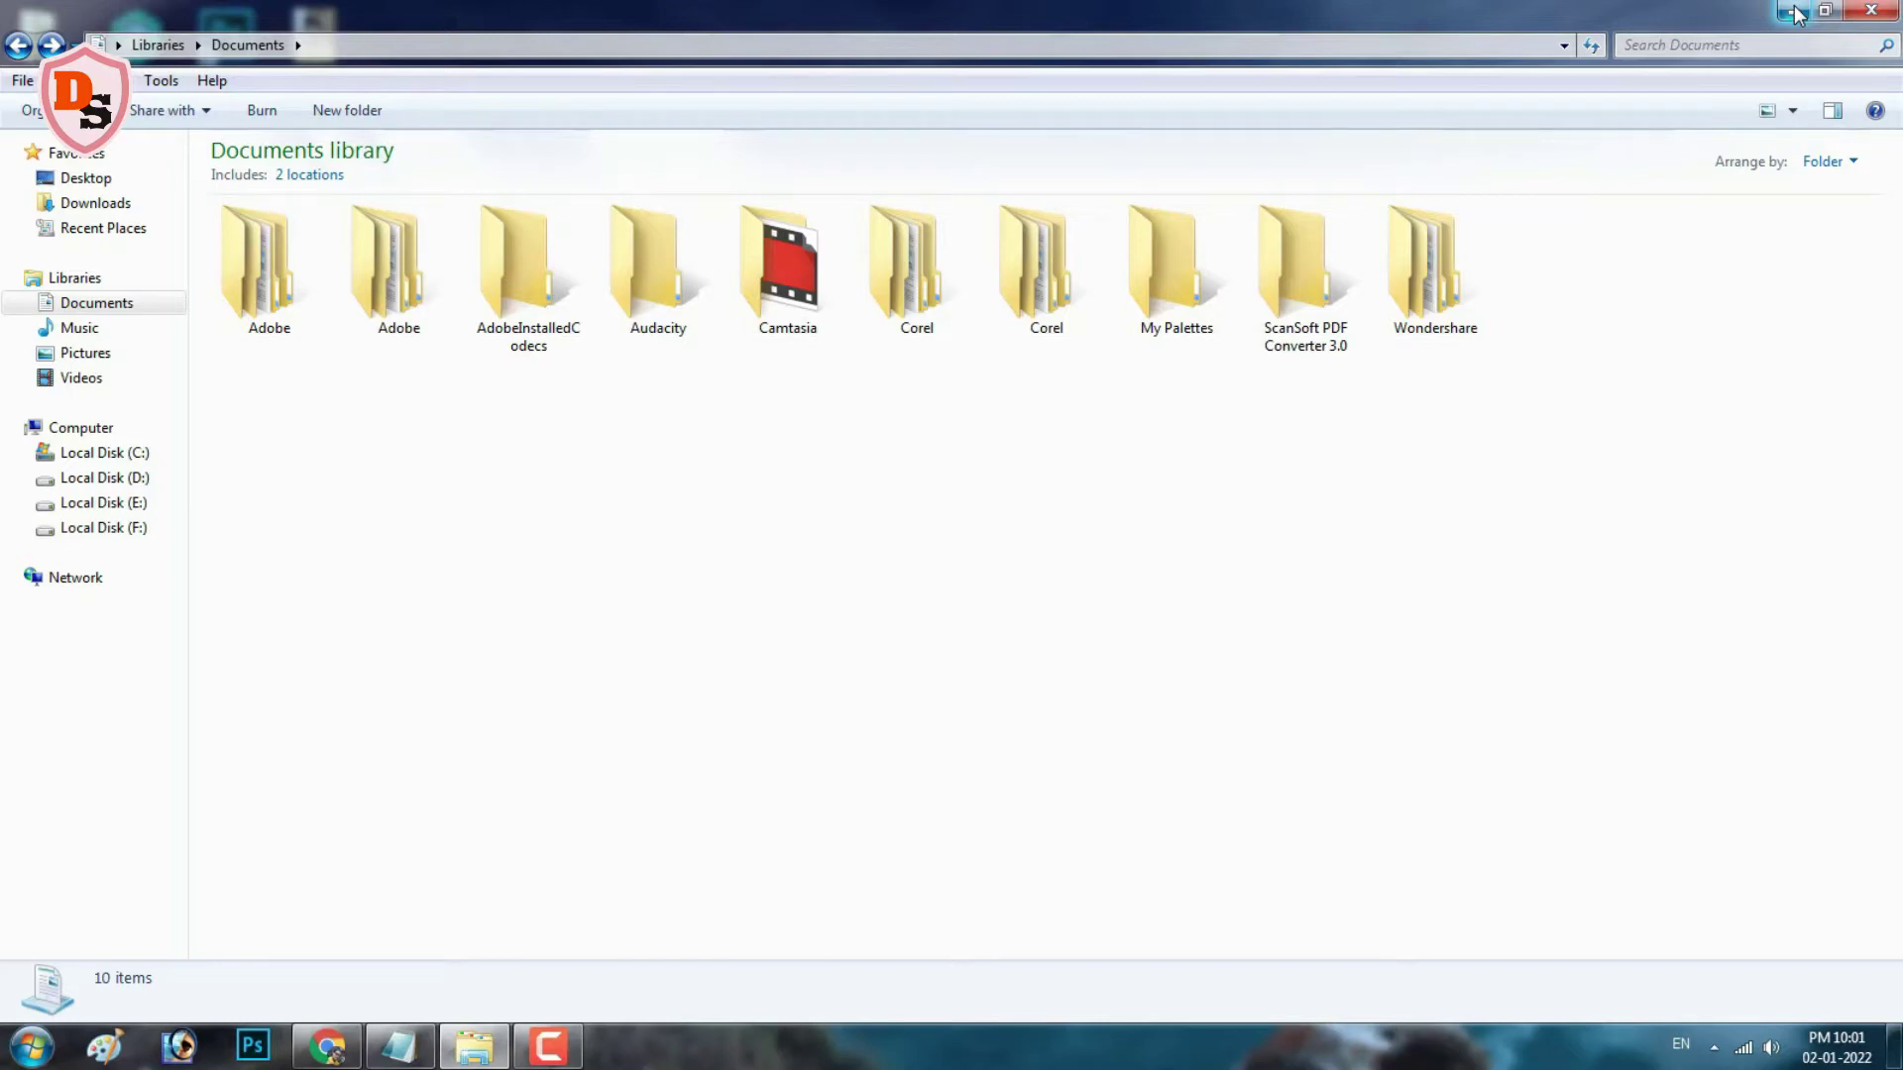
pyautogui.click(1793, 12)
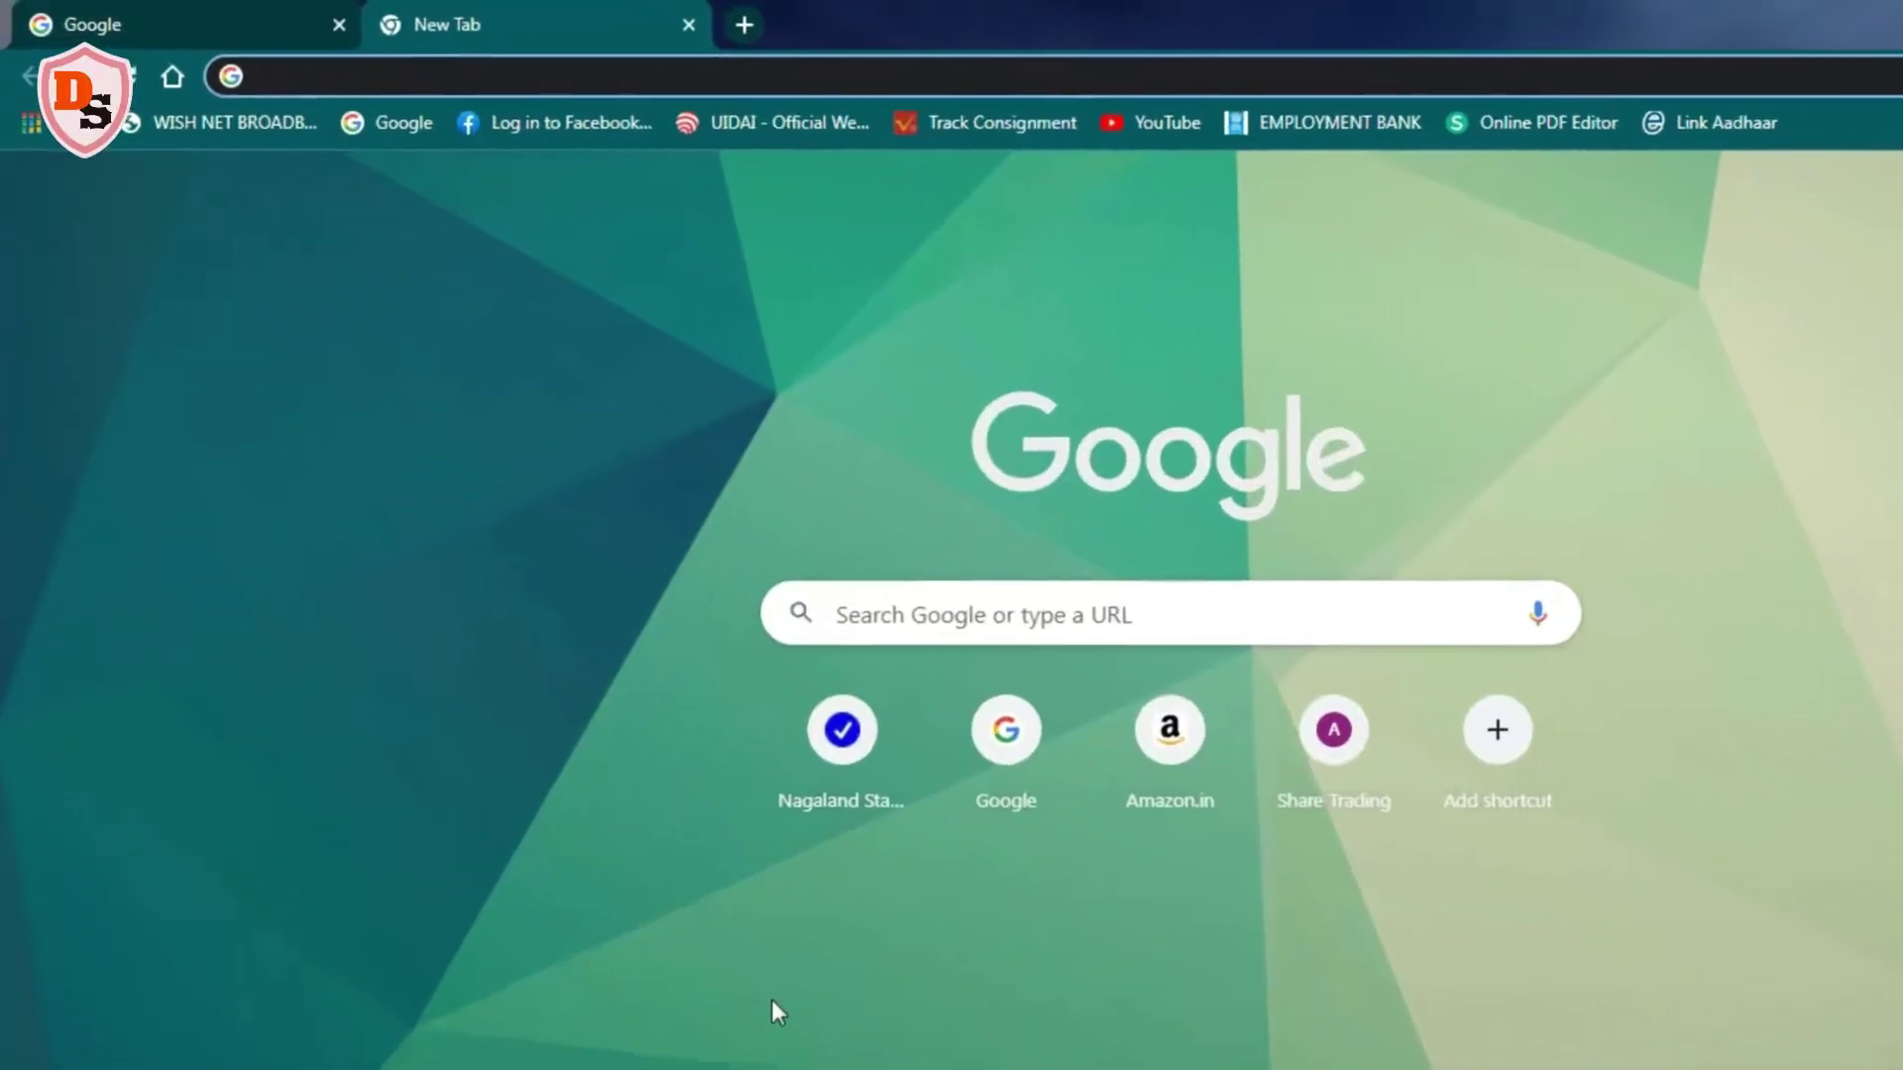
pyautogui.click(355, 96)
pyautogui.write('www.fold')
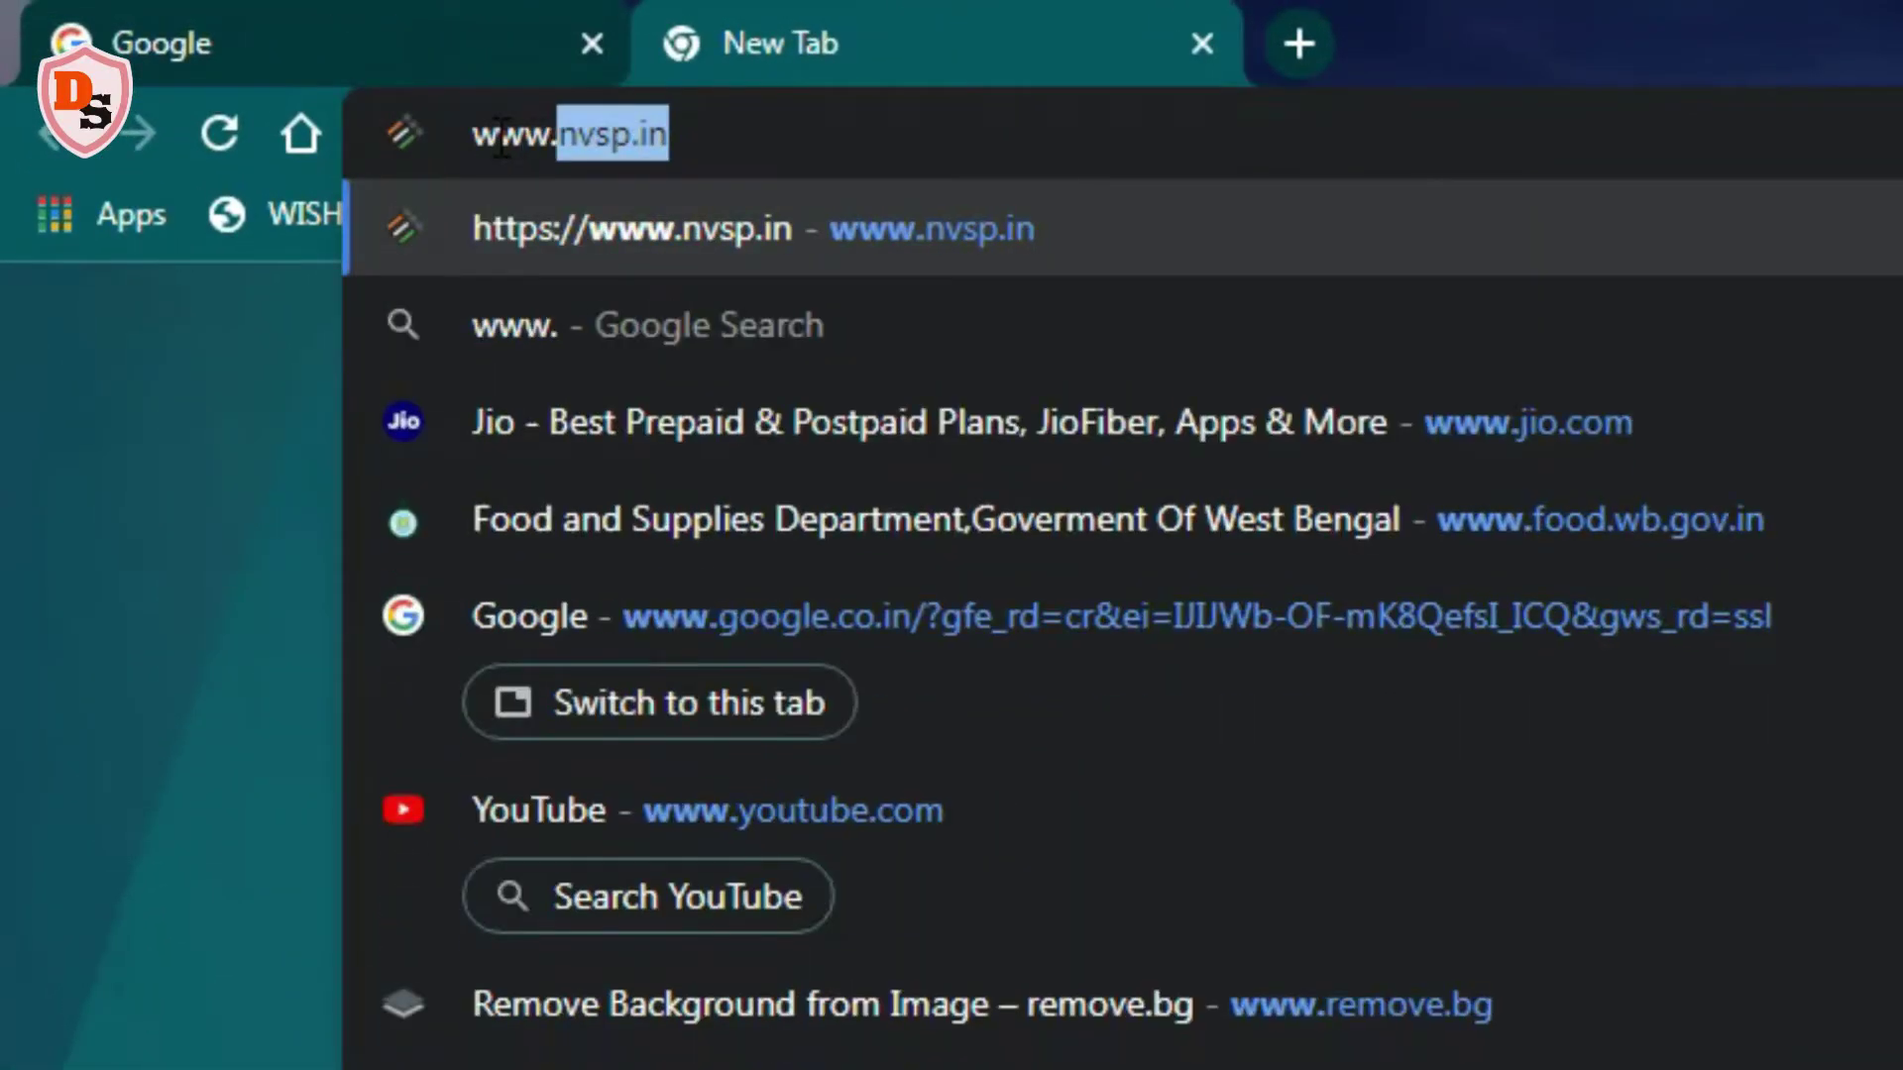
pyautogui.write('erico.com')
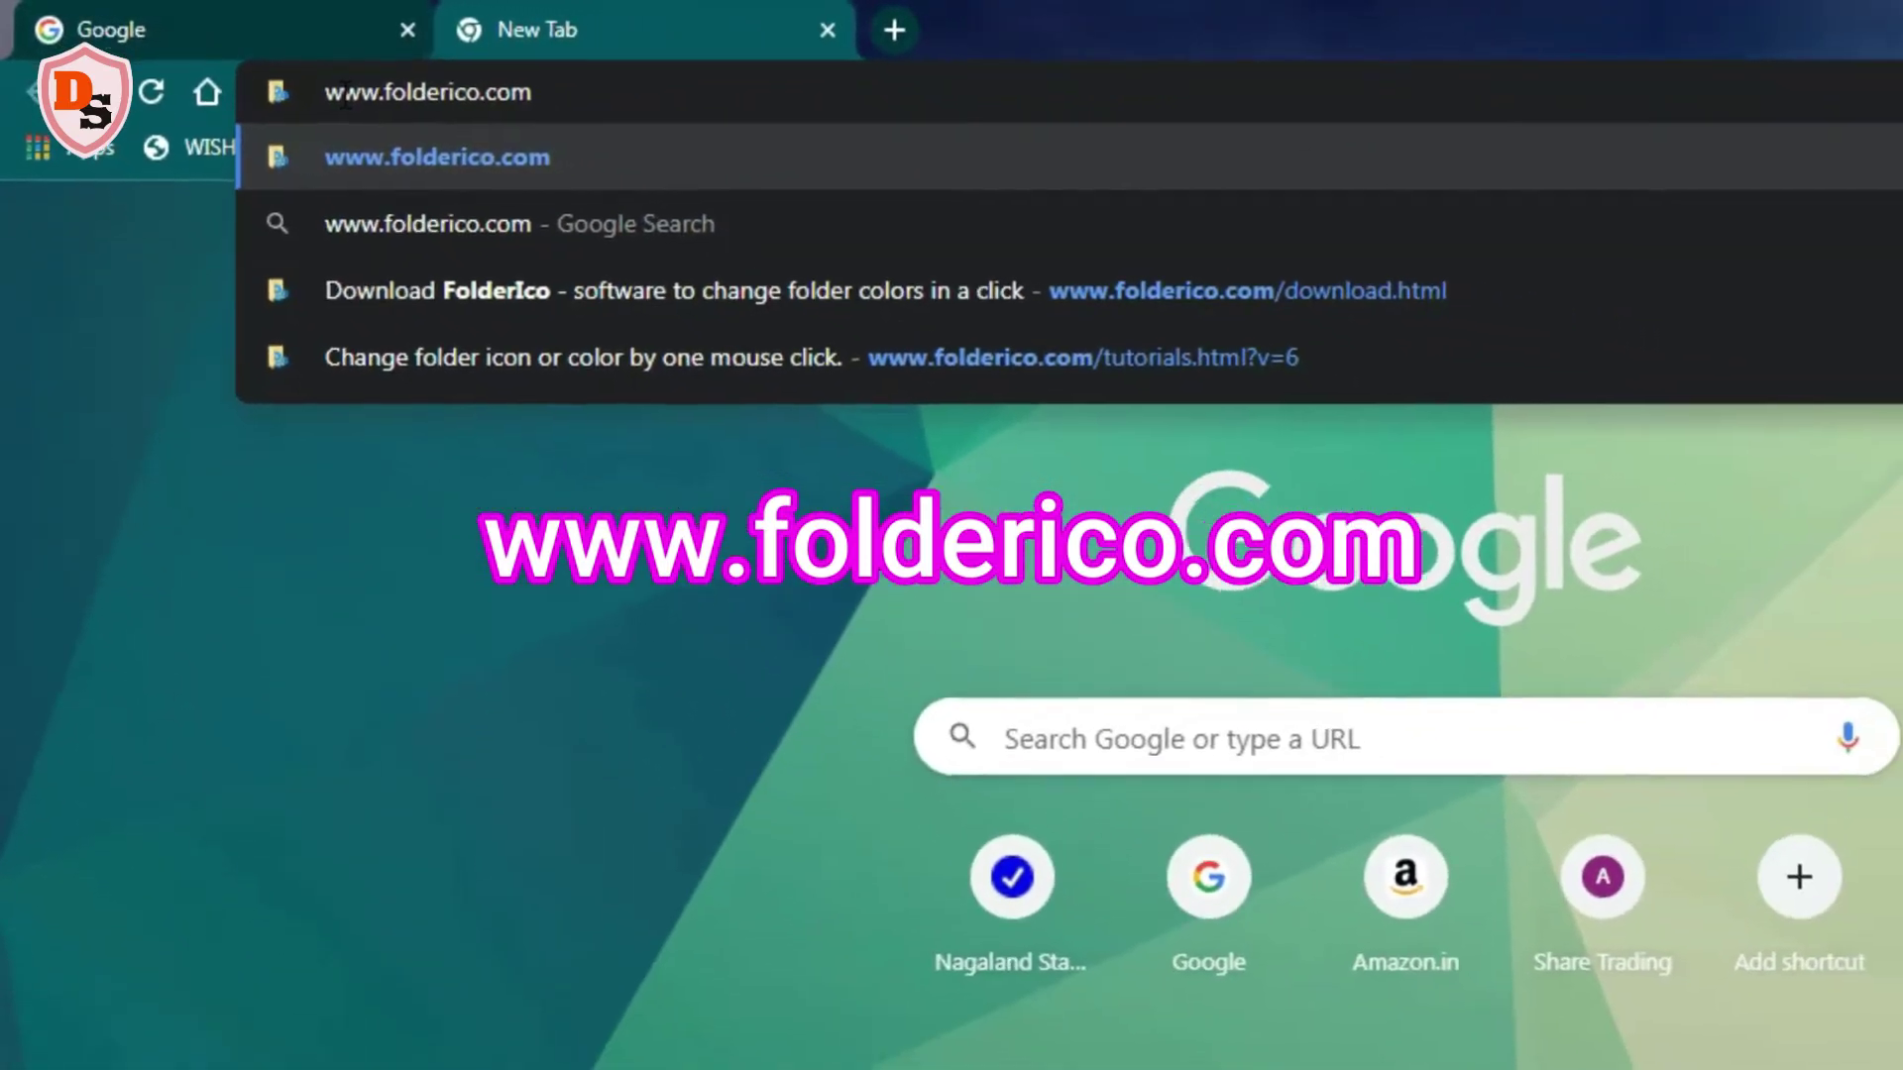
pyautogui.press('Return')
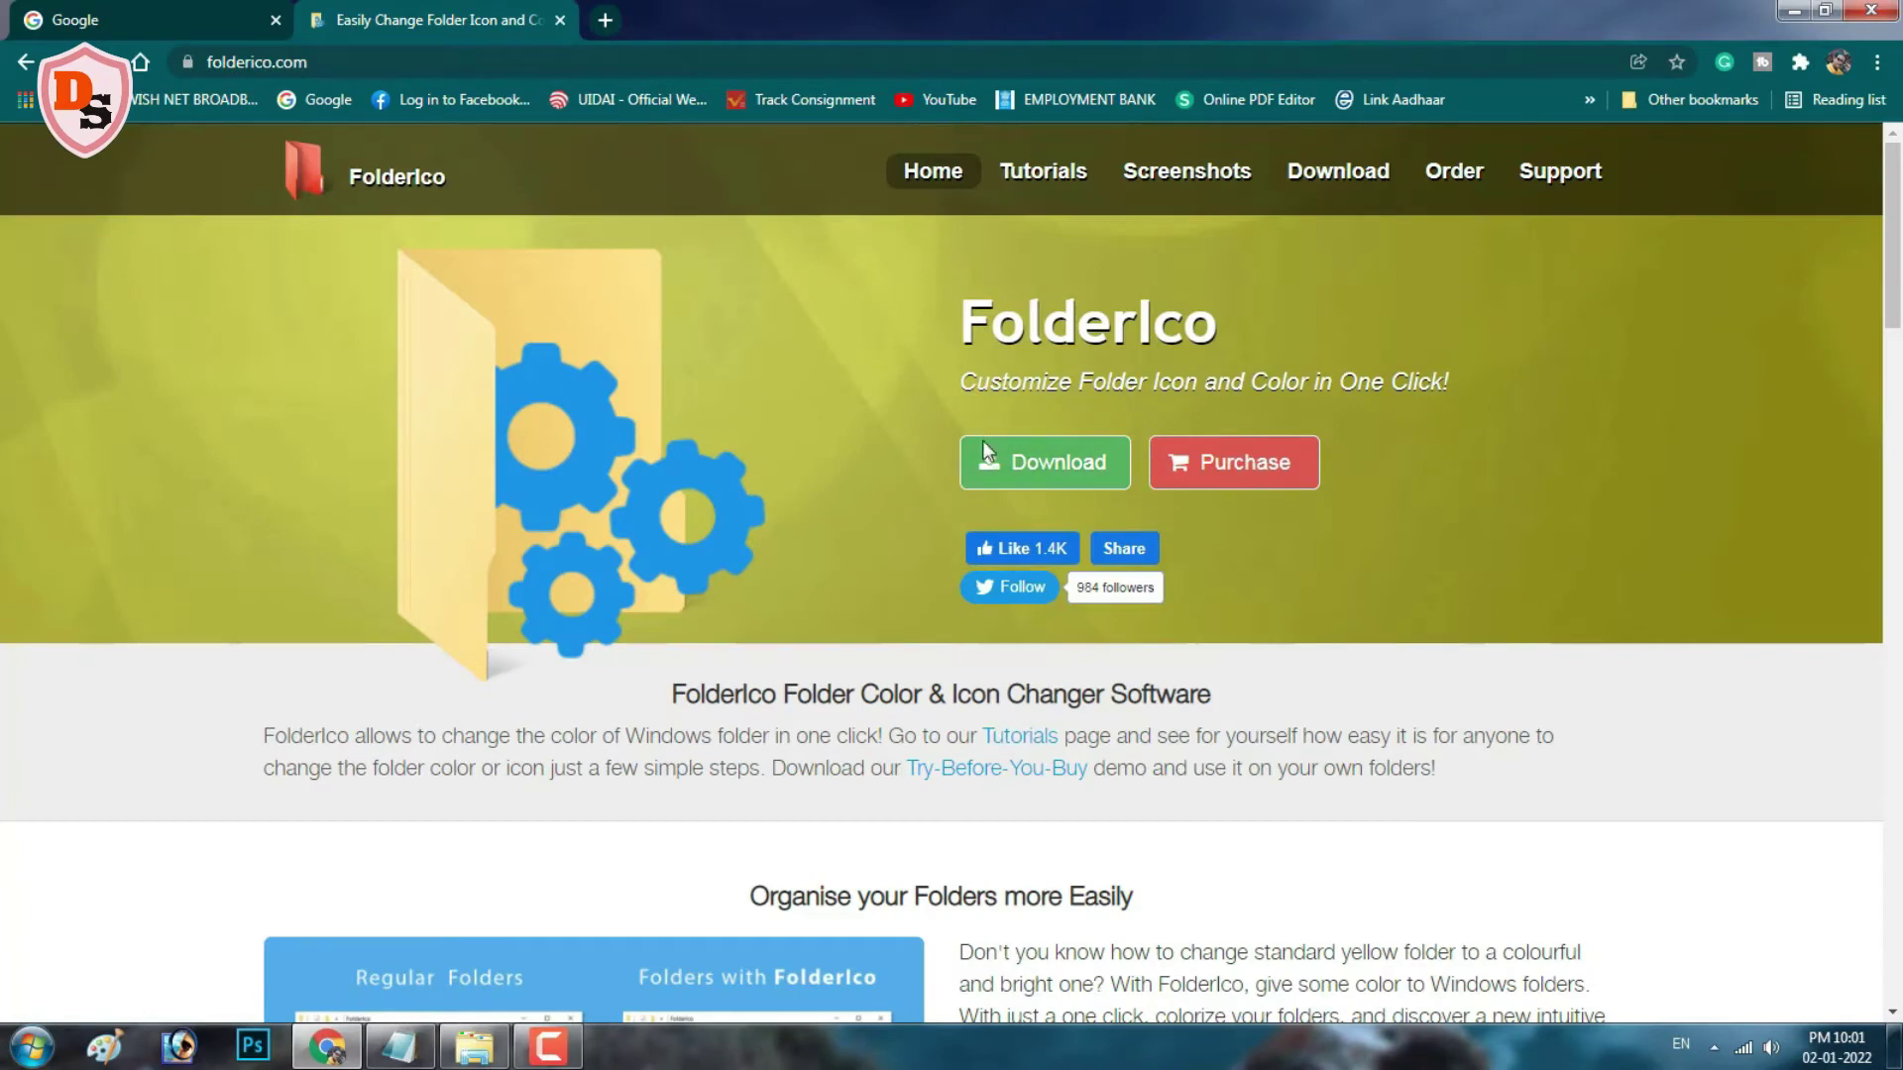
# Step: Go to the FolderIco download page and download the version 6.2 installer for Windows
pyautogui.click(1056, 460)
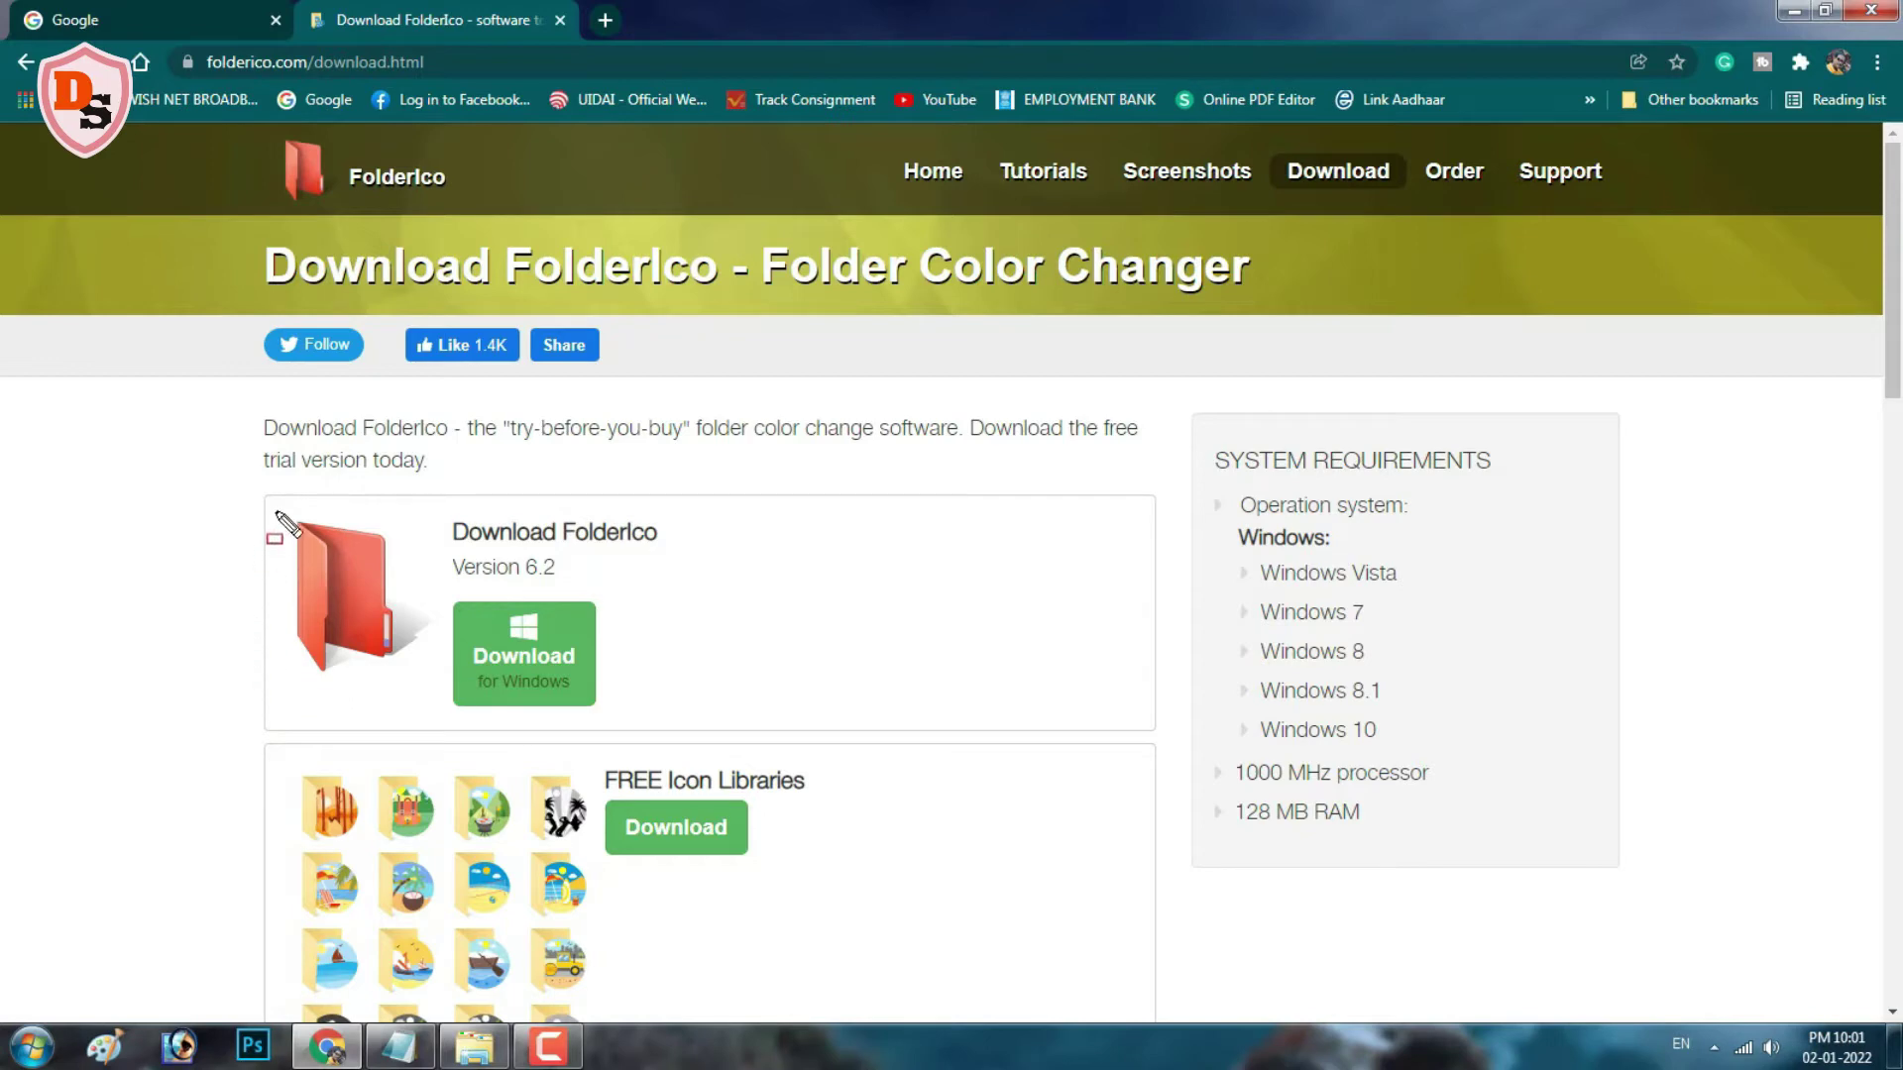
pyautogui.moveTo(261, 502)
pyautogui.mouseDown()
pyautogui.moveTo(706, 545)
pyautogui.moveTo(728, 727)
pyautogui.mouseUp()
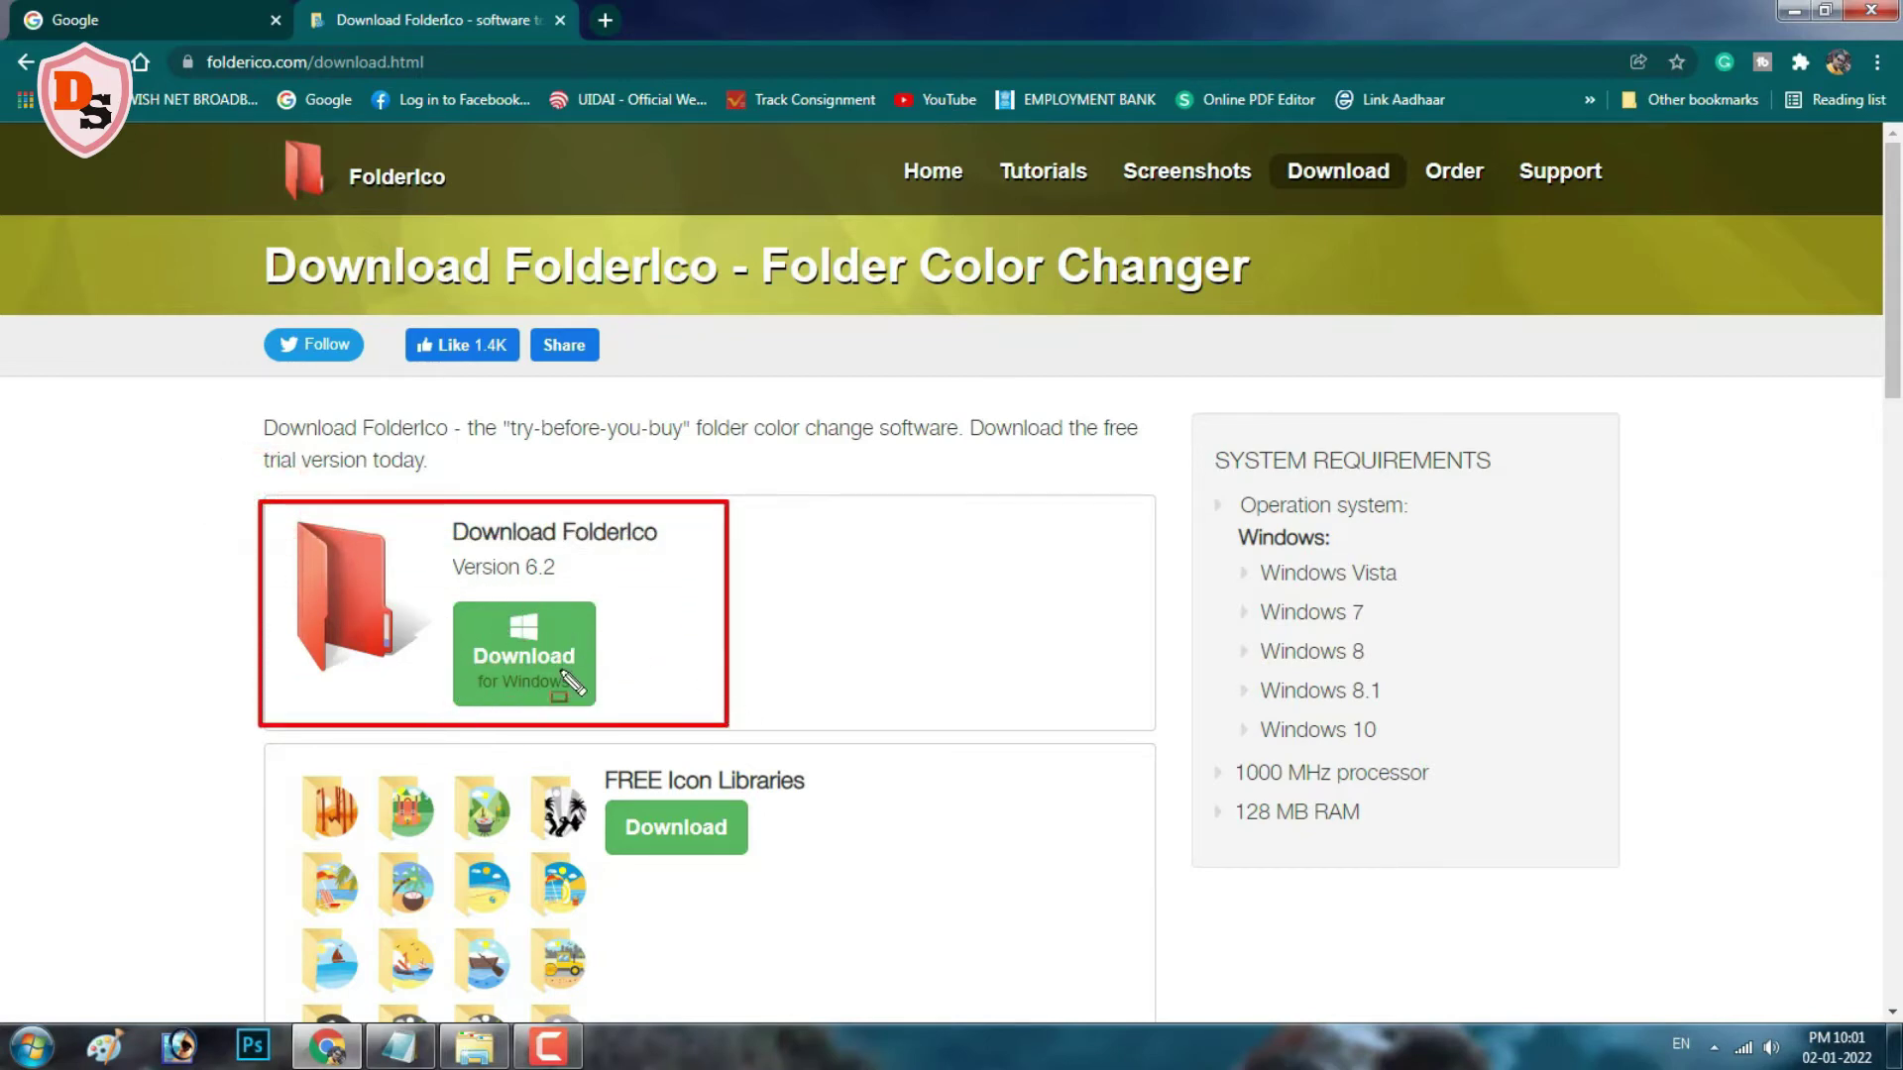
pyautogui.moveTo(437, 585)
pyautogui.mouseDown()
pyautogui.moveTo(625, 646)
pyautogui.moveTo(622, 701)
pyautogui.mouseUp()
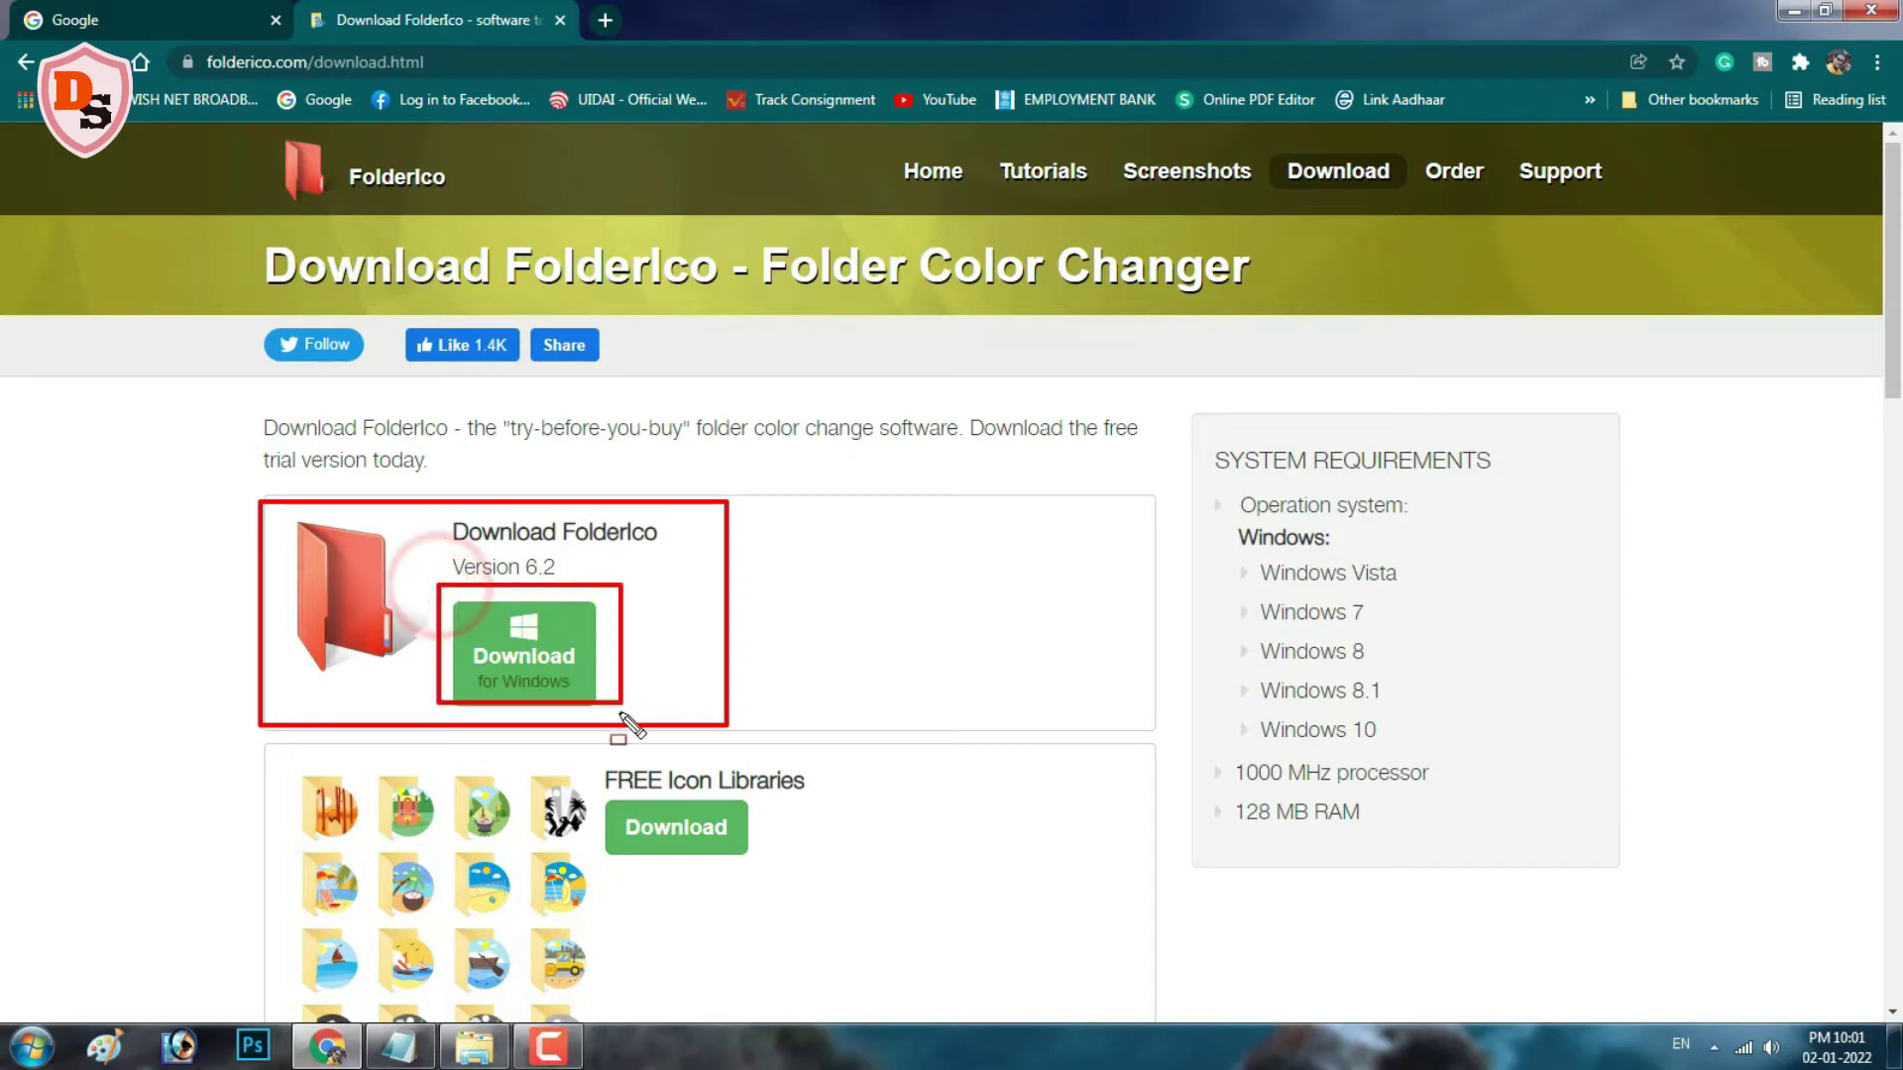
pyautogui.press('Escape')
pyautogui.click(517, 656)
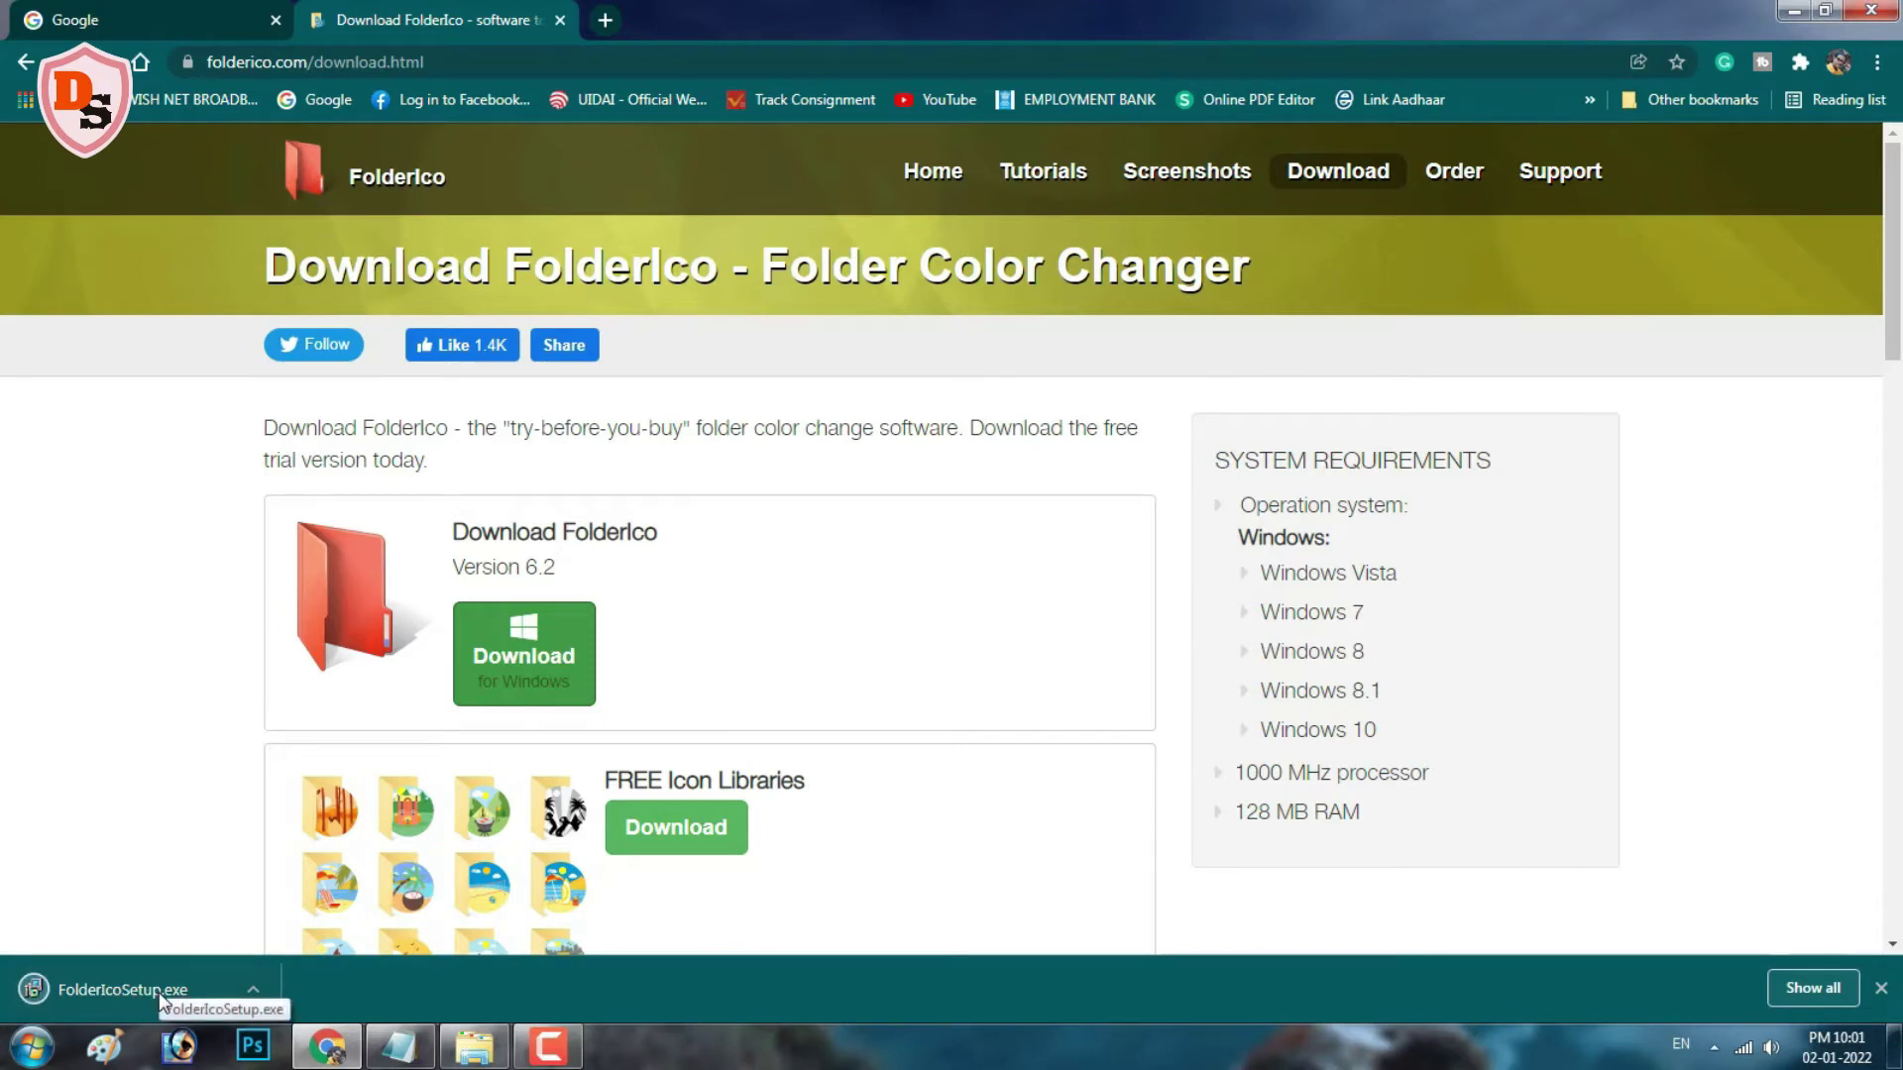
# Step: Show the downloaded FolderIcoSetup.exe in its folder and run it as administrator
pyautogui.click(240, 997)
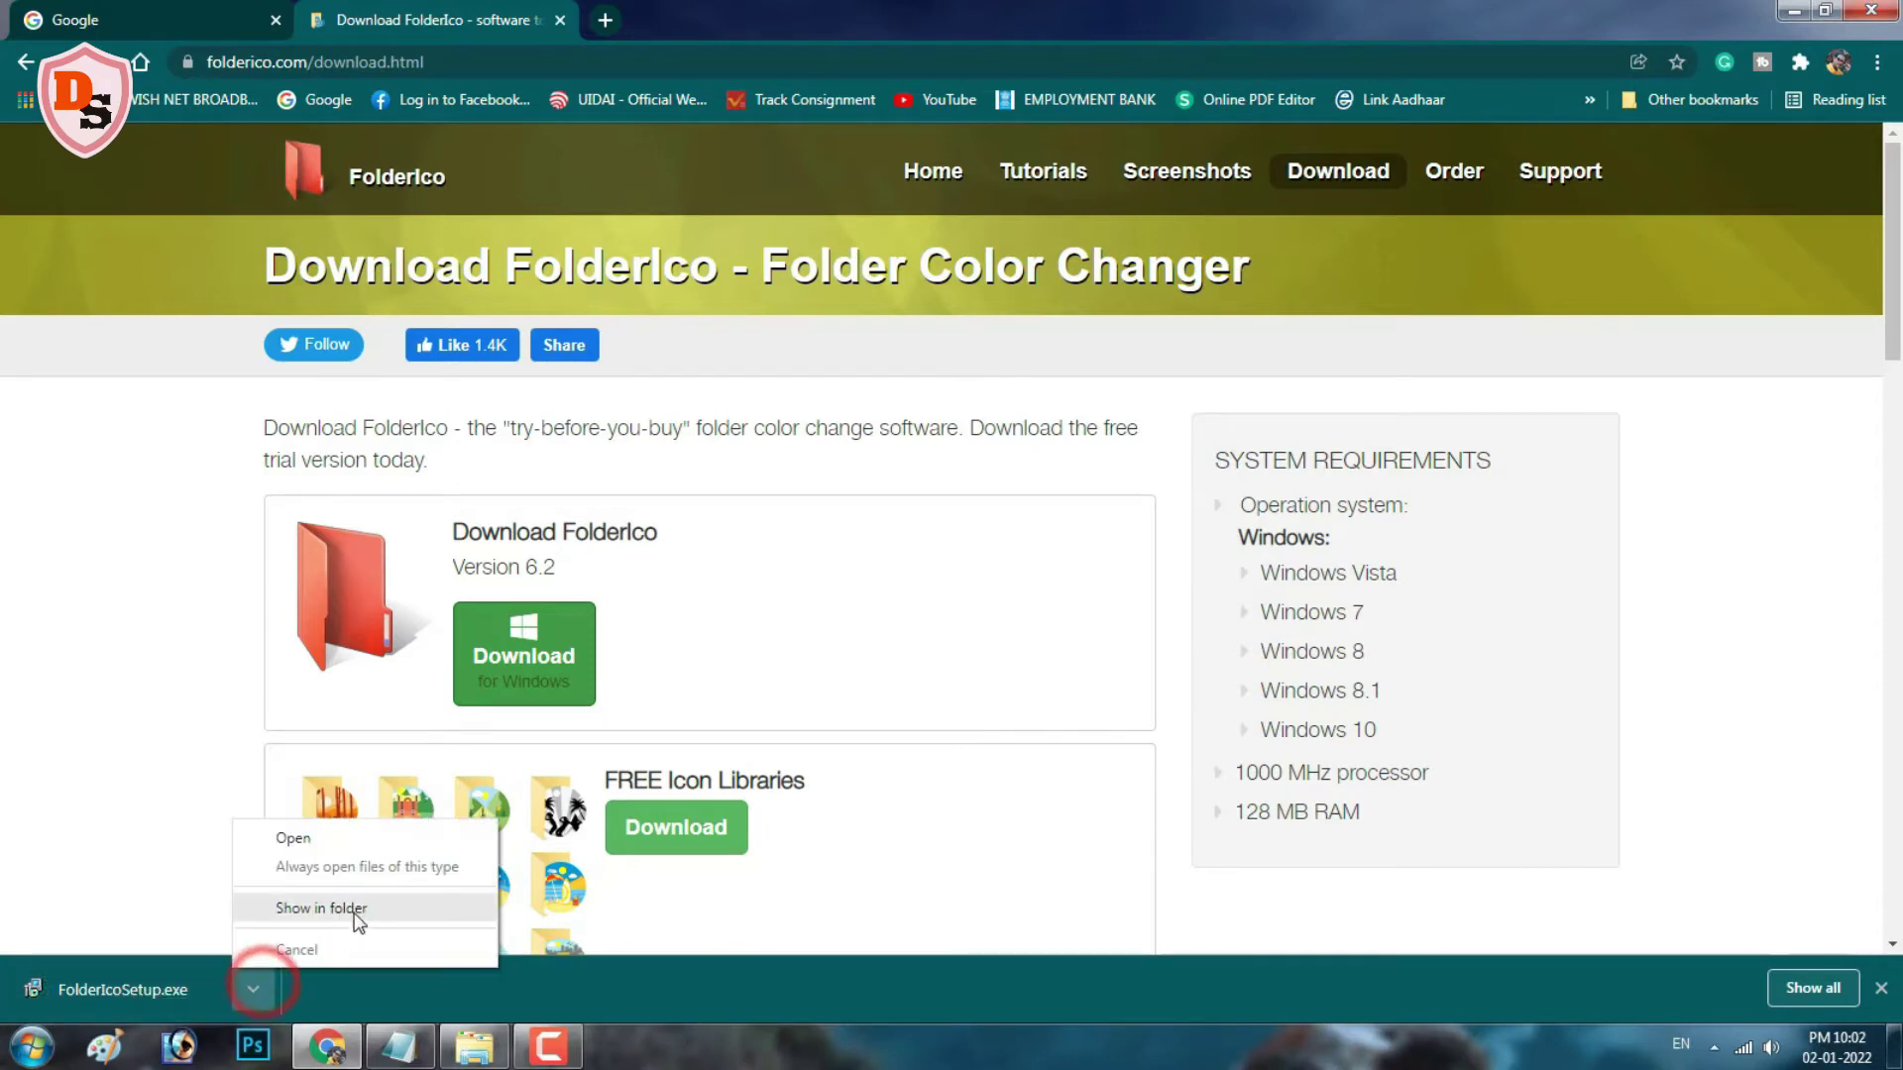
pyautogui.click(317, 908)
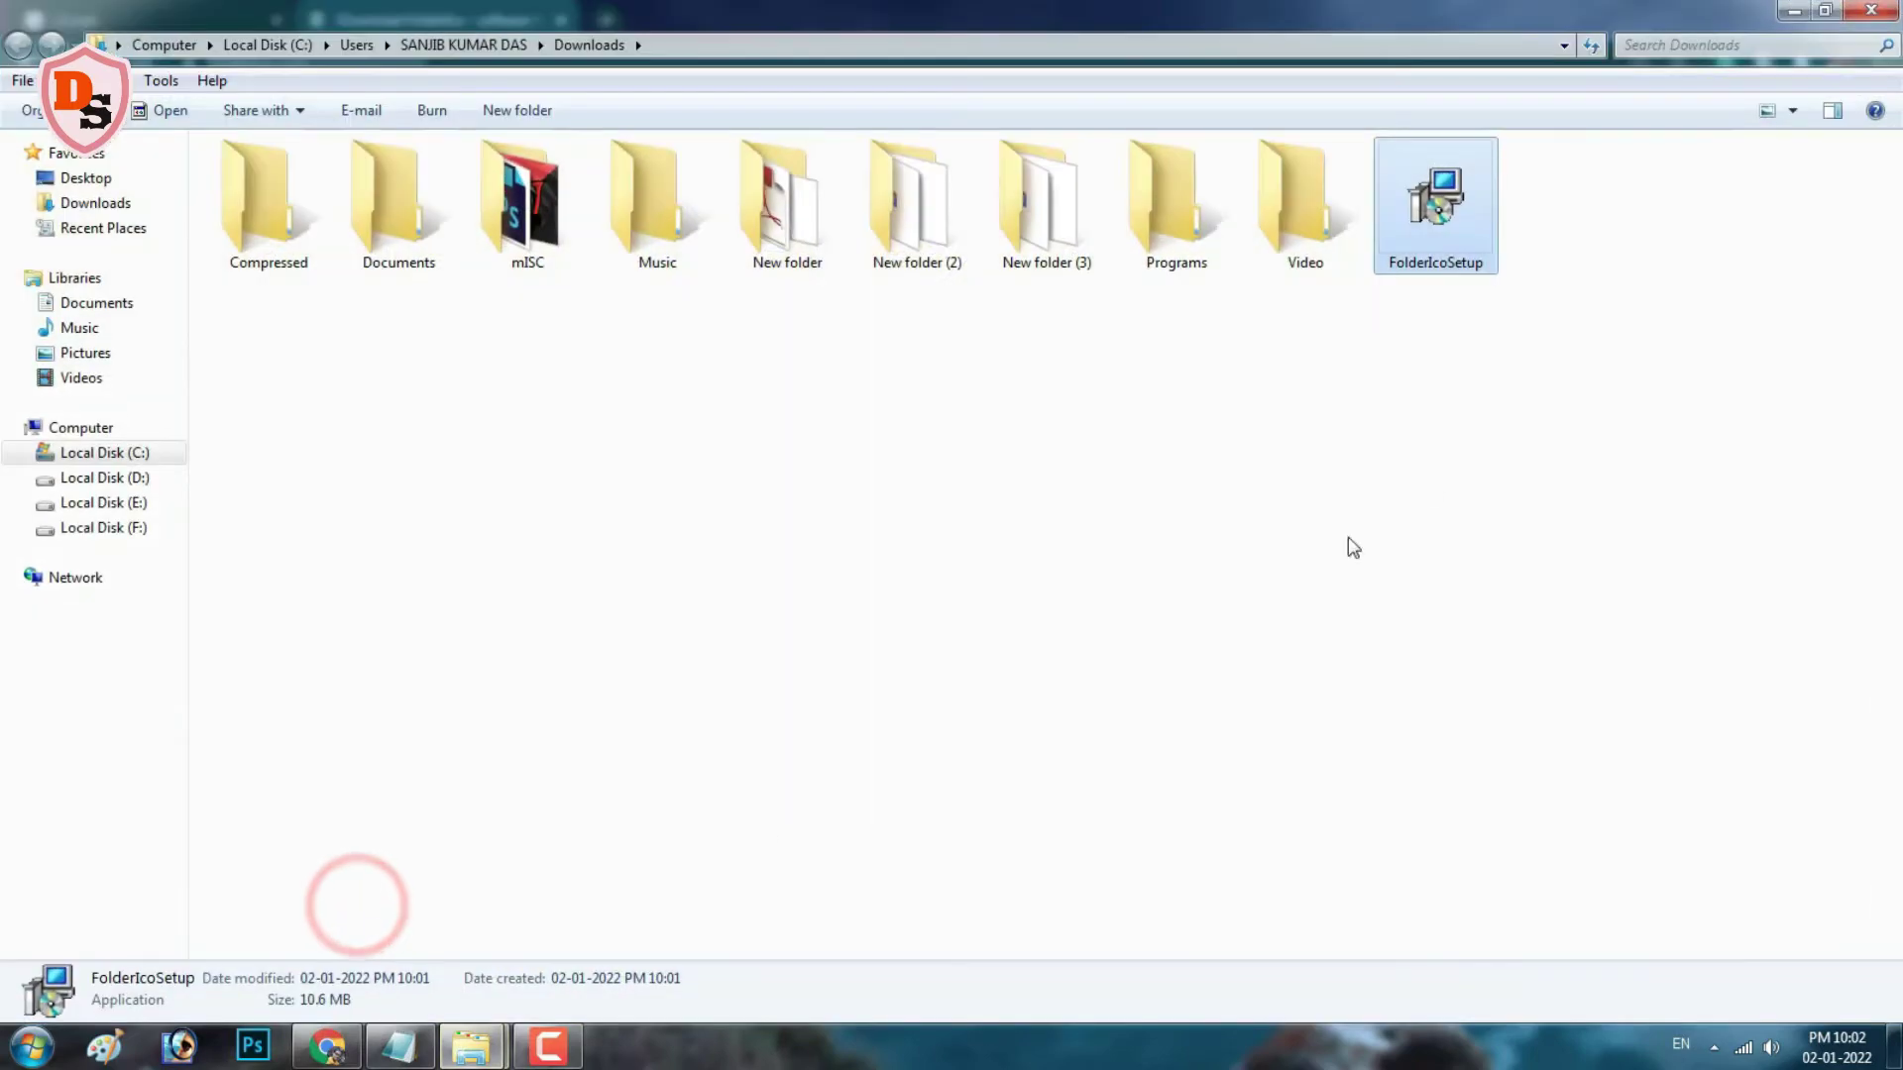
pyautogui.moveTo(1355, 130)
pyautogui.mouseDown()
pyautogui.moveTo(1509, 161)
pyautogui.moveTo(1511, 294)
pyautogui.mouseUp()
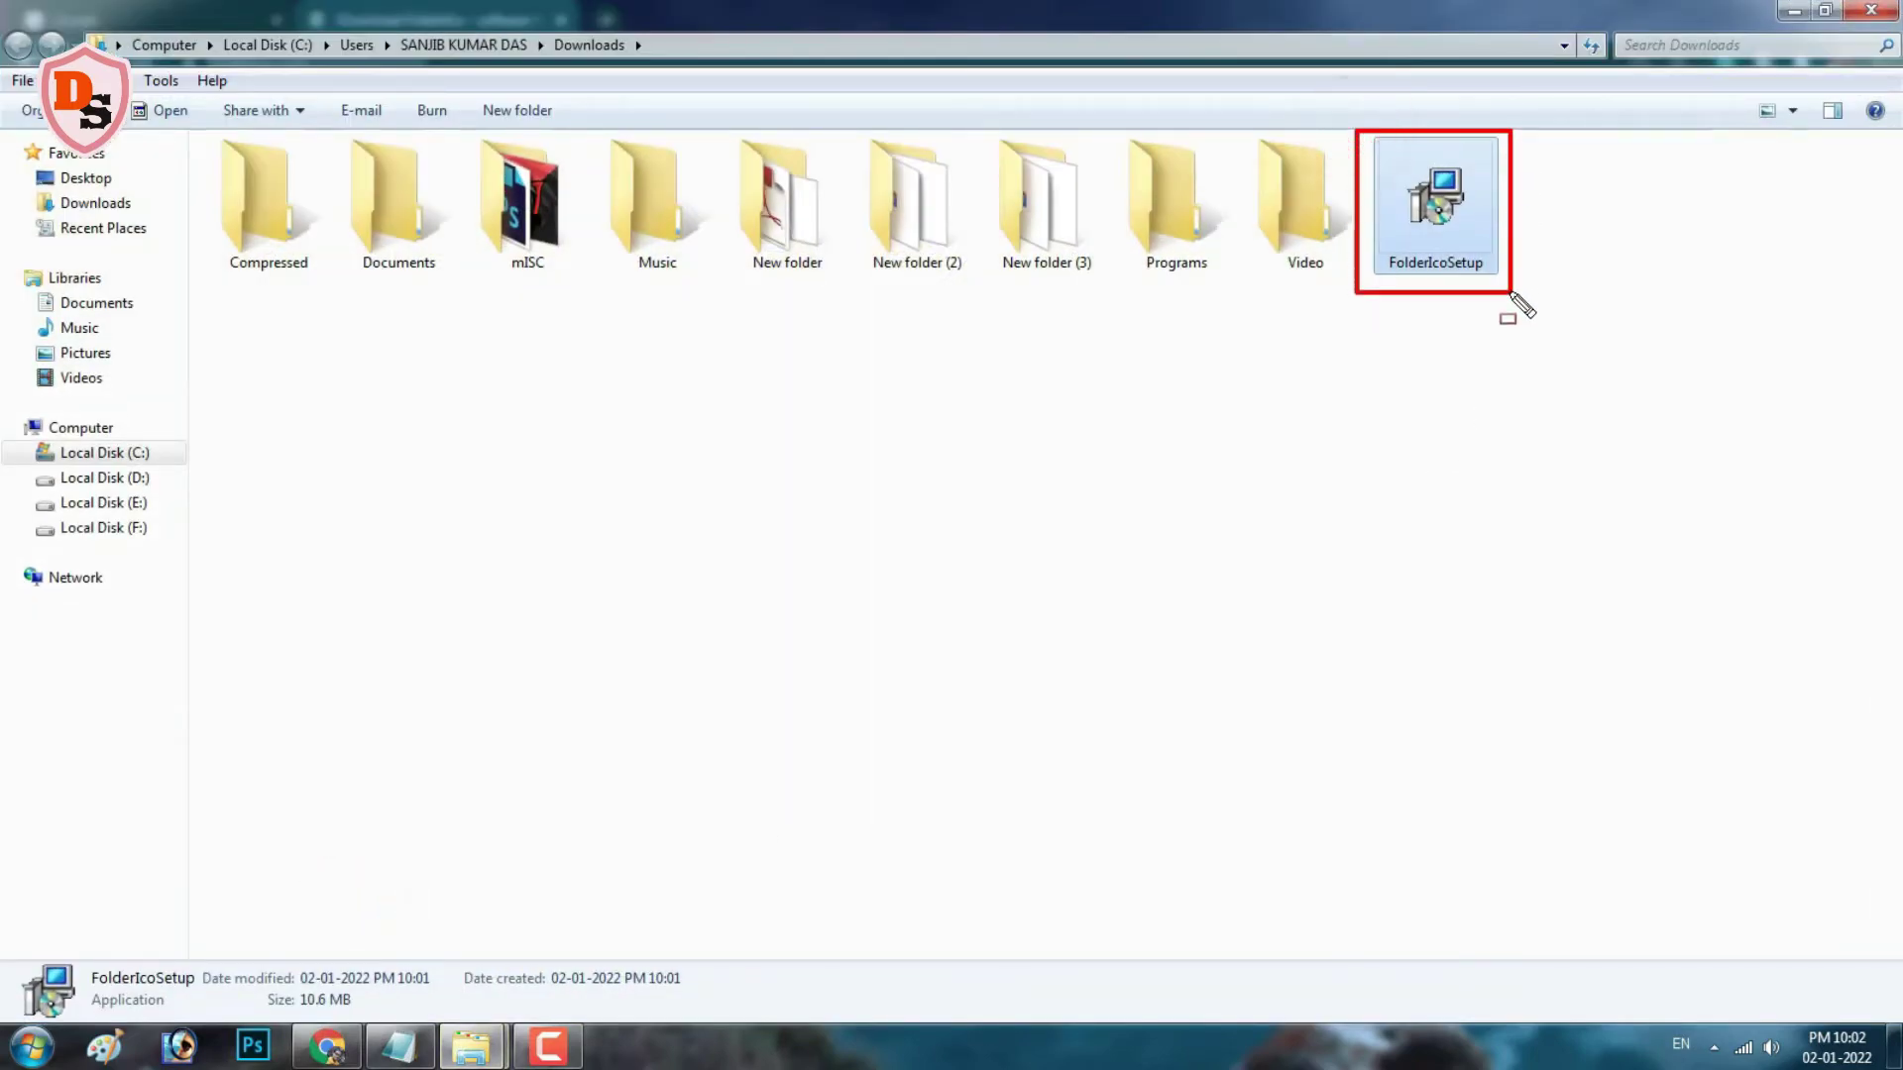
pyautogui.rightClick(1440, 220)
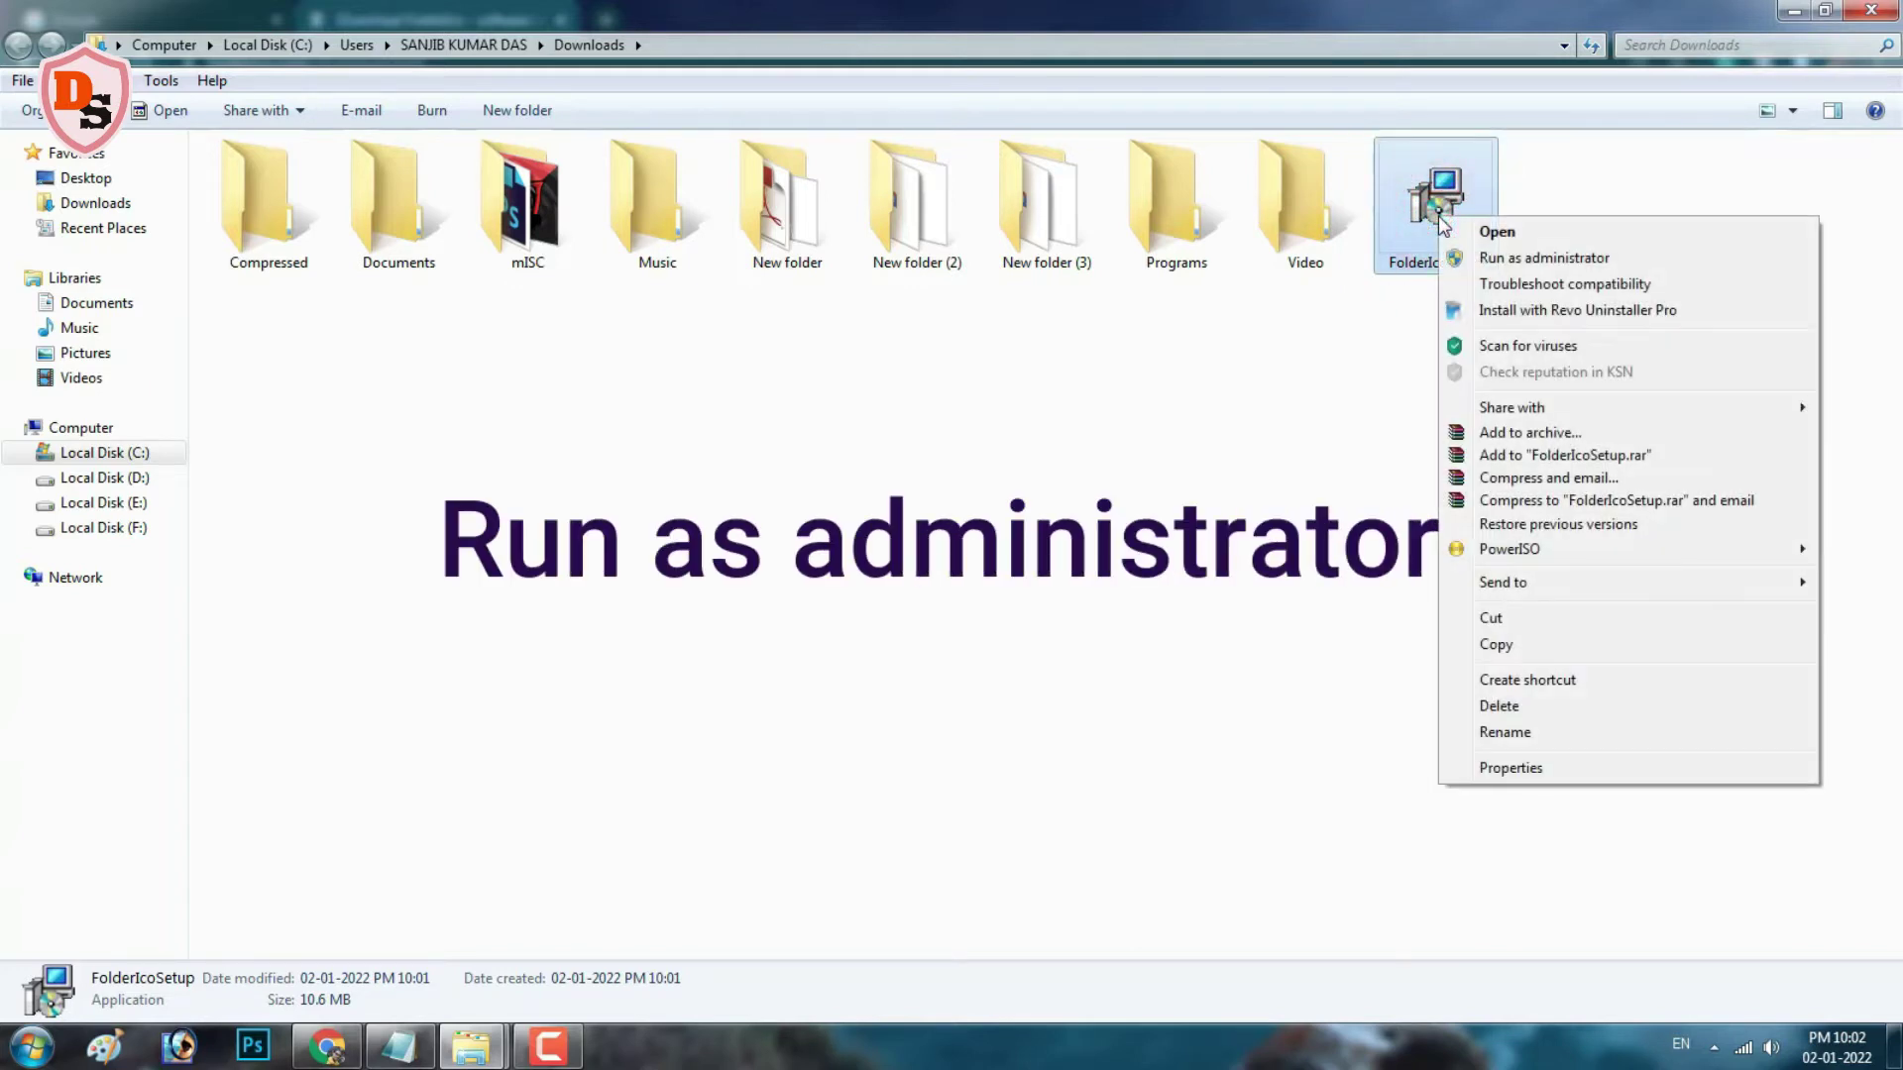
pyautogui.click(1546, 260)
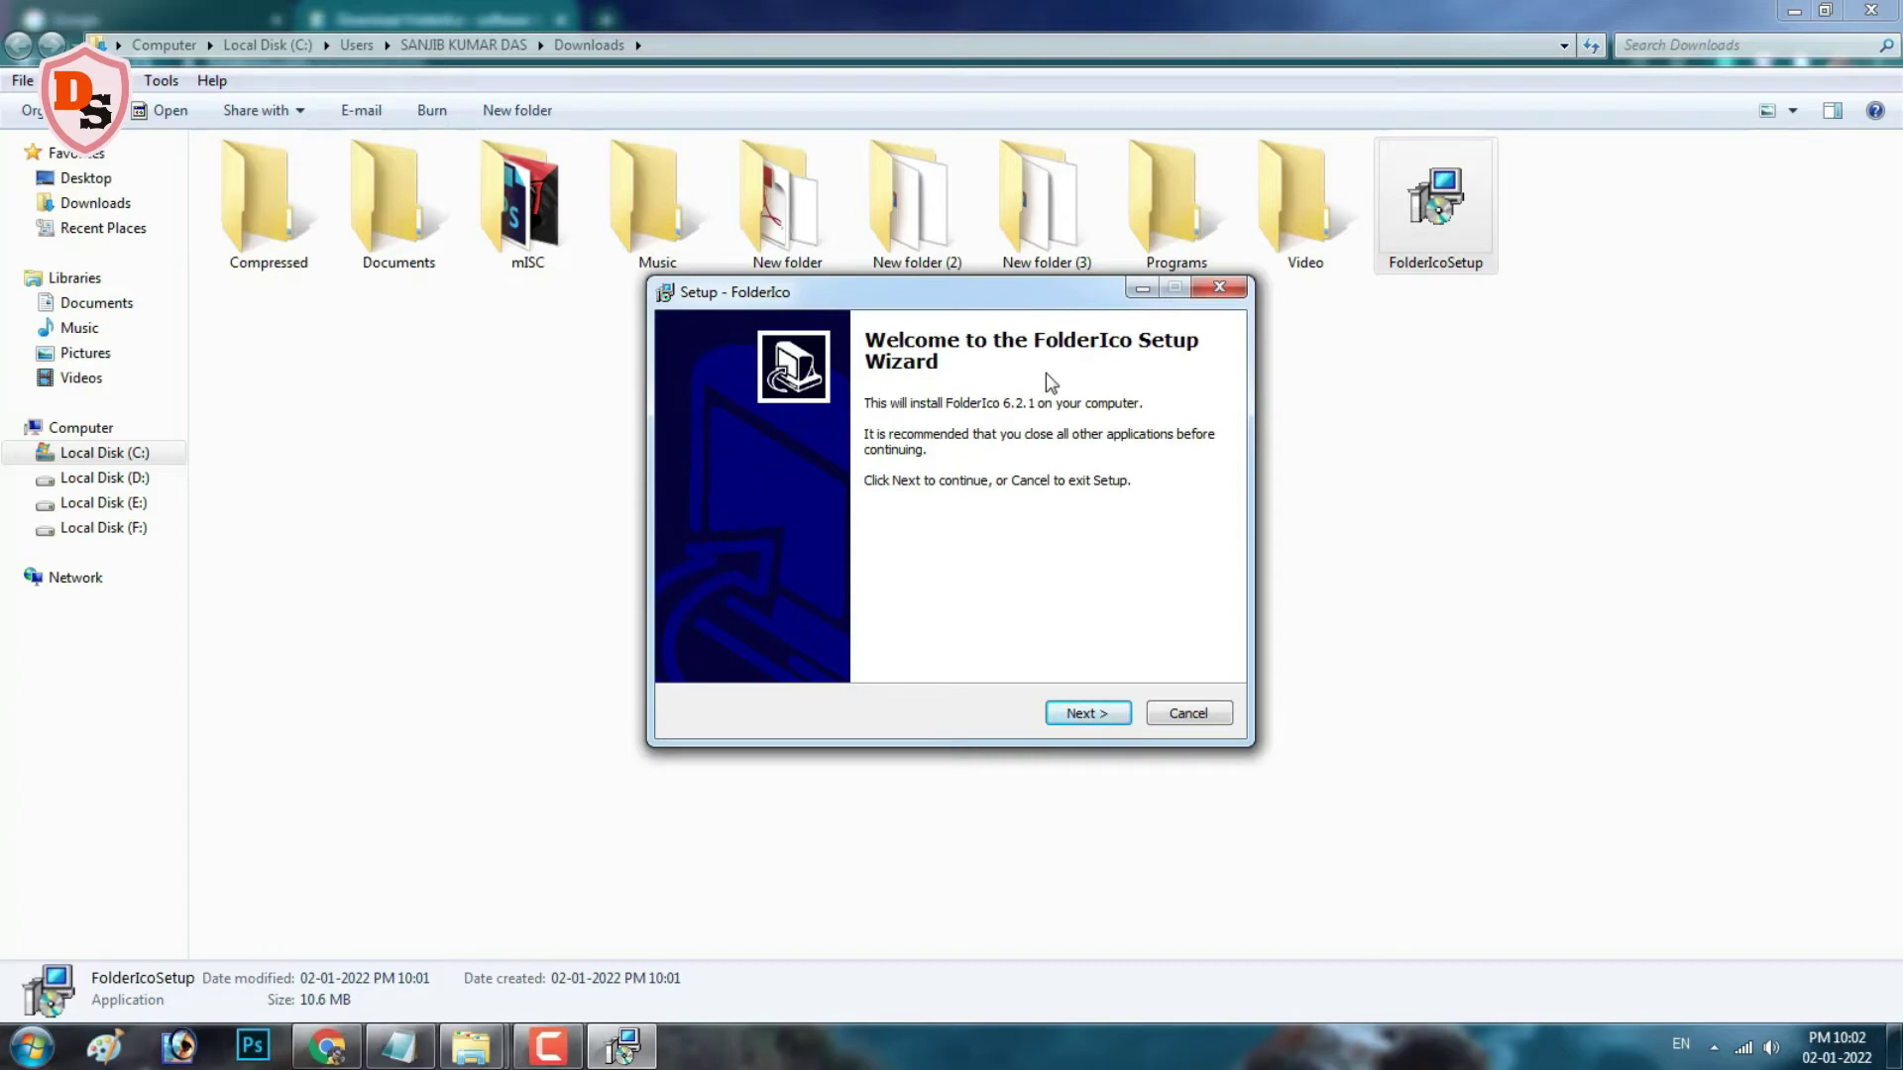
# Step: Install FolderIco with the default destination and Start Menu folder, and finish the setup wizard
pyautogui.click(1086, 714)
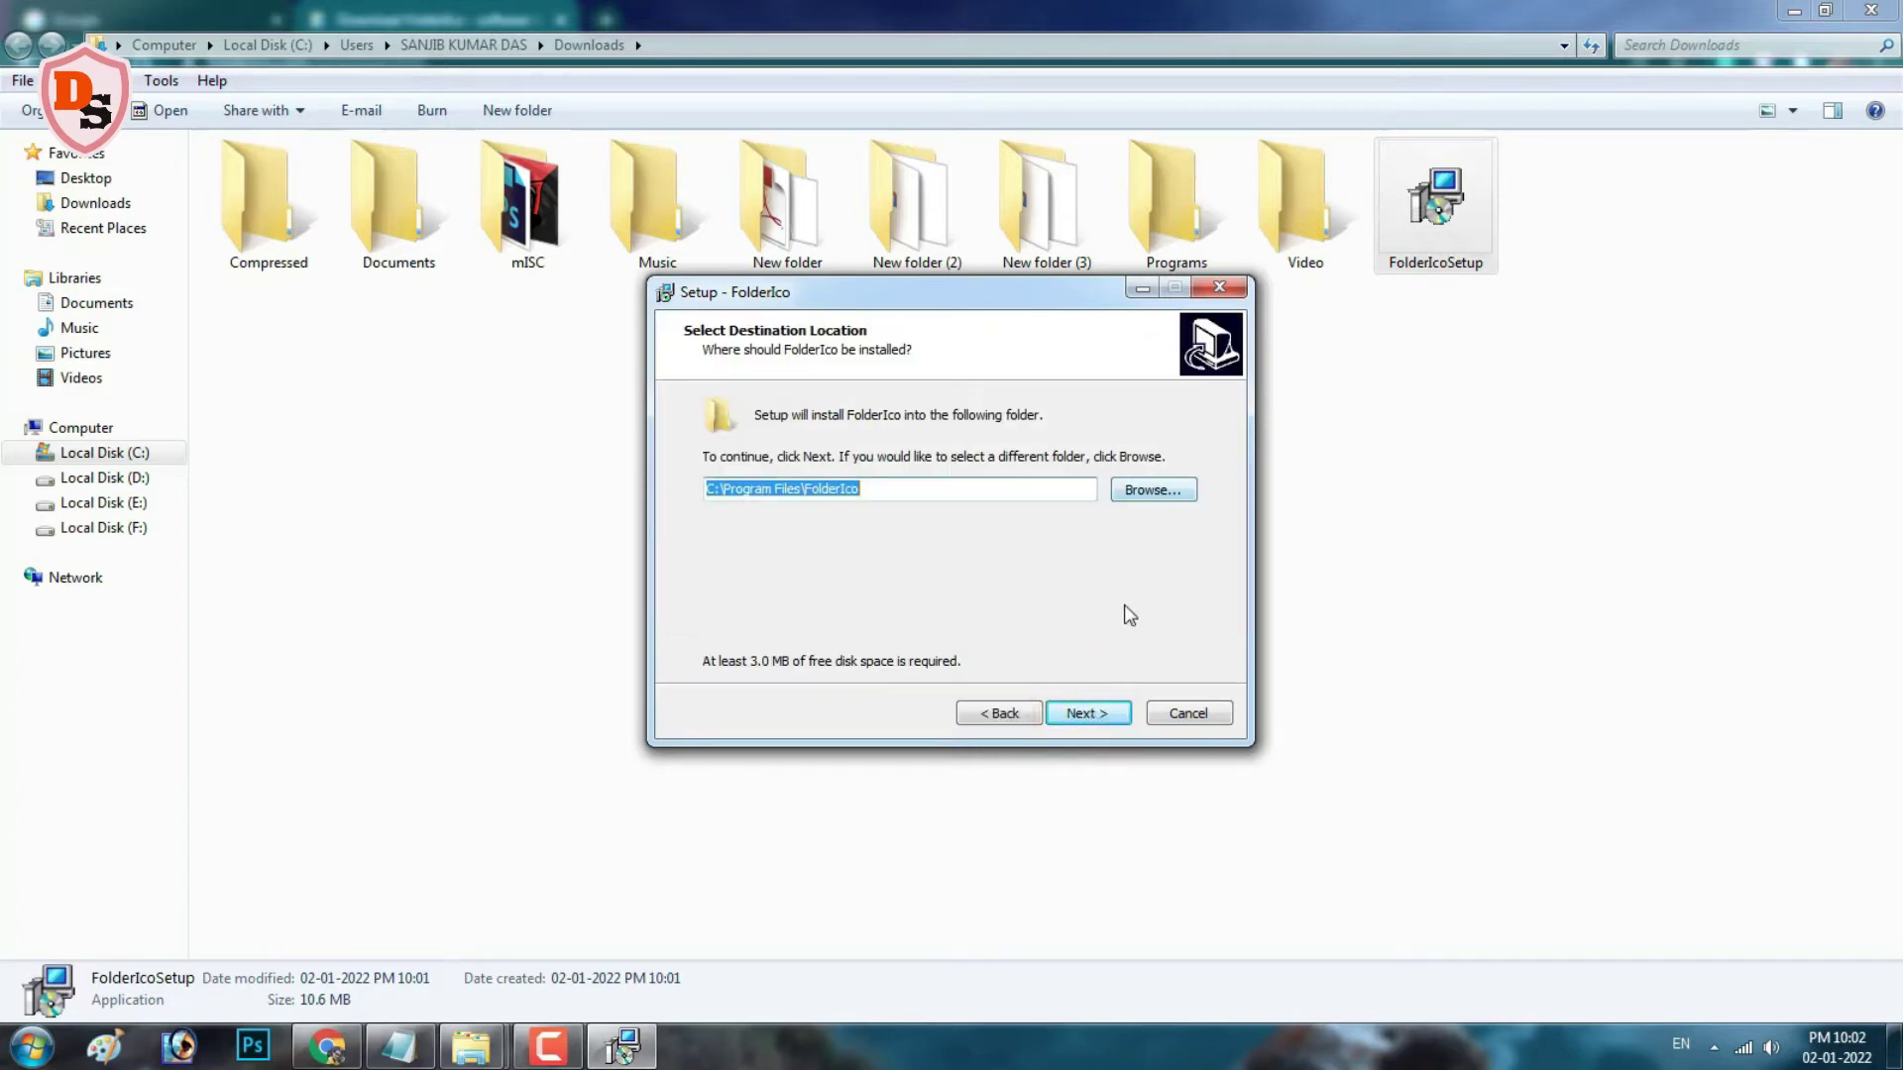
pyautogui.click(1090, 715)
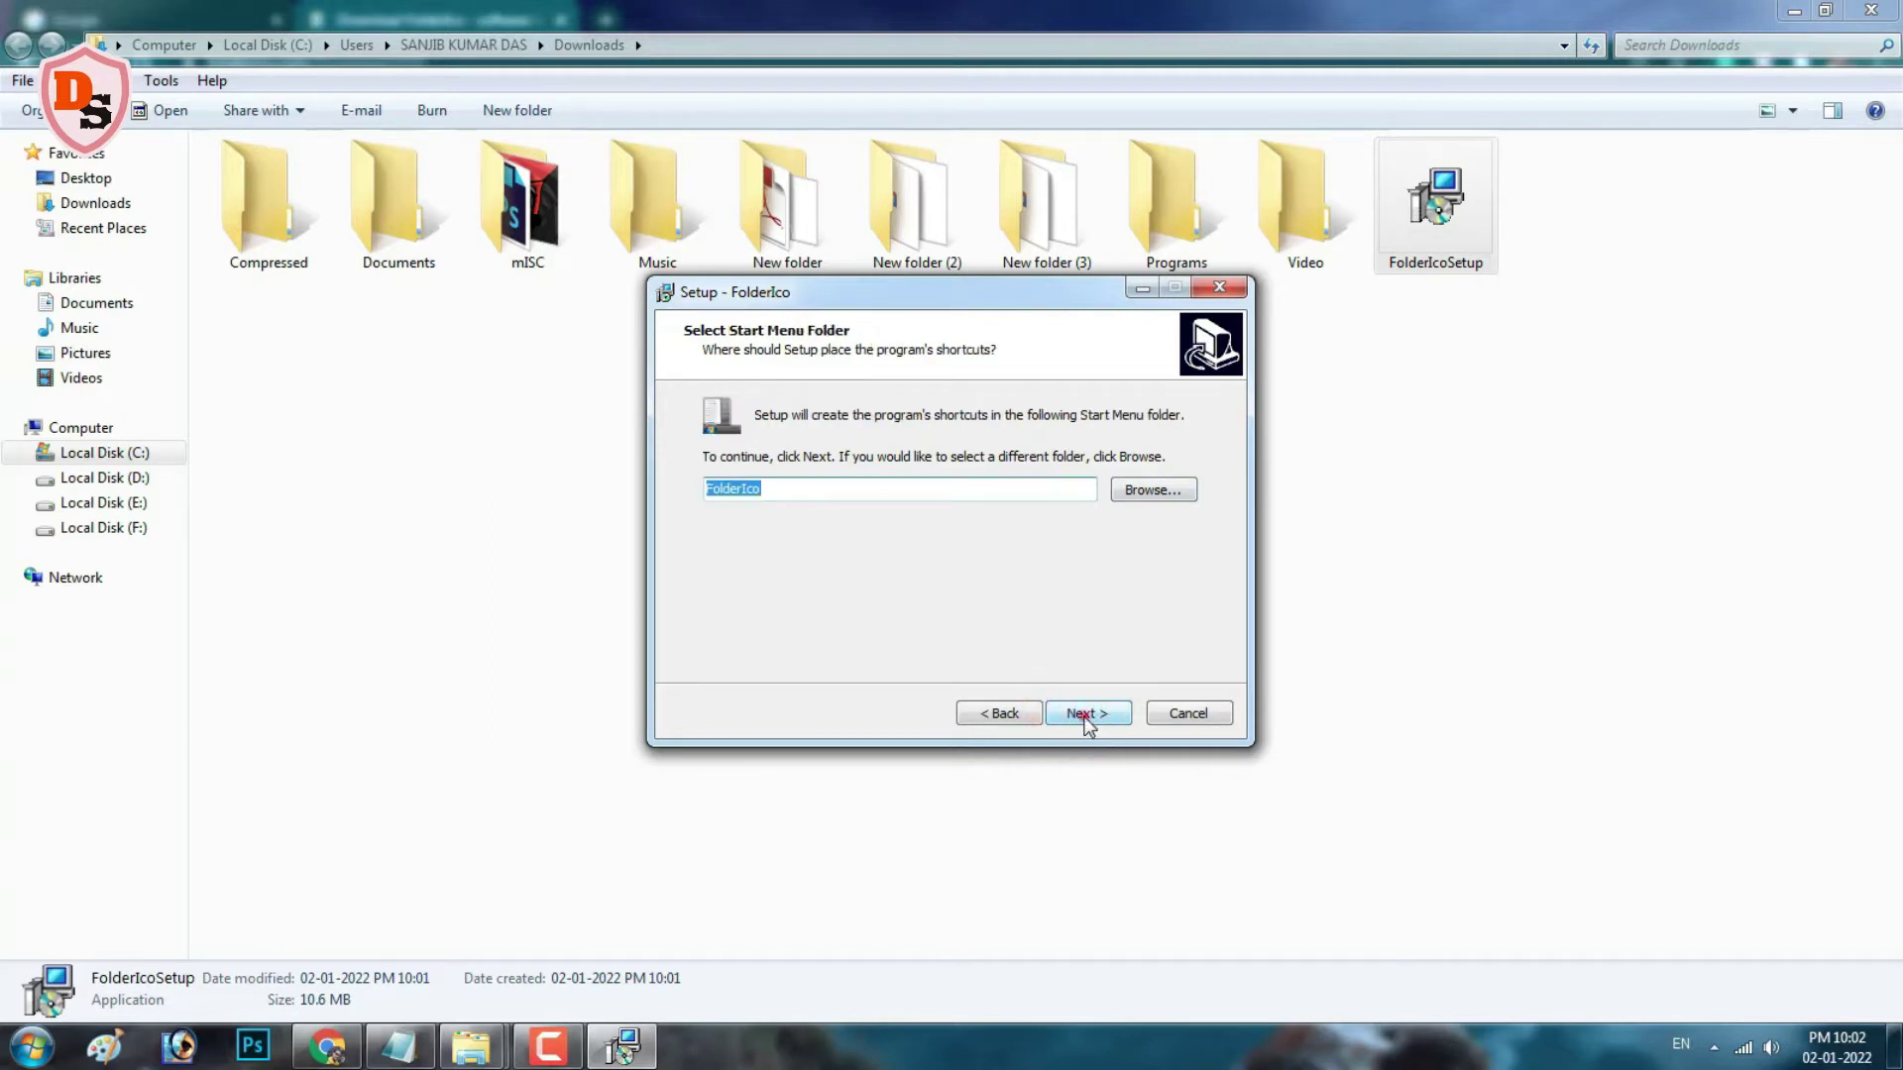
pyautogui.click(1089, 722)
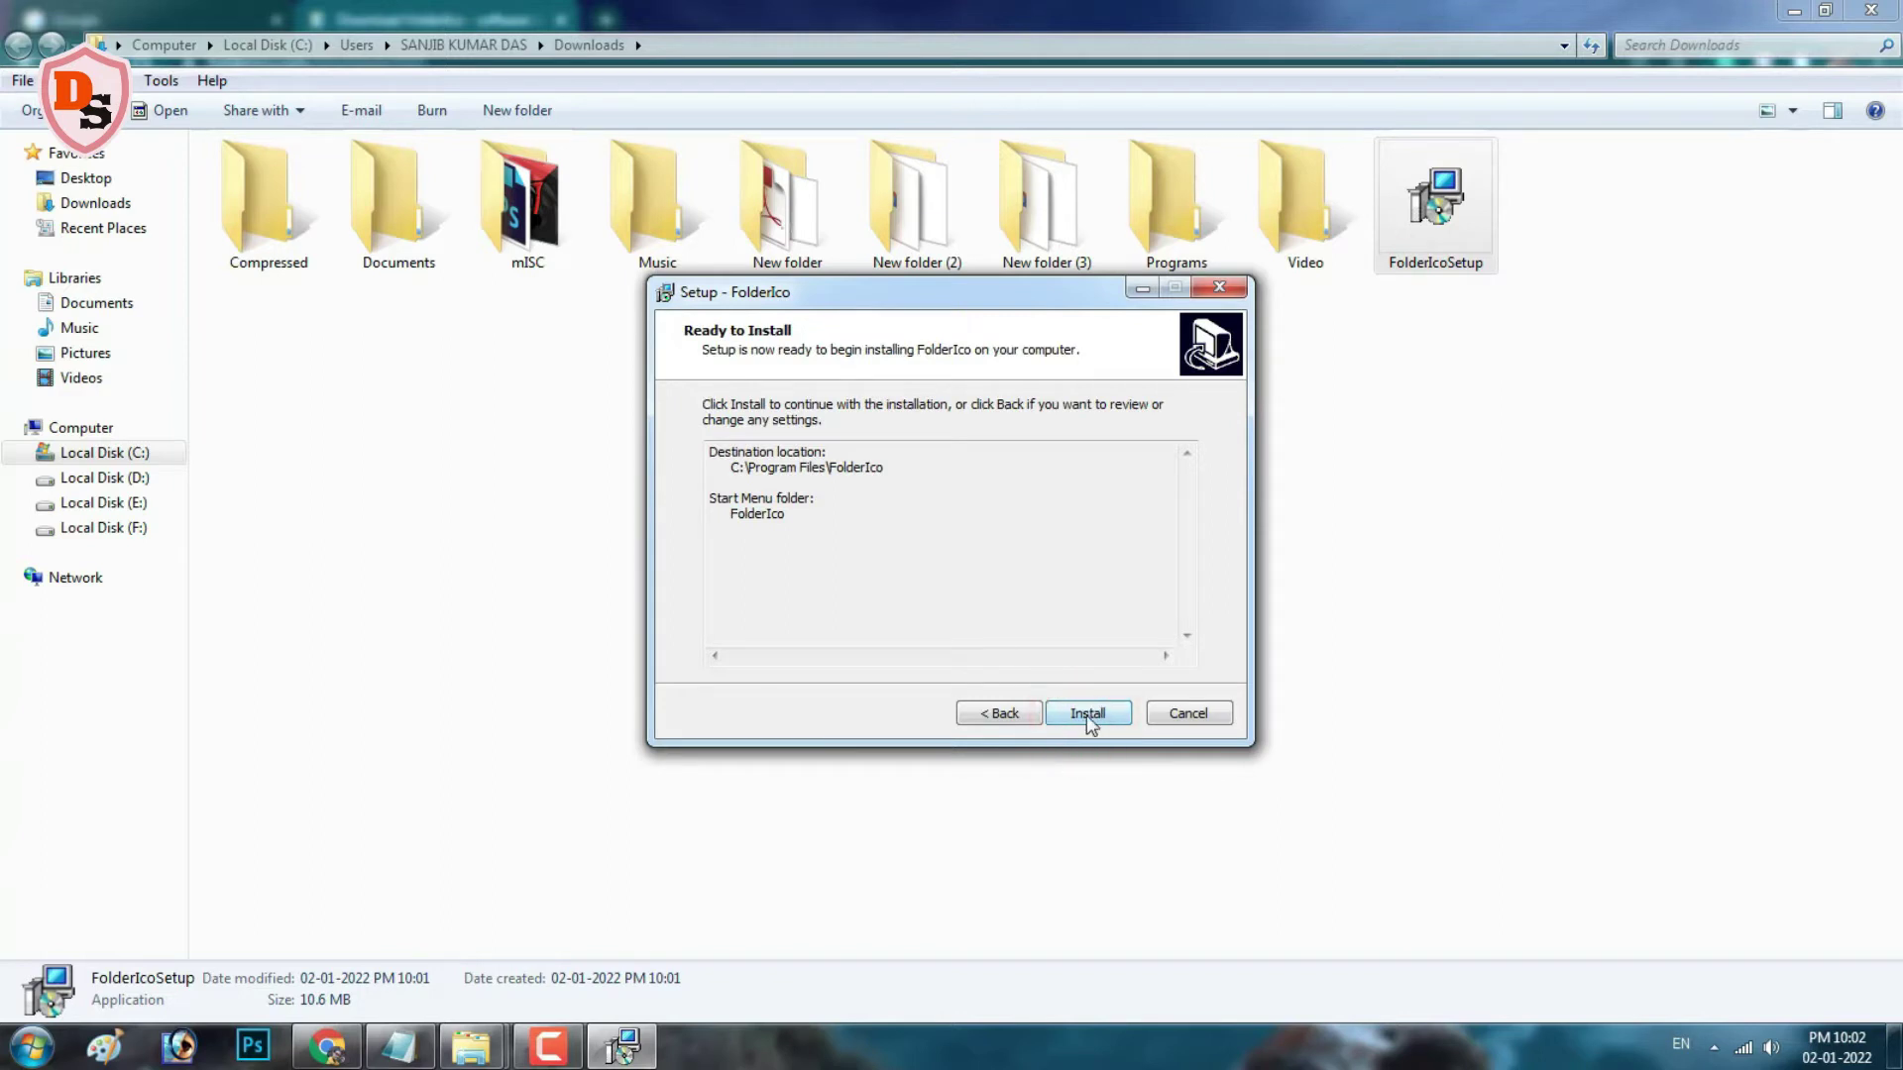
pyautogui.click(1088, 718)
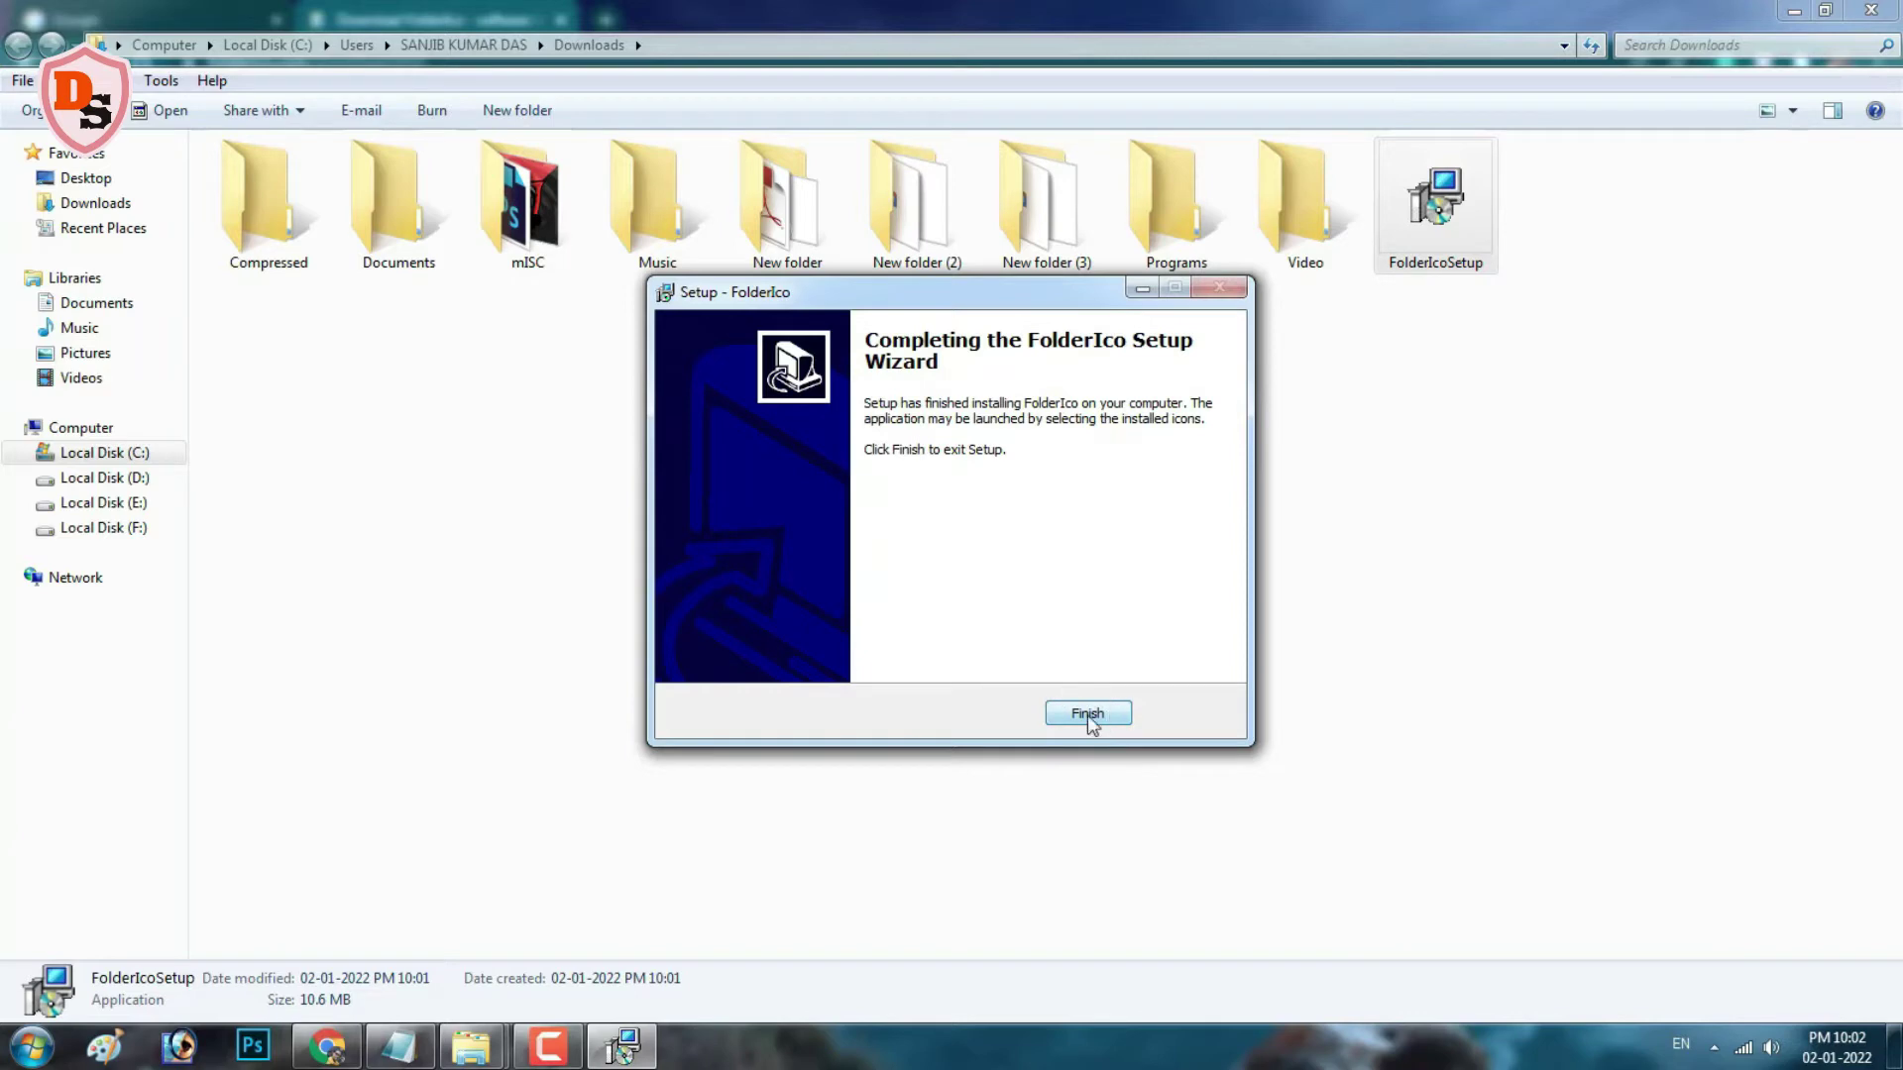
pyautogui.click(1088, 716)
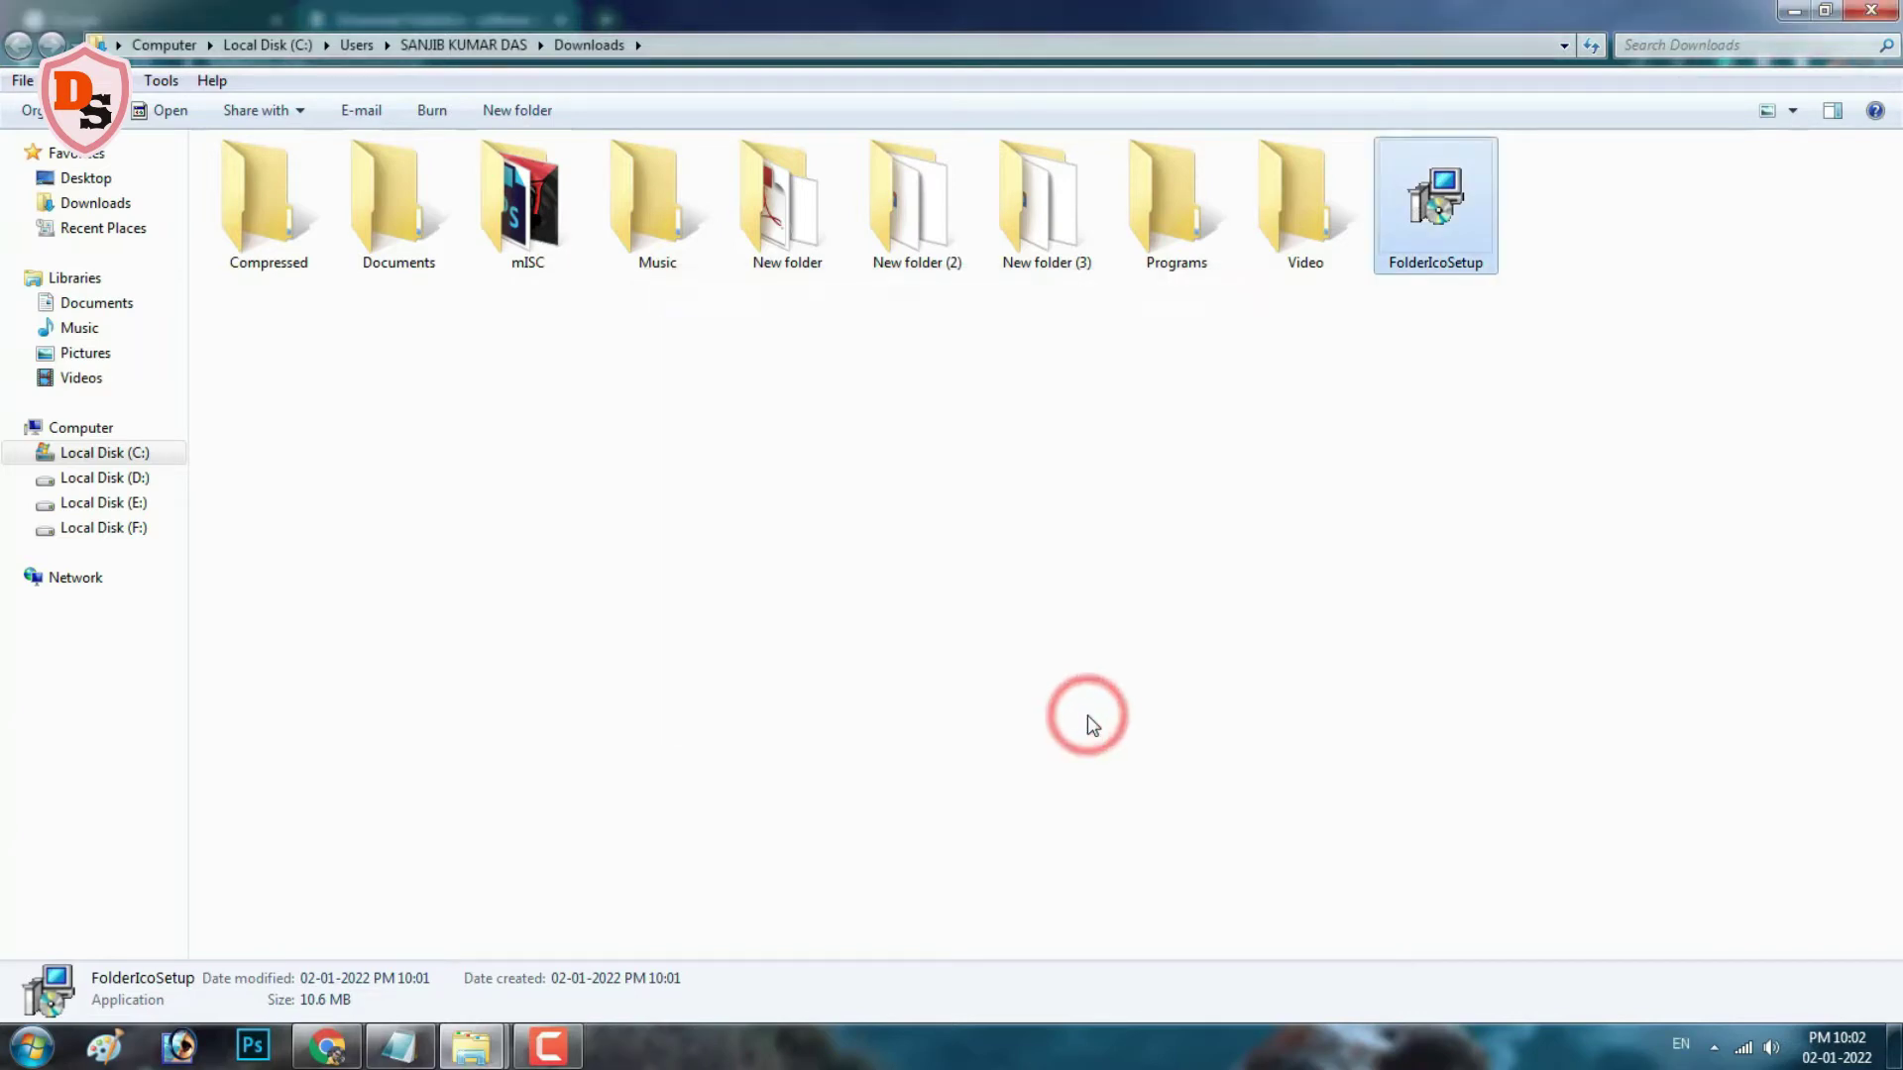
# Step: Close the Downloads window, minimize the browser and launch the installed FolderIco program
pyautogui.click(1872, 11)
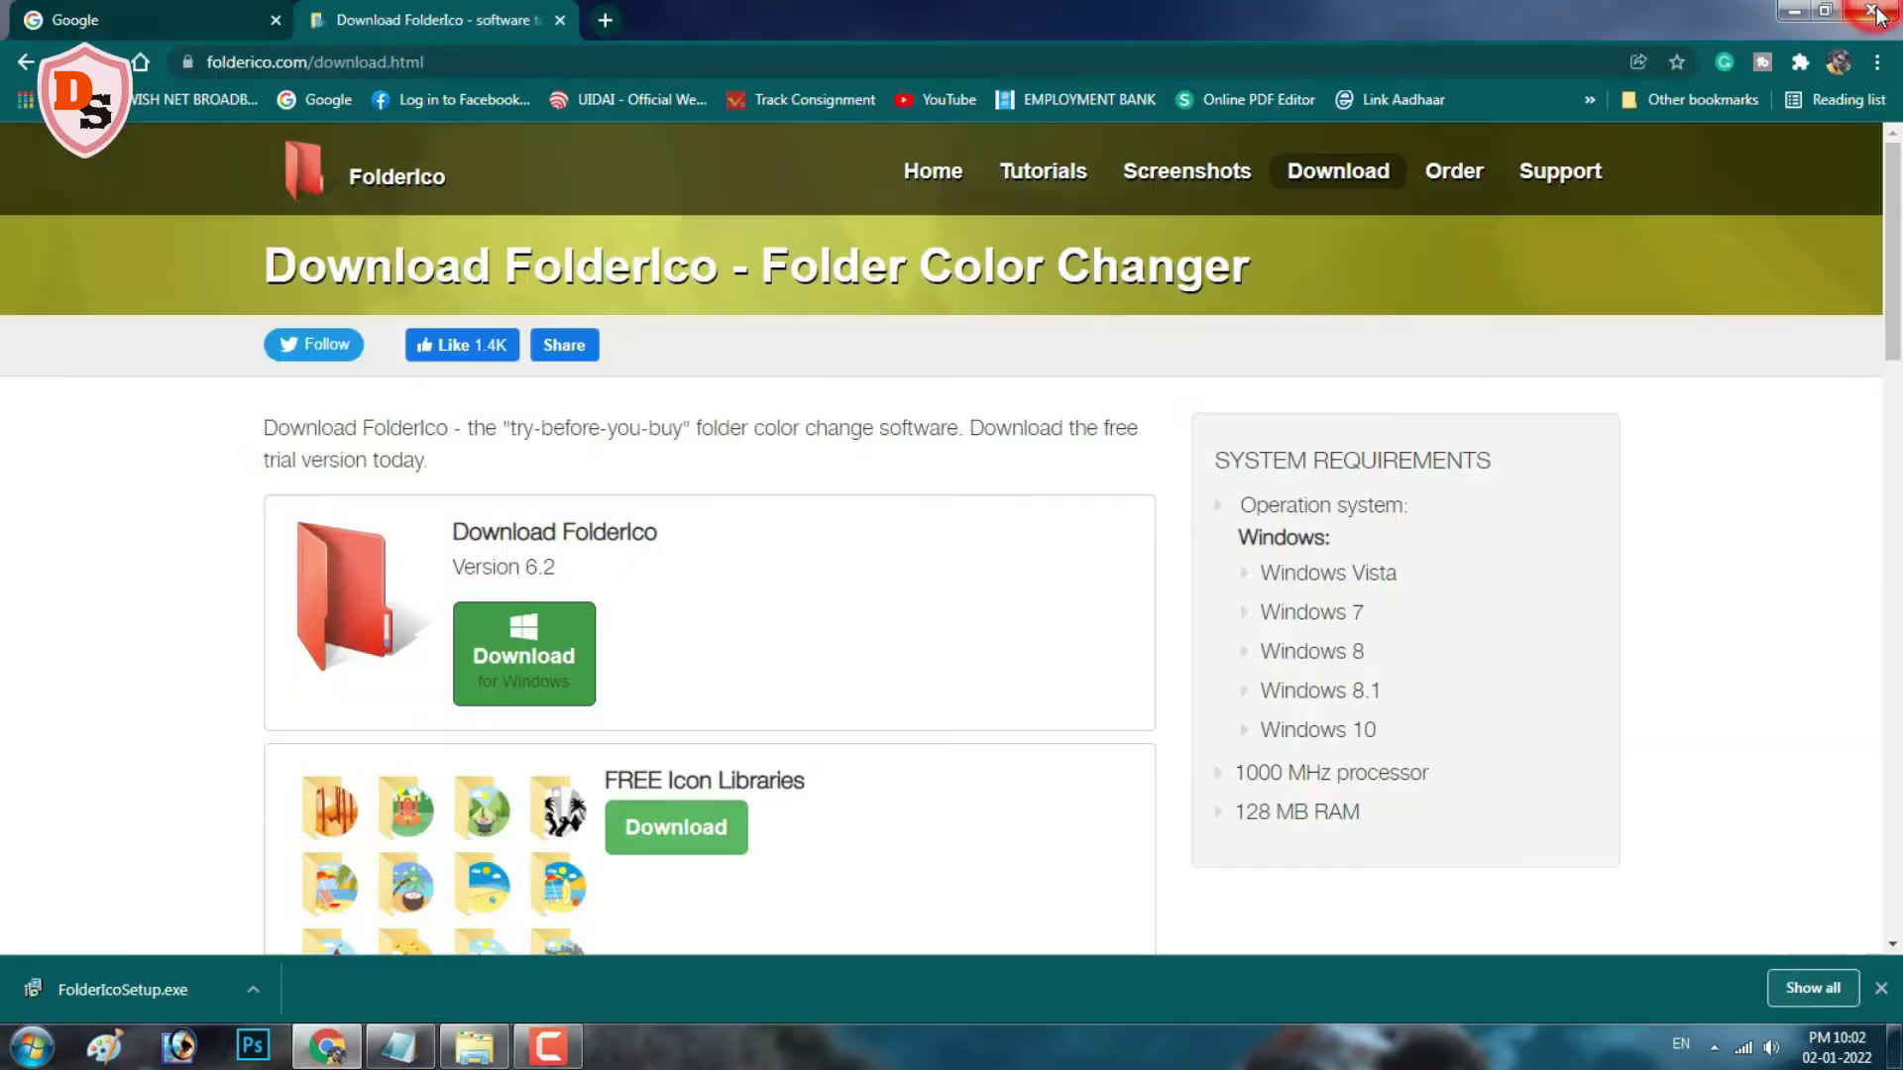
pyautogui.click(1794, 10)
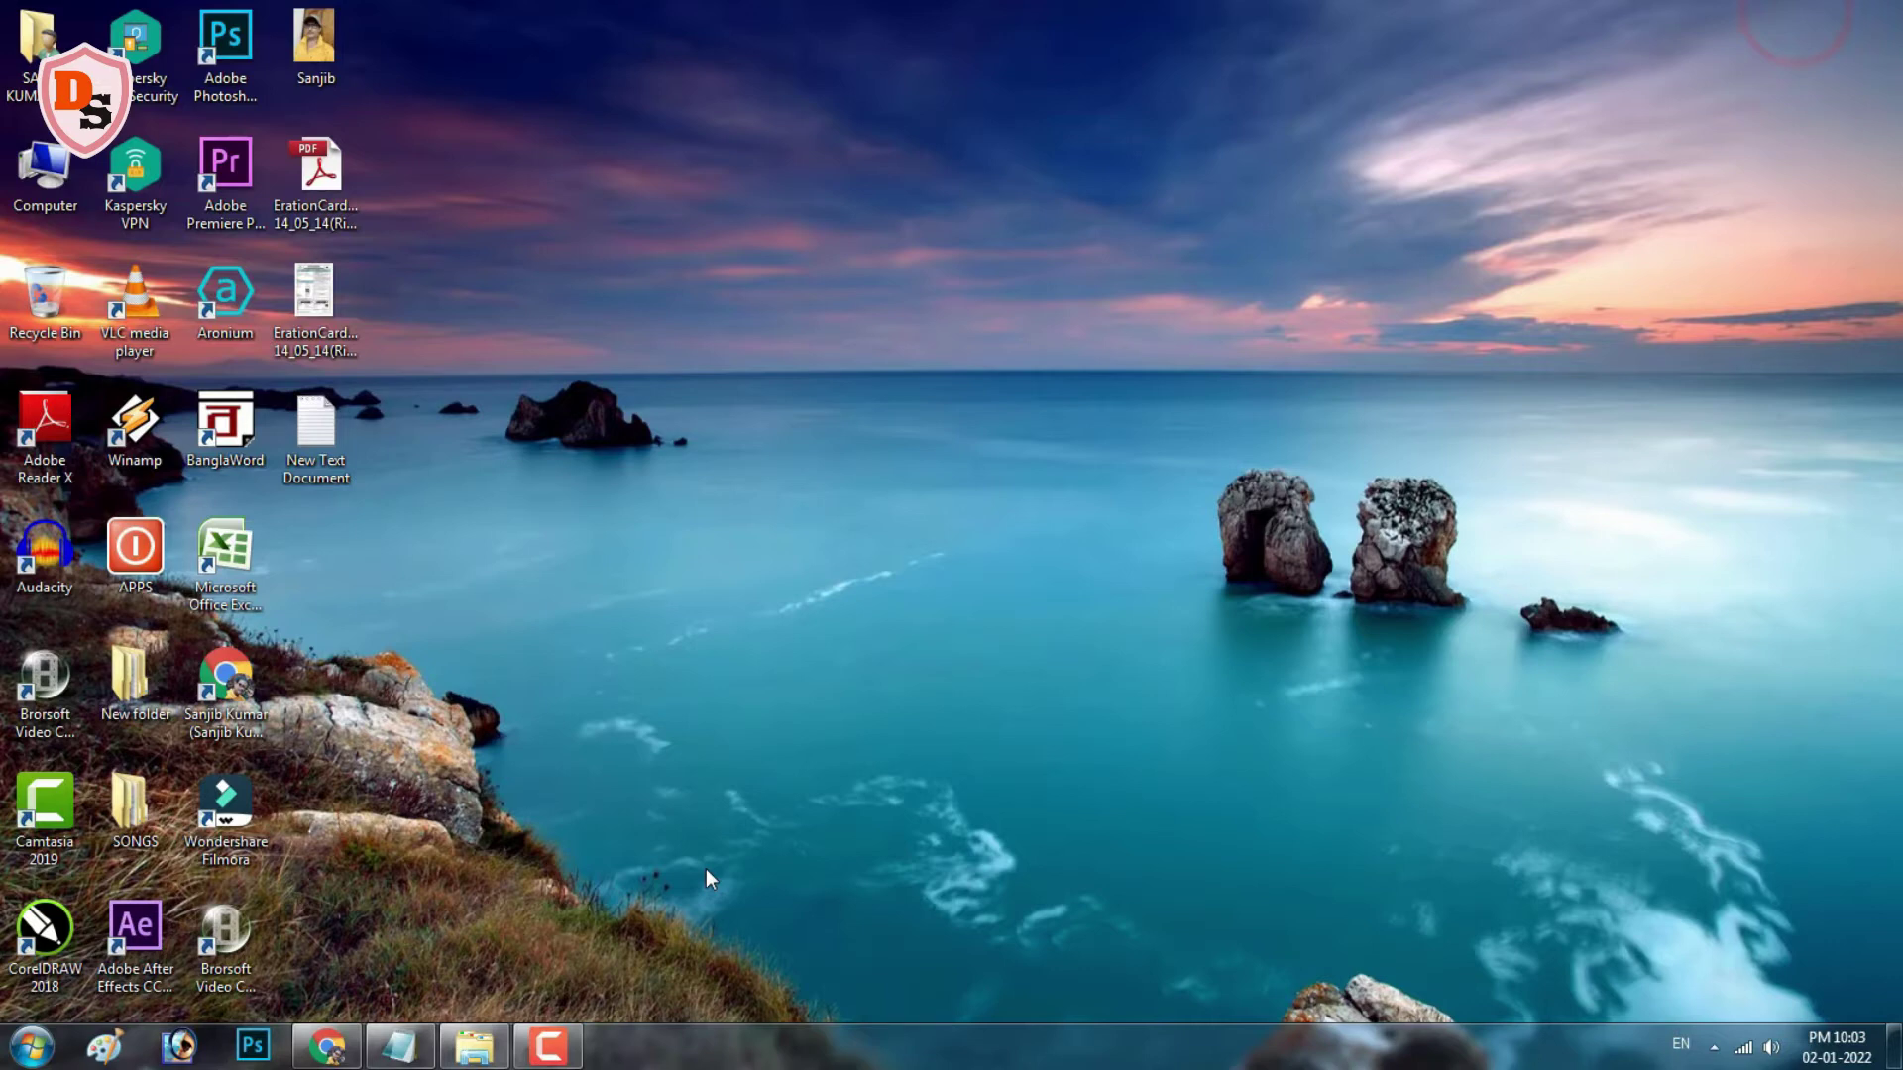
pyautogui.click(35, 1049)
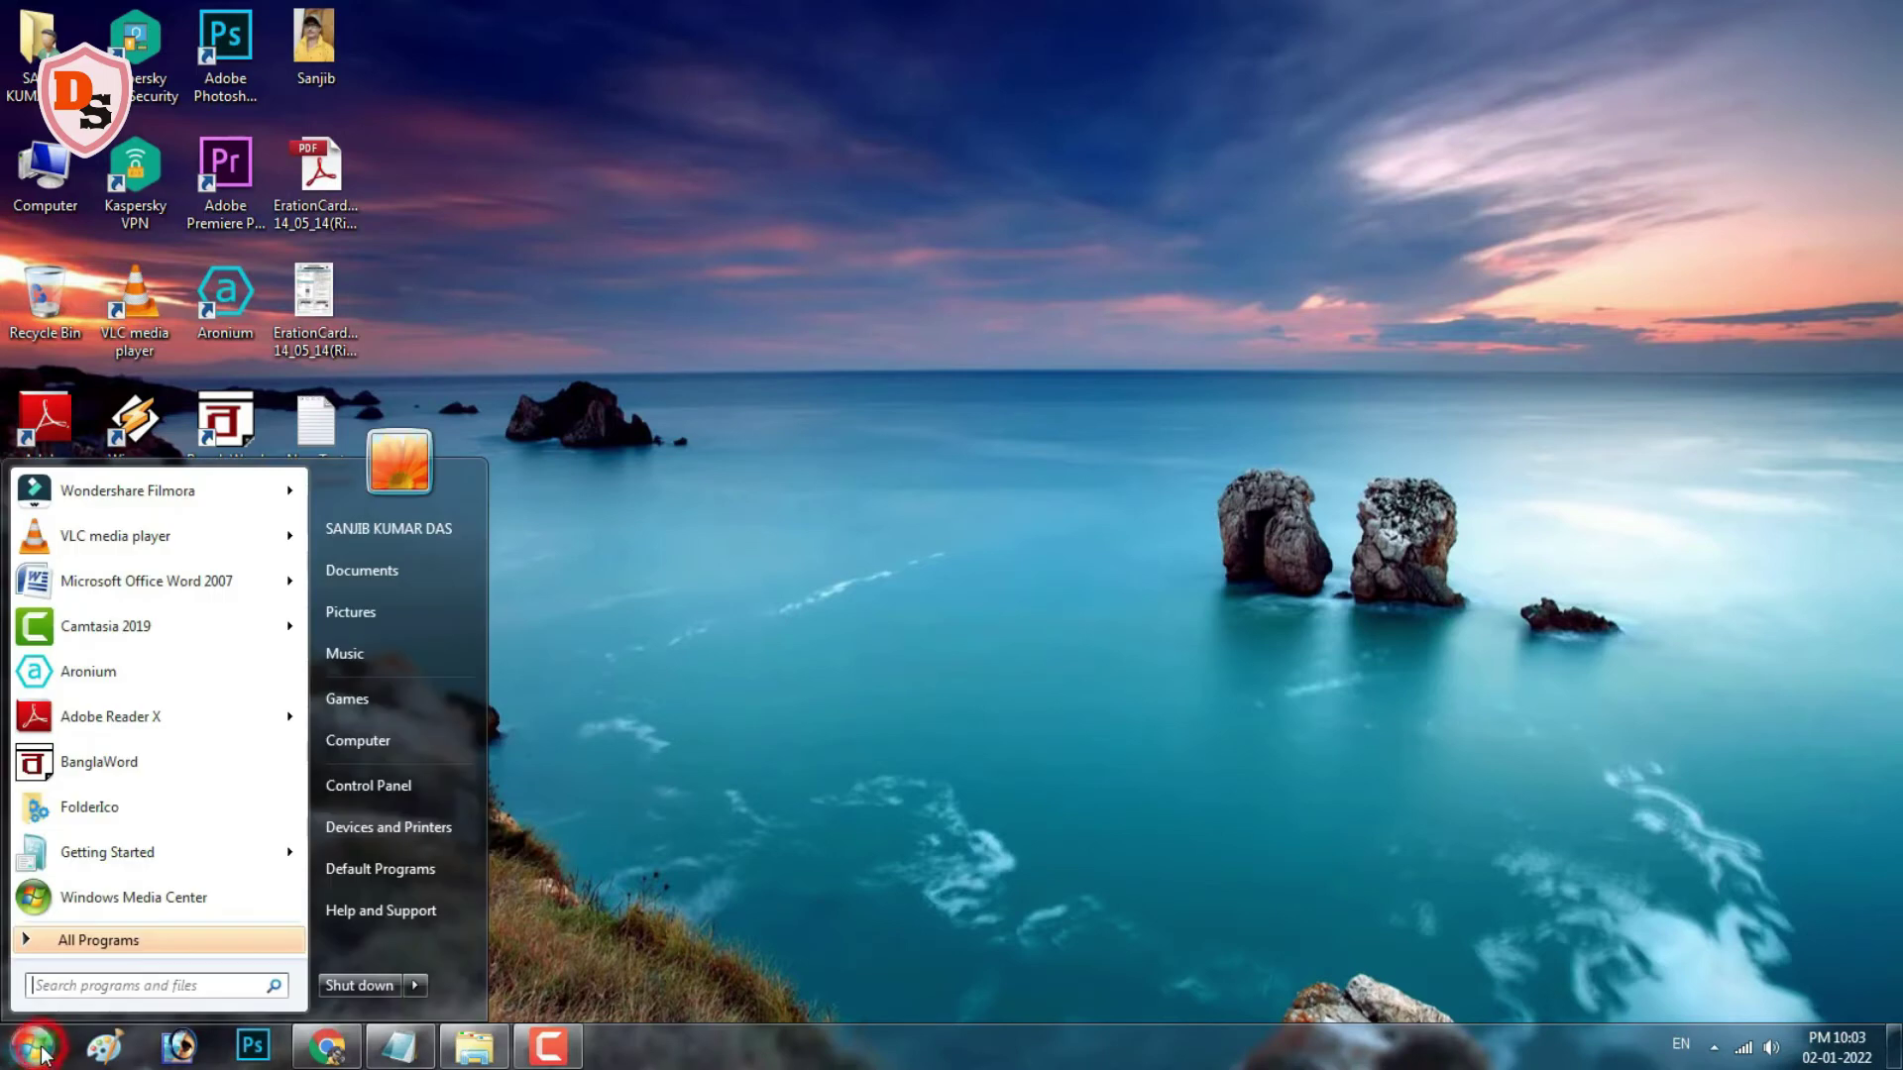
pyautogui.click(75, 809)
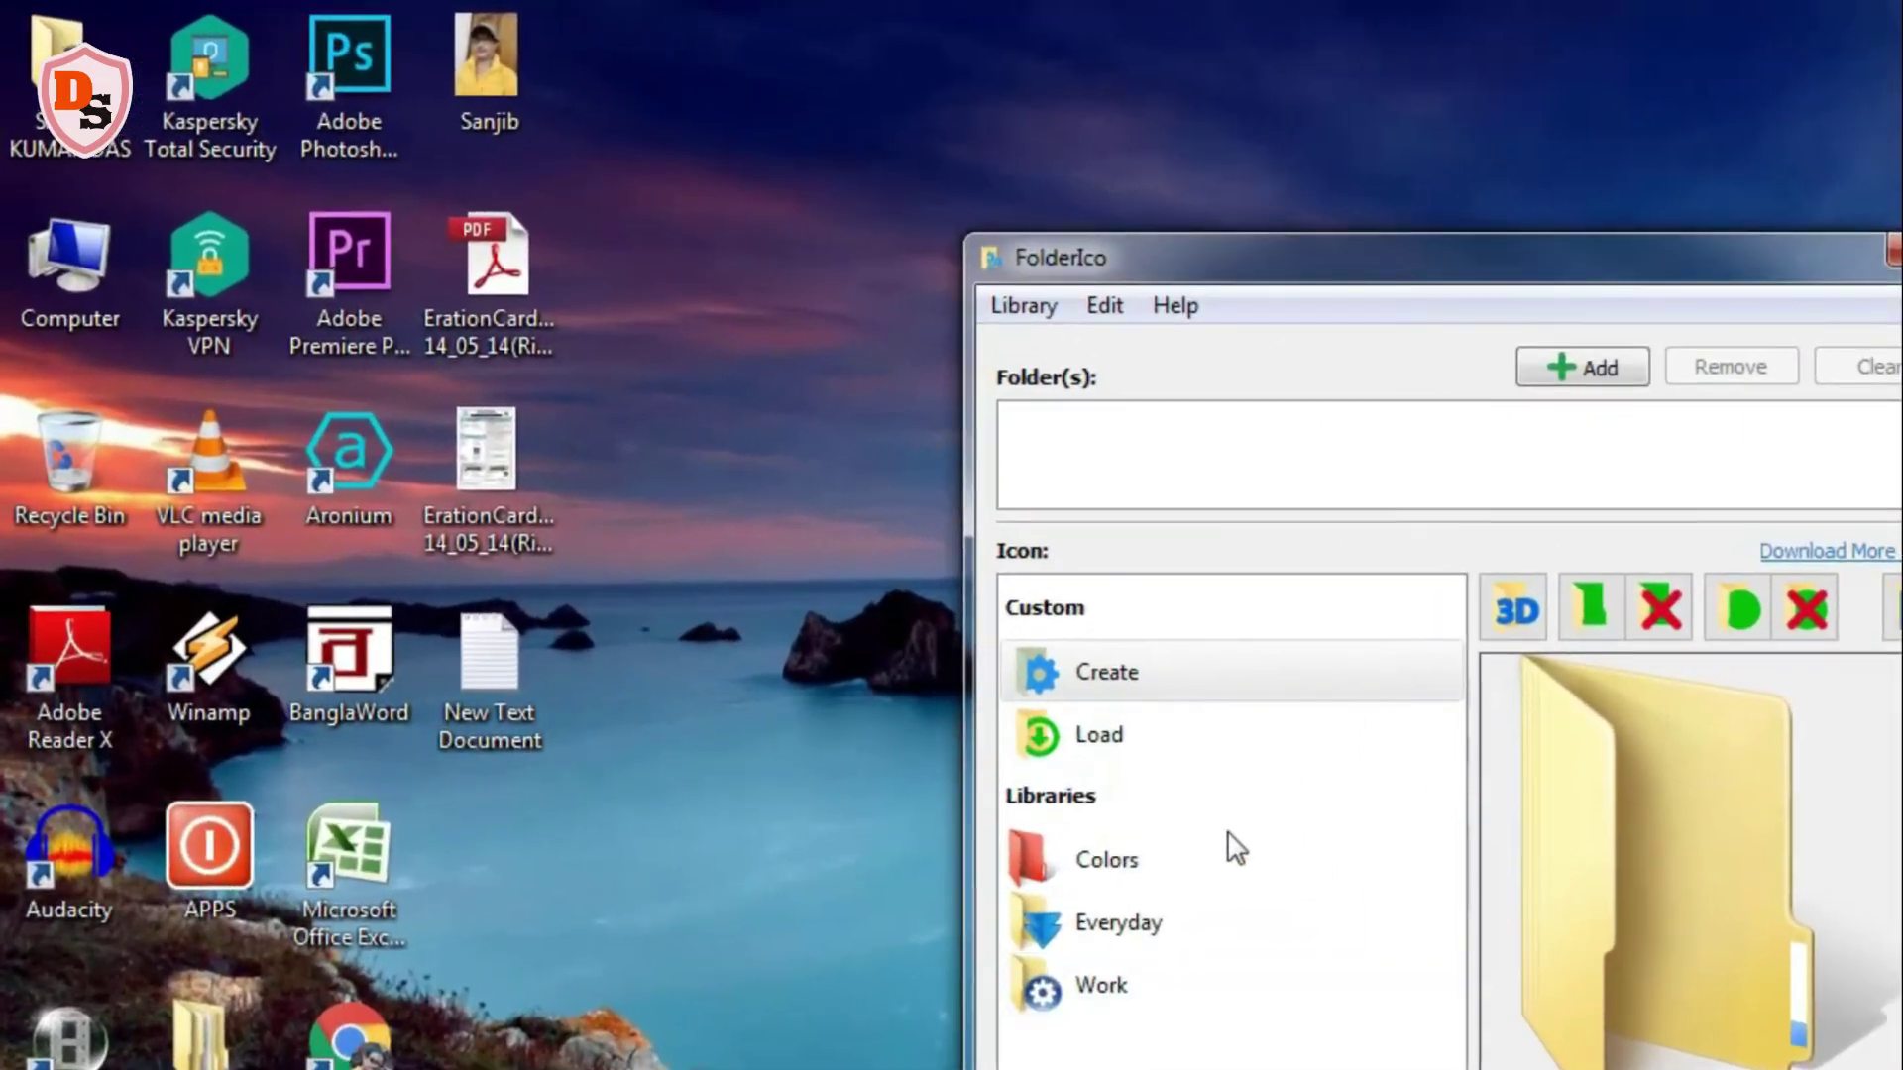
# Step: Bring up FolderIco's serial key entry, copy the serial key from the open Notepad document and minimize Notepad
pyautogui.click(1172, 301)
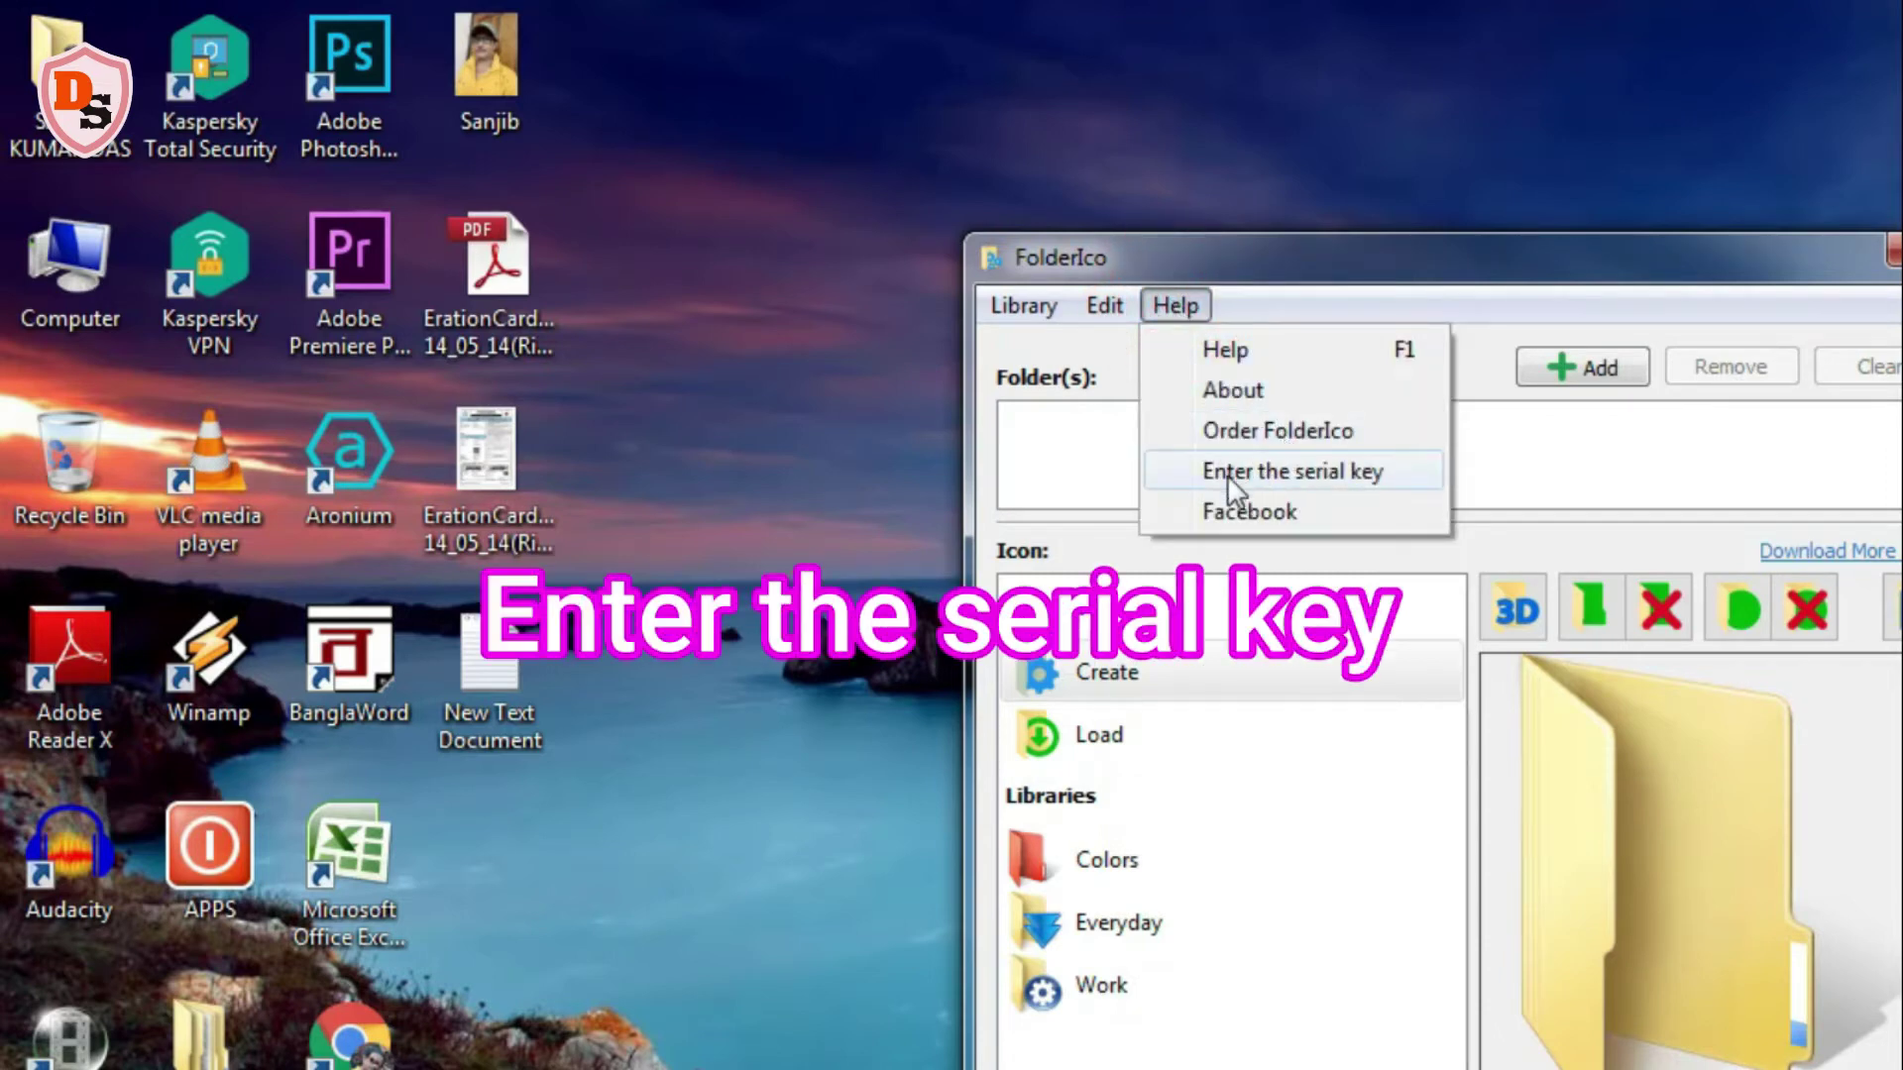
pyautogui.click(1338, 472)
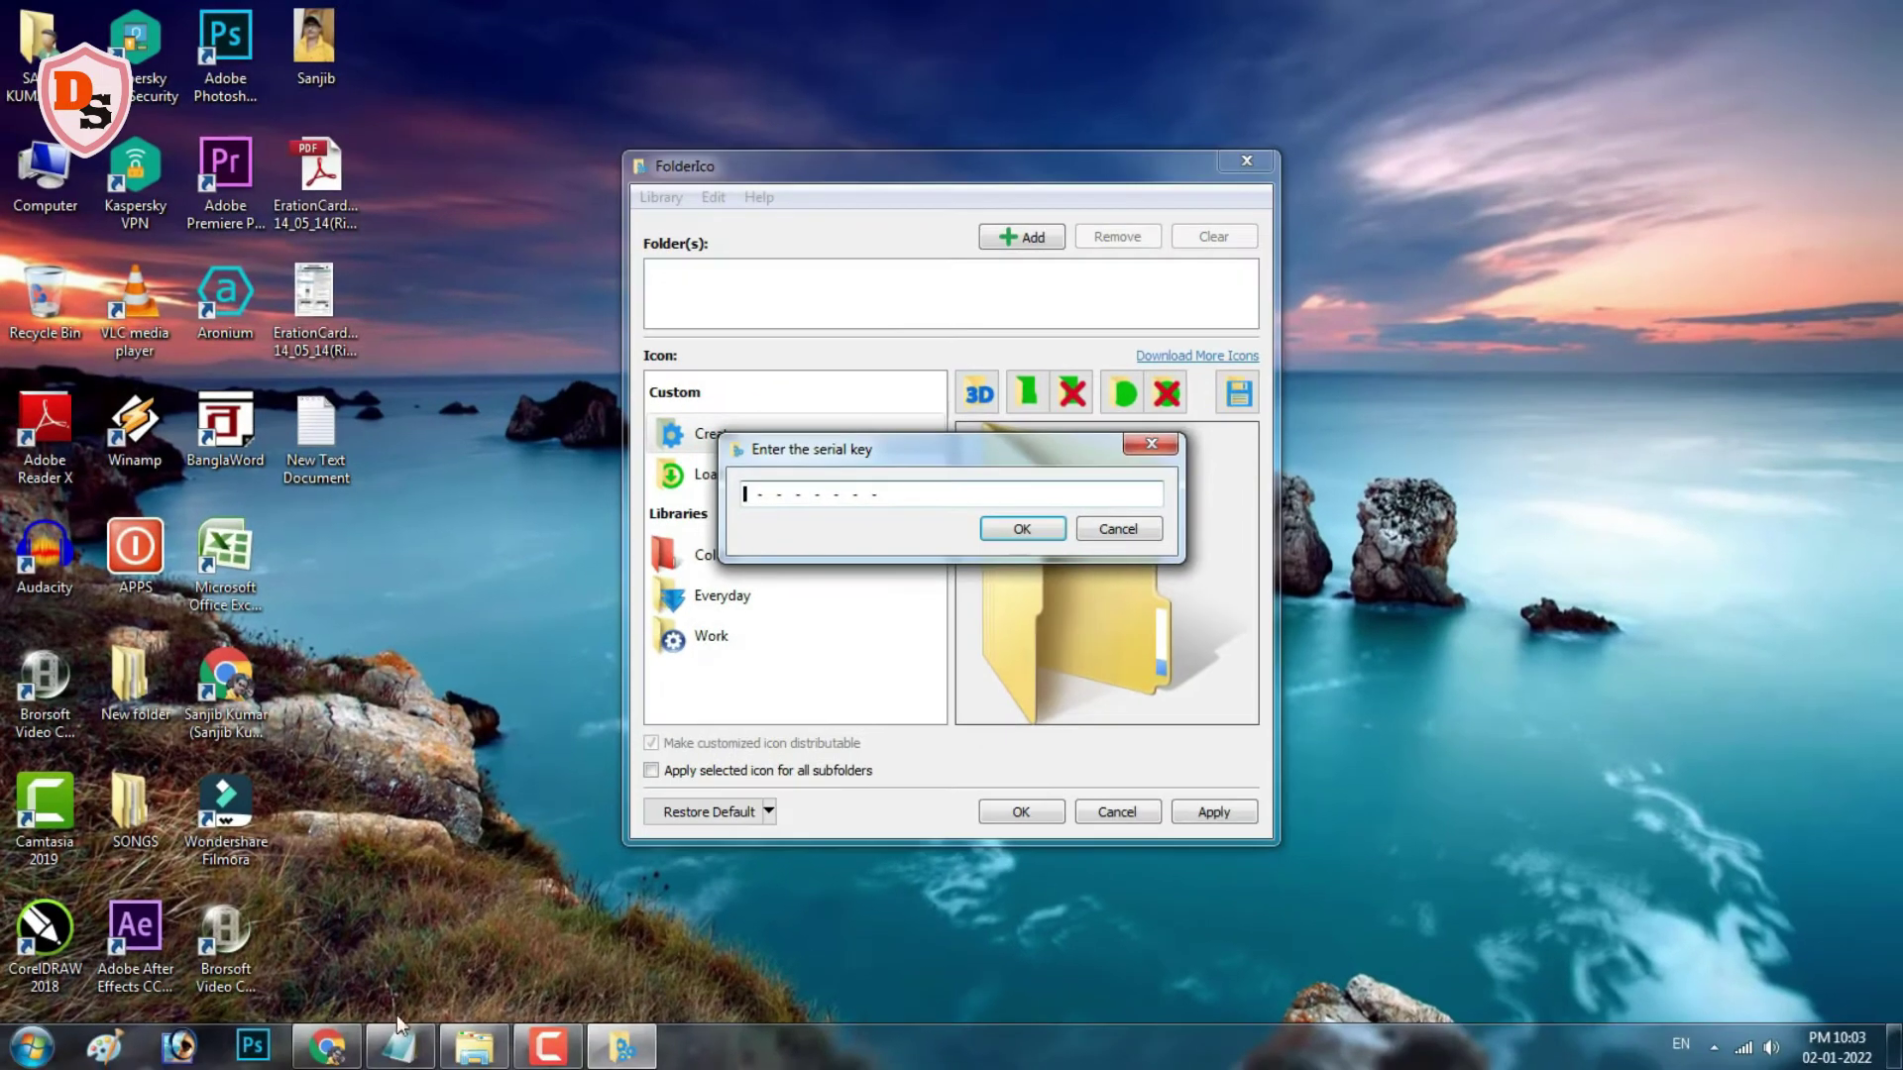
pyautogui.click(399, 1048)
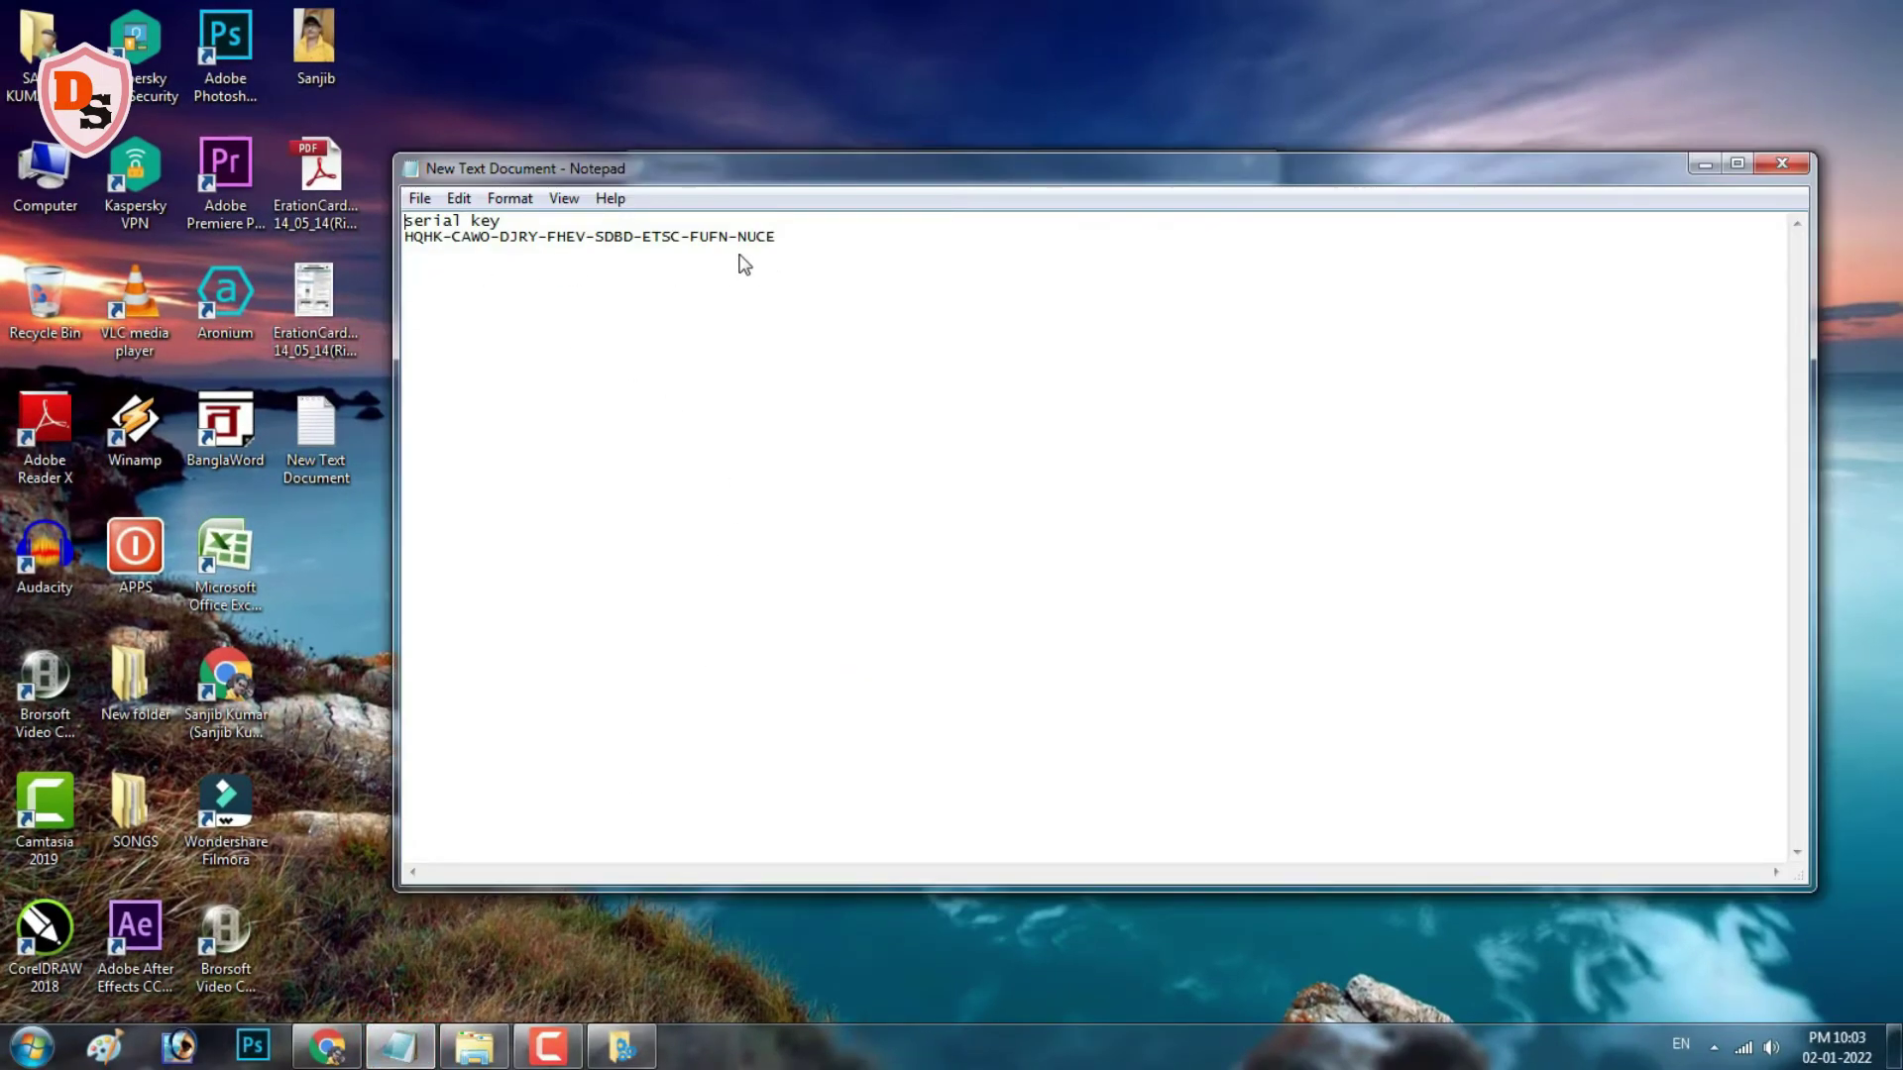
pyautogui.moveTo(774, 237); pyautogui.dragTo(403, 240)
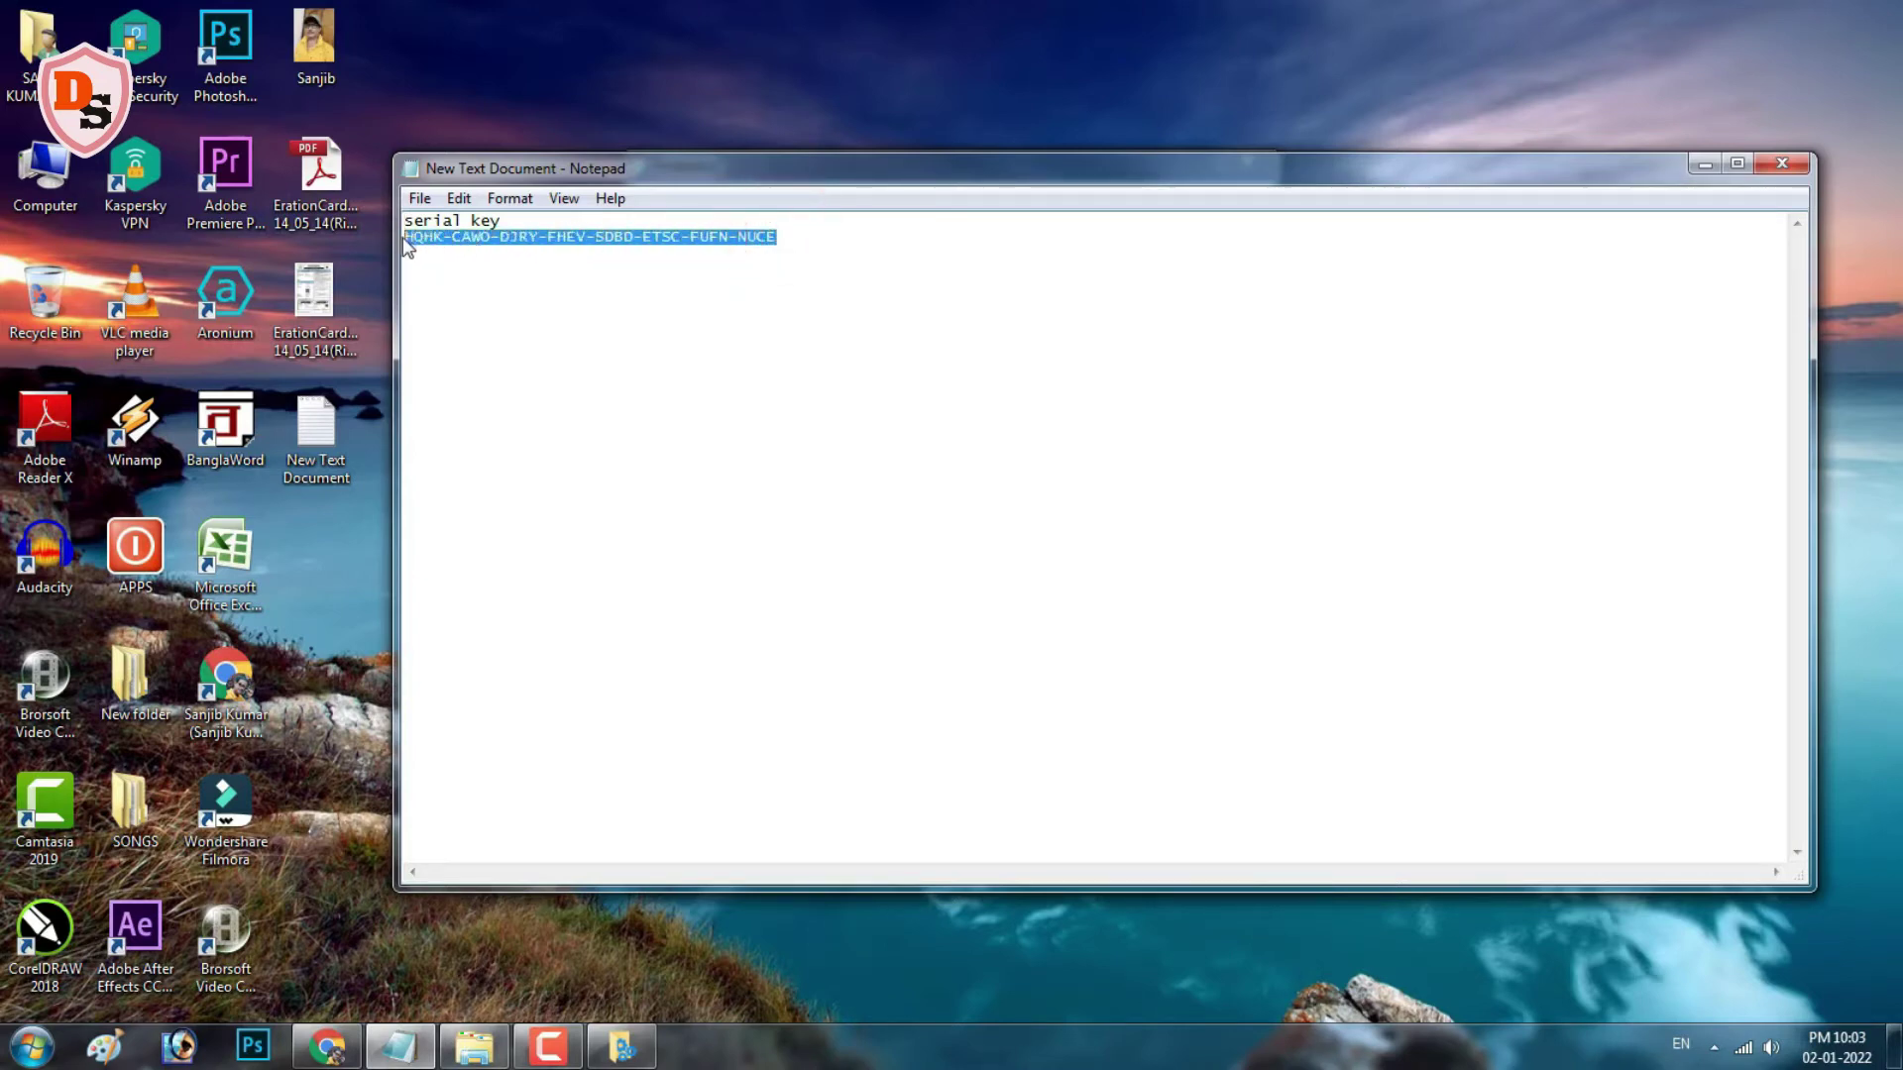
pyautogui.rightClick(573, 248)
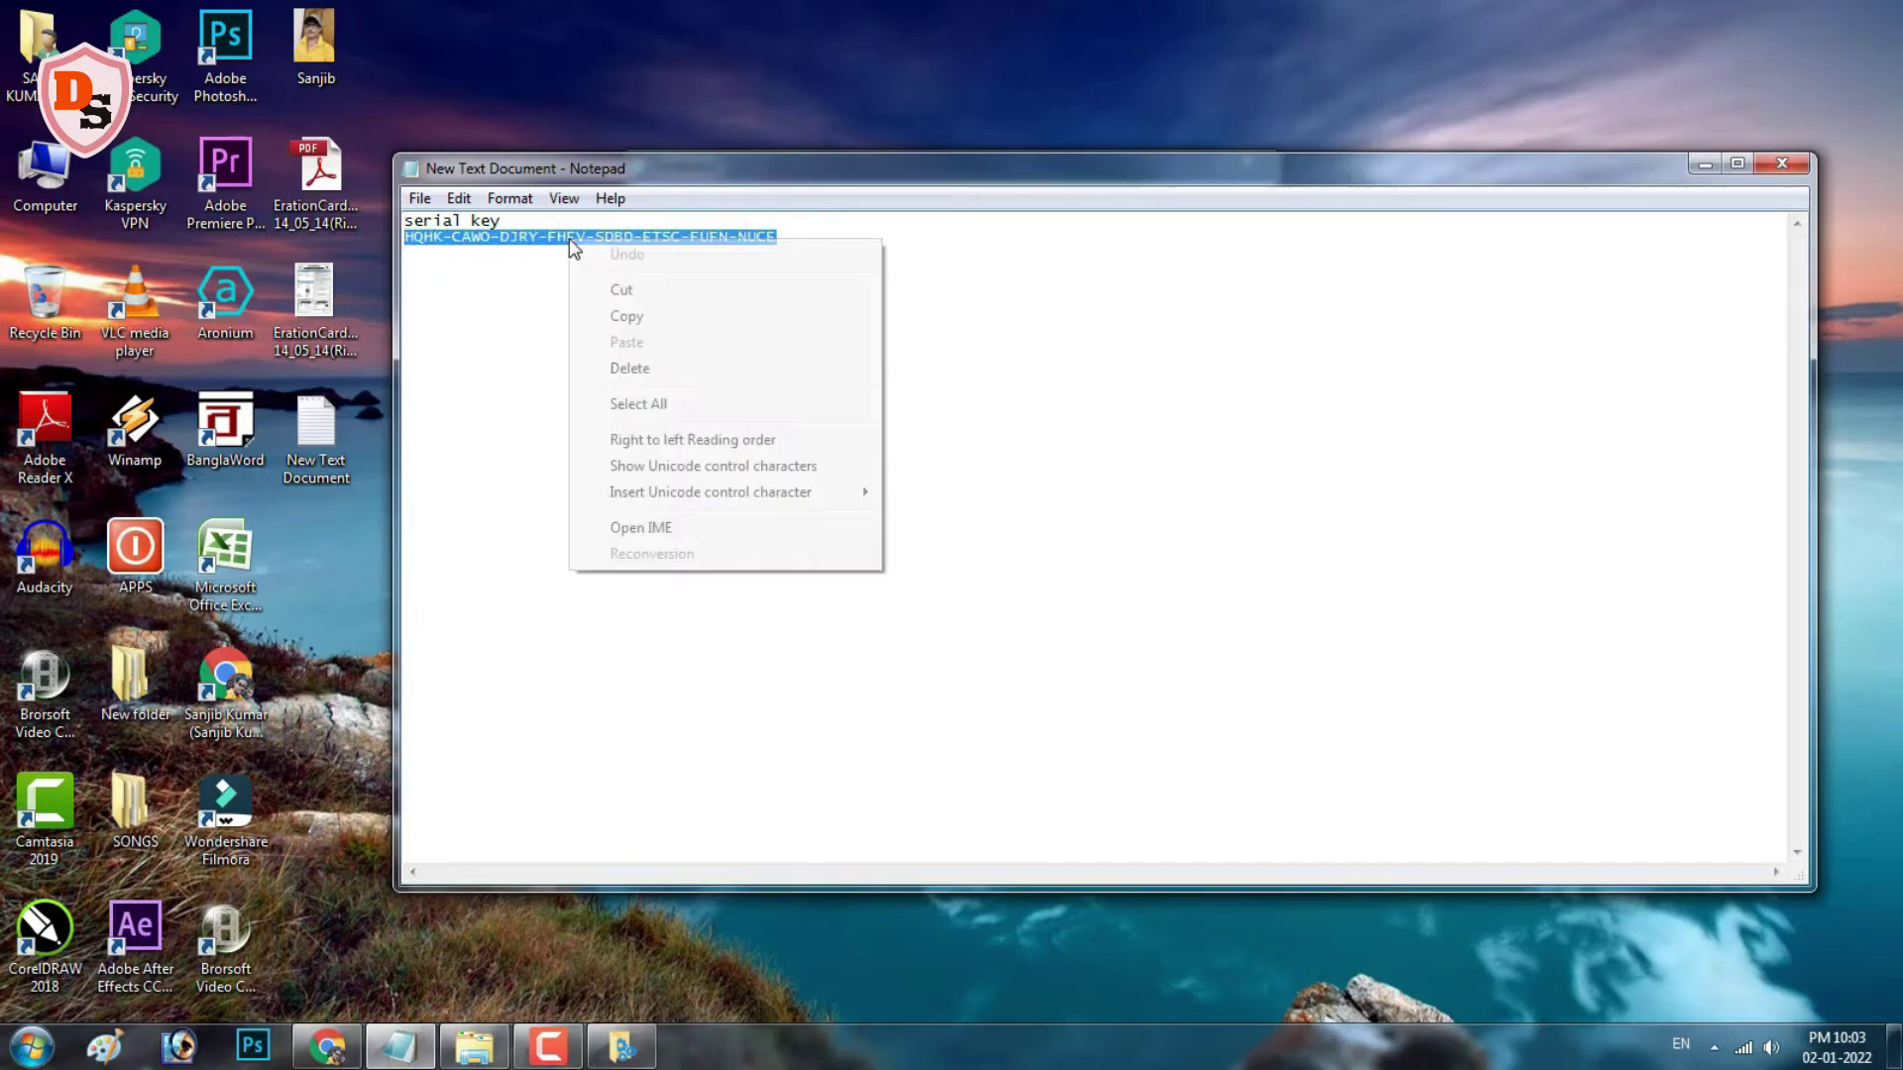
pyautogui.click(658, 315)
pyautogui.click(1705, 165)
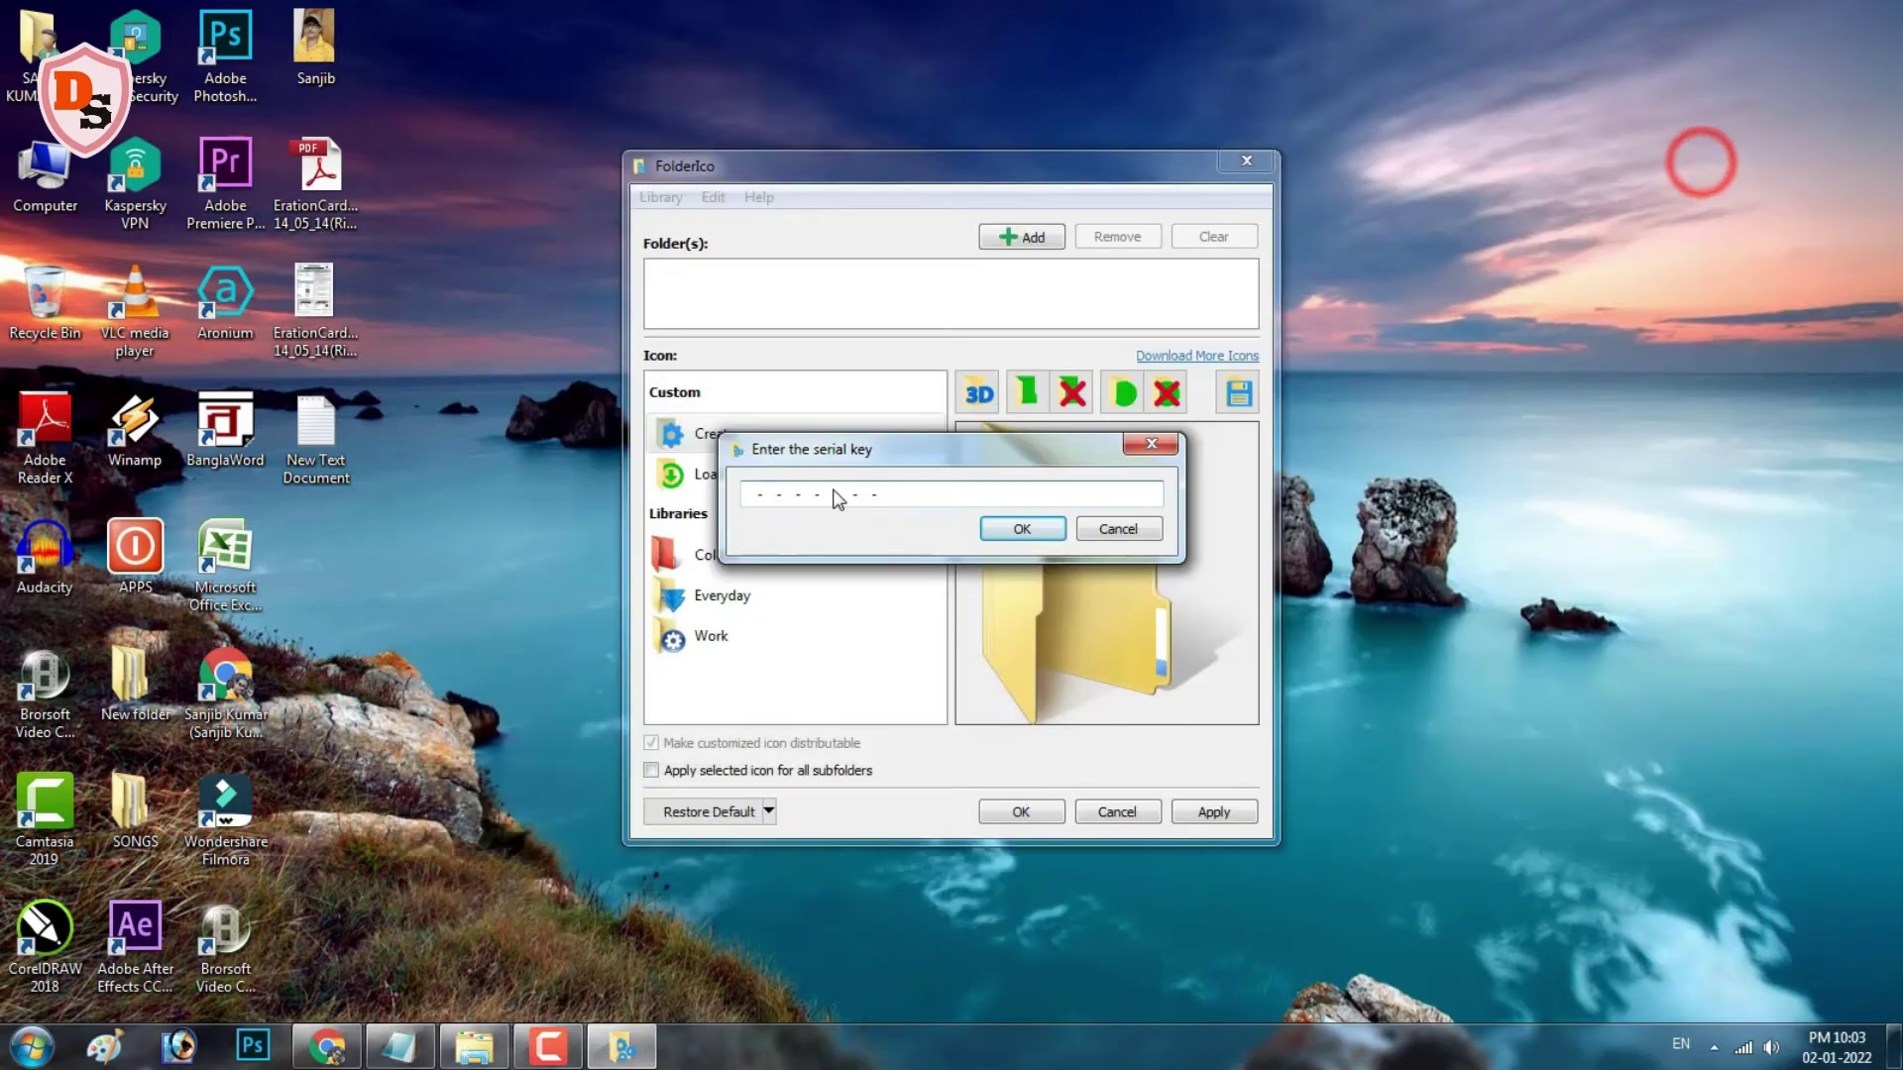
# Step: Paste the serial key into the serial key field and complete the FolderIco registration
pyautogui.click(749, 503)
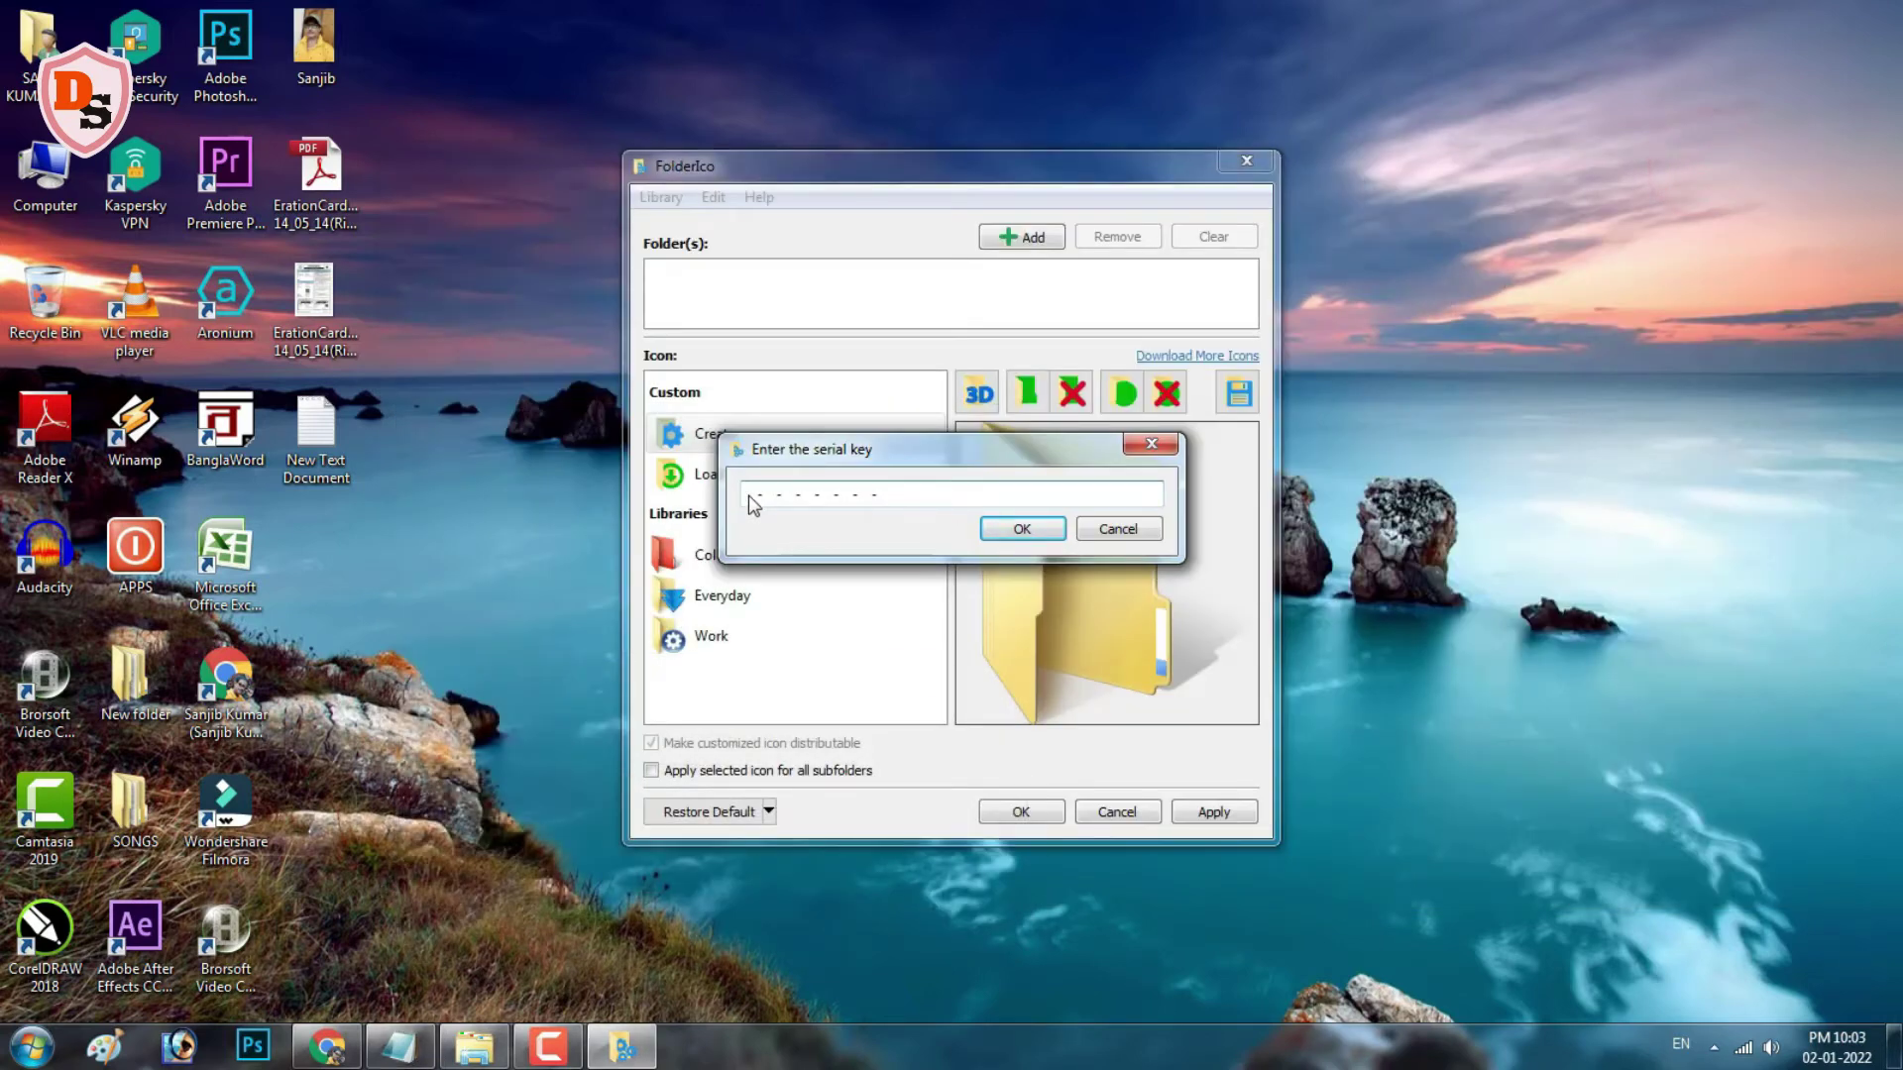
pyautogui.hotkey('ctrl', 'v')
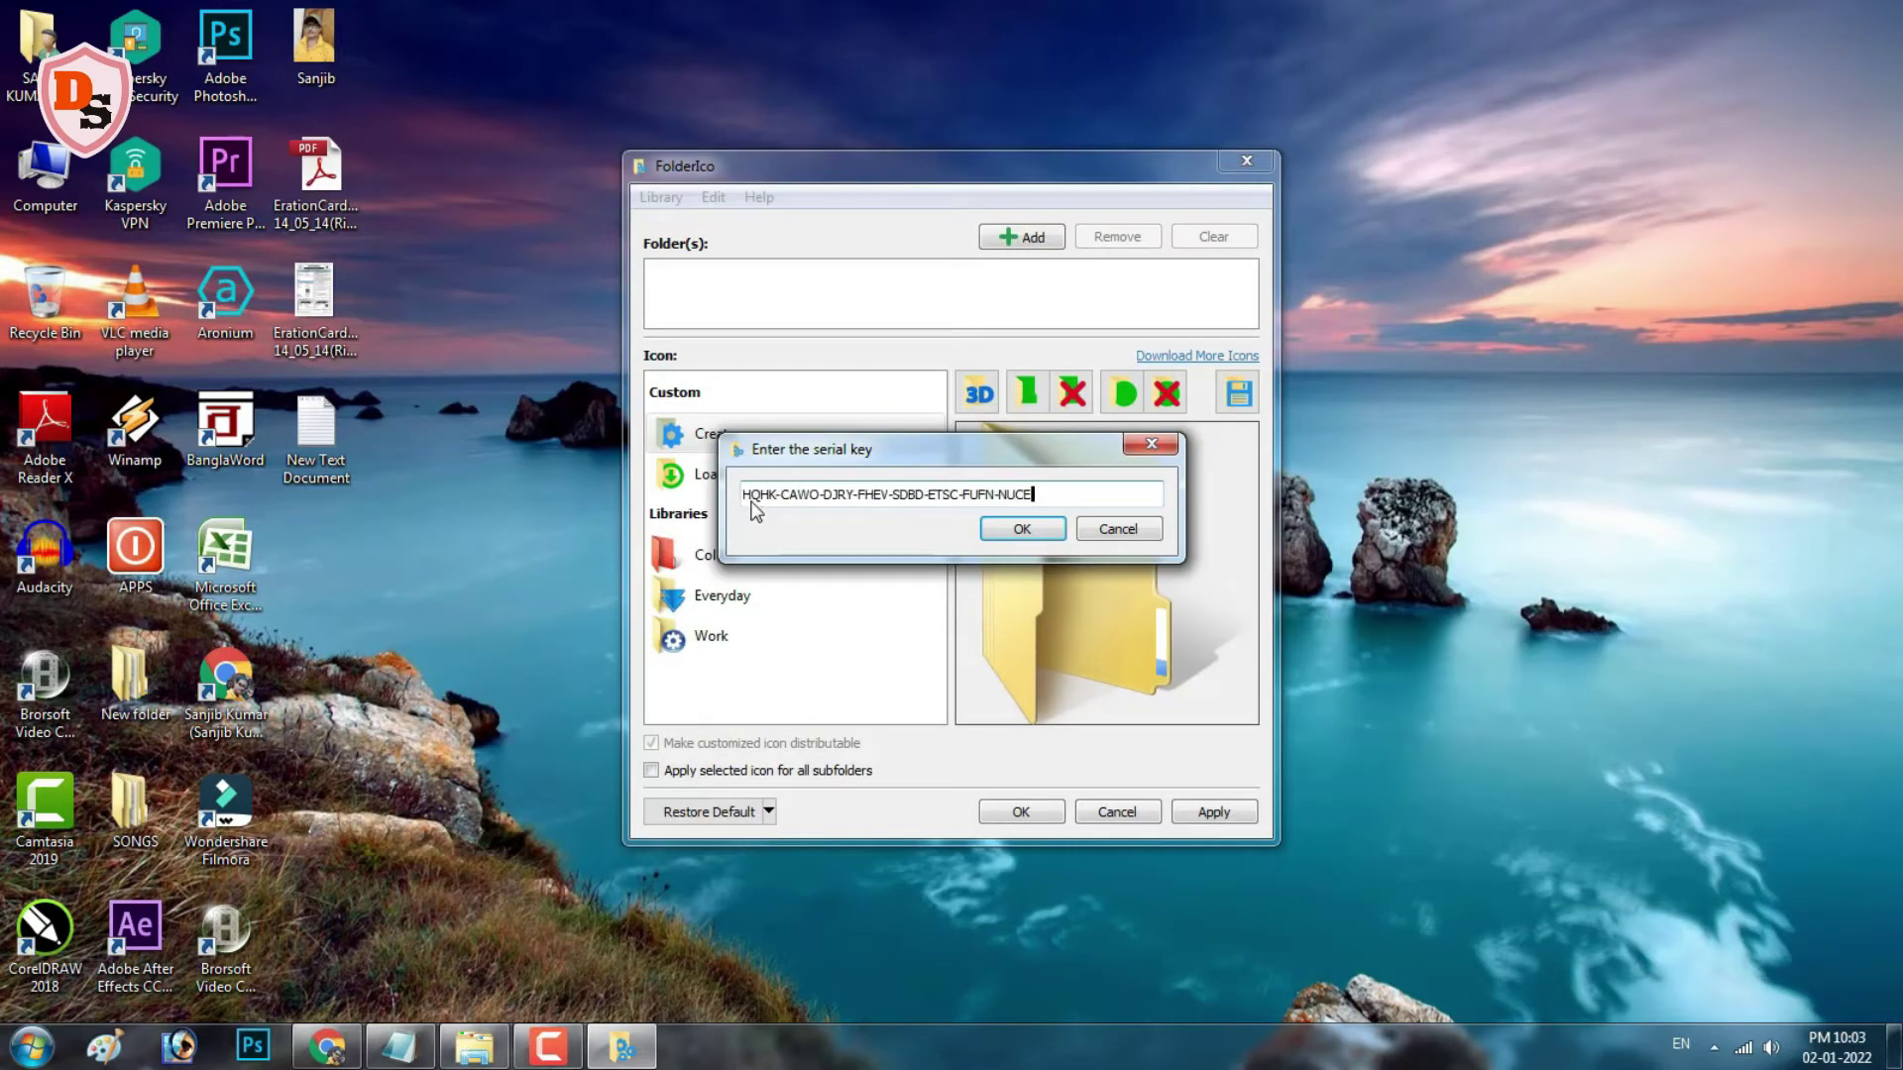
pyautogui.click(1036, 529)
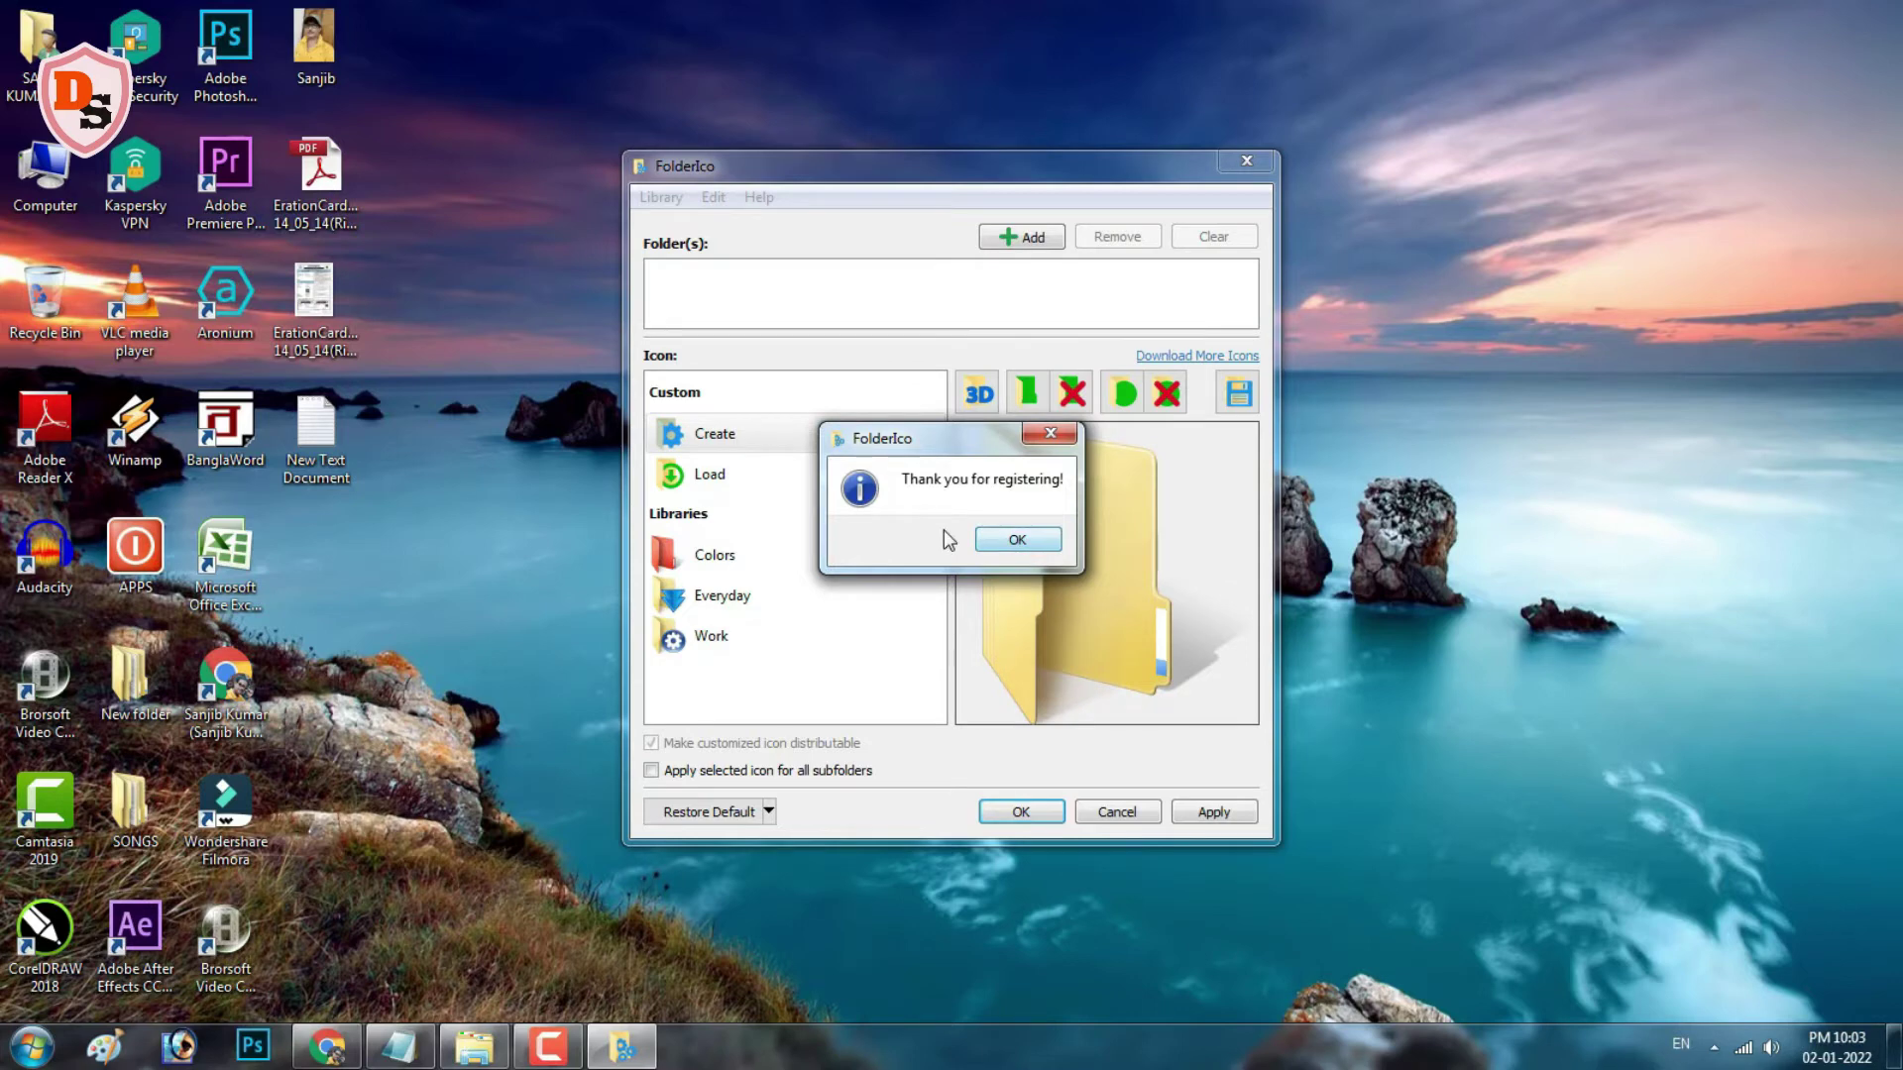
pyautogui.click(1012, 543)
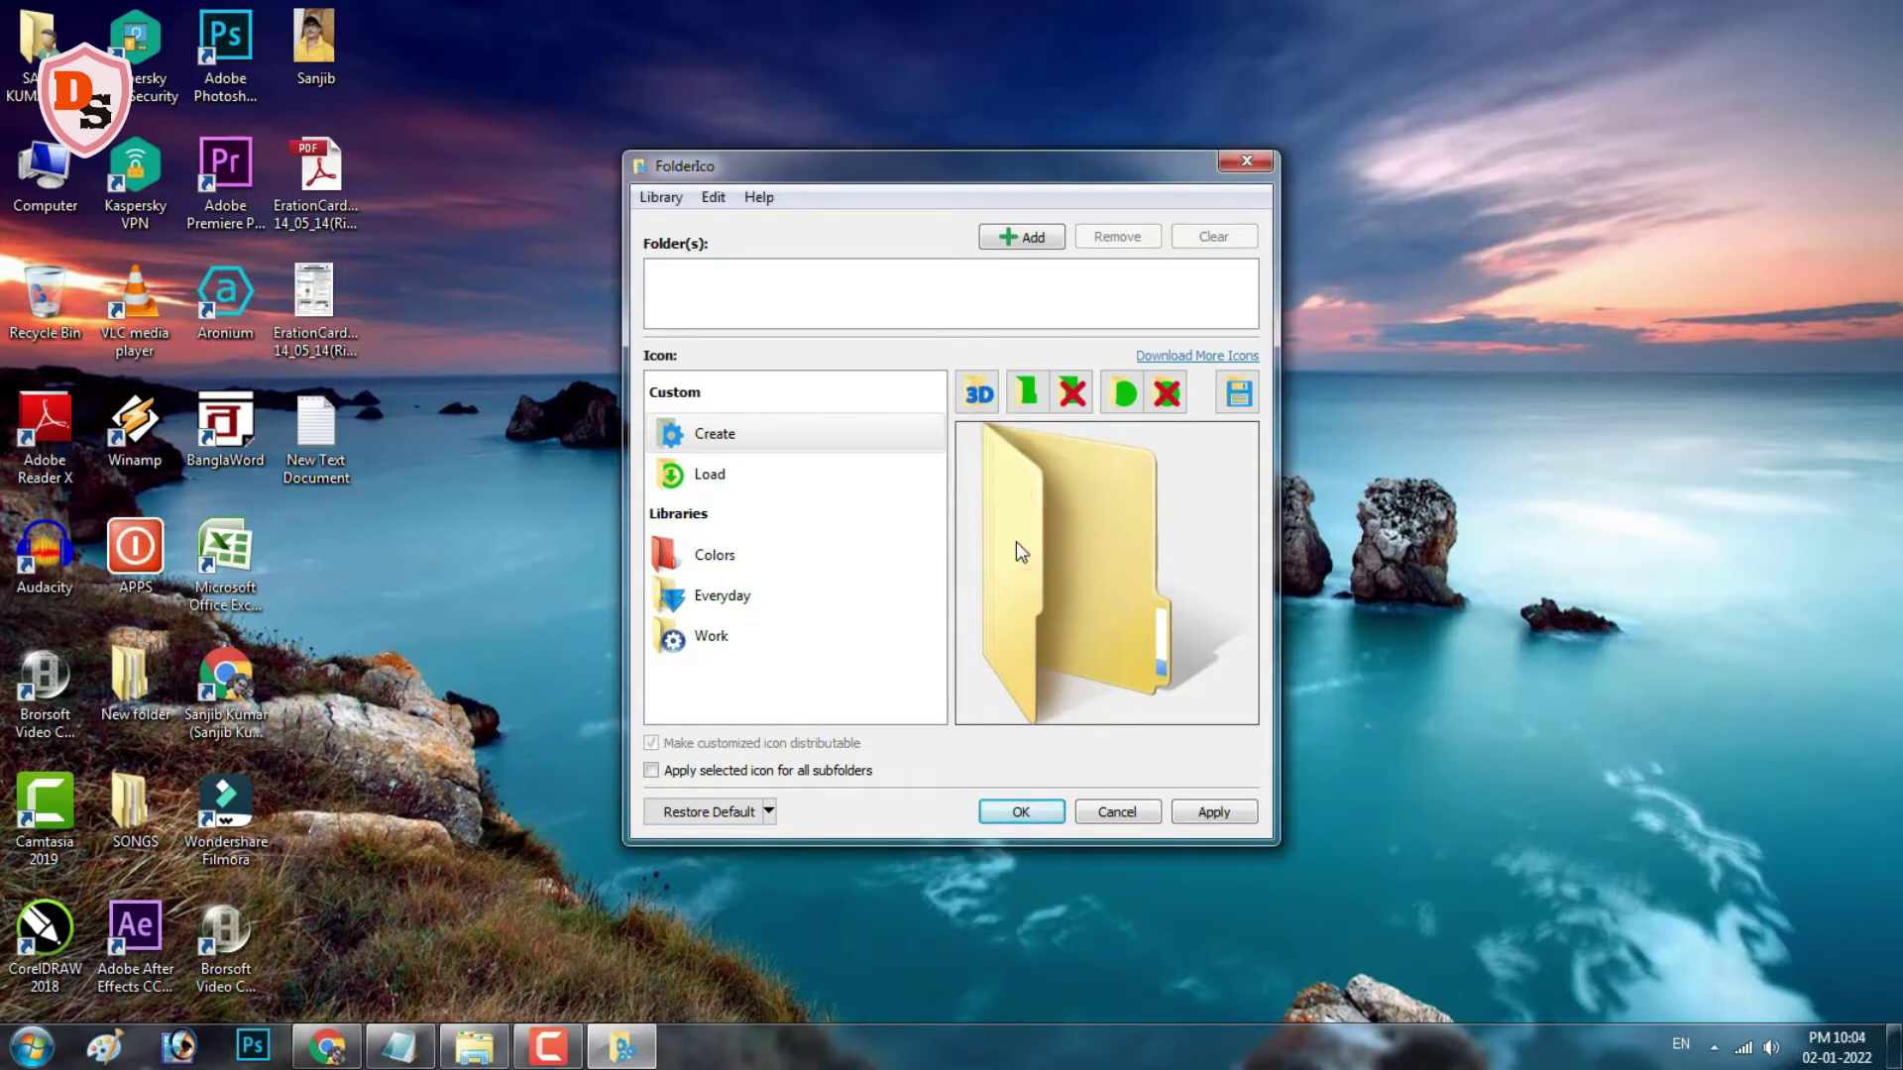
# Step: Check FolderIco's Help options for the serial key entry, and close the program
pyautogui.click(758, 197)
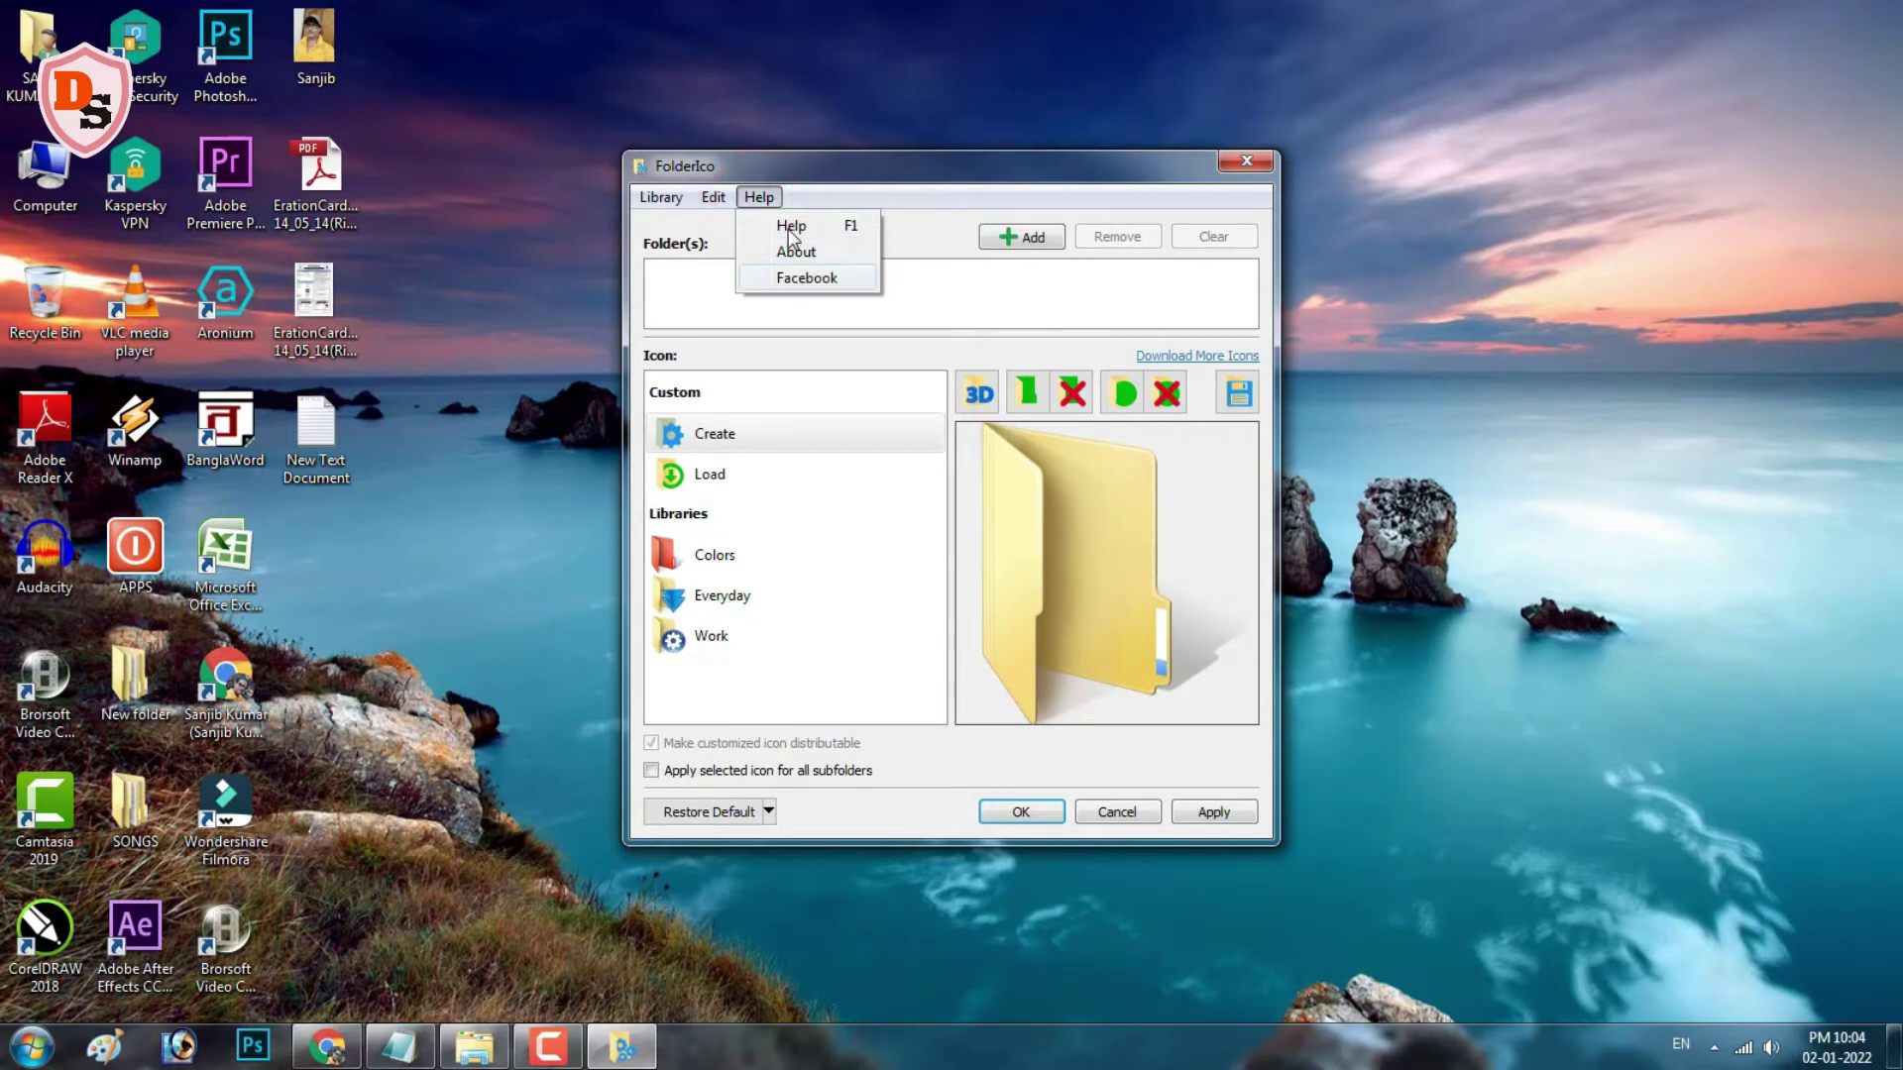
pyautogui.click(842, 307)
pyautogui.click(1246, 160)
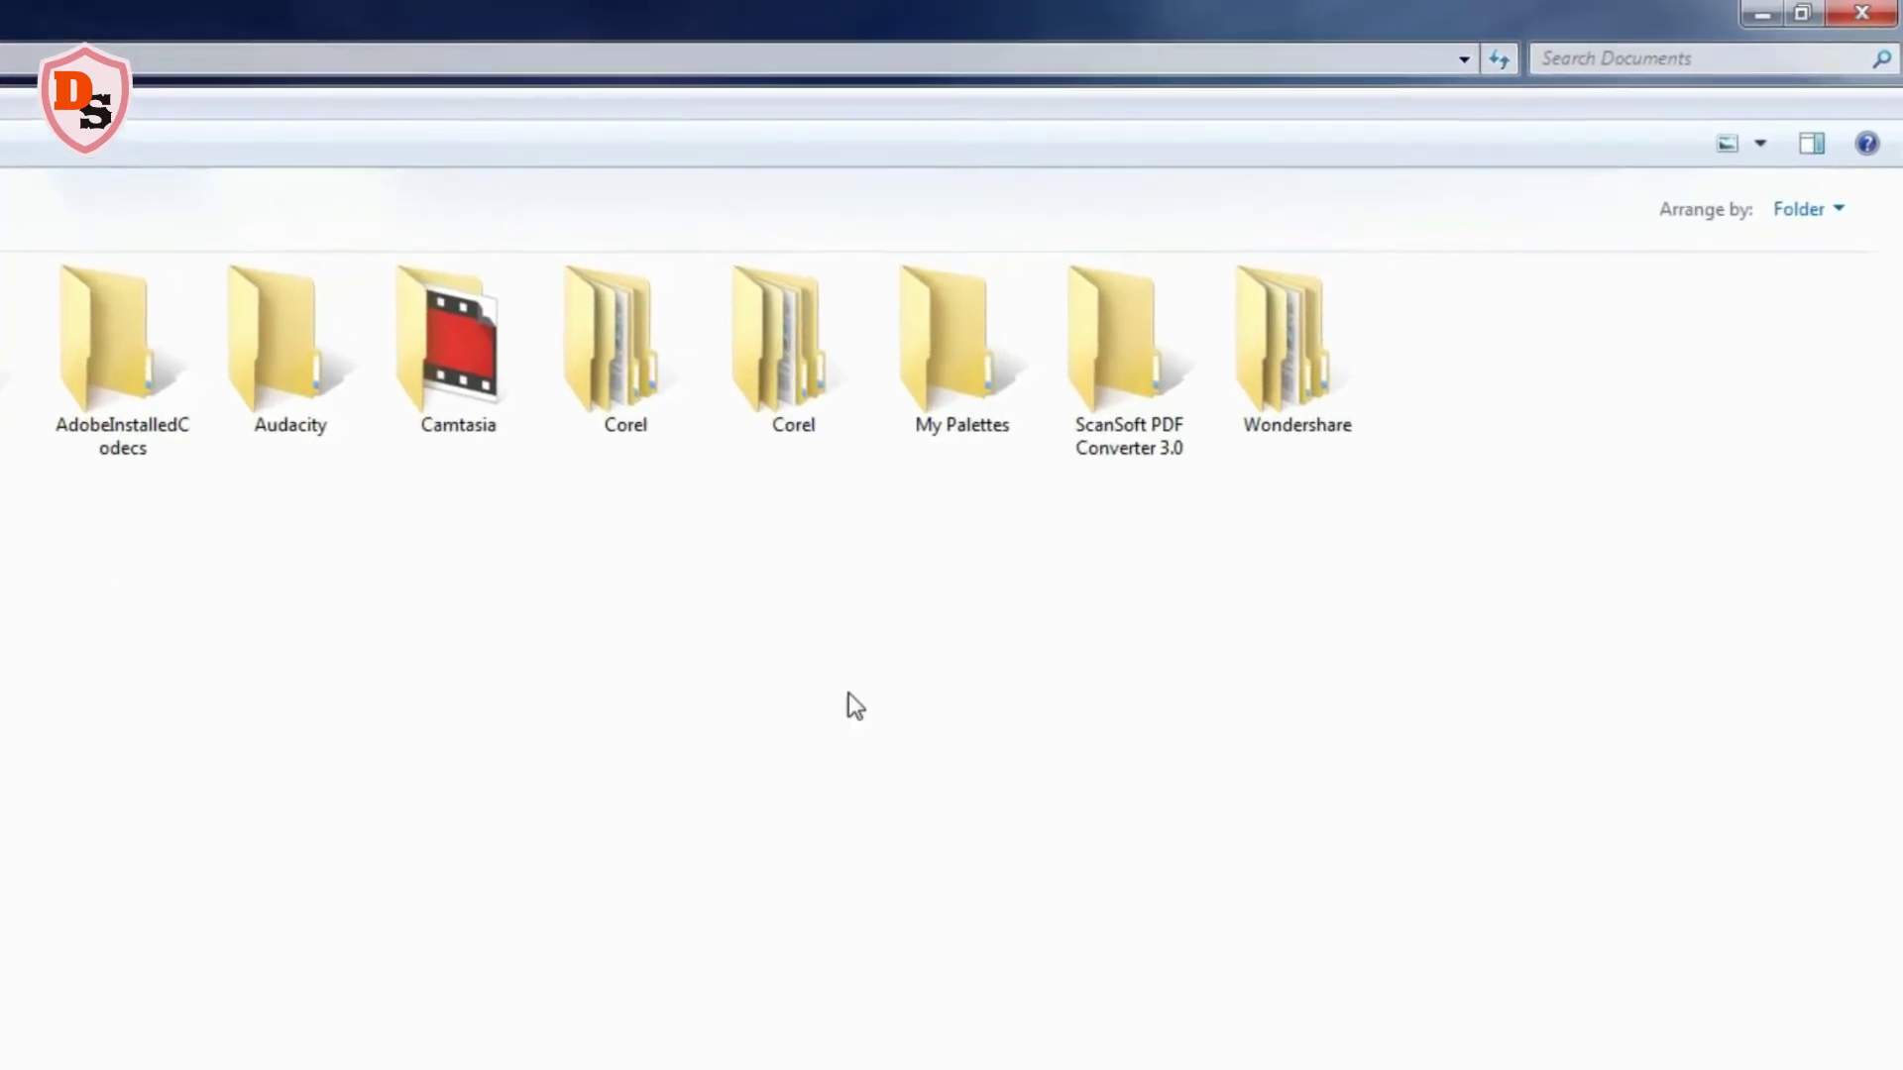
# Step: Create a folder named Demo Folder in the Documents library
pyautogui.rightClick(637, 752)
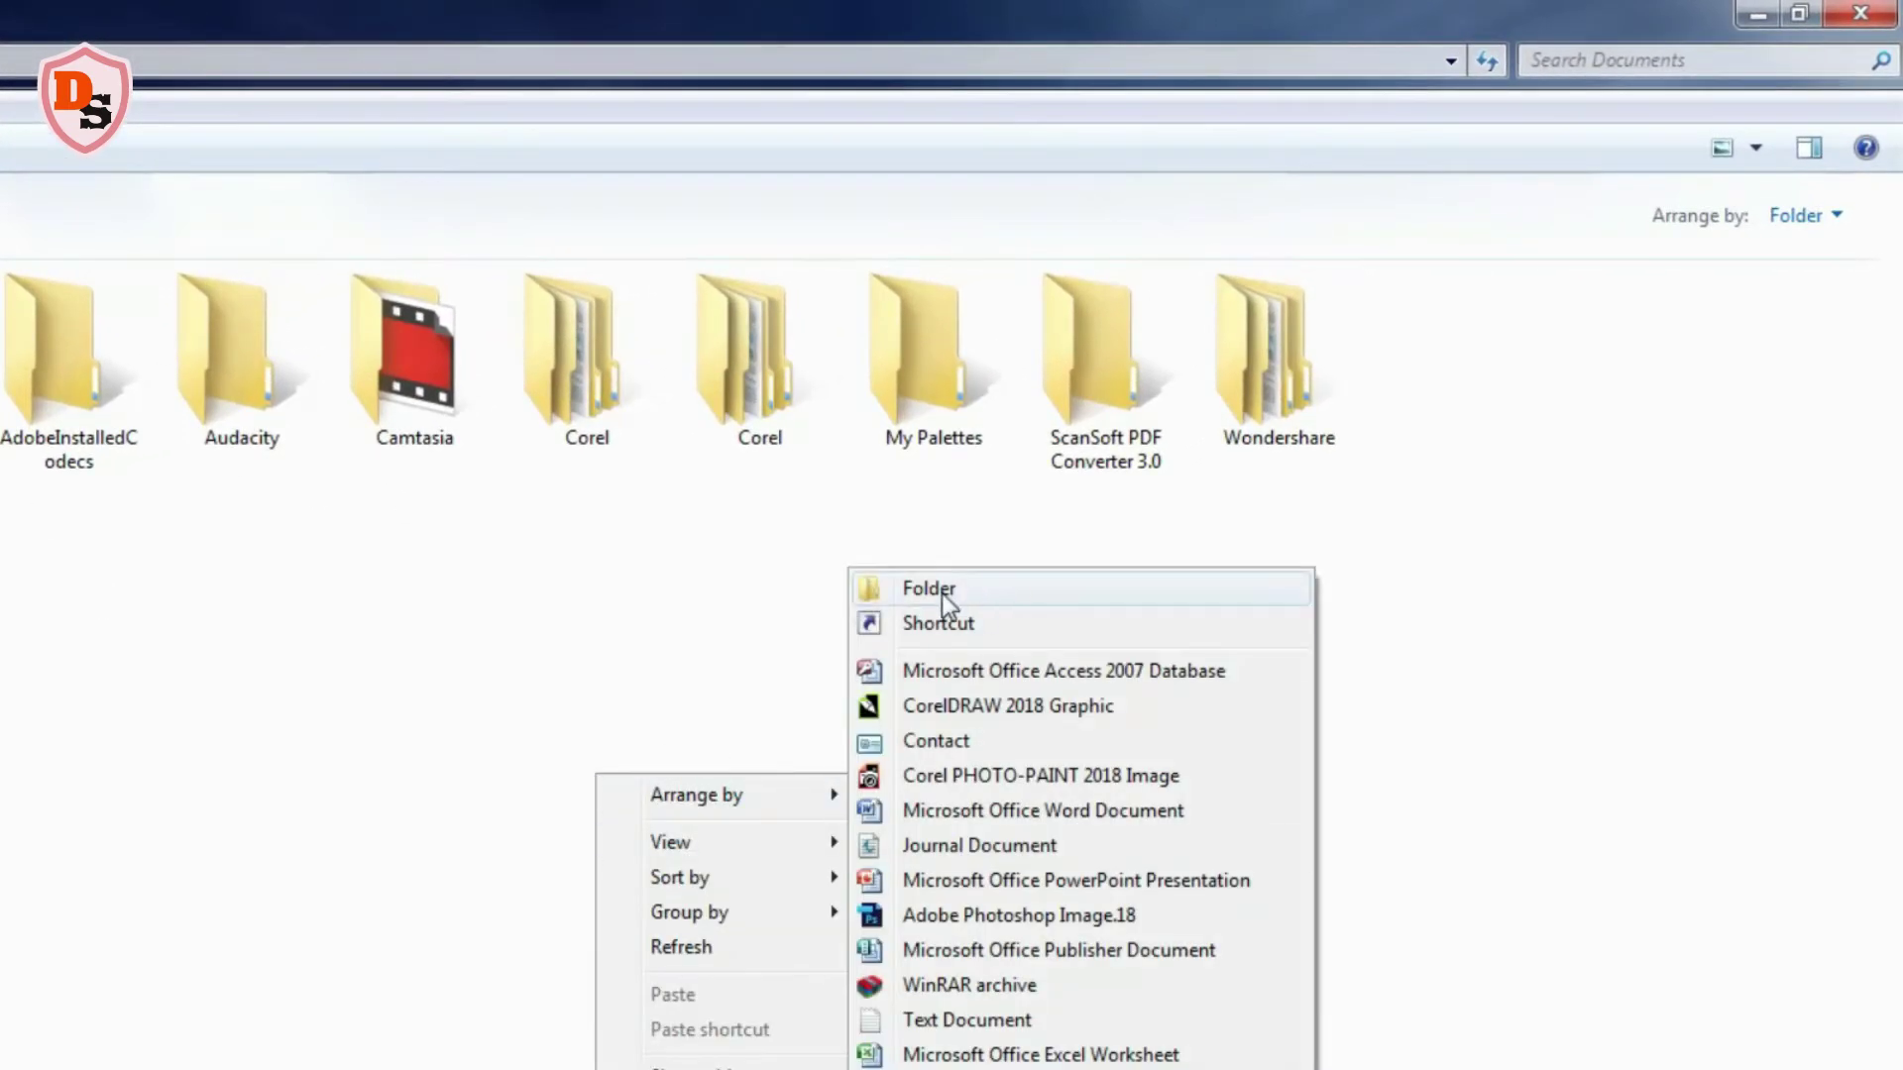
pyautogui.click(932, 588)
pyautogui.write('Demo Folder')
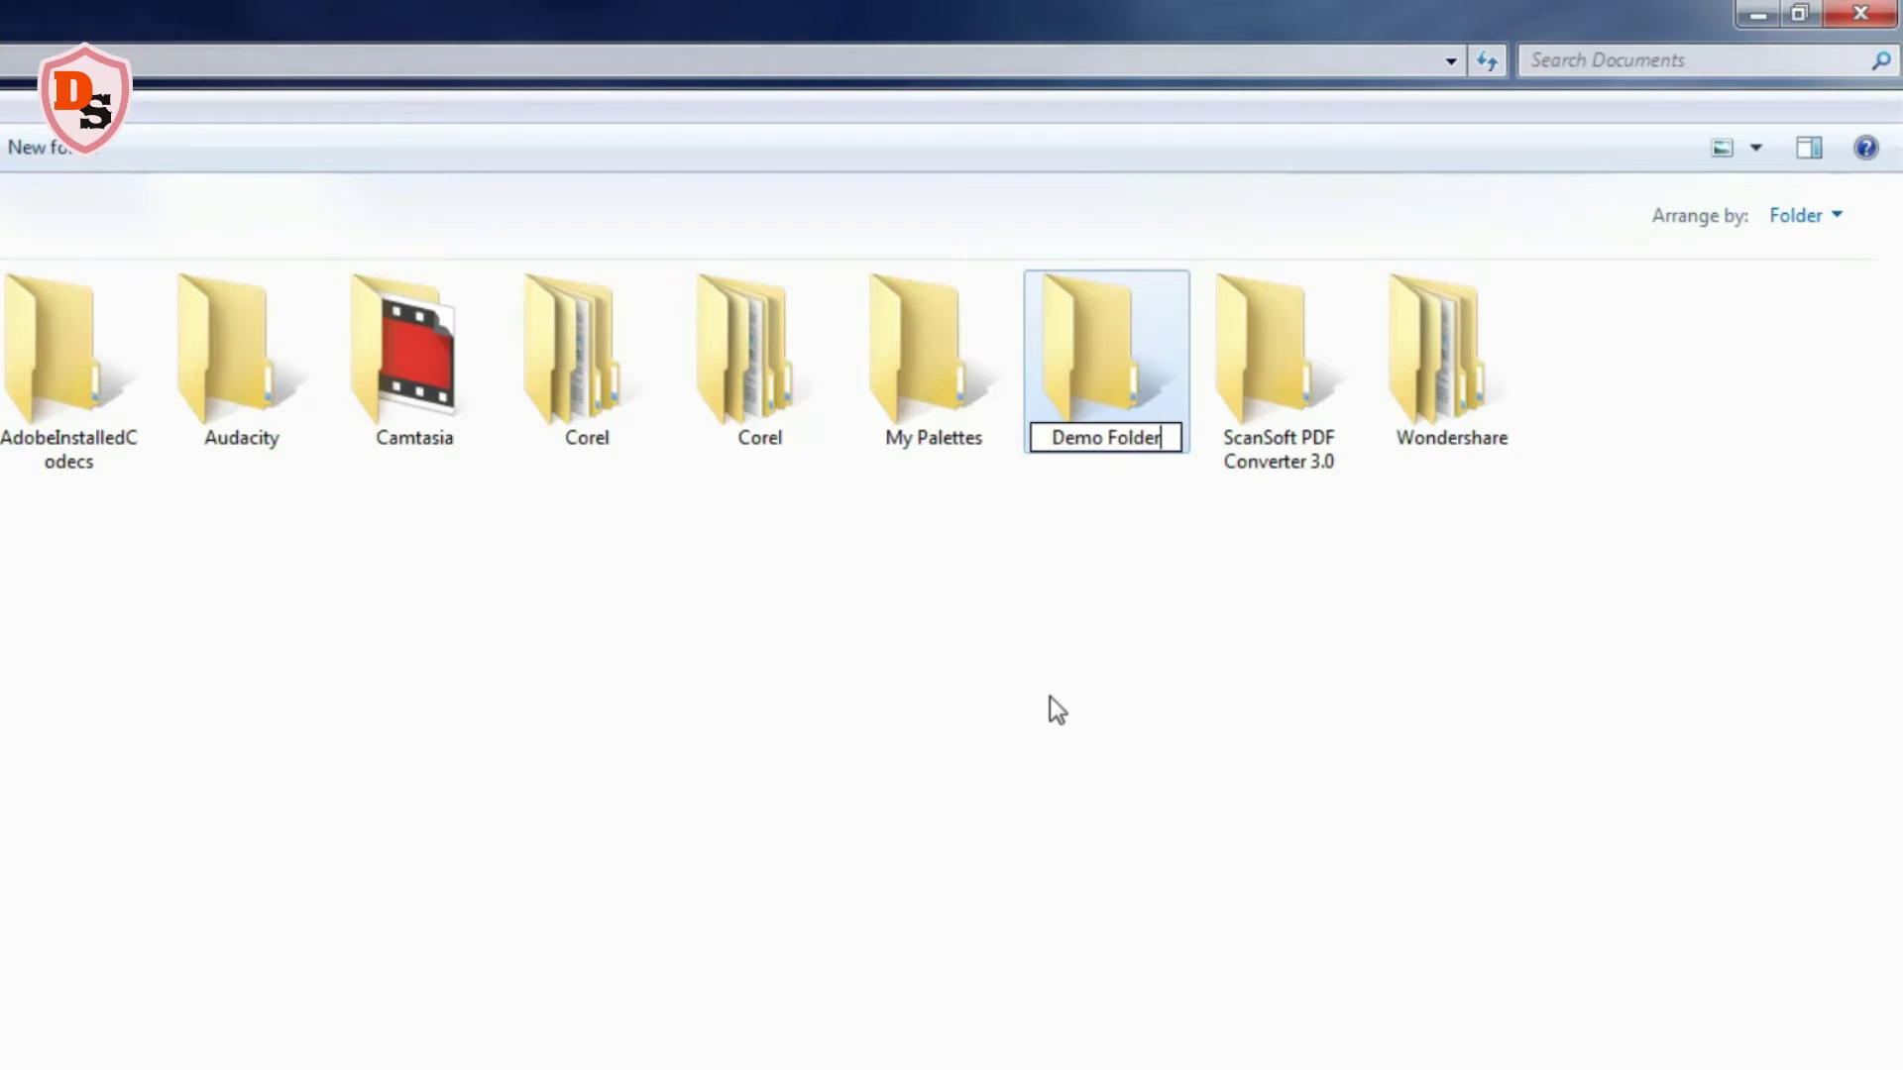
pyautogui.click(1049, 698)
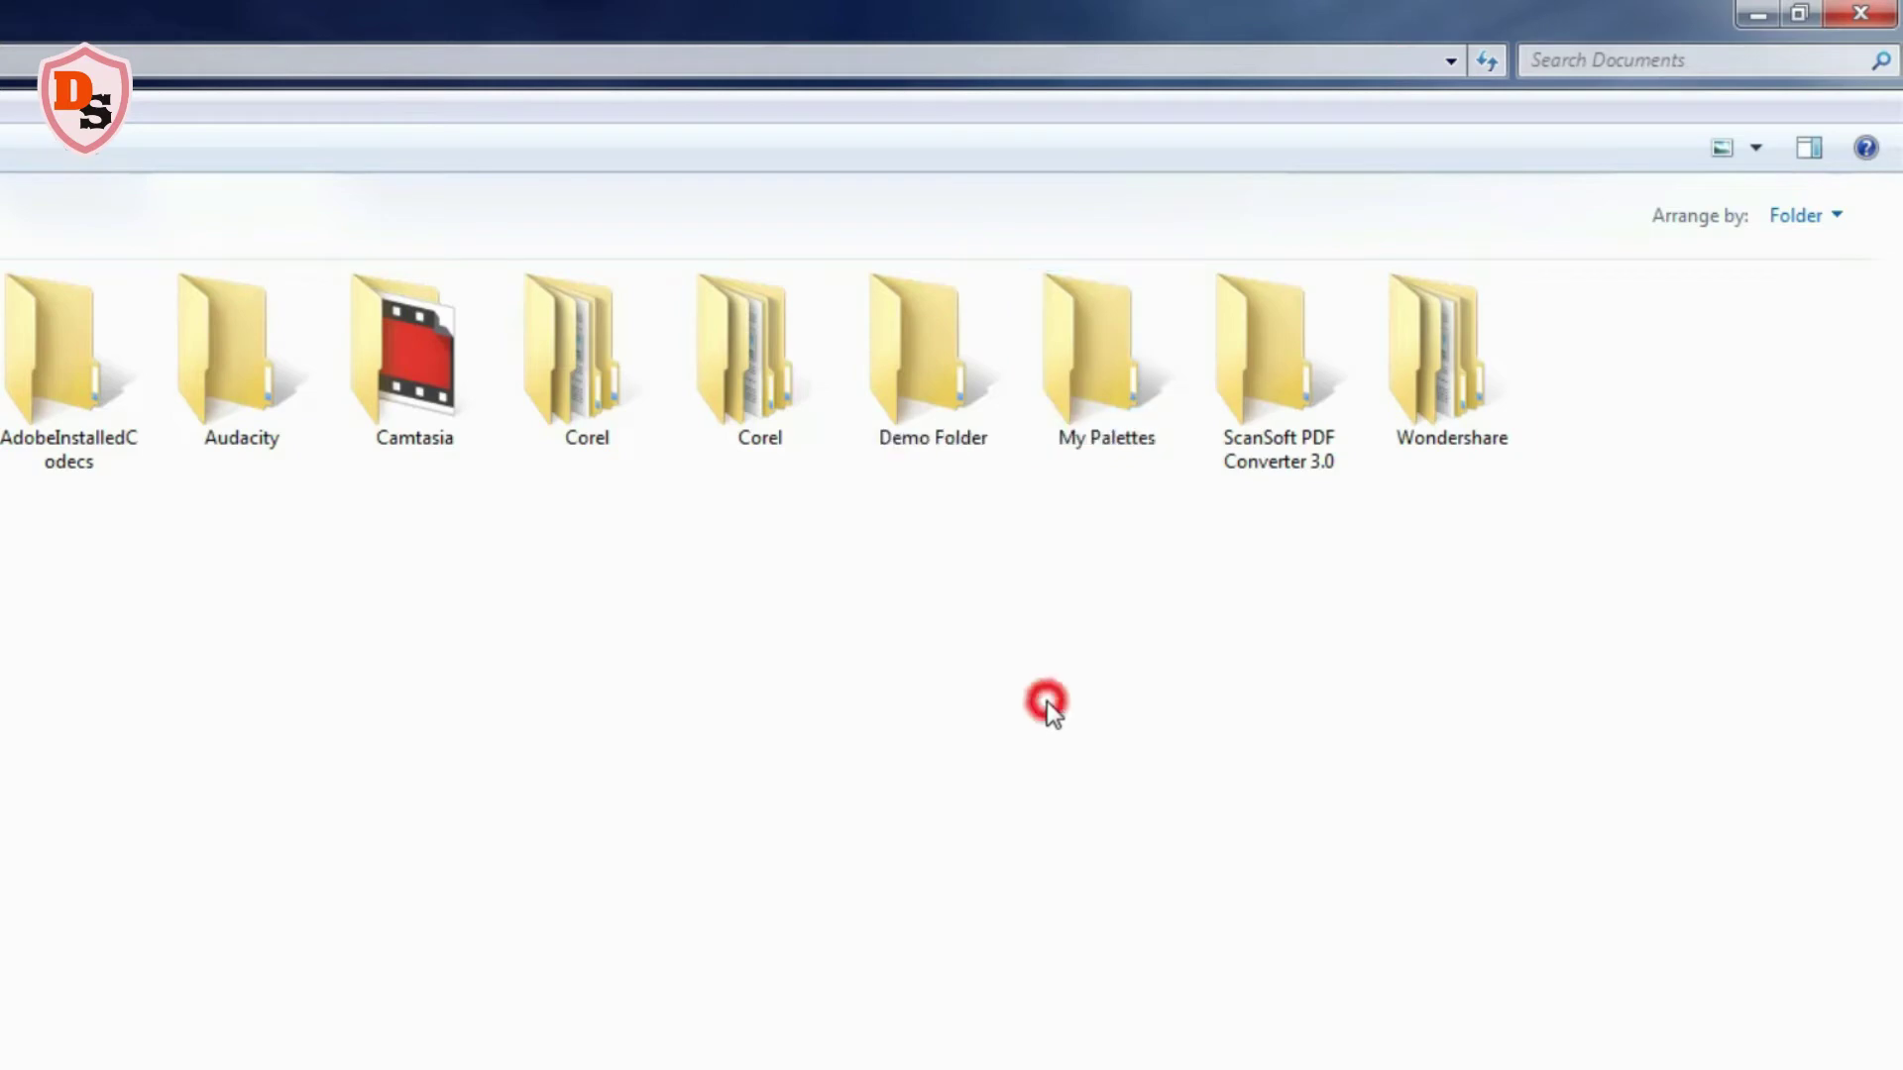
# Step: Change the folder icon of Demo Folder to Red
pyautogui.click(942, 369)
pyautogui.rightClick(943, 367)
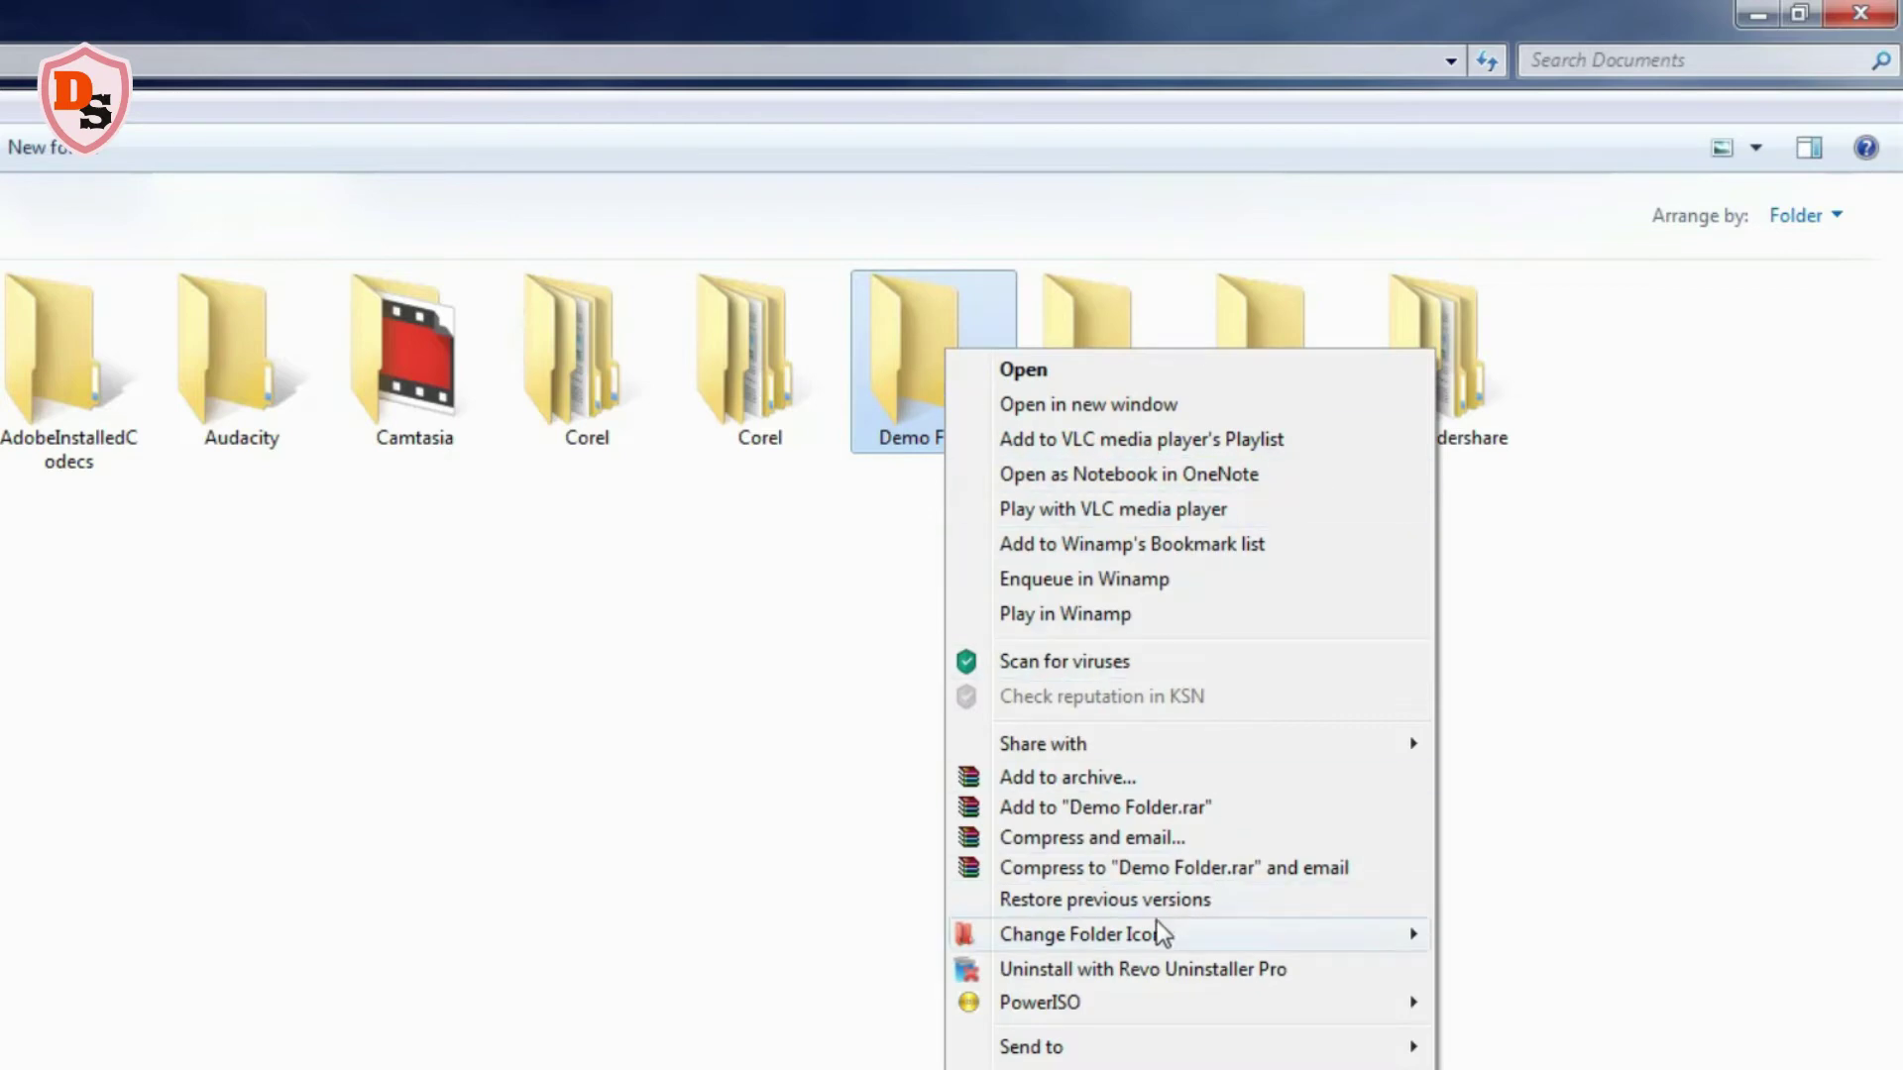
pyautogui.moveTo(1087, 945)
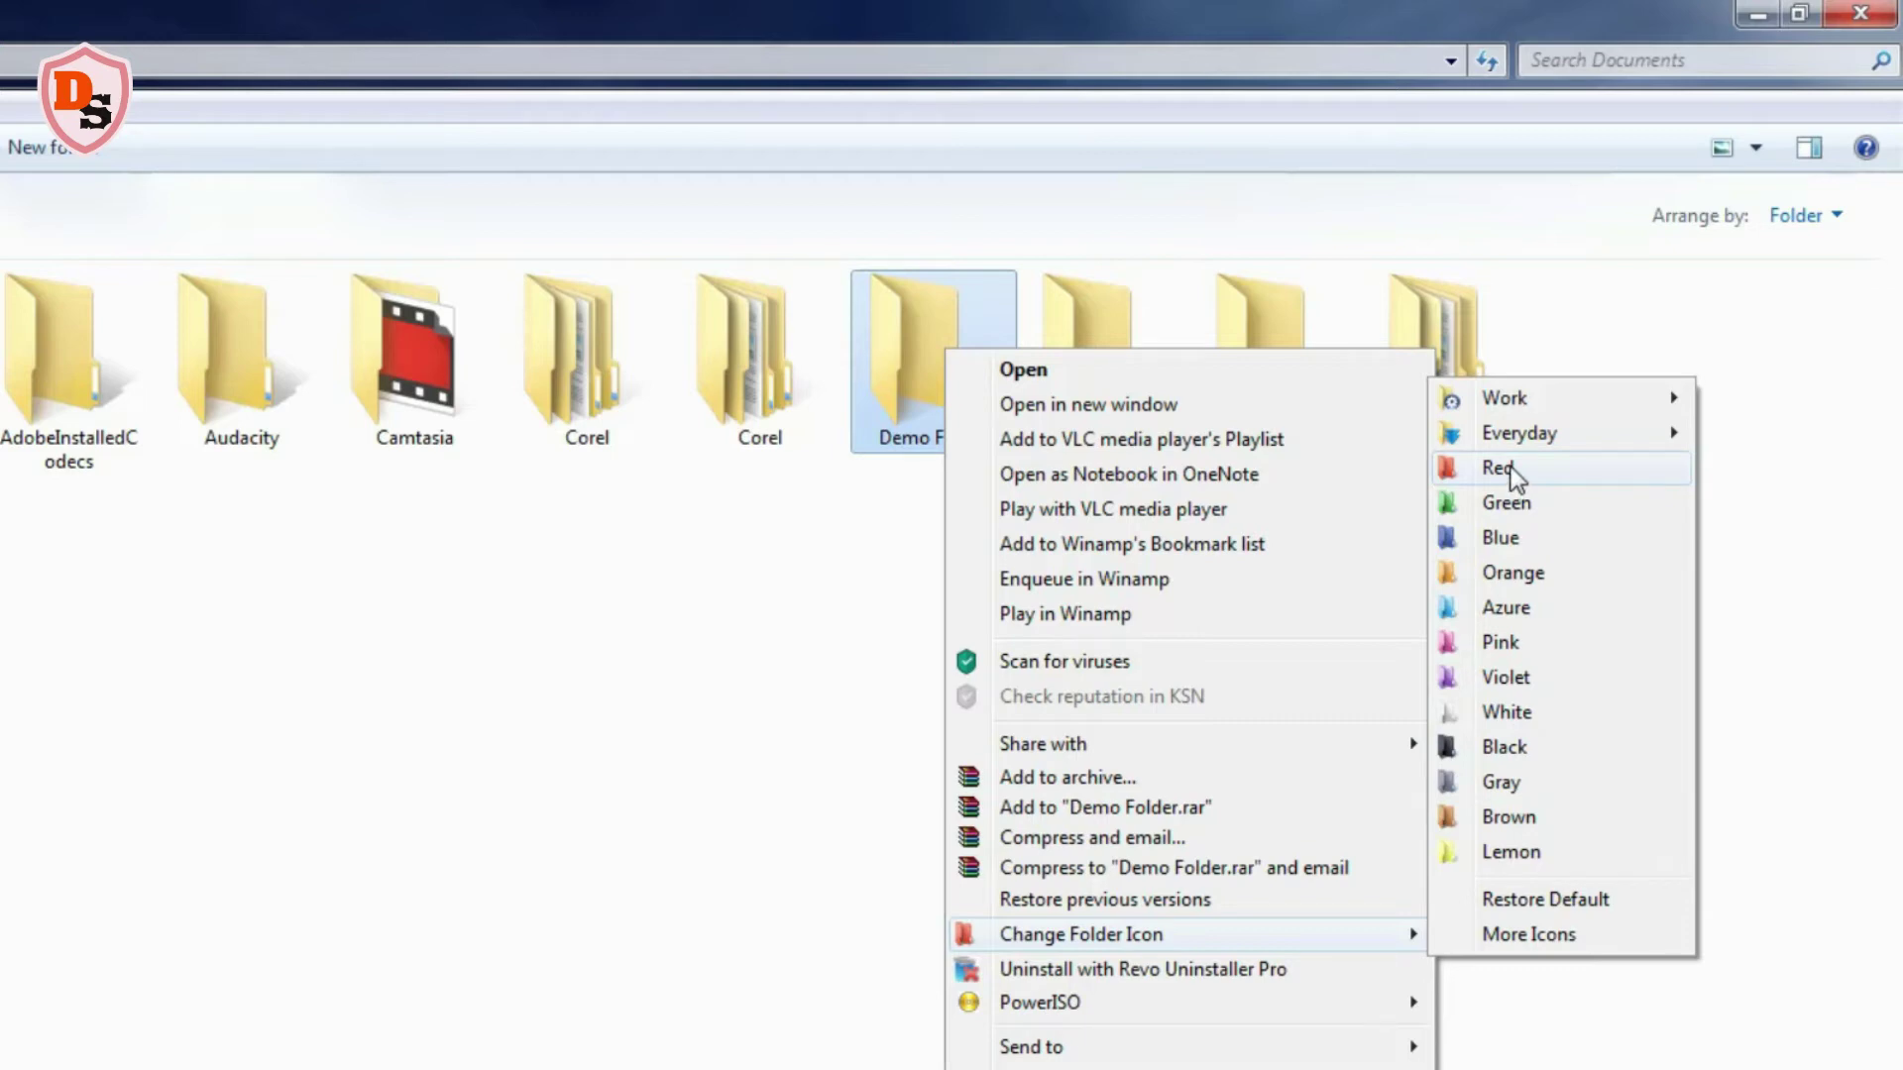
pyautogui.click(1510, 470)
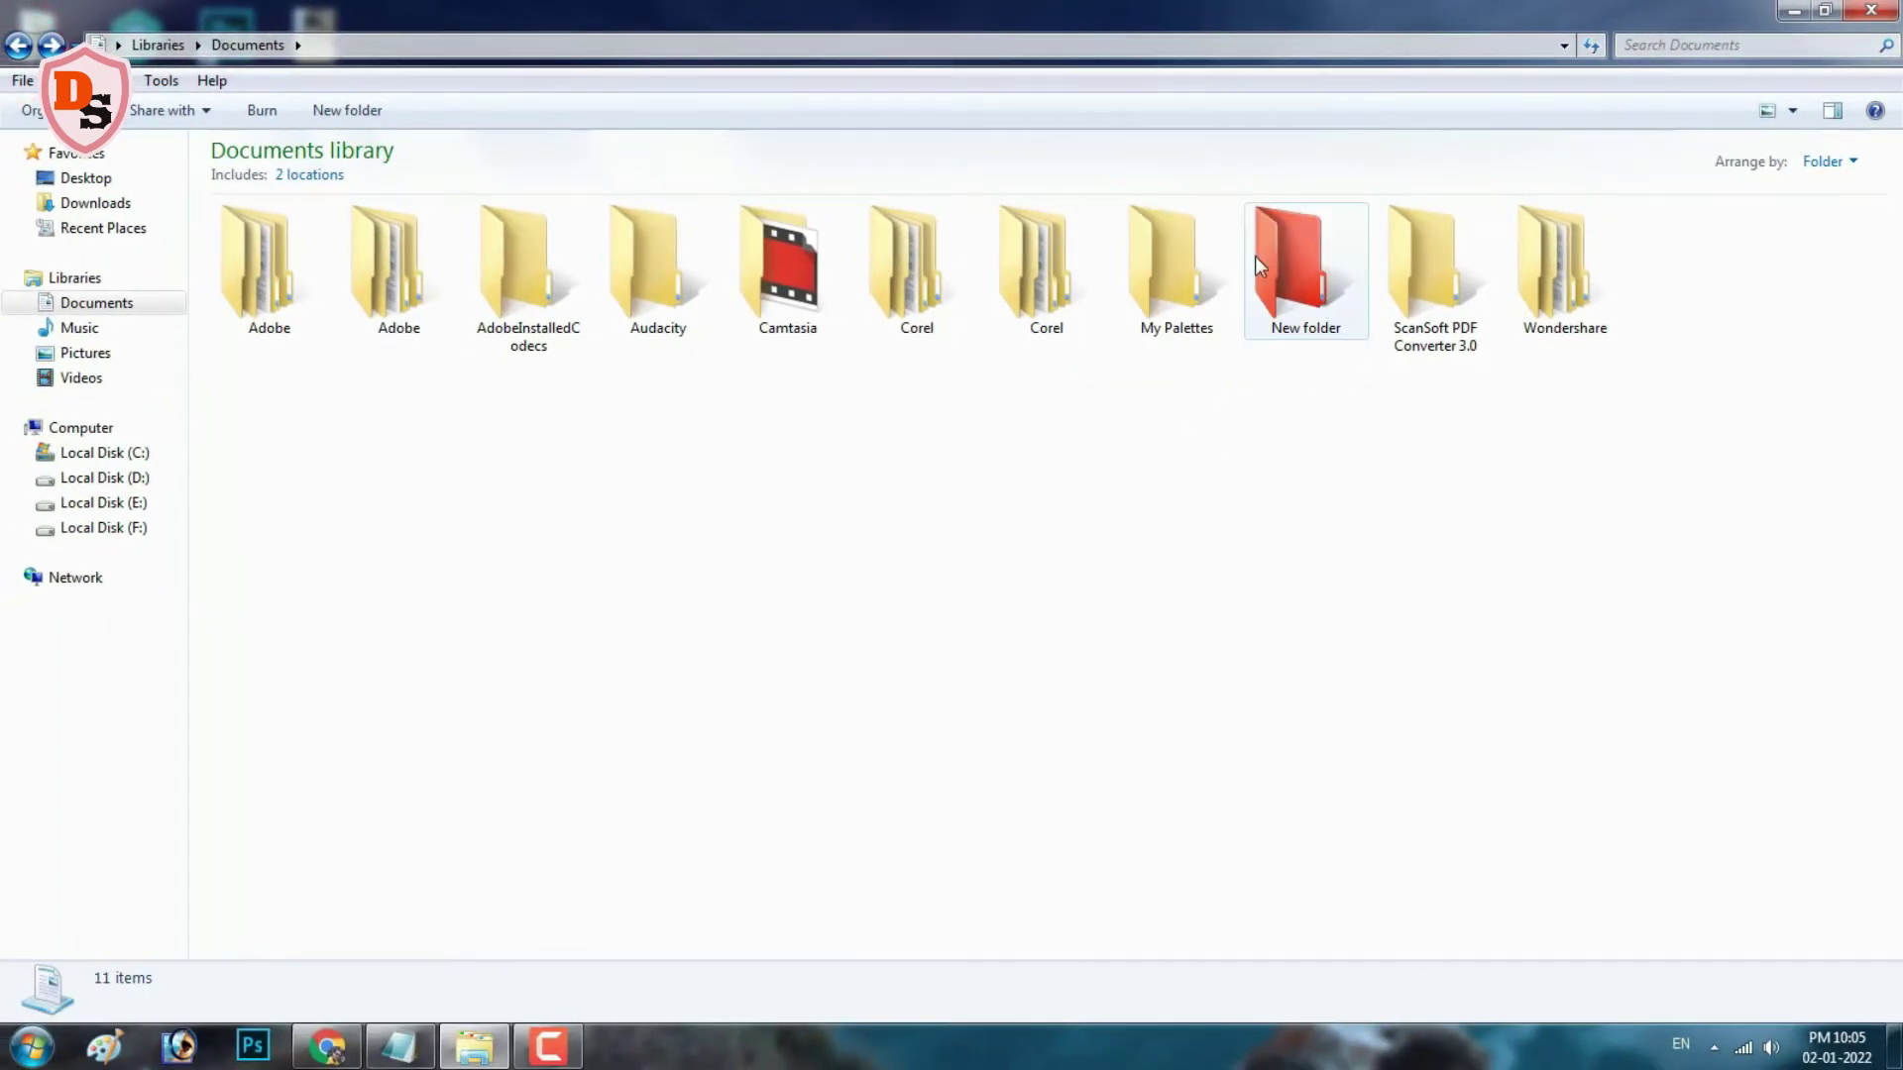
# Step: Open the red New folder in Documents and create a subfolder inside it, keeping the default name
pyautogui.doubleClick(1322, 279)
pyautogui.rightClick(762, 428)
pyautogui.moveTo(875, 724)
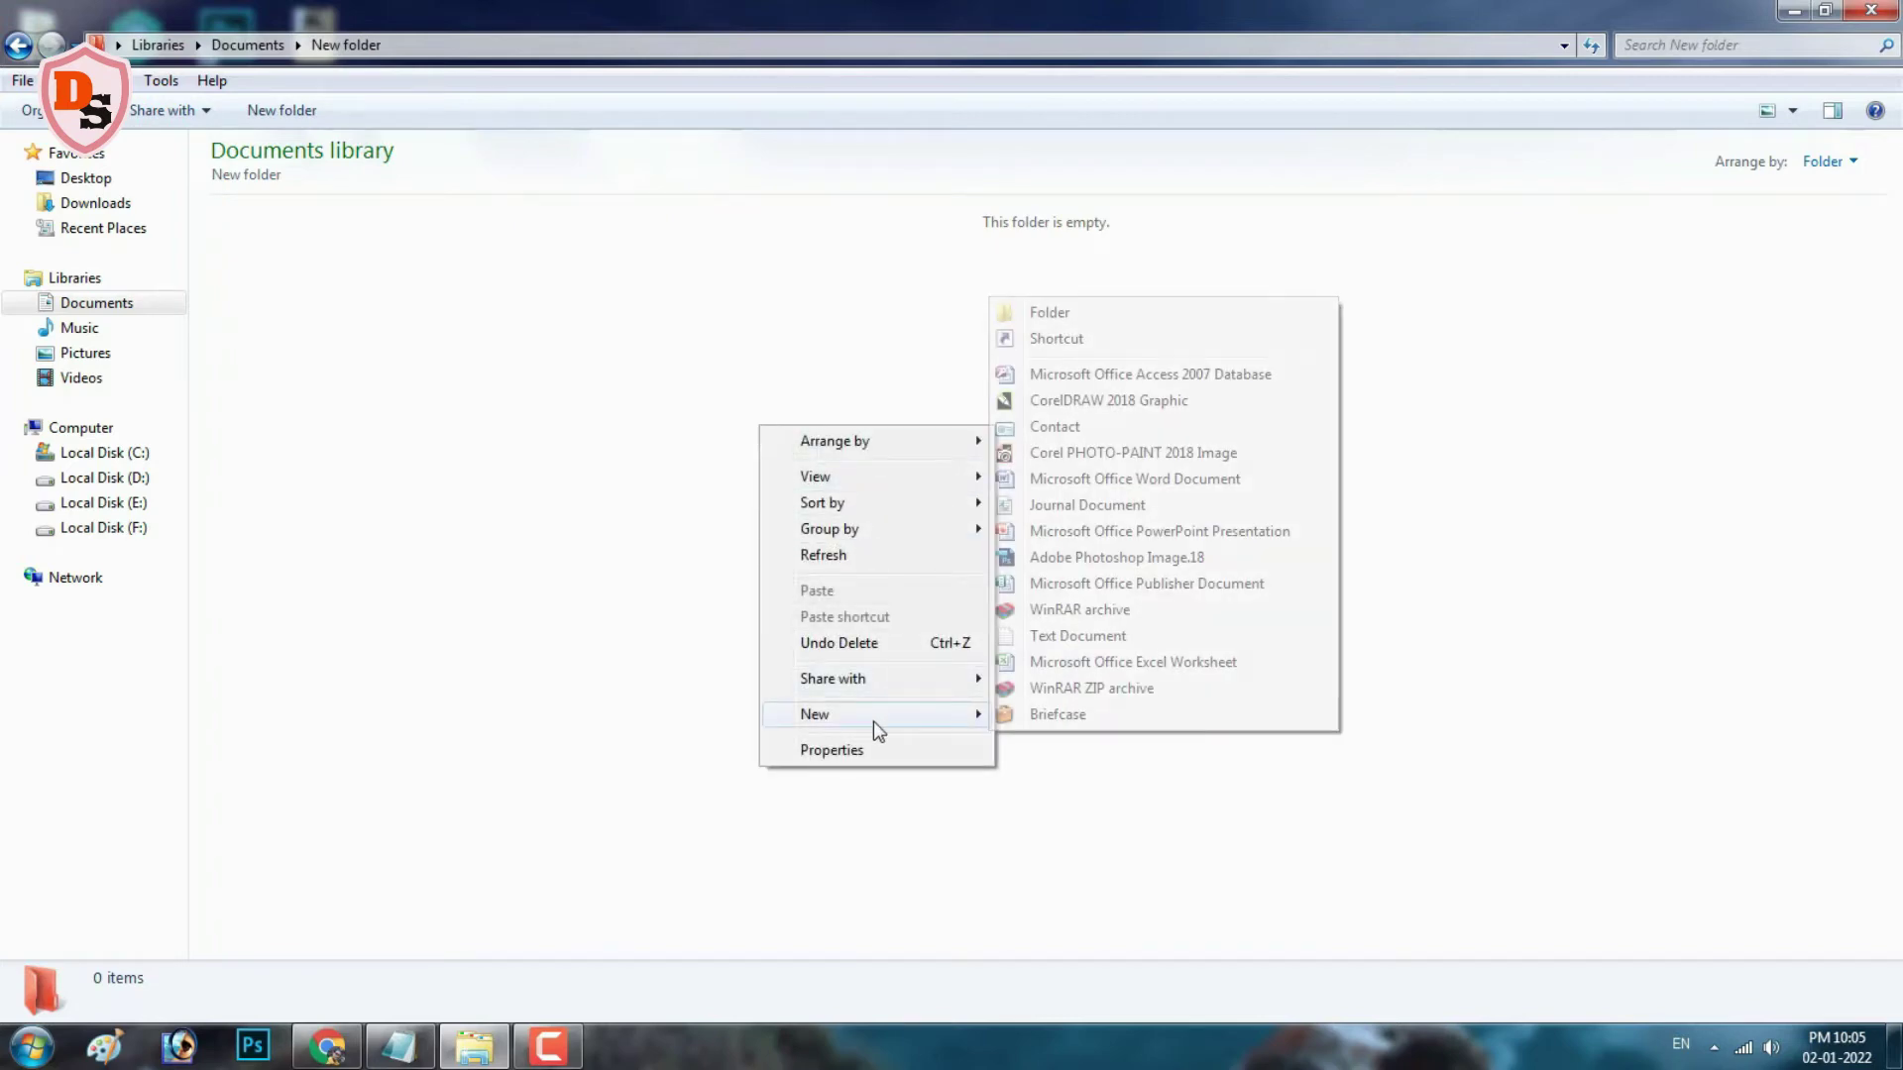
pyautogui.click(1100, 312)
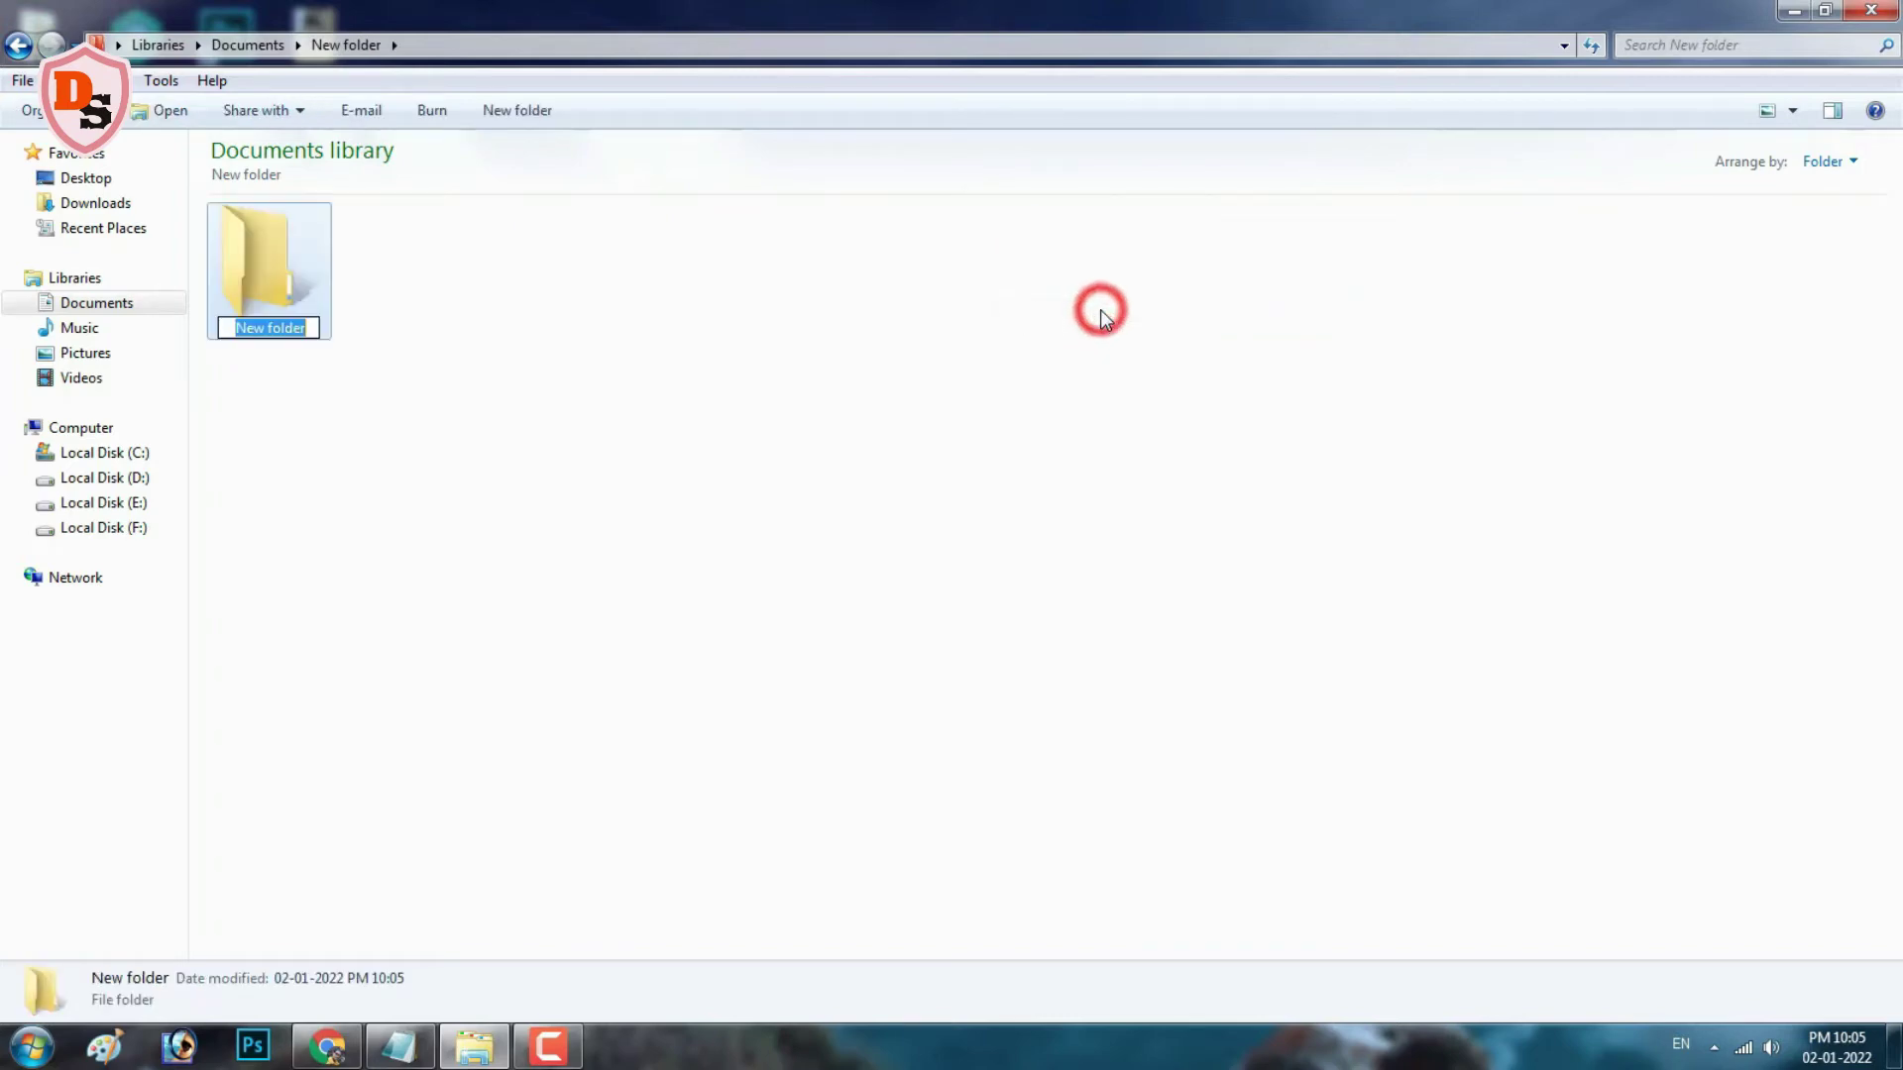
pyautogui.click(680, 409)
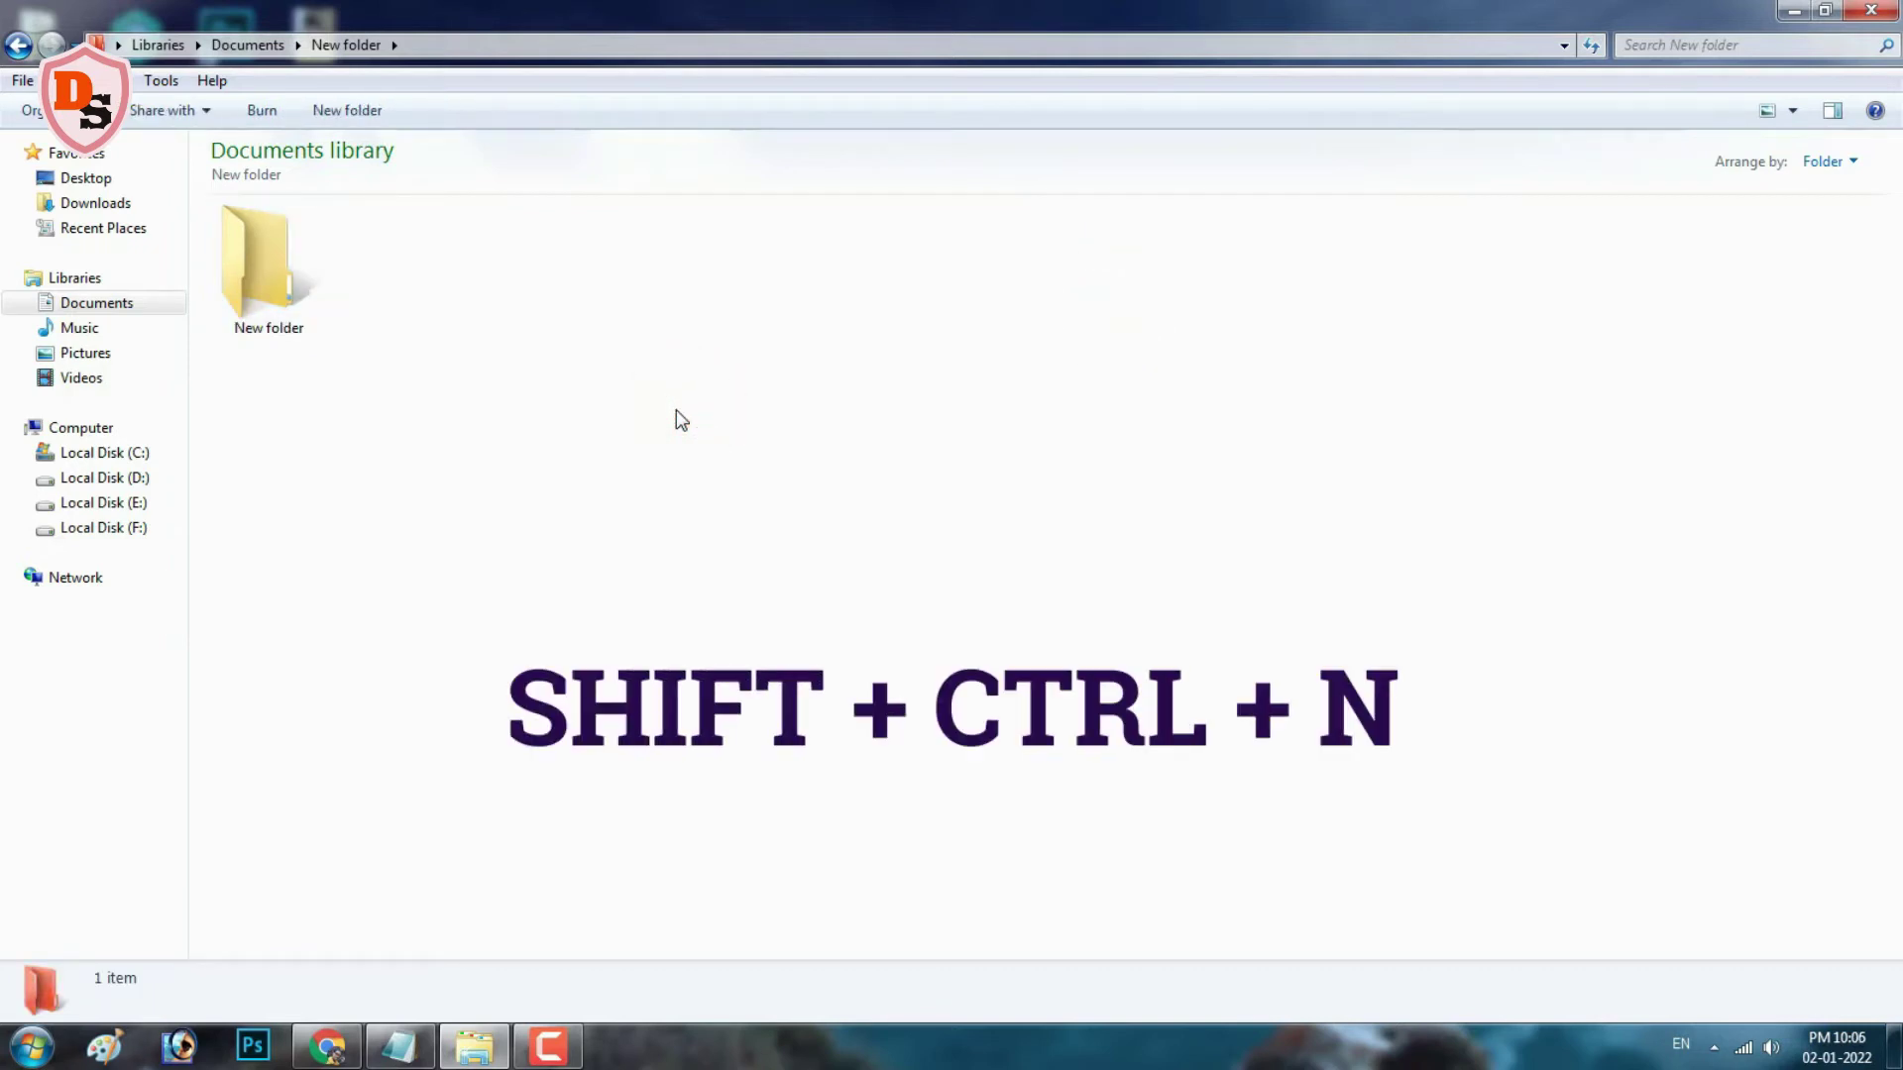
# Step: Add four more subfolders with default names inside the red New folder
pyautogui.hotkey('ctrl', 'shift', 'n')
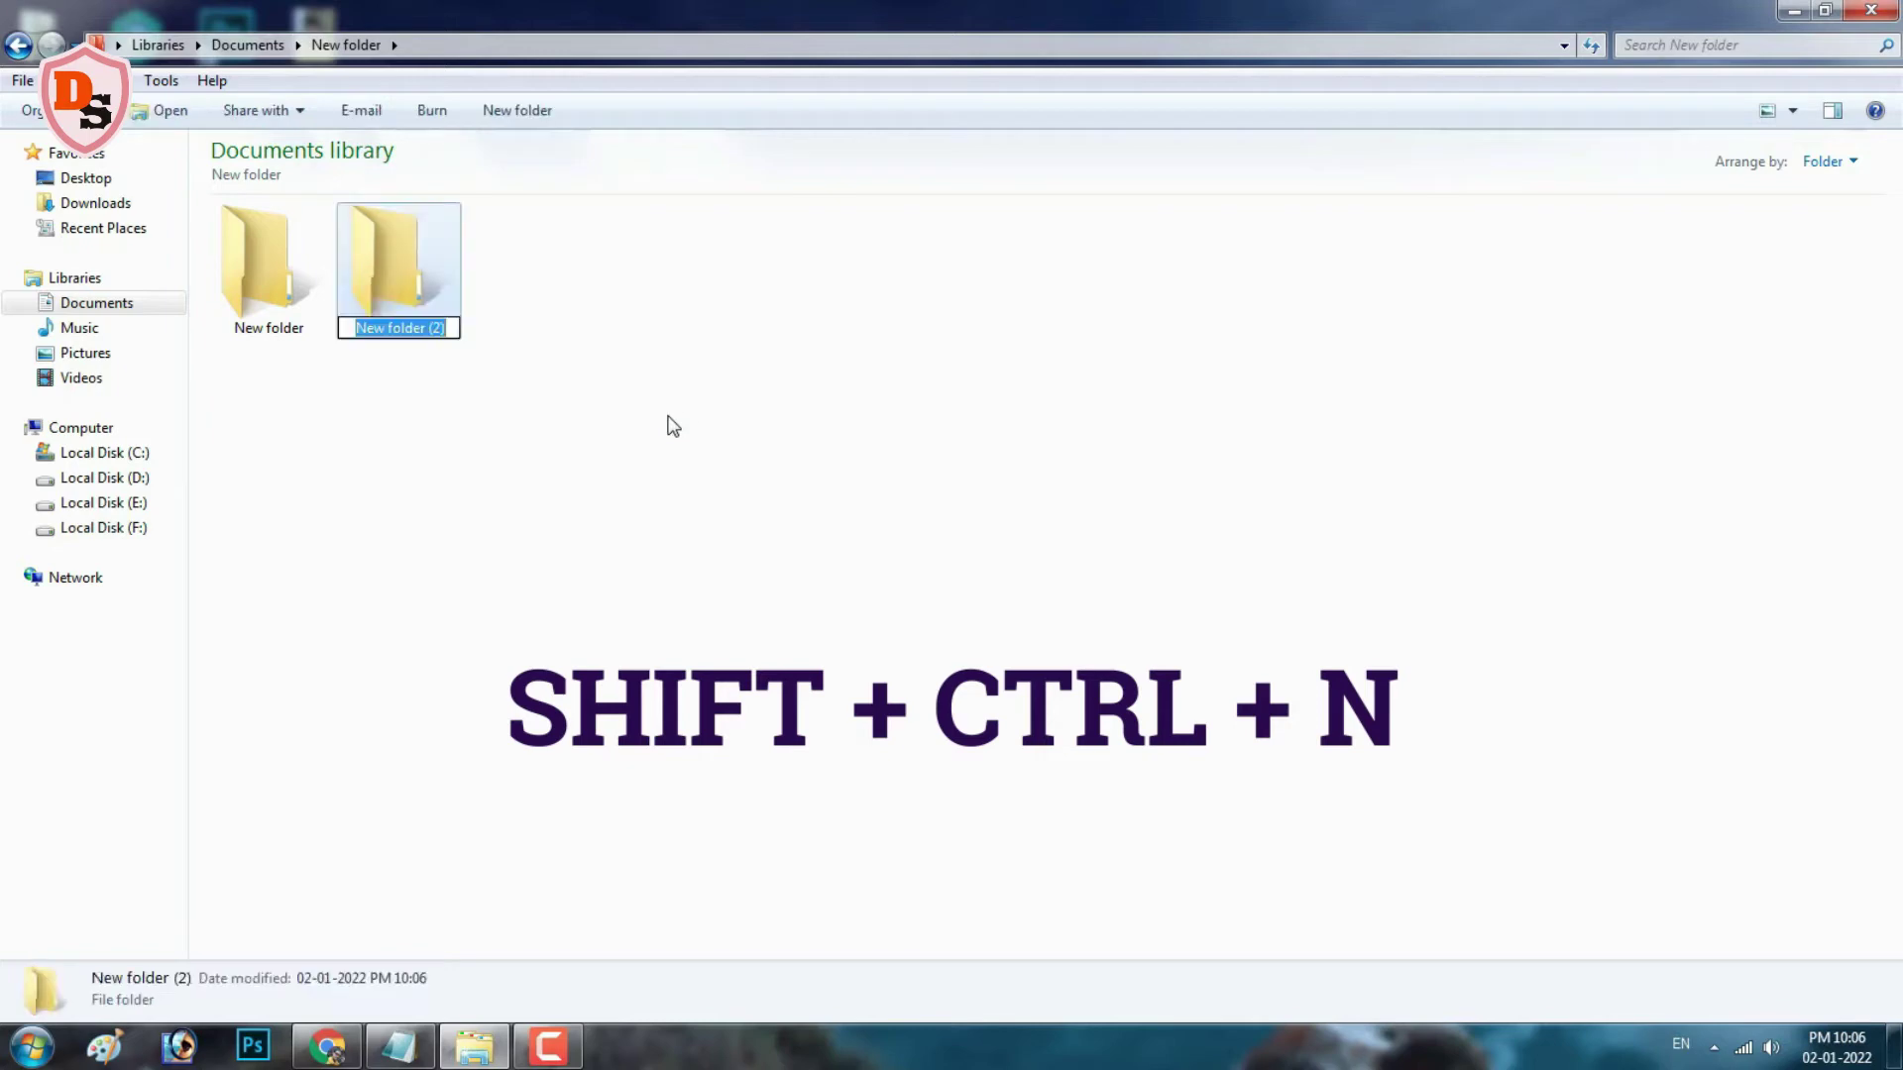
pyautogui.click(668, 416)
pyautogui.hotkey('ctrl', 'shift', 'n')
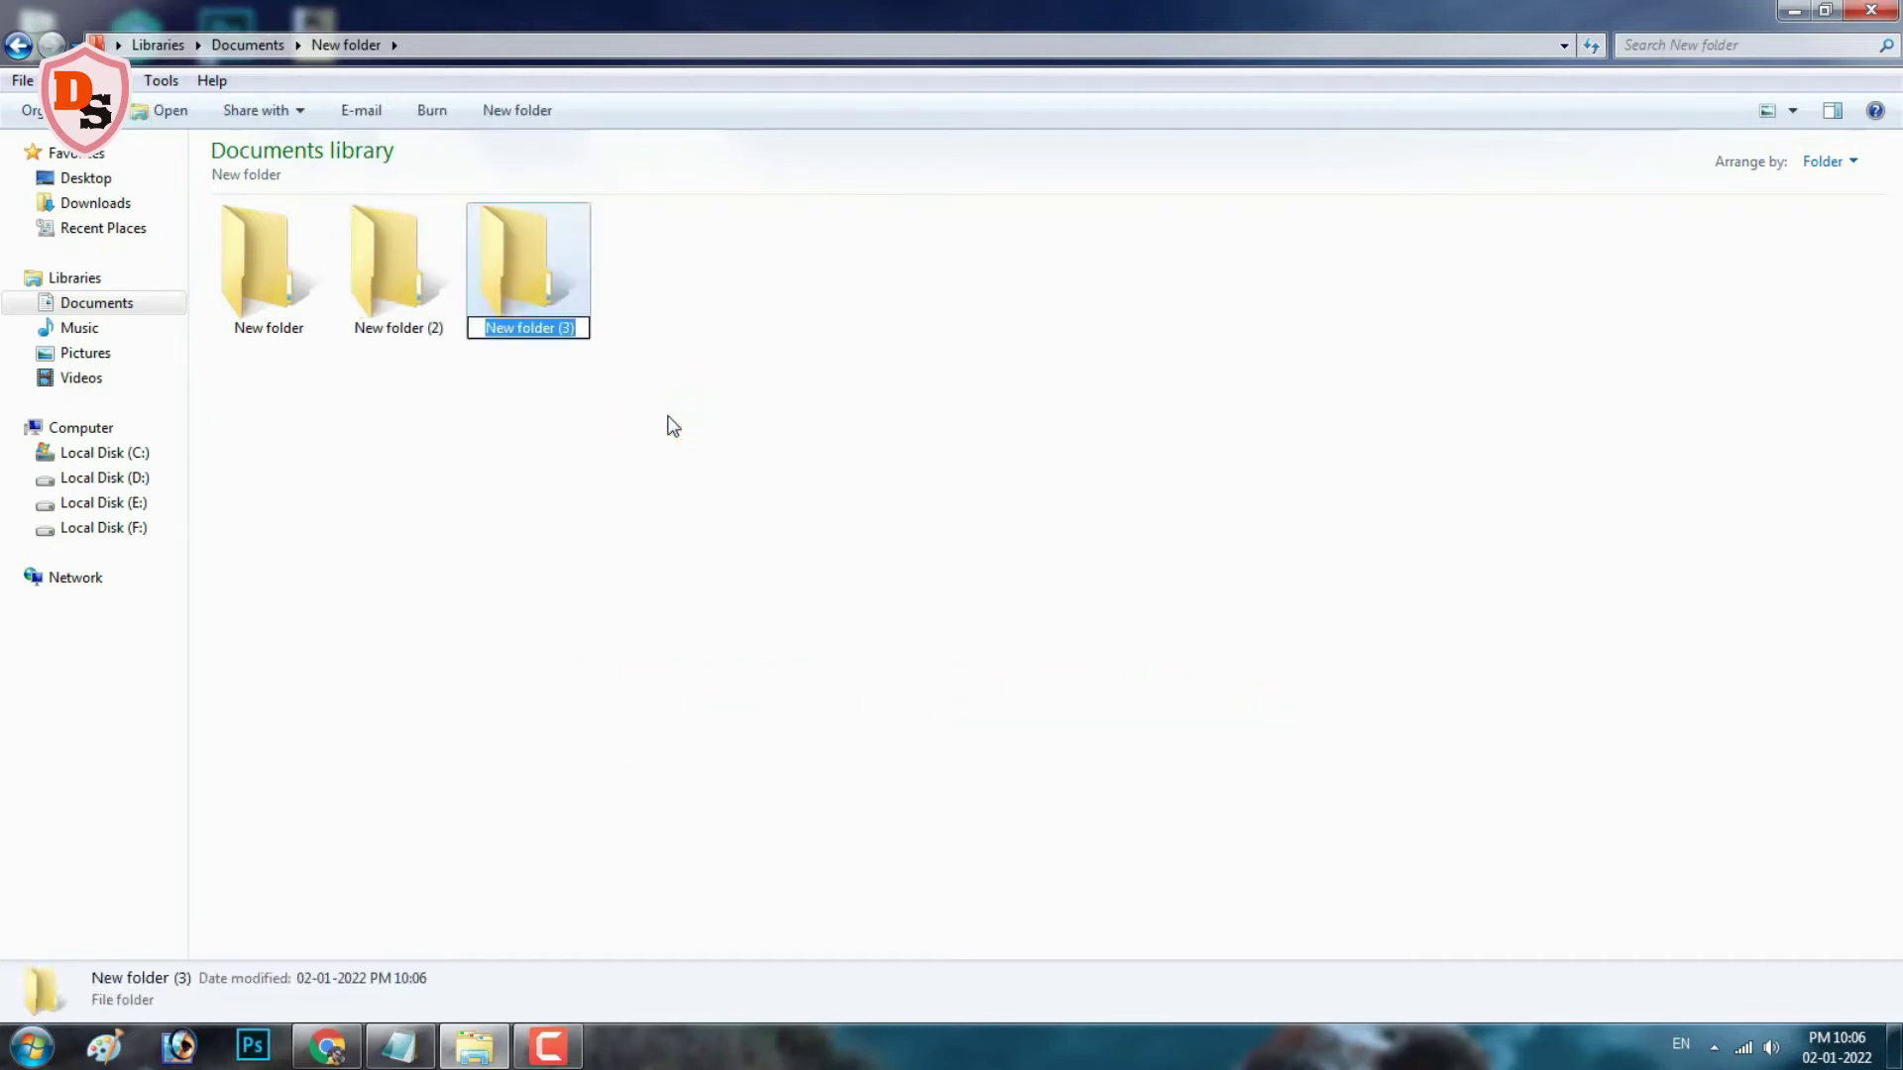
pyautogui.click(668, 416)
pyautogui.hotkey('ctrl', 'shift', 'n')
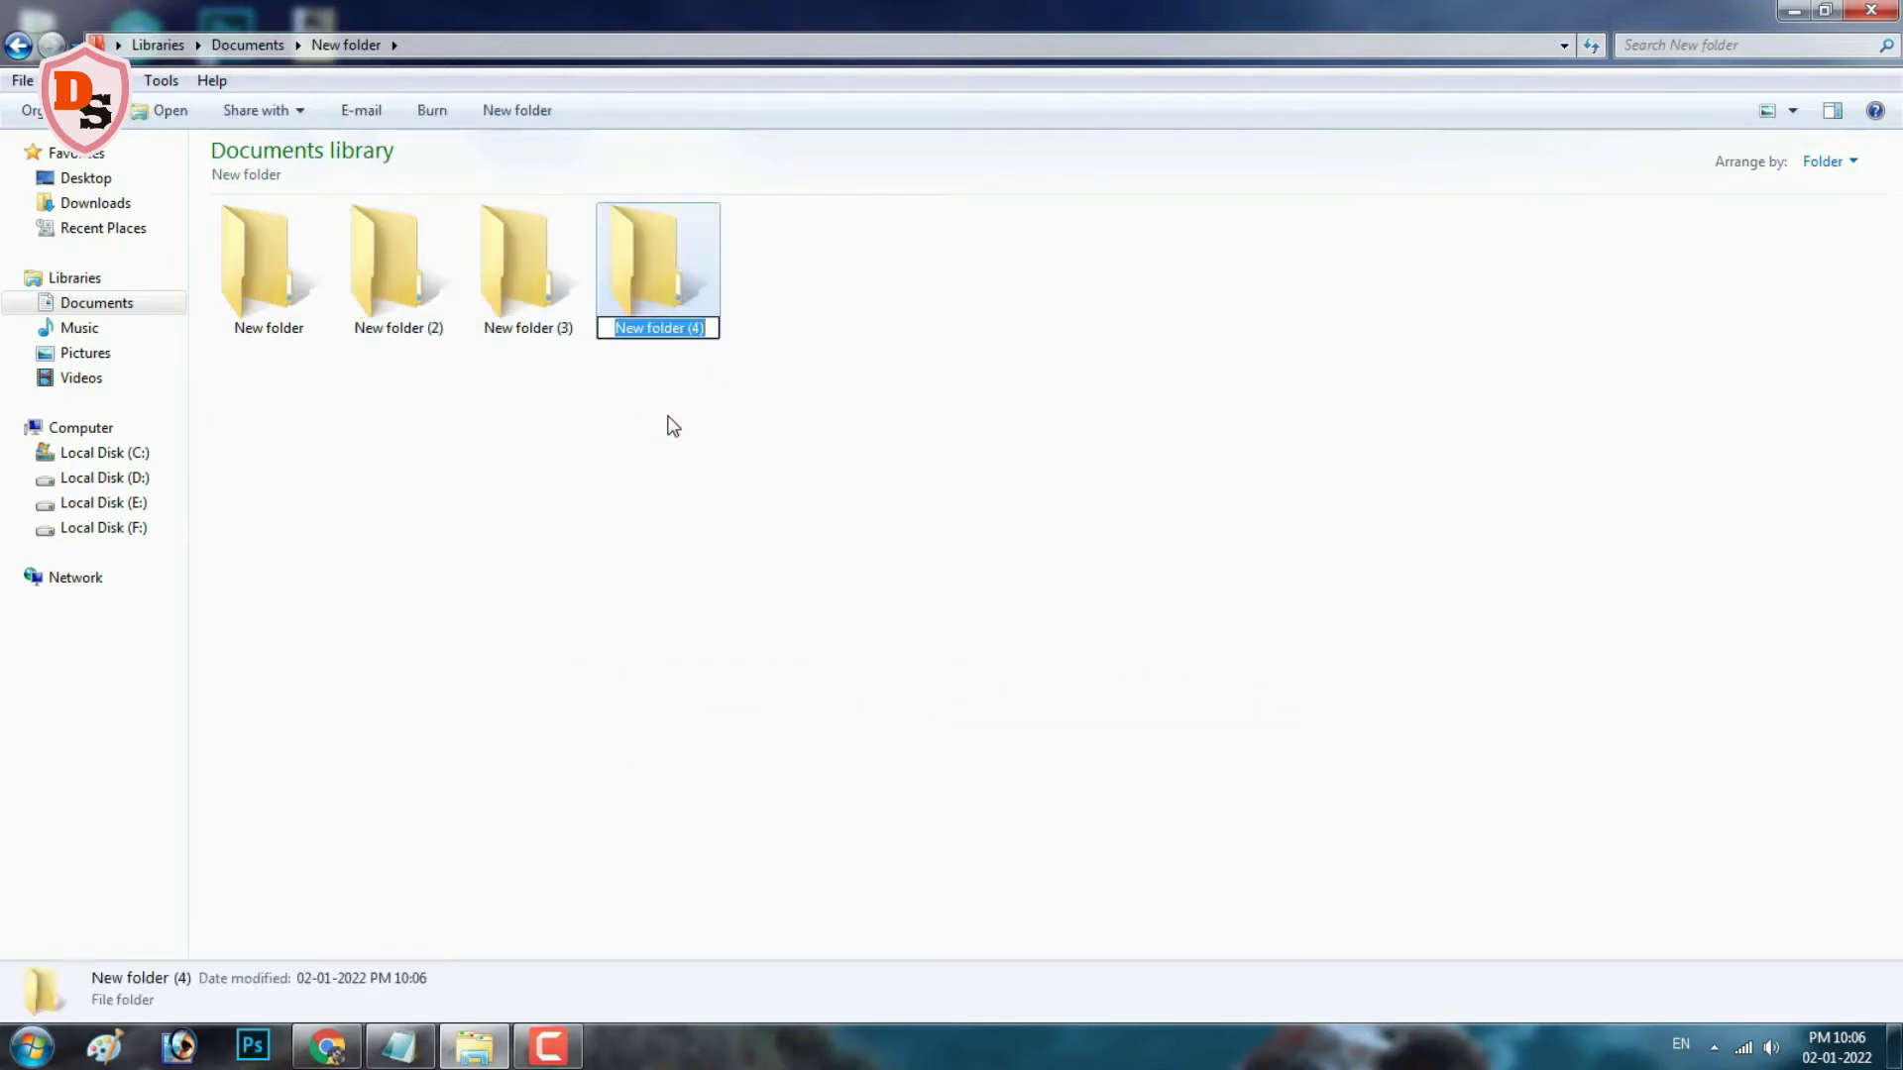
pyautogui.click(668, 417)
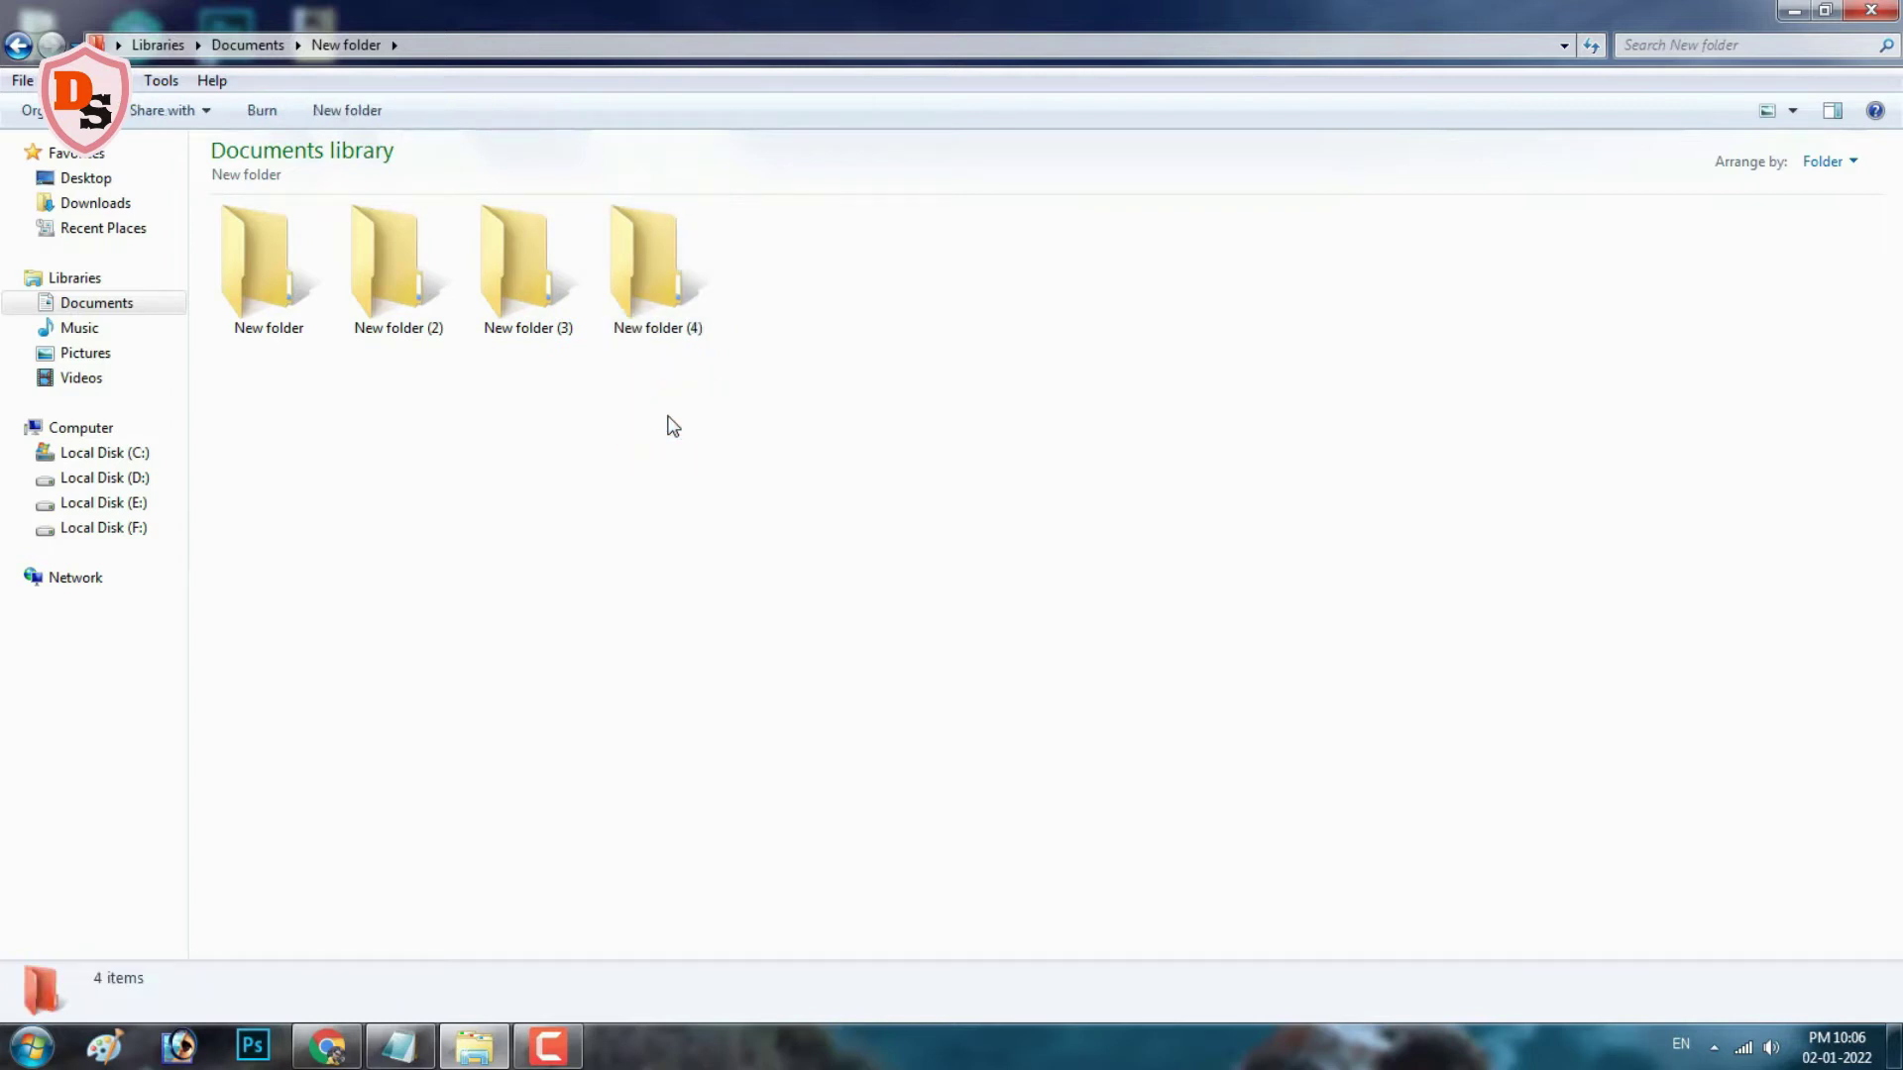
pyautogui.hotkey('ctrl', 'shift', 'n')
pyautogui.click(797, 513)
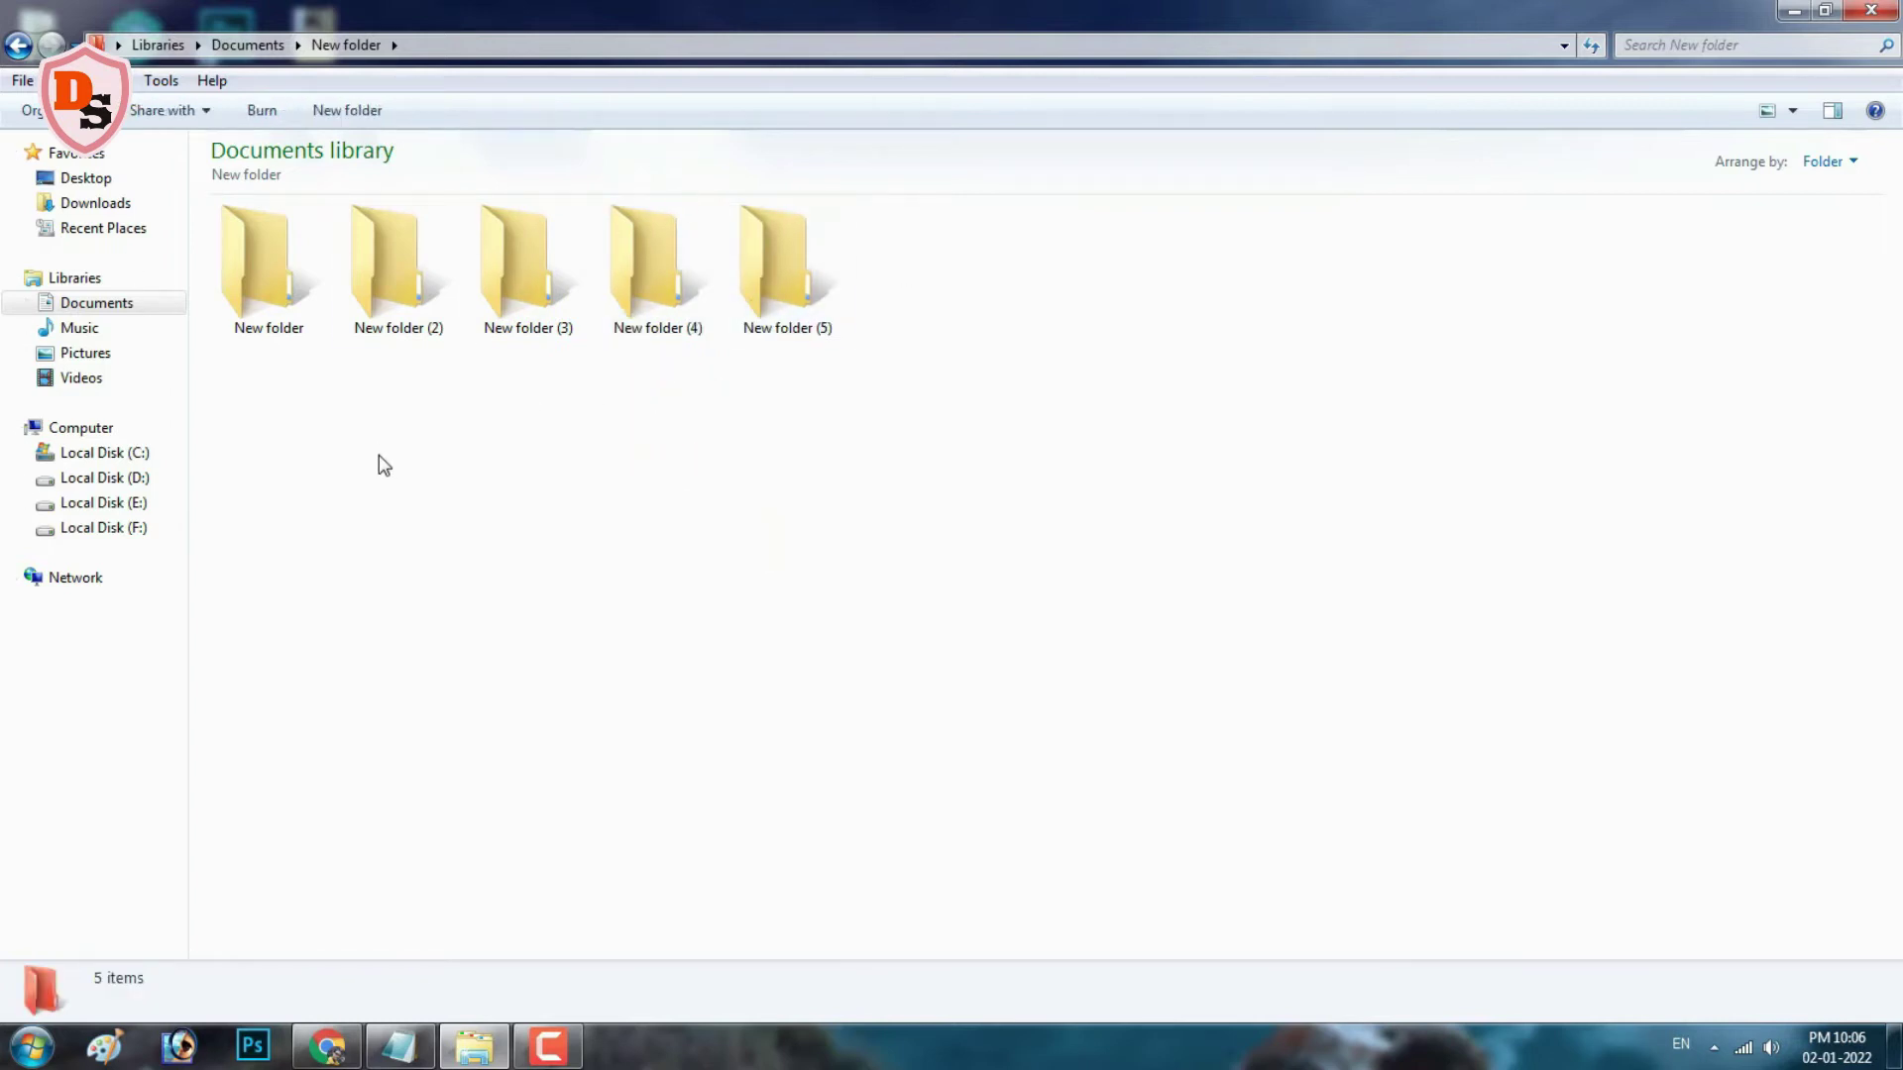
pyautogui.moveTo(191, 193); pyautogui.dragTo(869, 374)
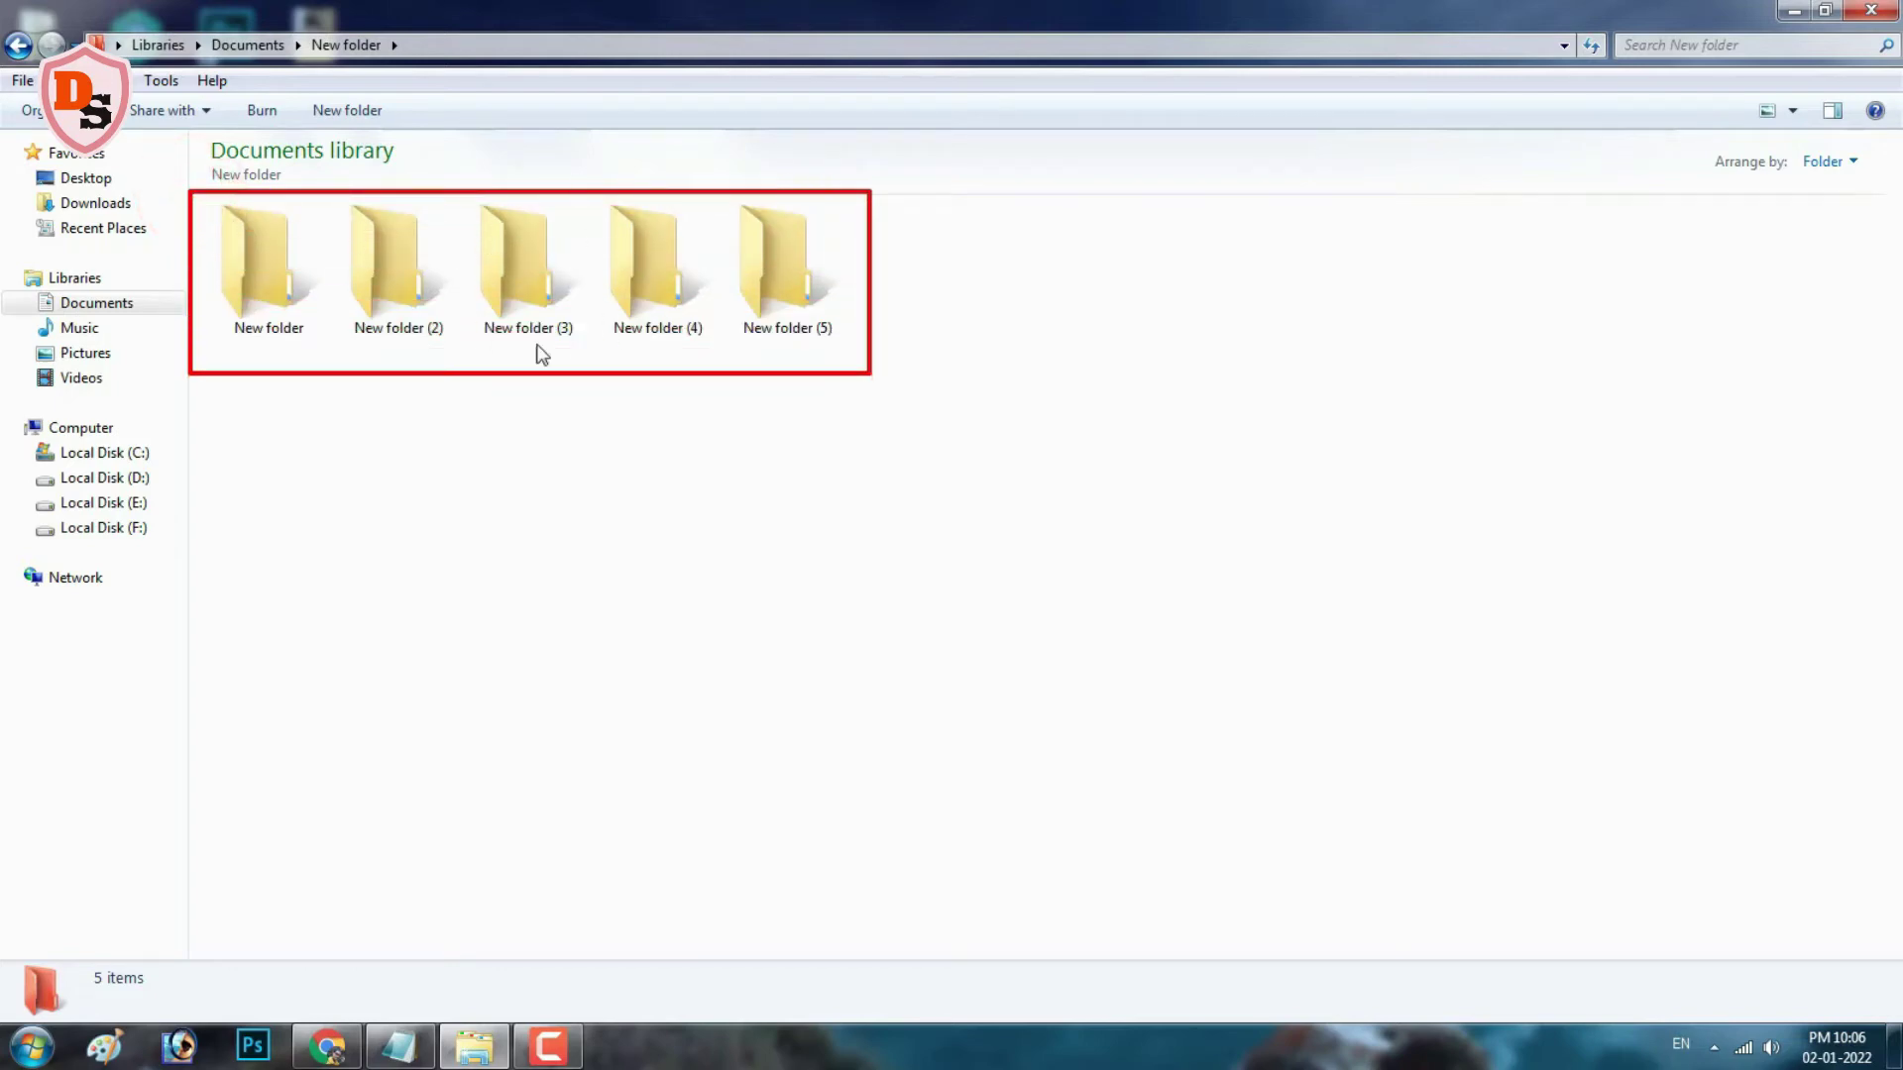
pyautogui.press('Escape')
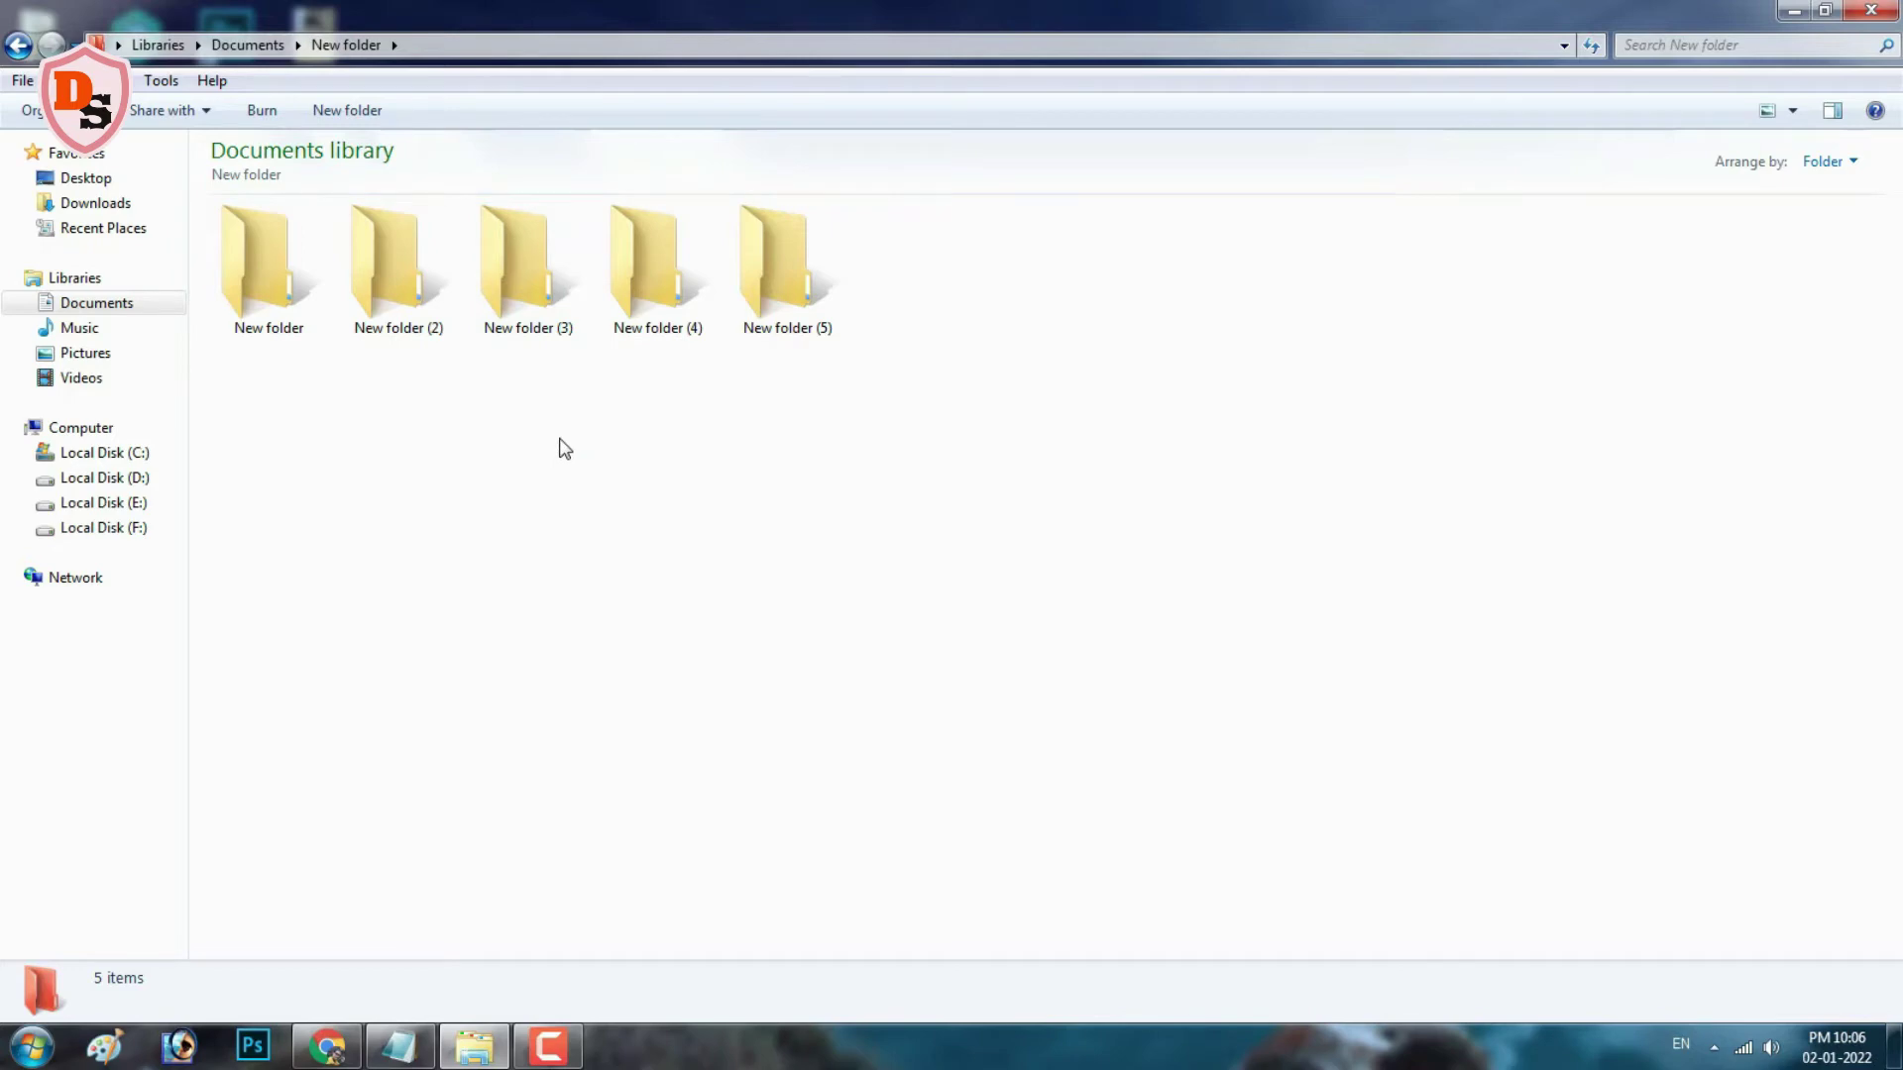
# Step: Examine the Change Folder Icon choices for the first subfolder, and dismiss them without choosing one
pyautogui.click(266, 287)
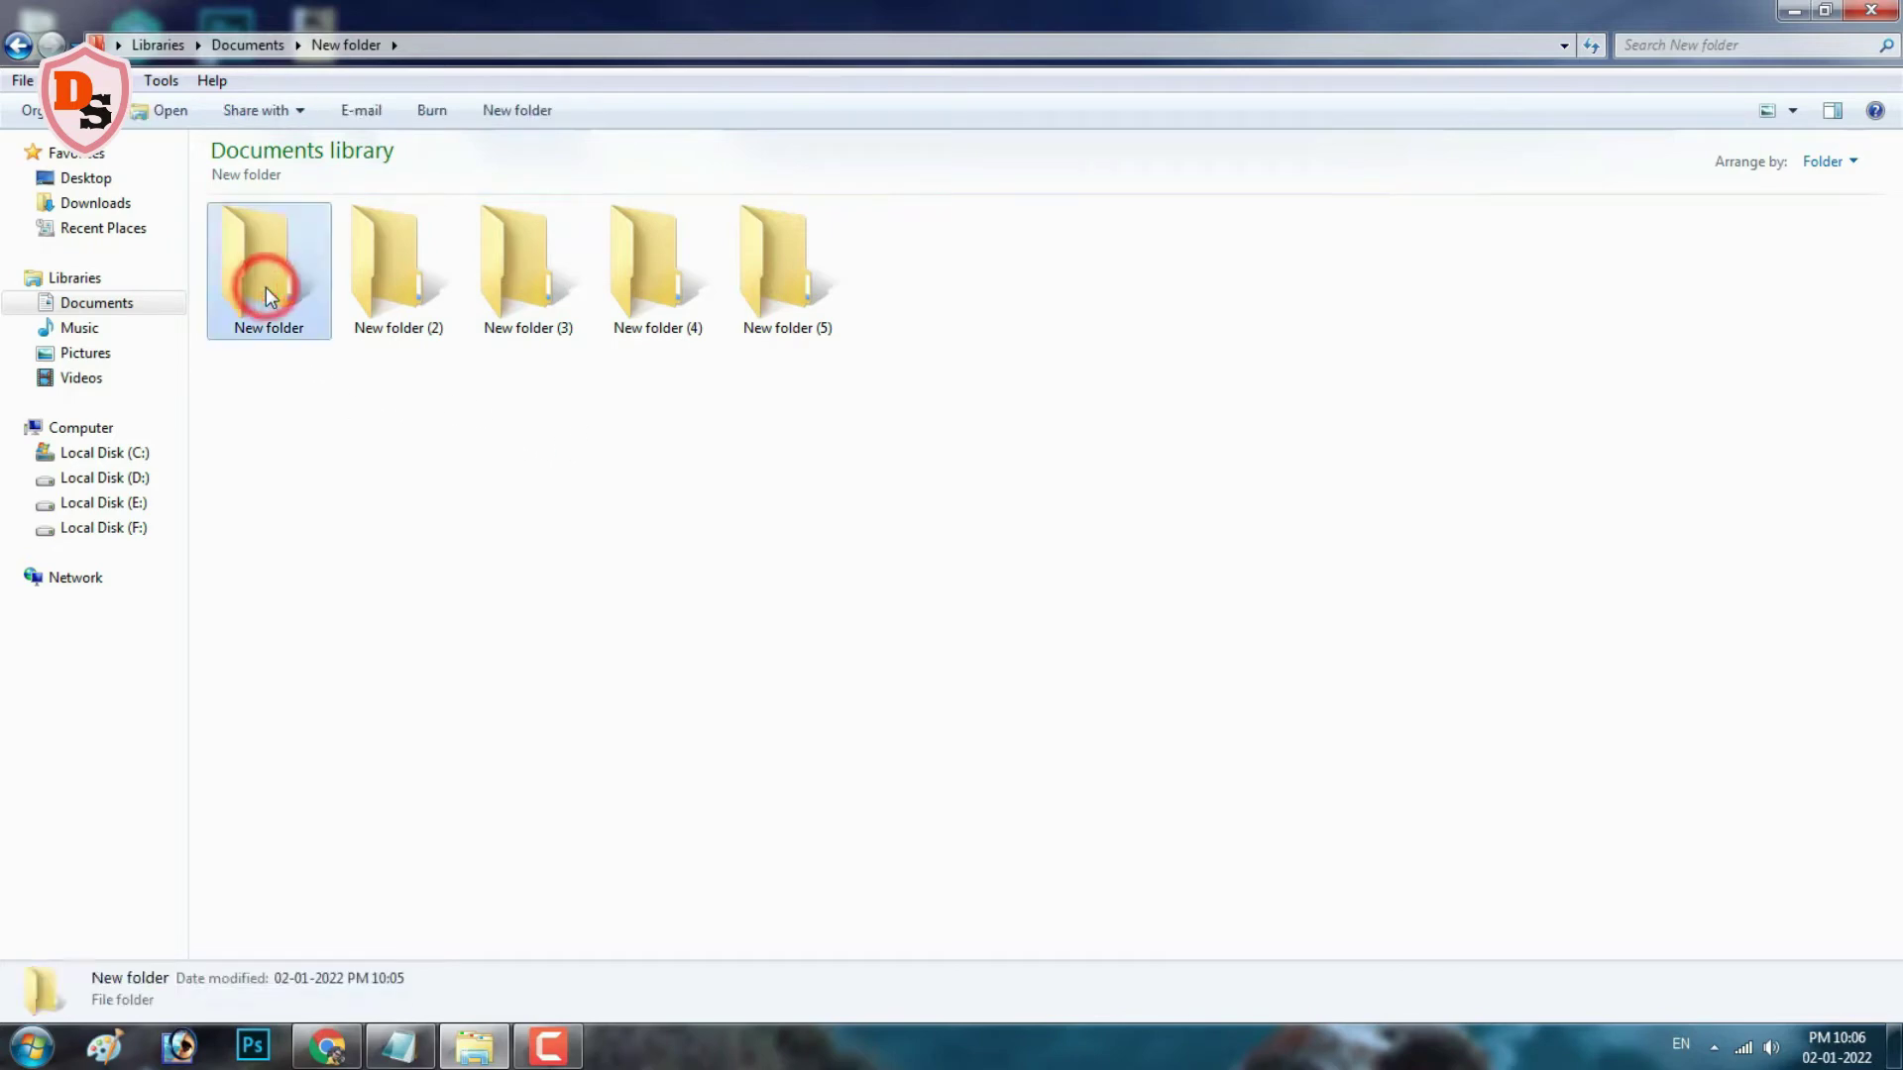
pyautogui.rightClick(265, 288)
pyautogui.moveTo(376, 701)
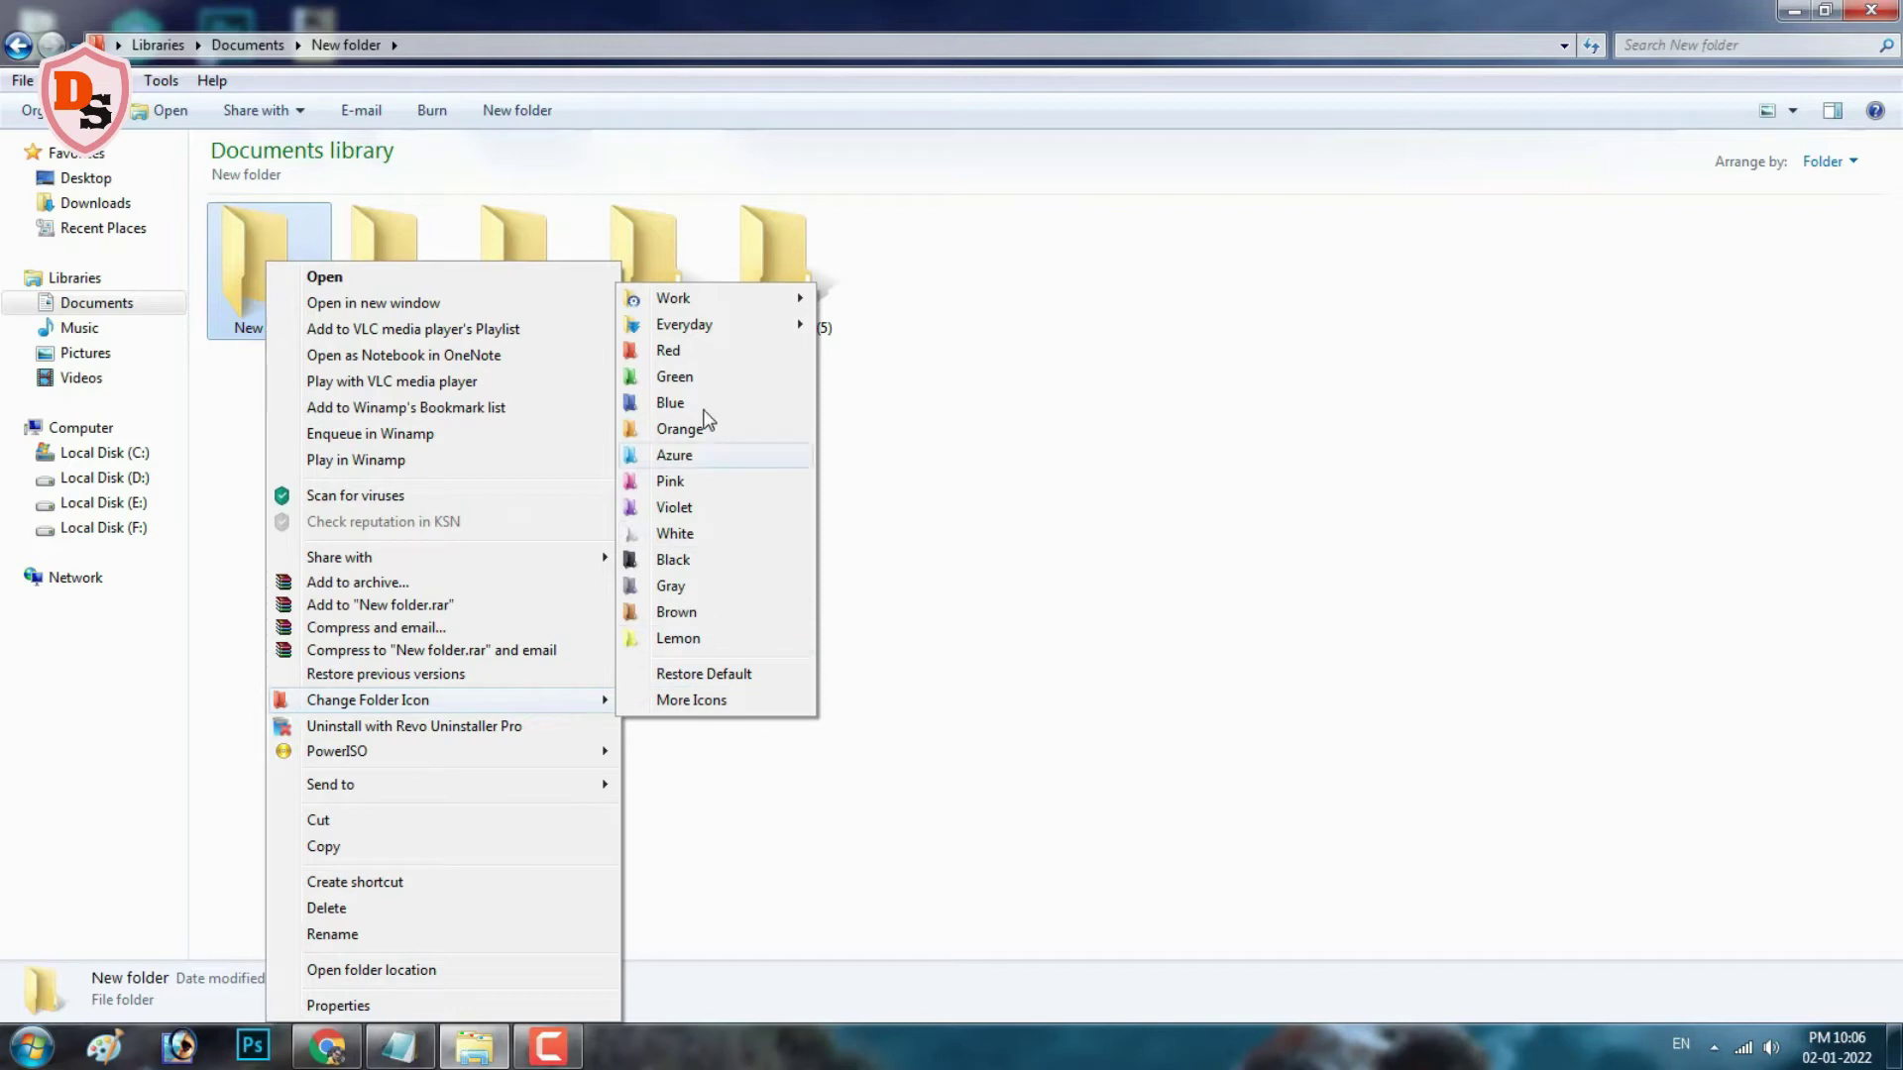
pyautogui.click(943, 493)
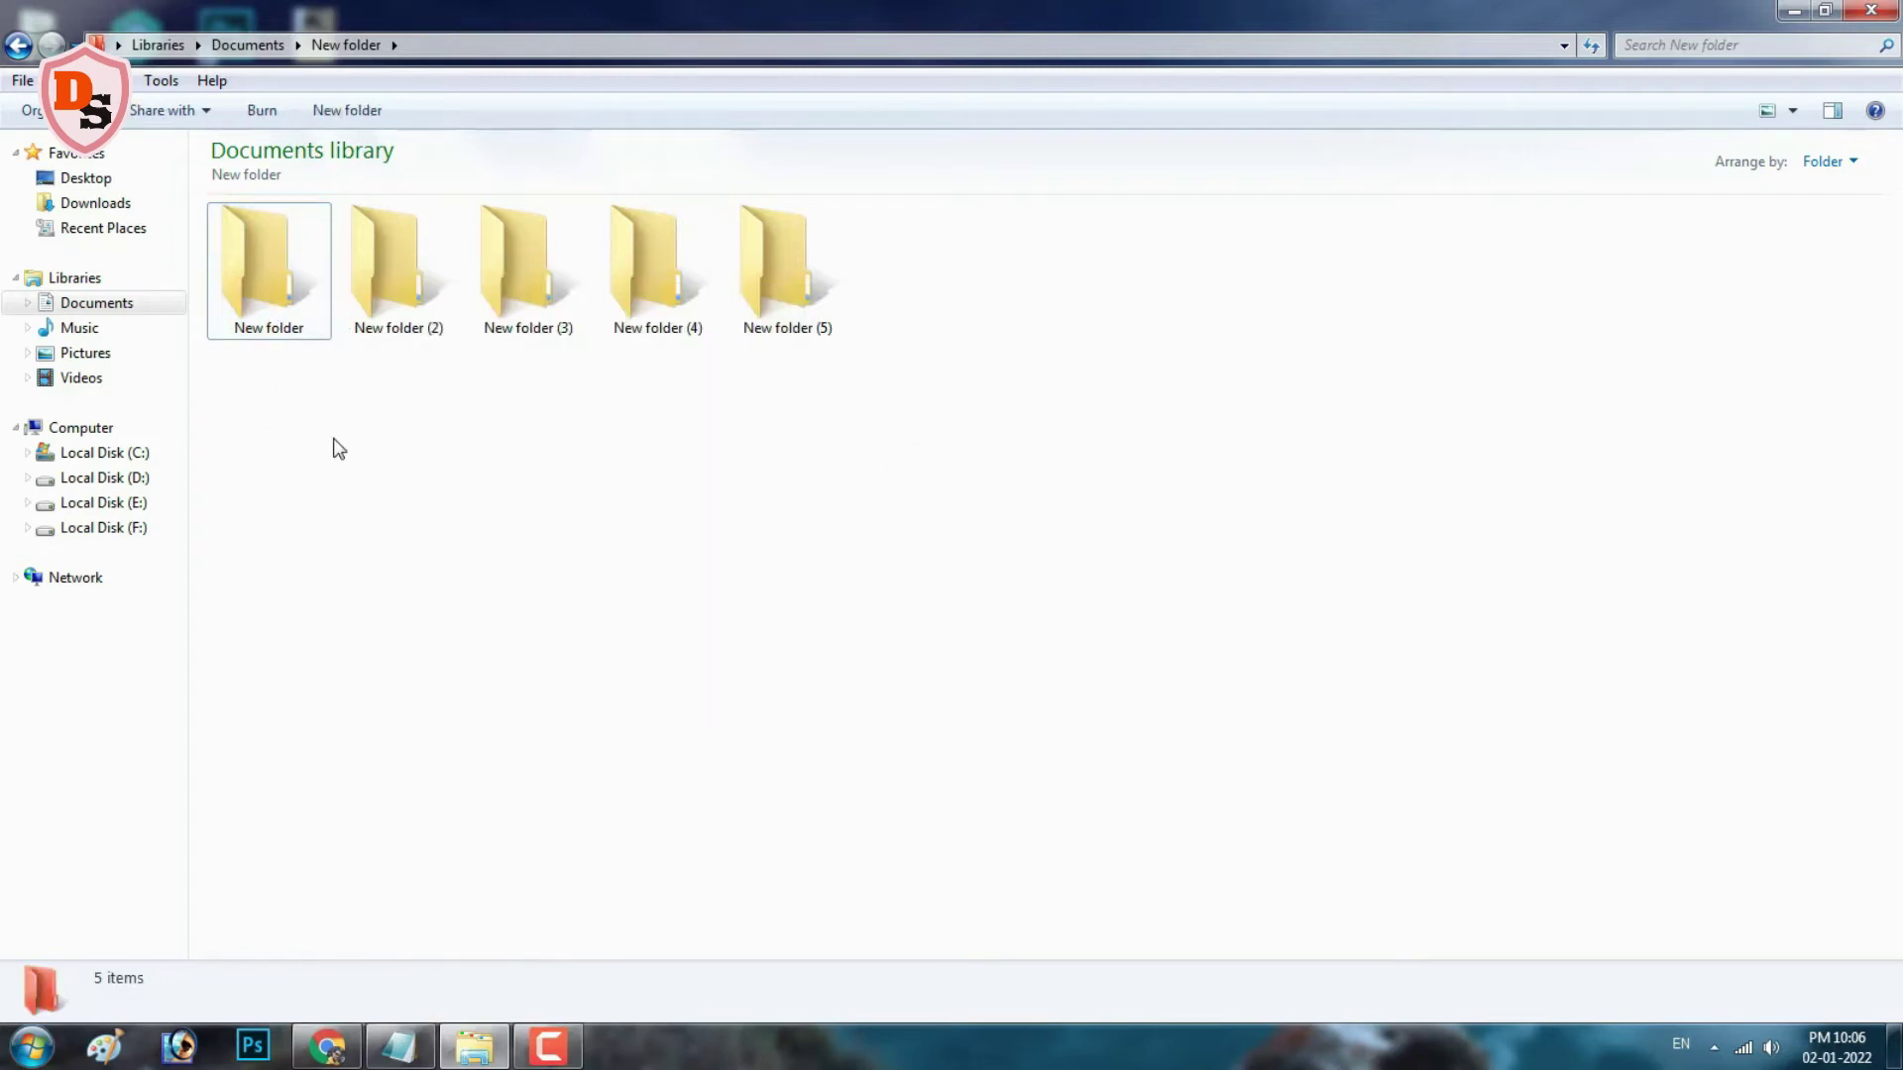
# Step: Launch FolderIco and move its window clear of the subfolders
pyautogui.click(38, 1053)
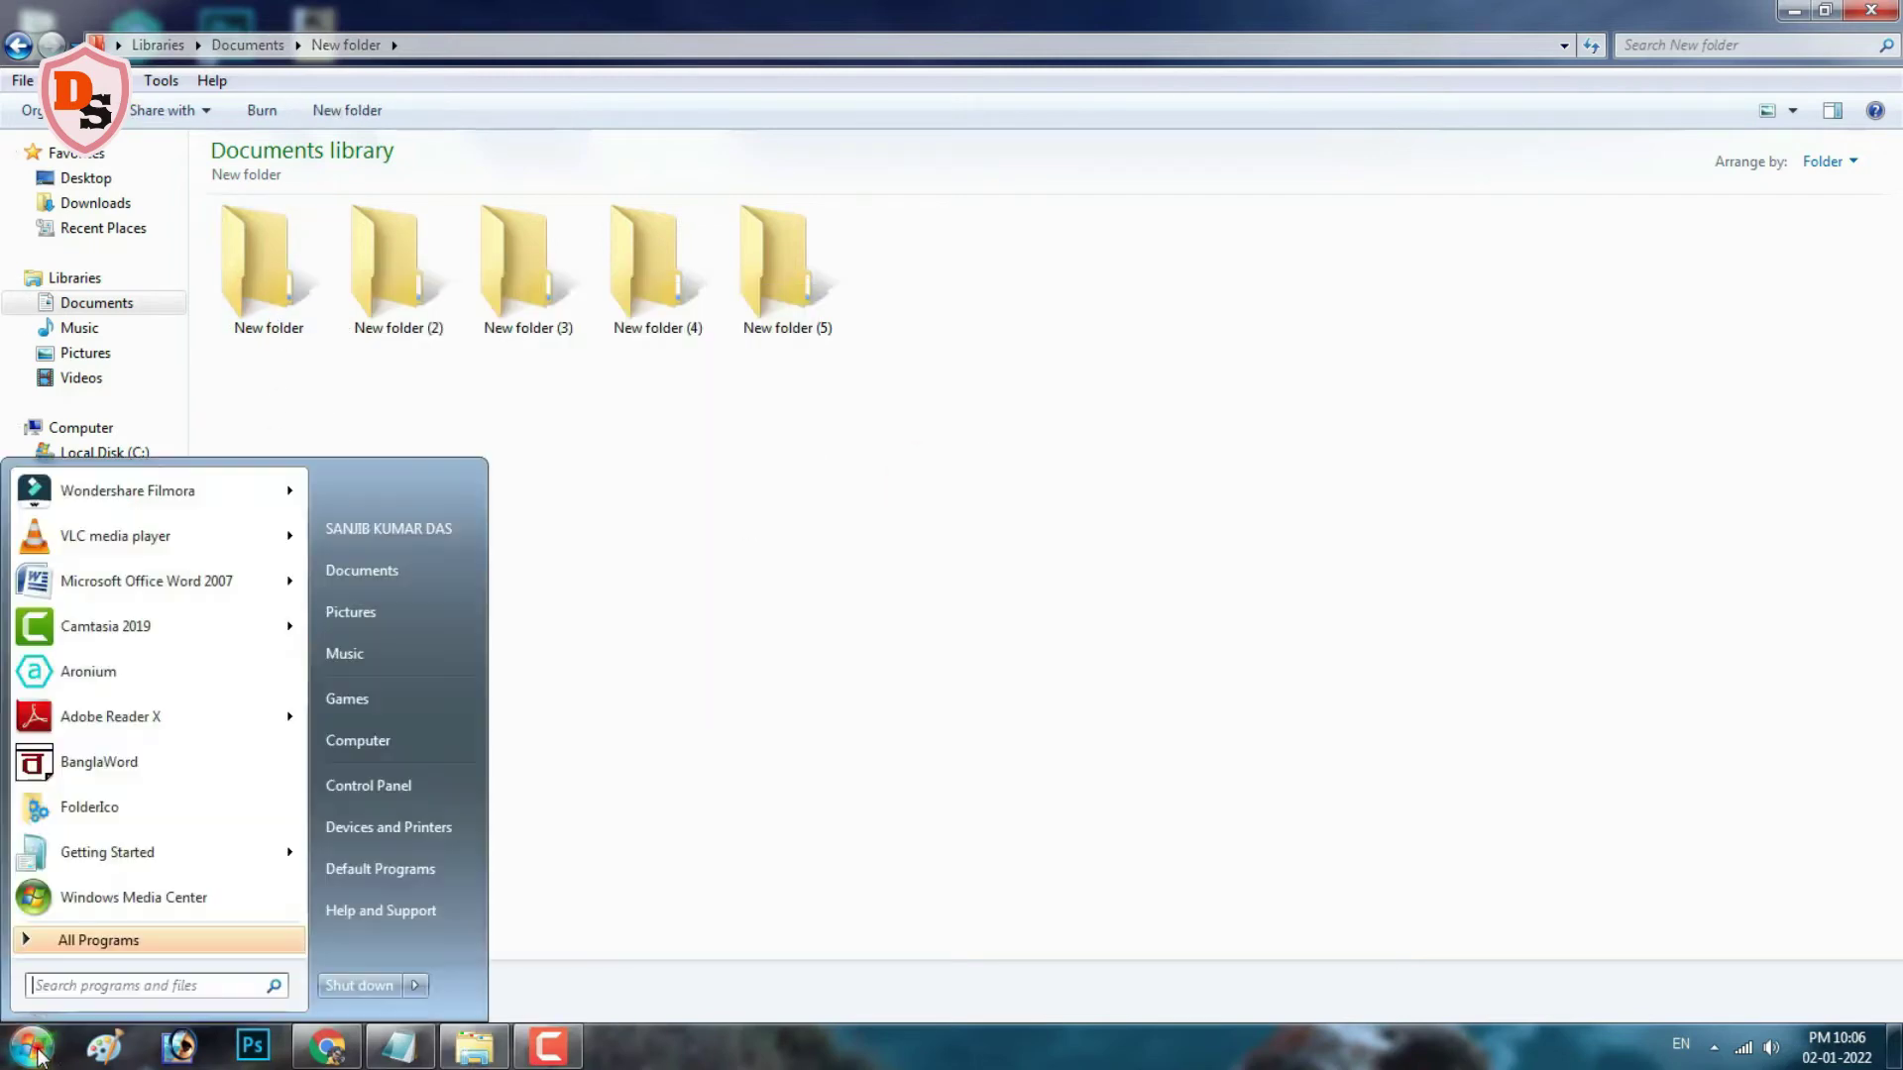
pyautogui.click(87, 818)
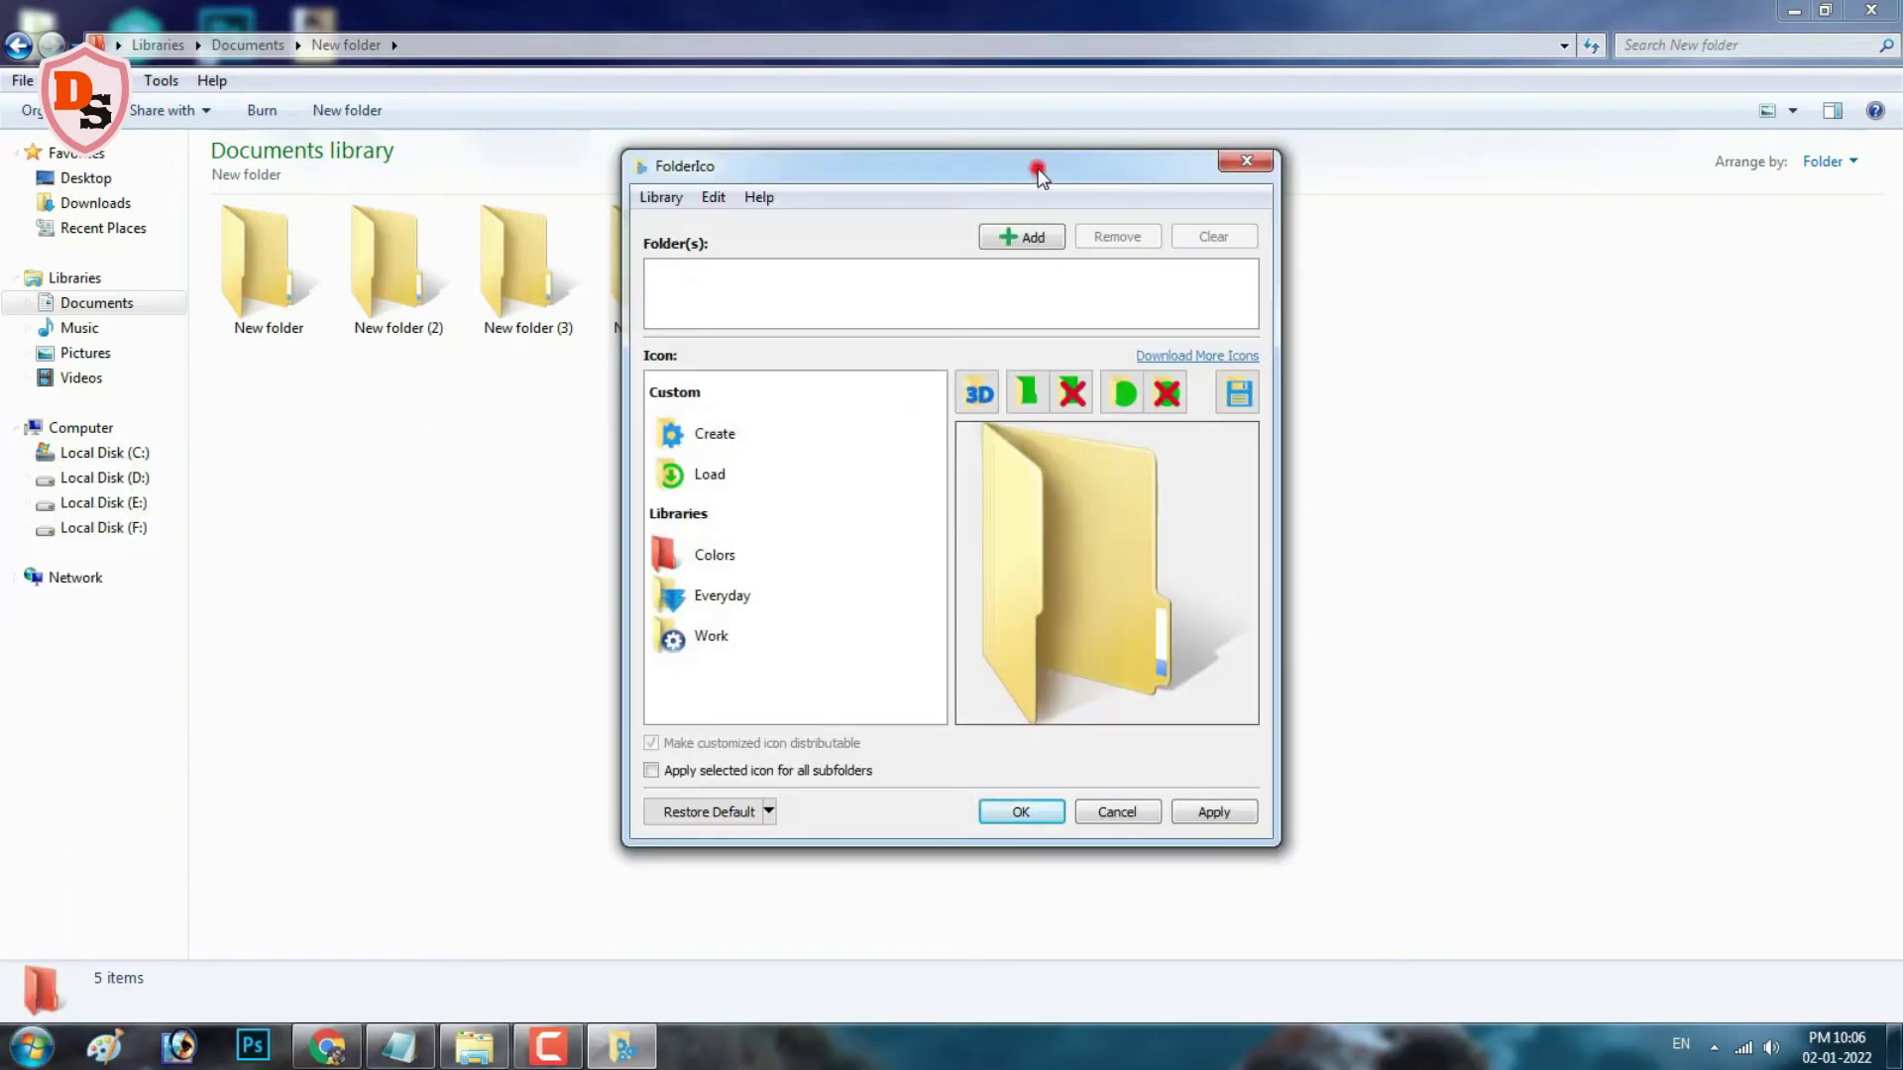
pyautogui.moveTo(1038, 176); pyautogui.dragTo(1421, 174)
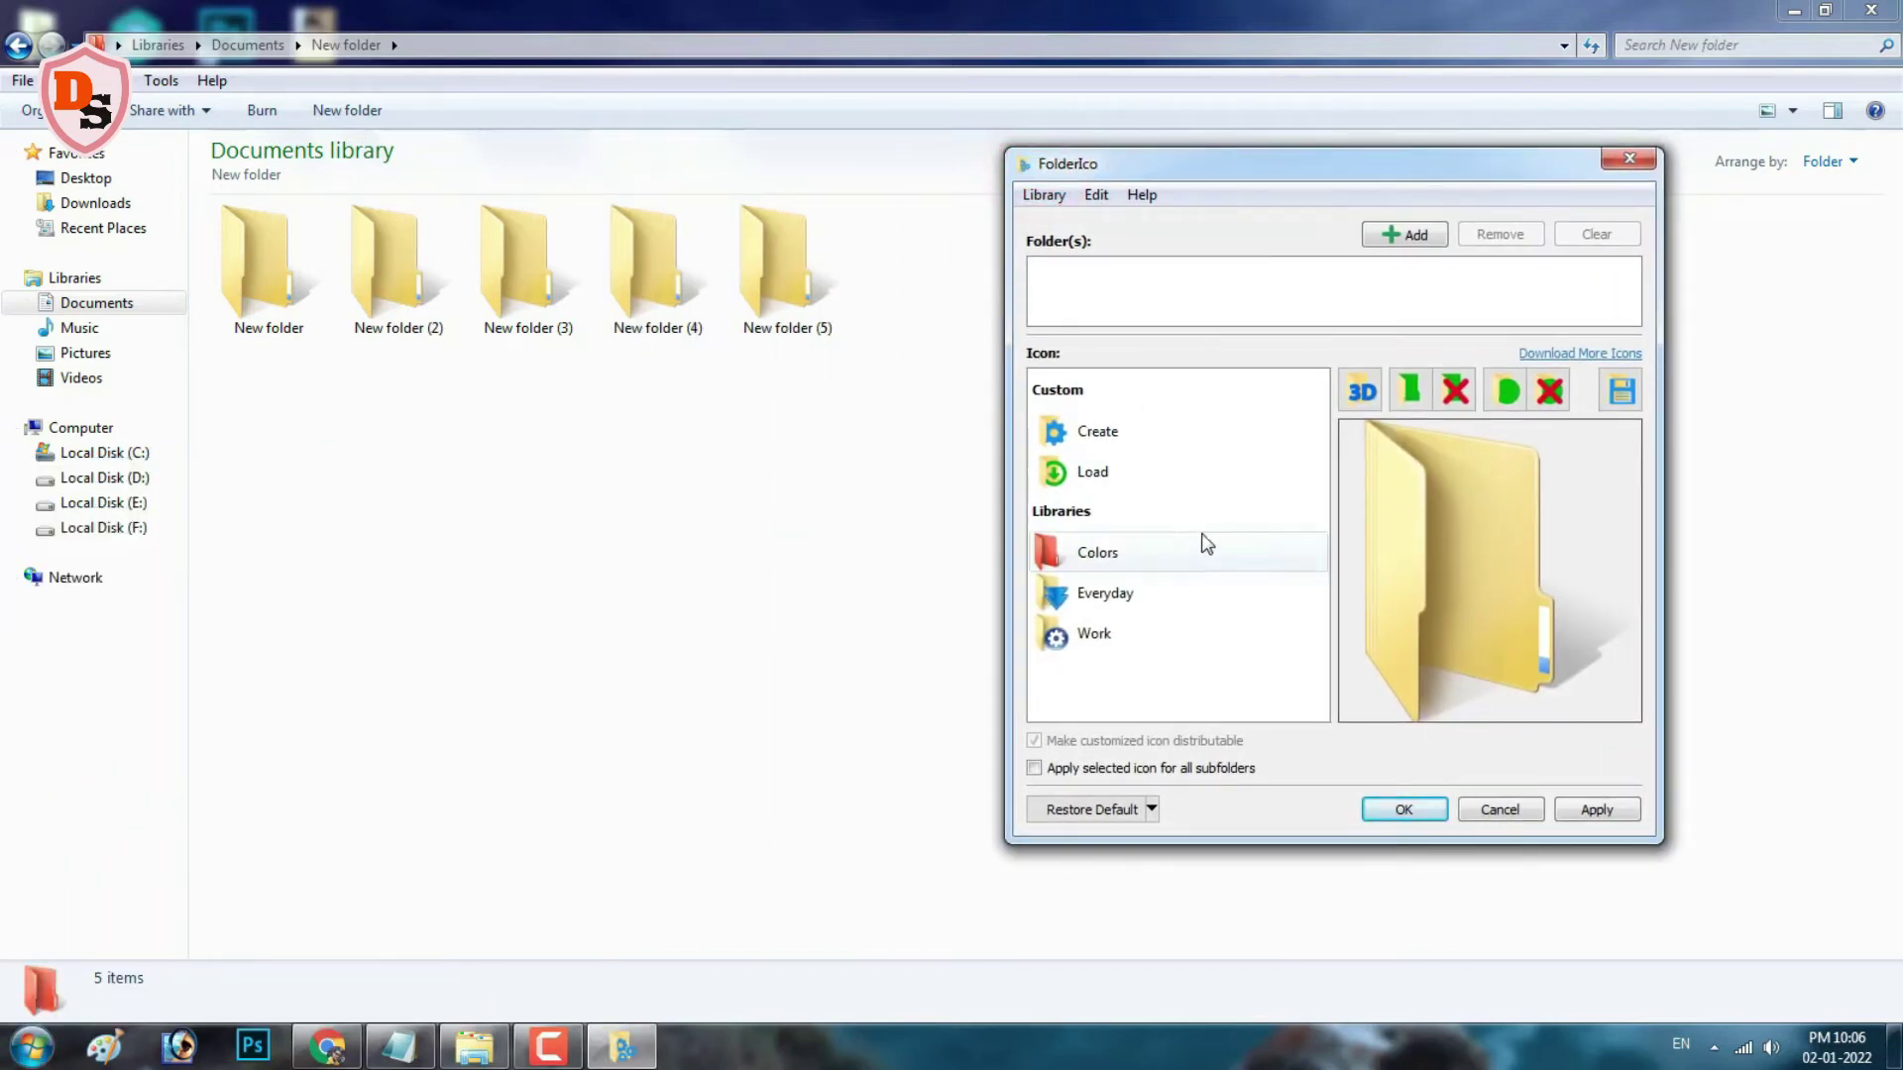
# Step: Add the first subfolder, Documents/New folder/New folder, to FolderIco's folder list and select its entry
pyautogui.click(1419, 235)
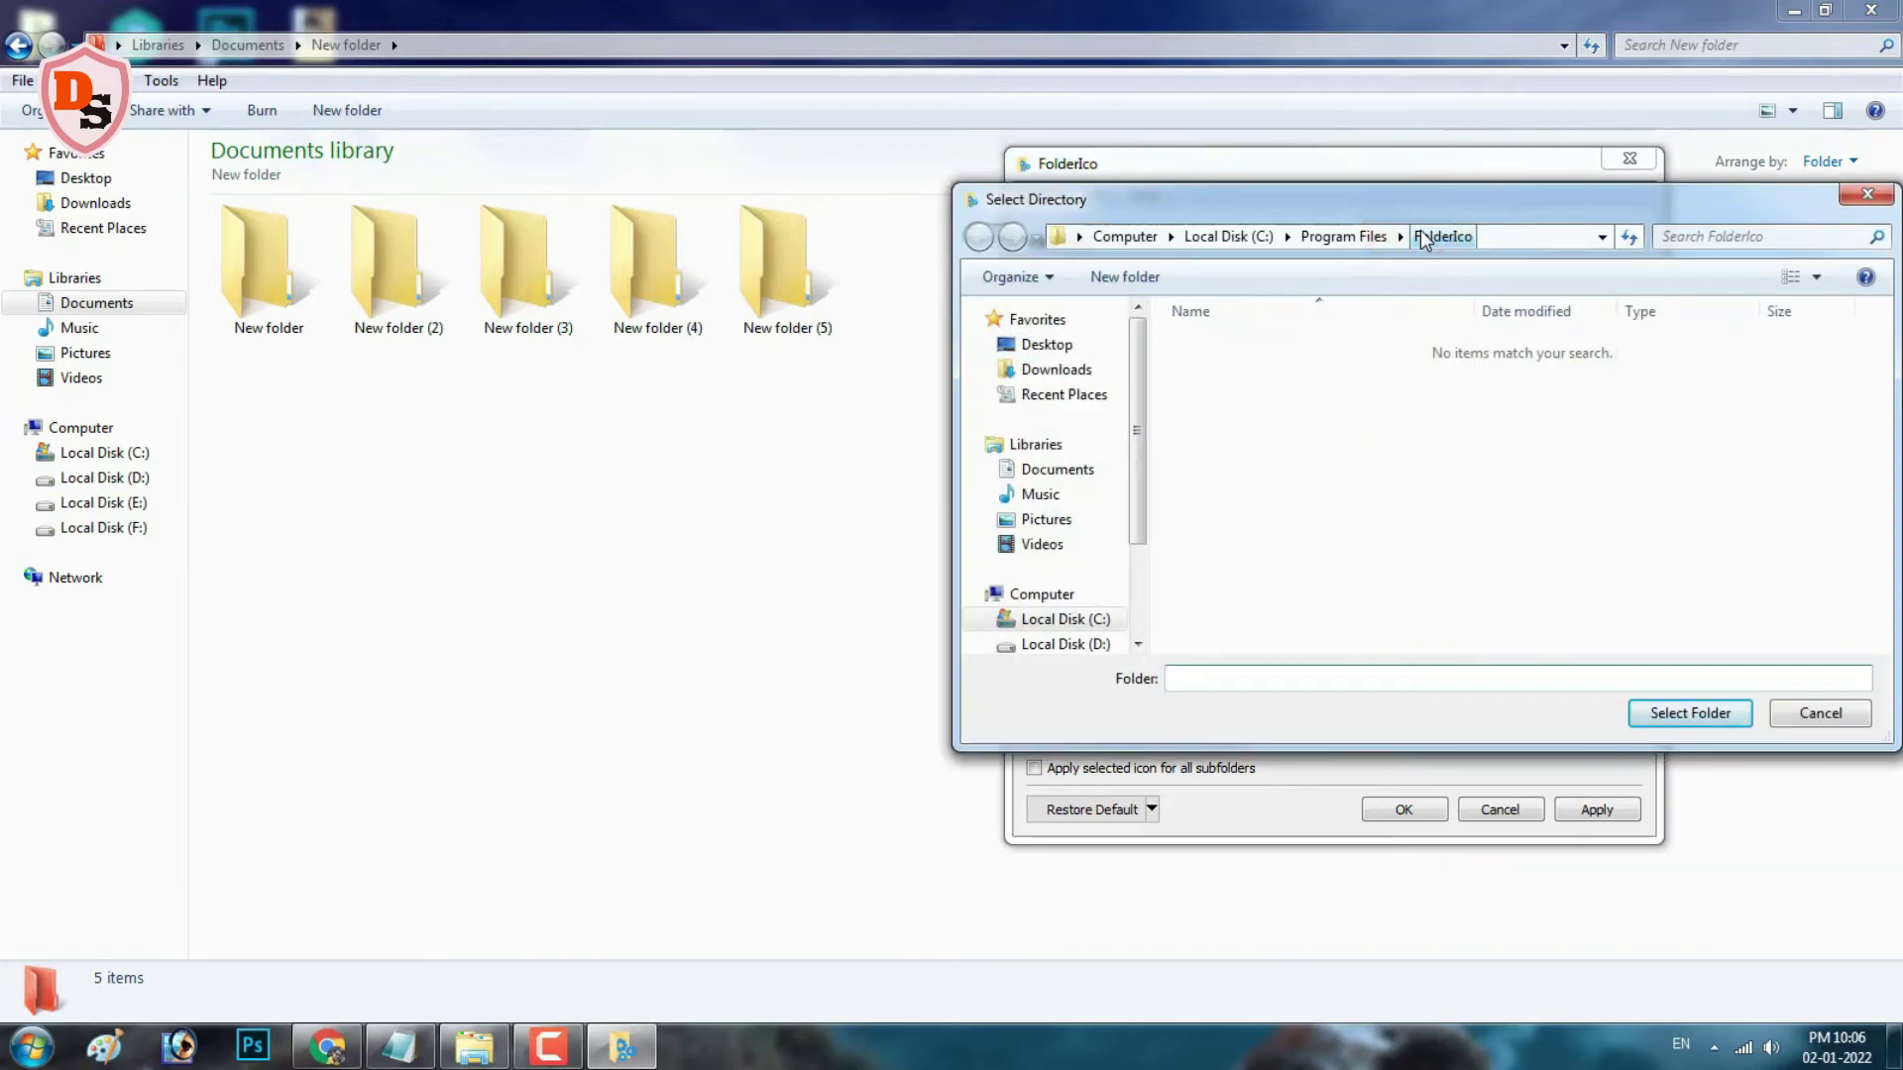
pyautogui.click(1087, 470)
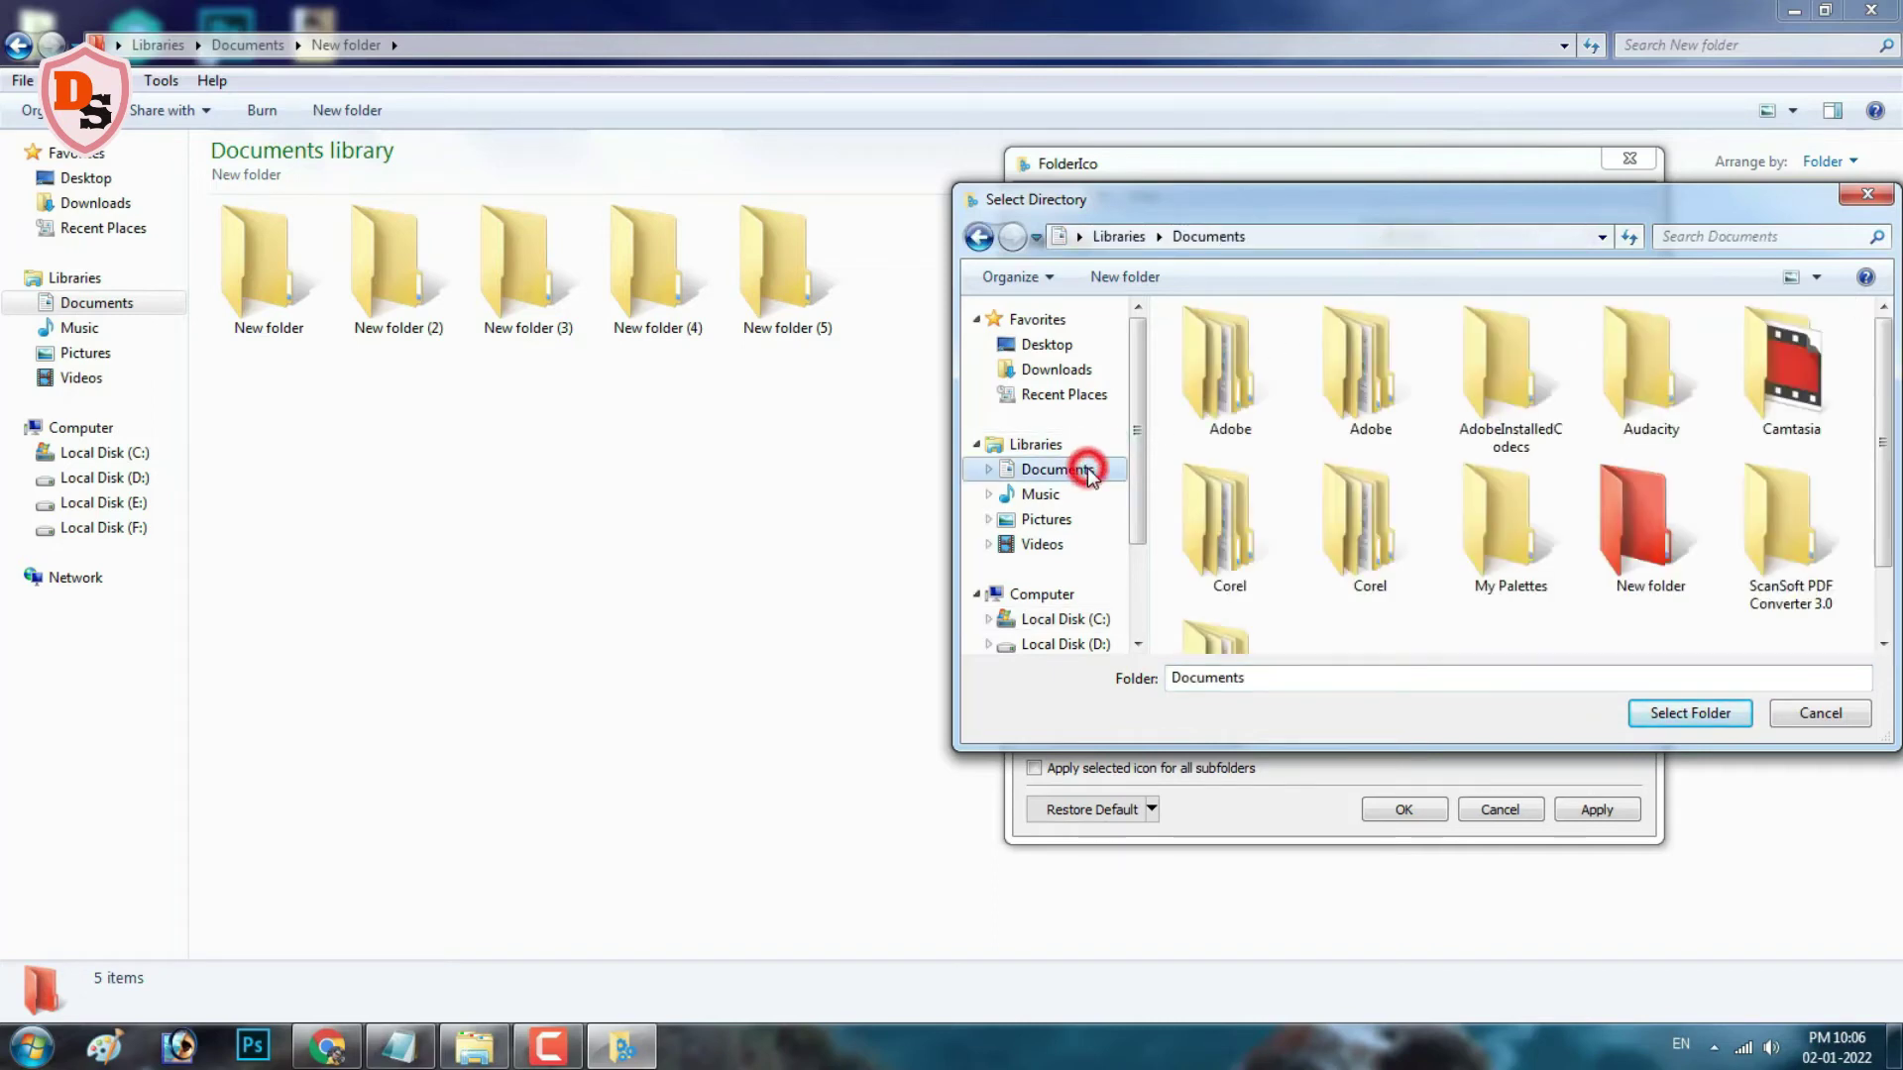
pyautogui.click(1635, 547)
pyautogui.doubleClick(1633, 543)
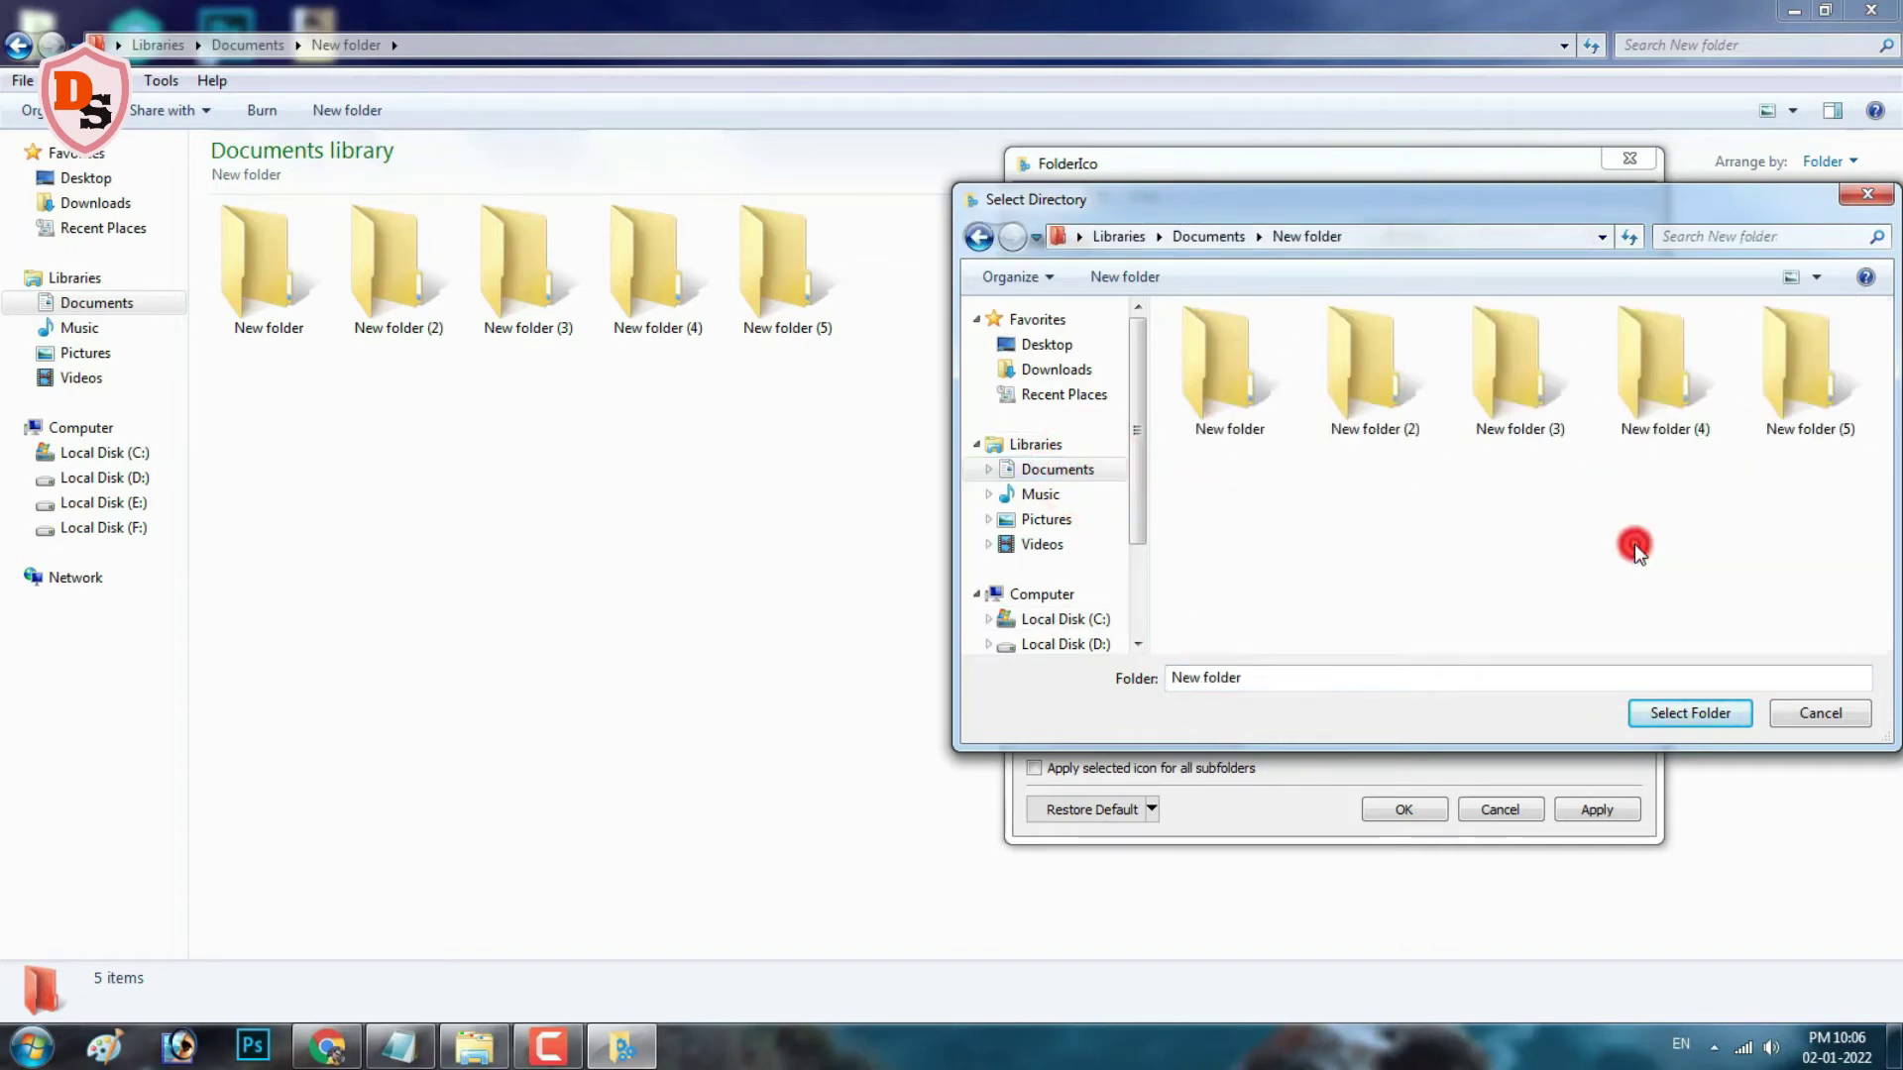
pyautogui.click(1229, 411)
pyautogui.click(1670, 714)
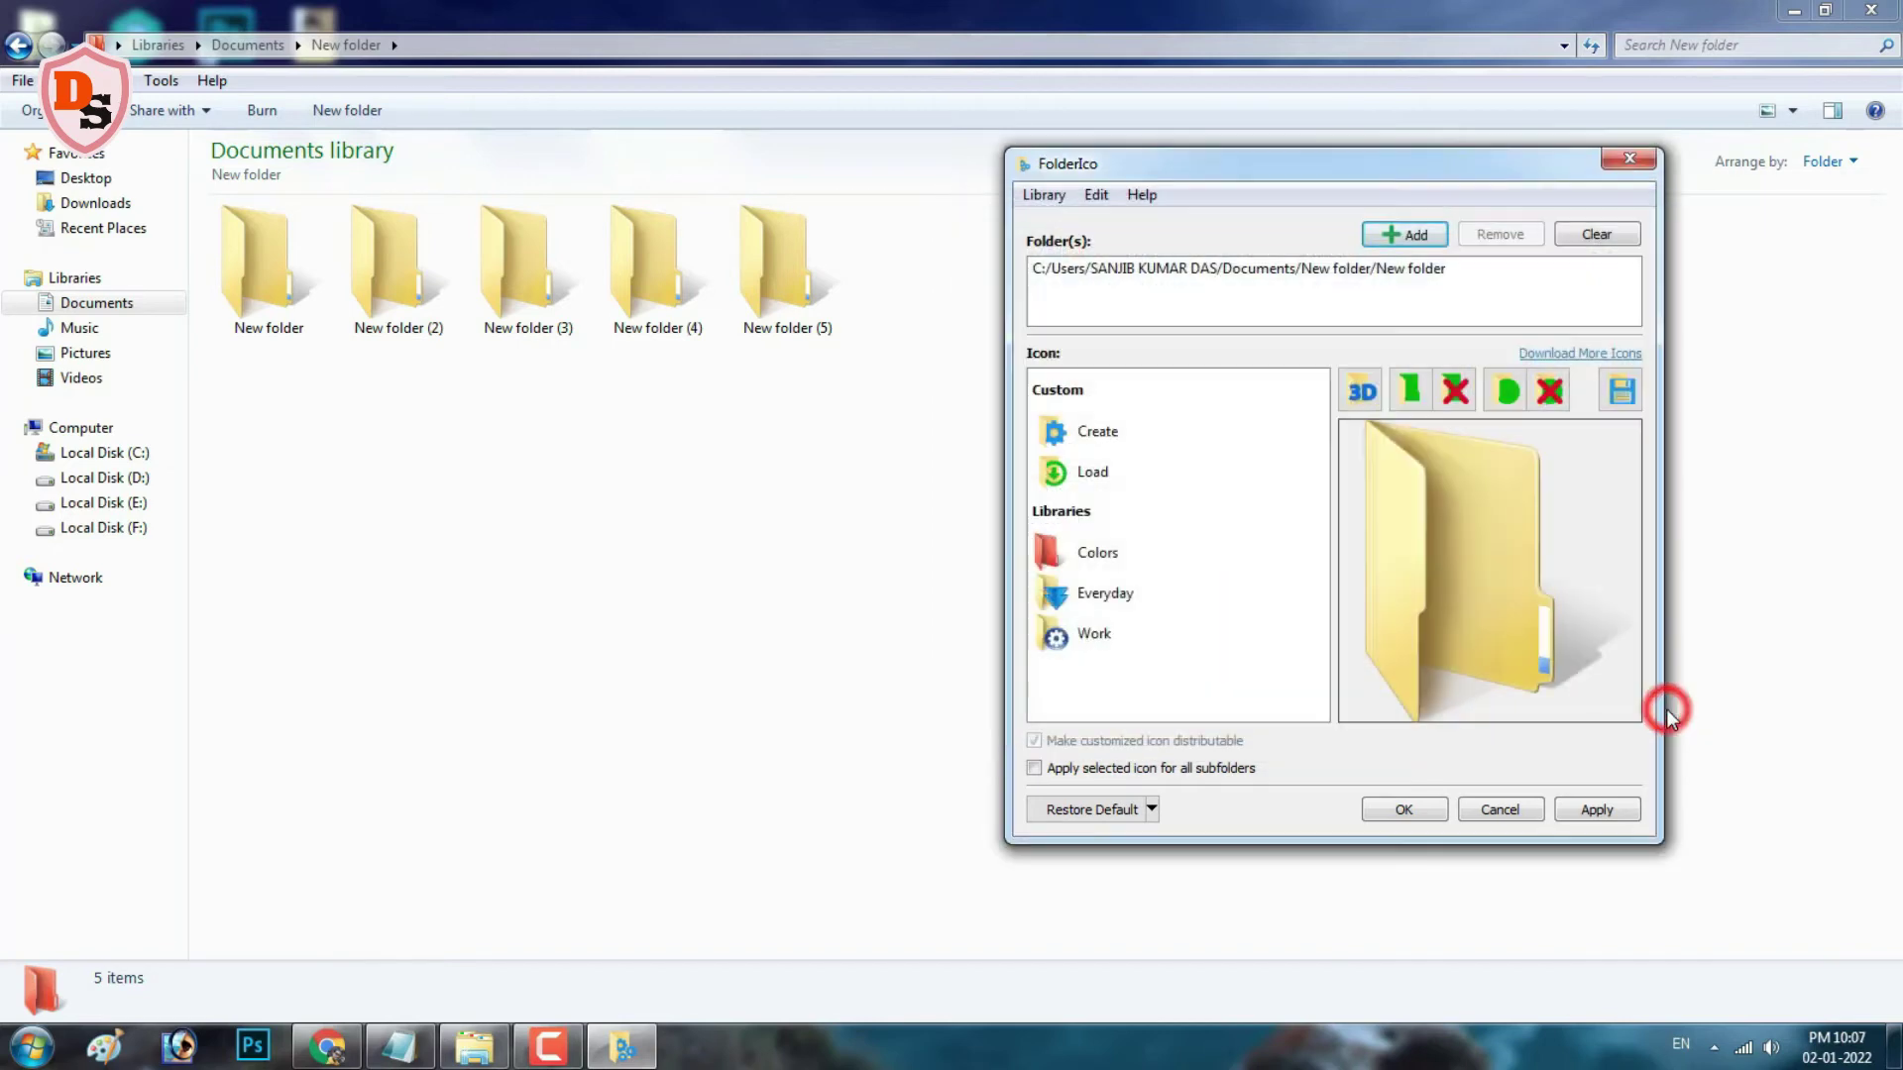
pyautogui.click(1241, 280)
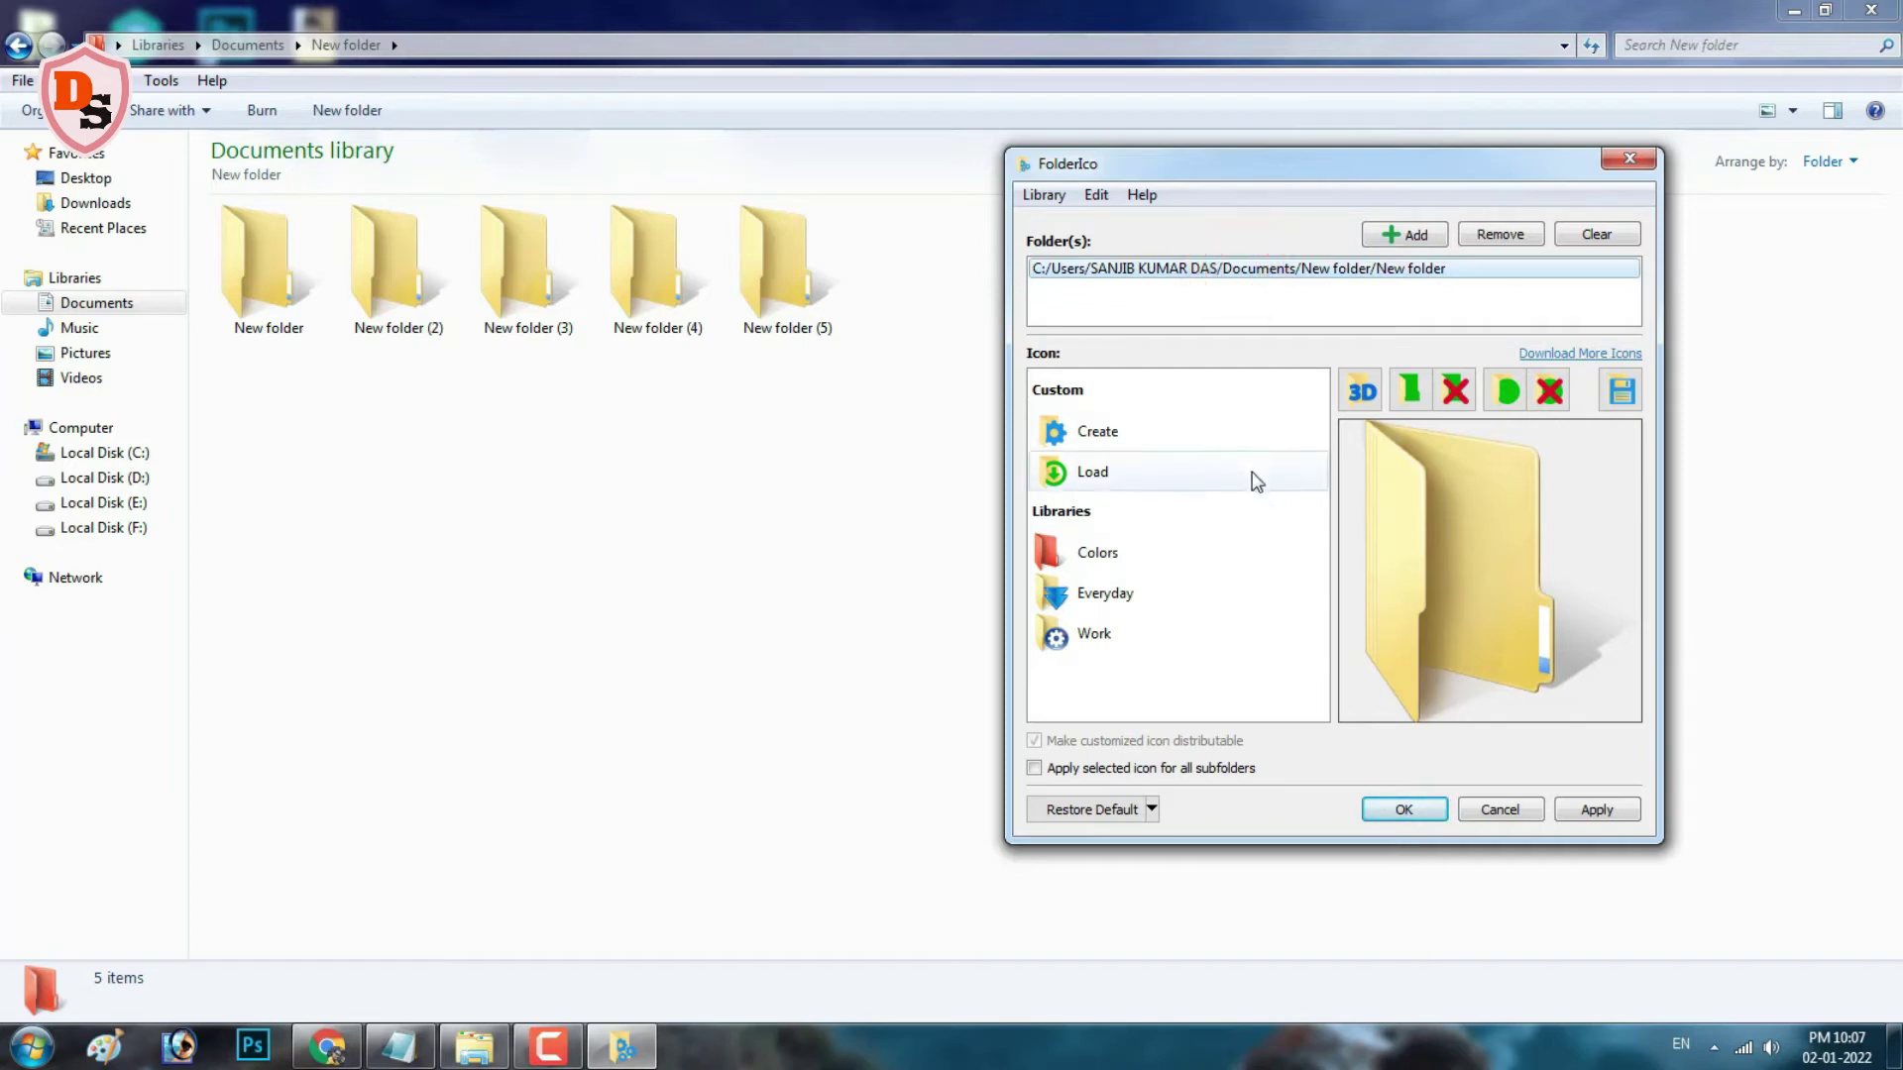
# Step: Apply the blue icon from the Colors library to the listed folder and close FolderIco
pyautogui.click(1100, 554)
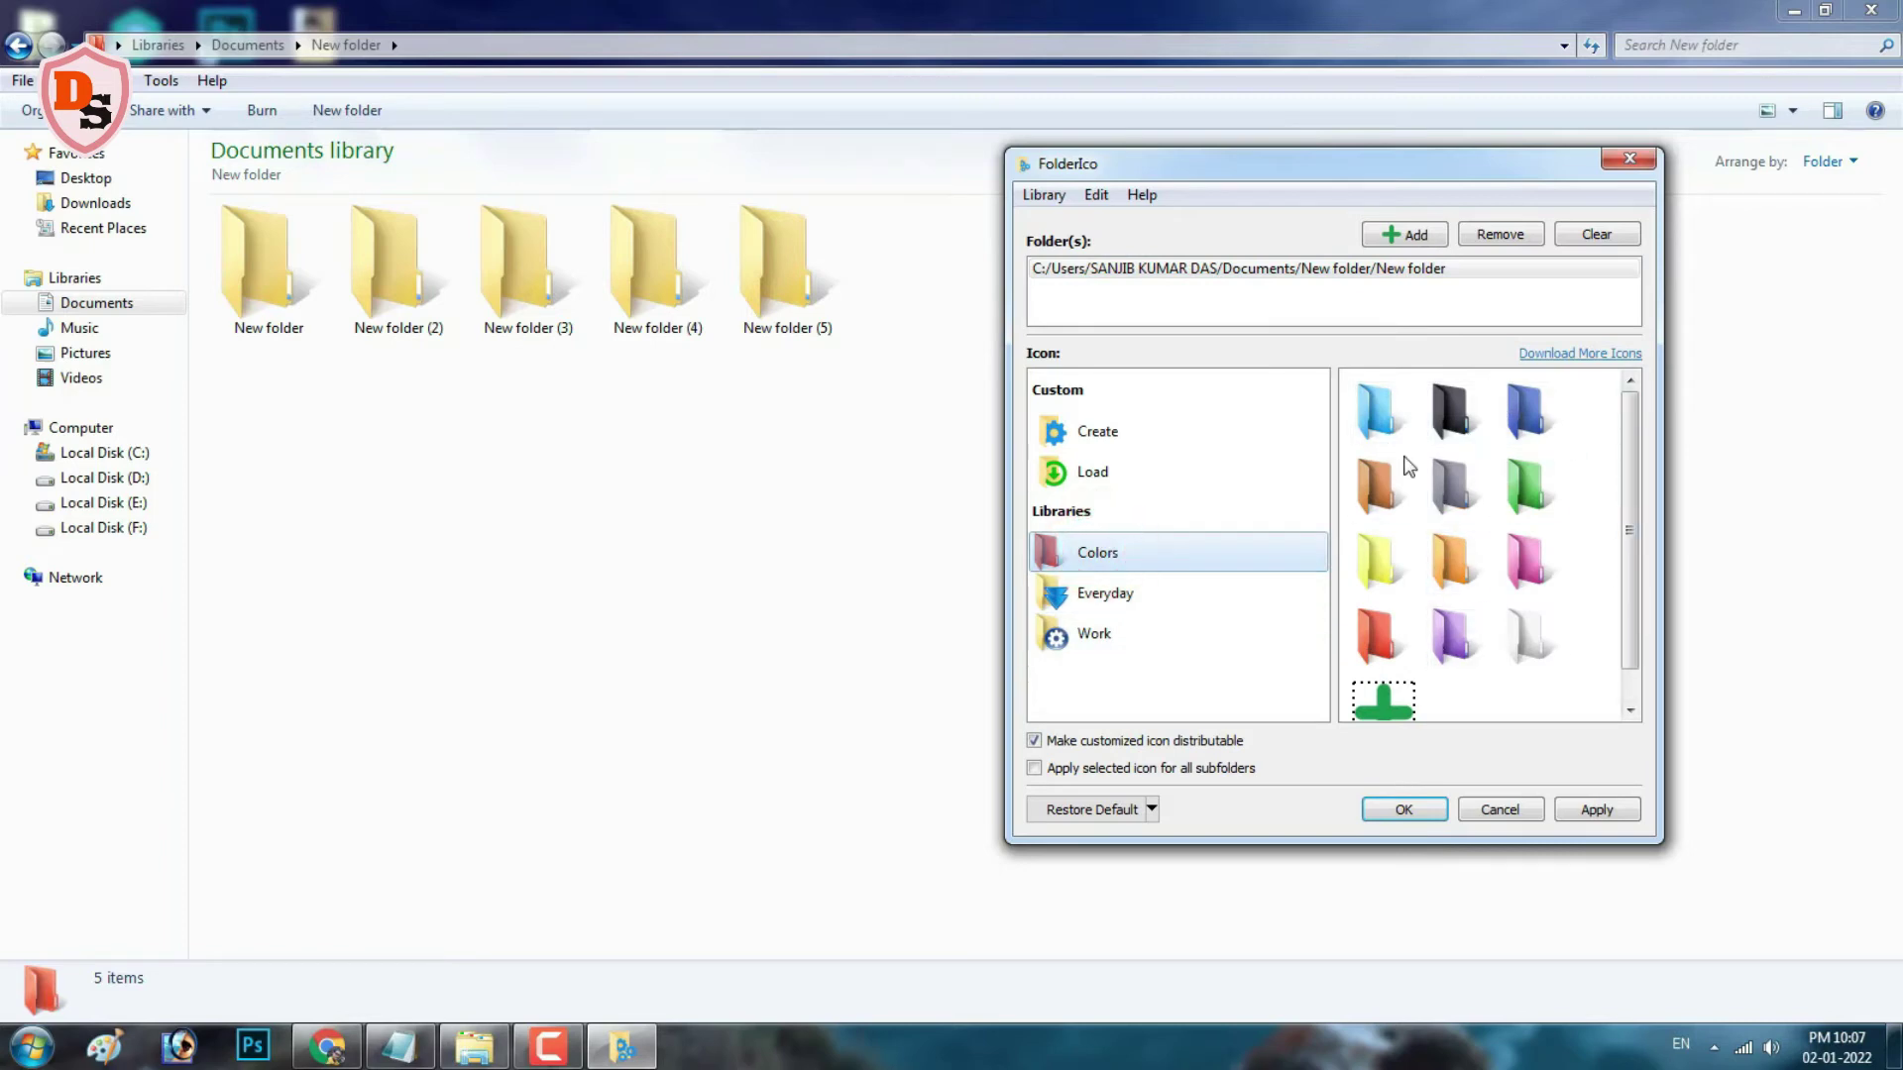
pyautogui.moveTo(1630, 597); pyautogui.dragTo(1616, 511)
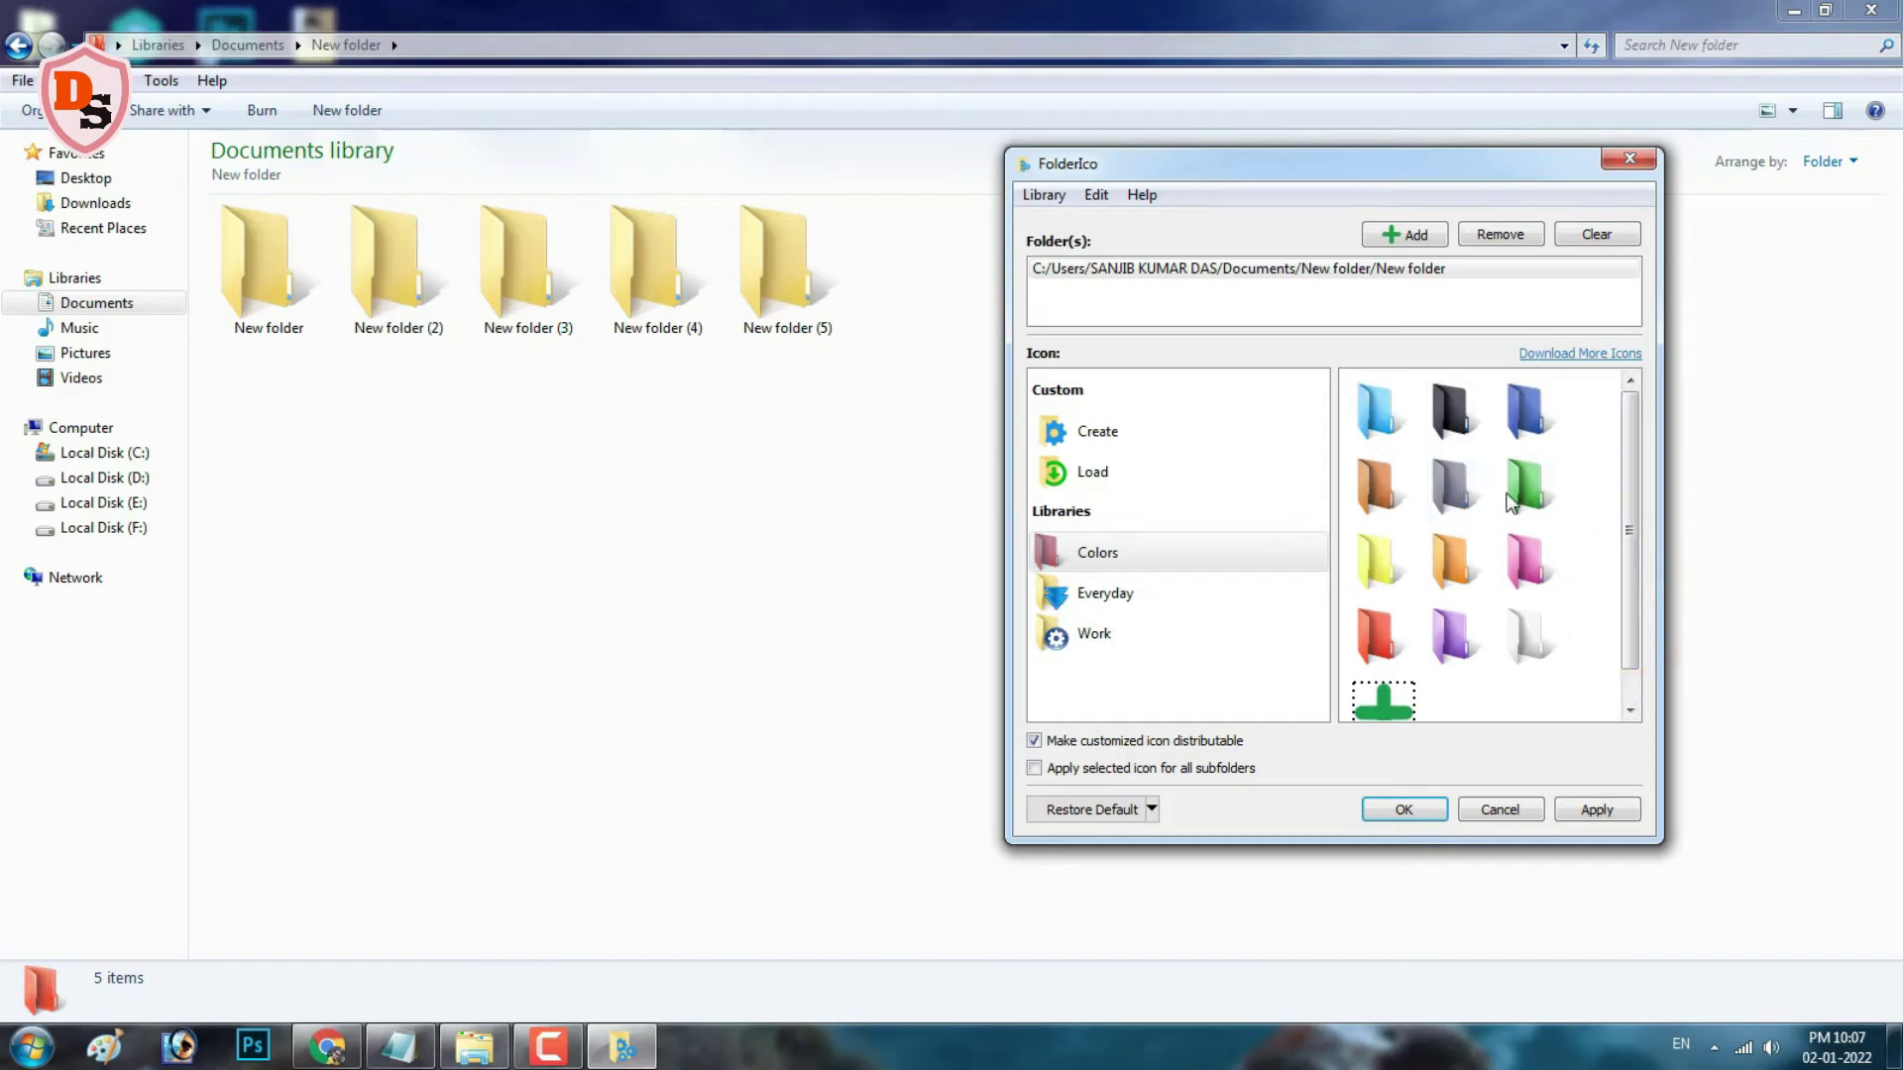
pyautogui.click(1536, 411)
pyautogui.click(1595, 809)
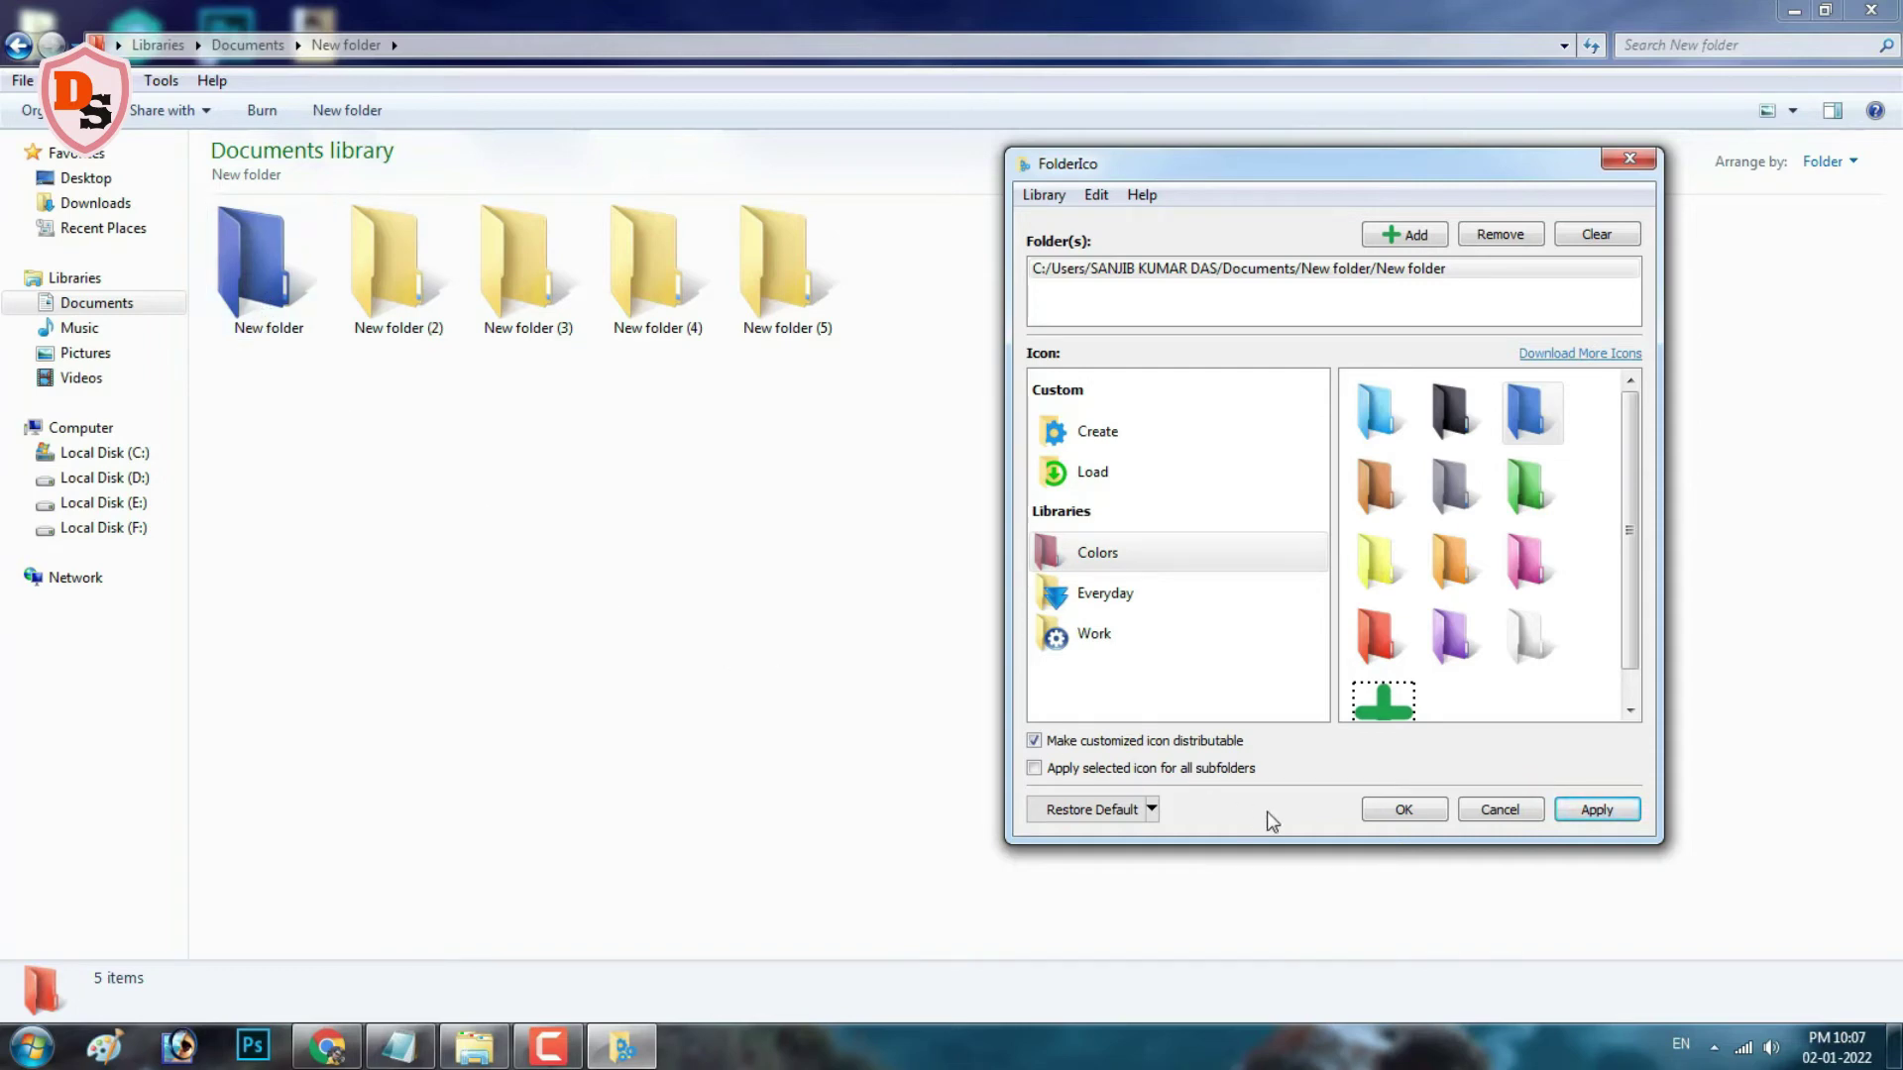
pyautogui.click(1387, 808)
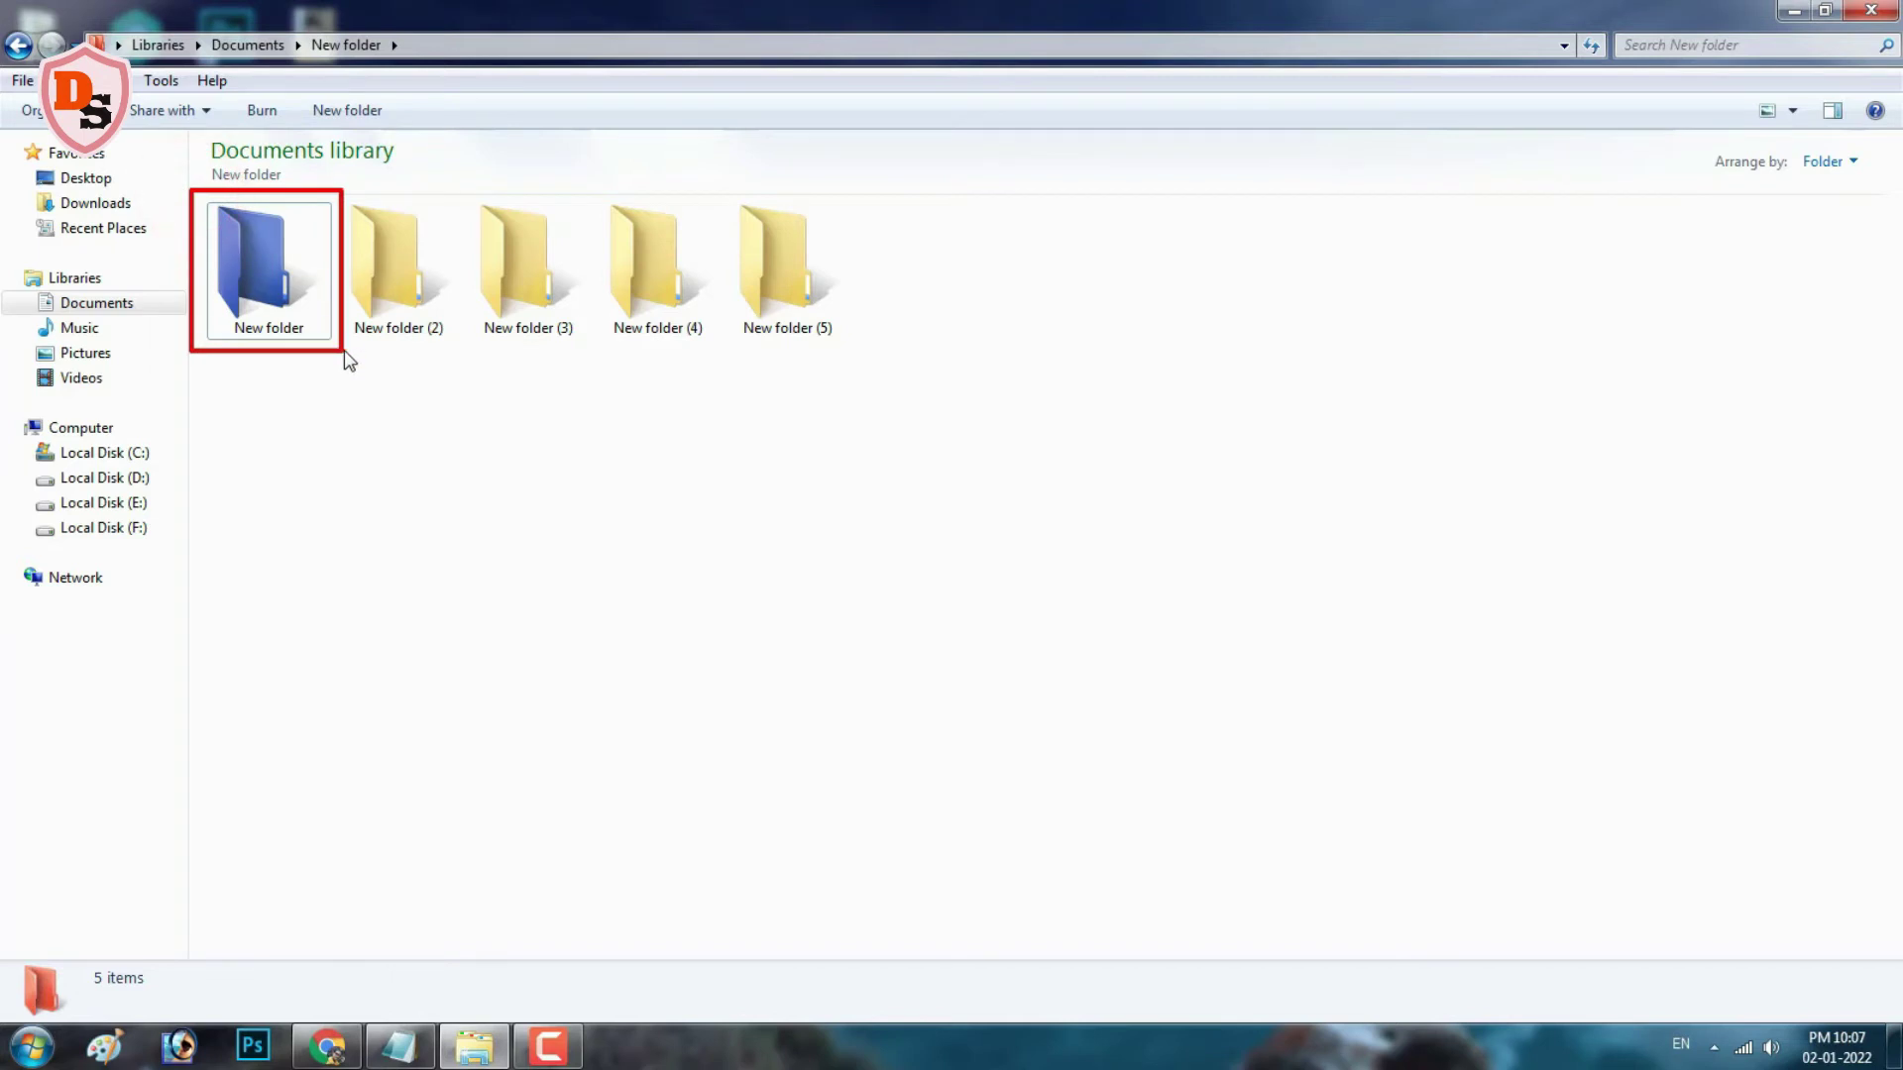
# Step: Change the folder icon of New folder (2) to Green
pyautogui.click(390, 285)
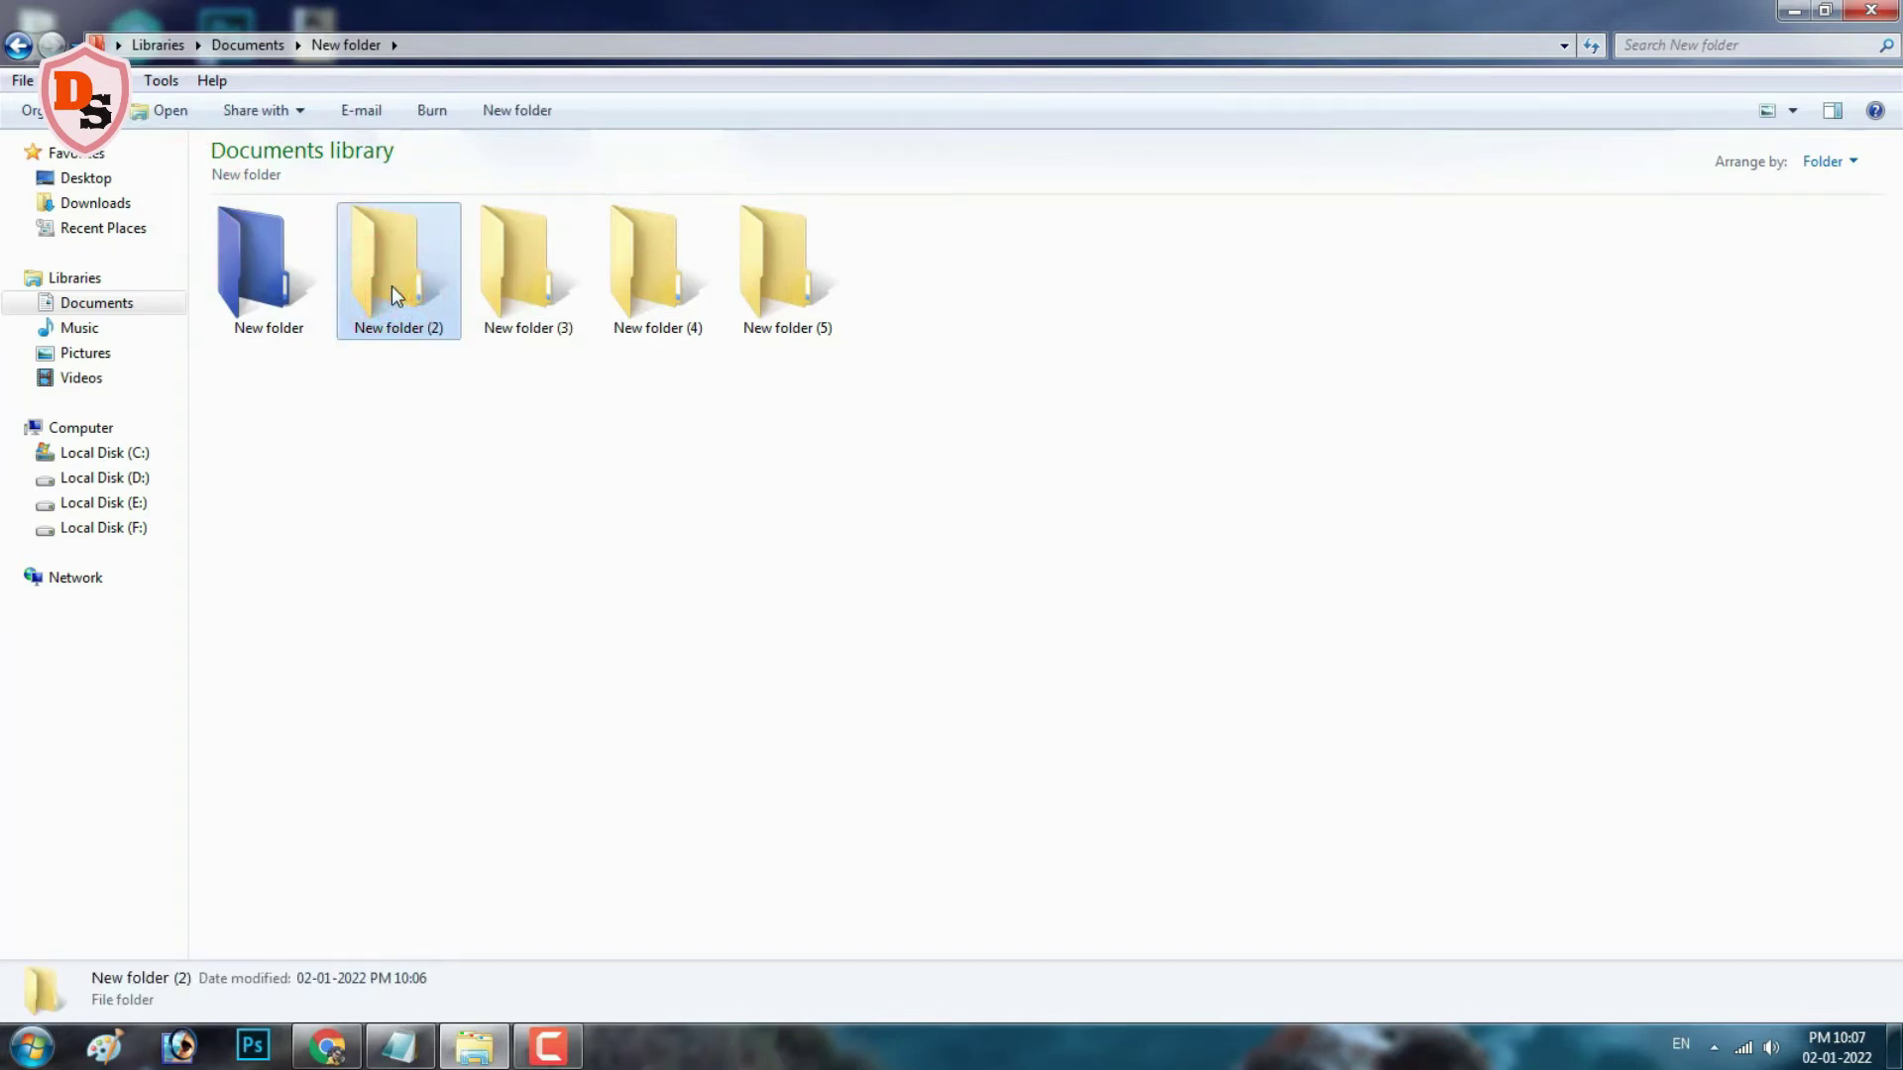
pyautogui.rightClick(392, 290)
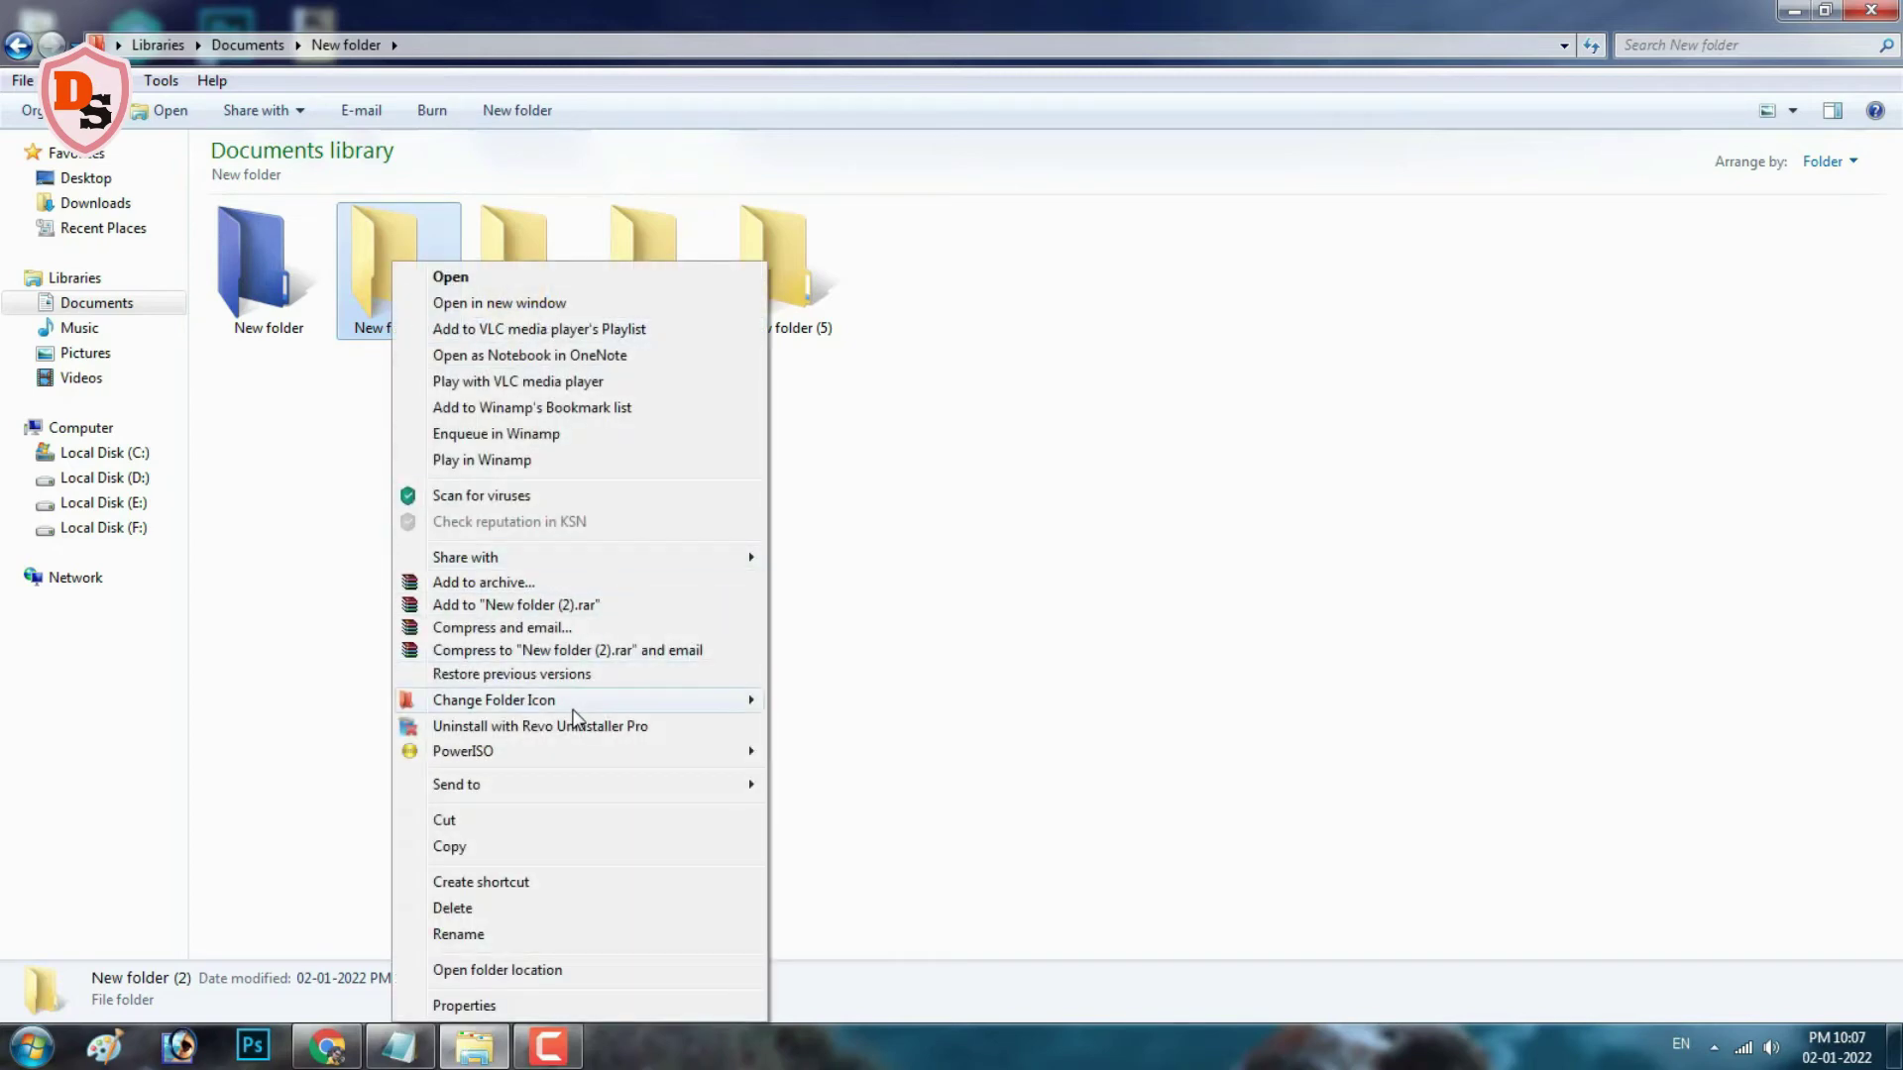
pyautogui.moveTo(577, 706)
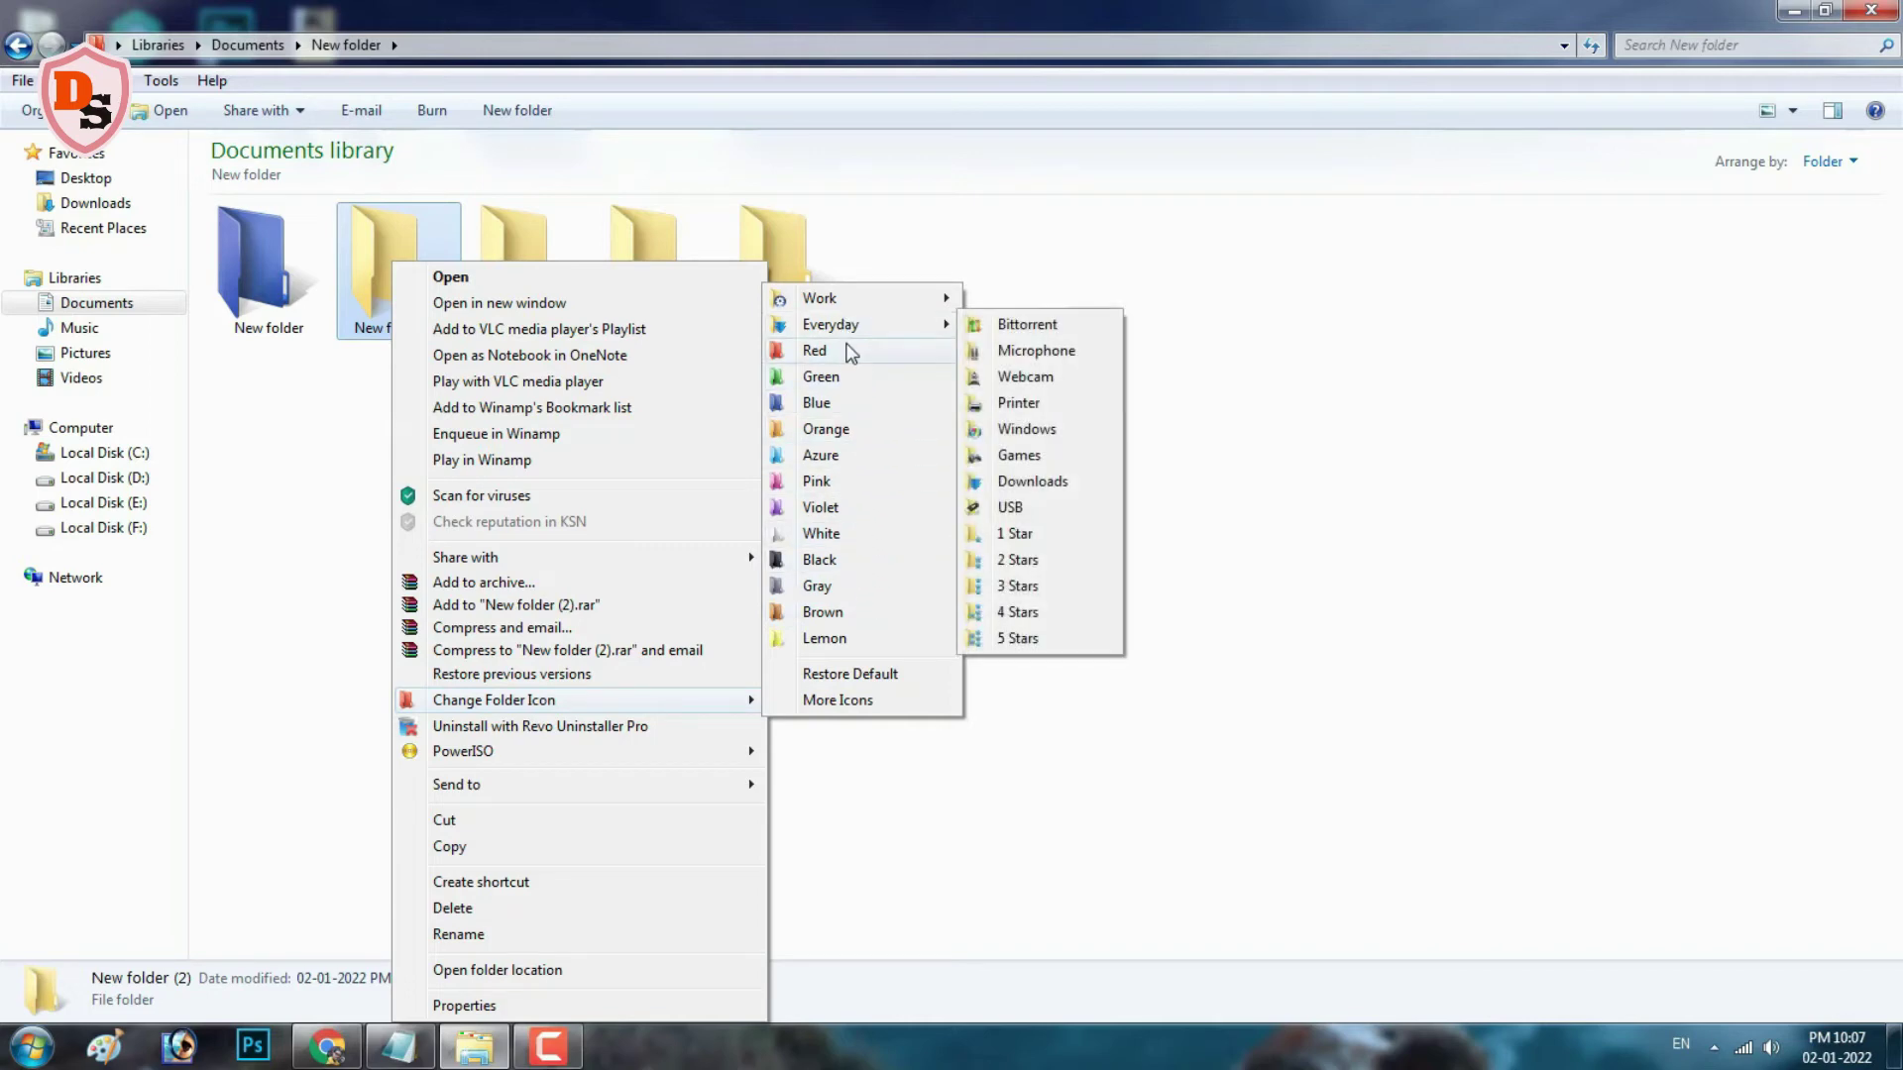
pyautogui.click(836, 377)
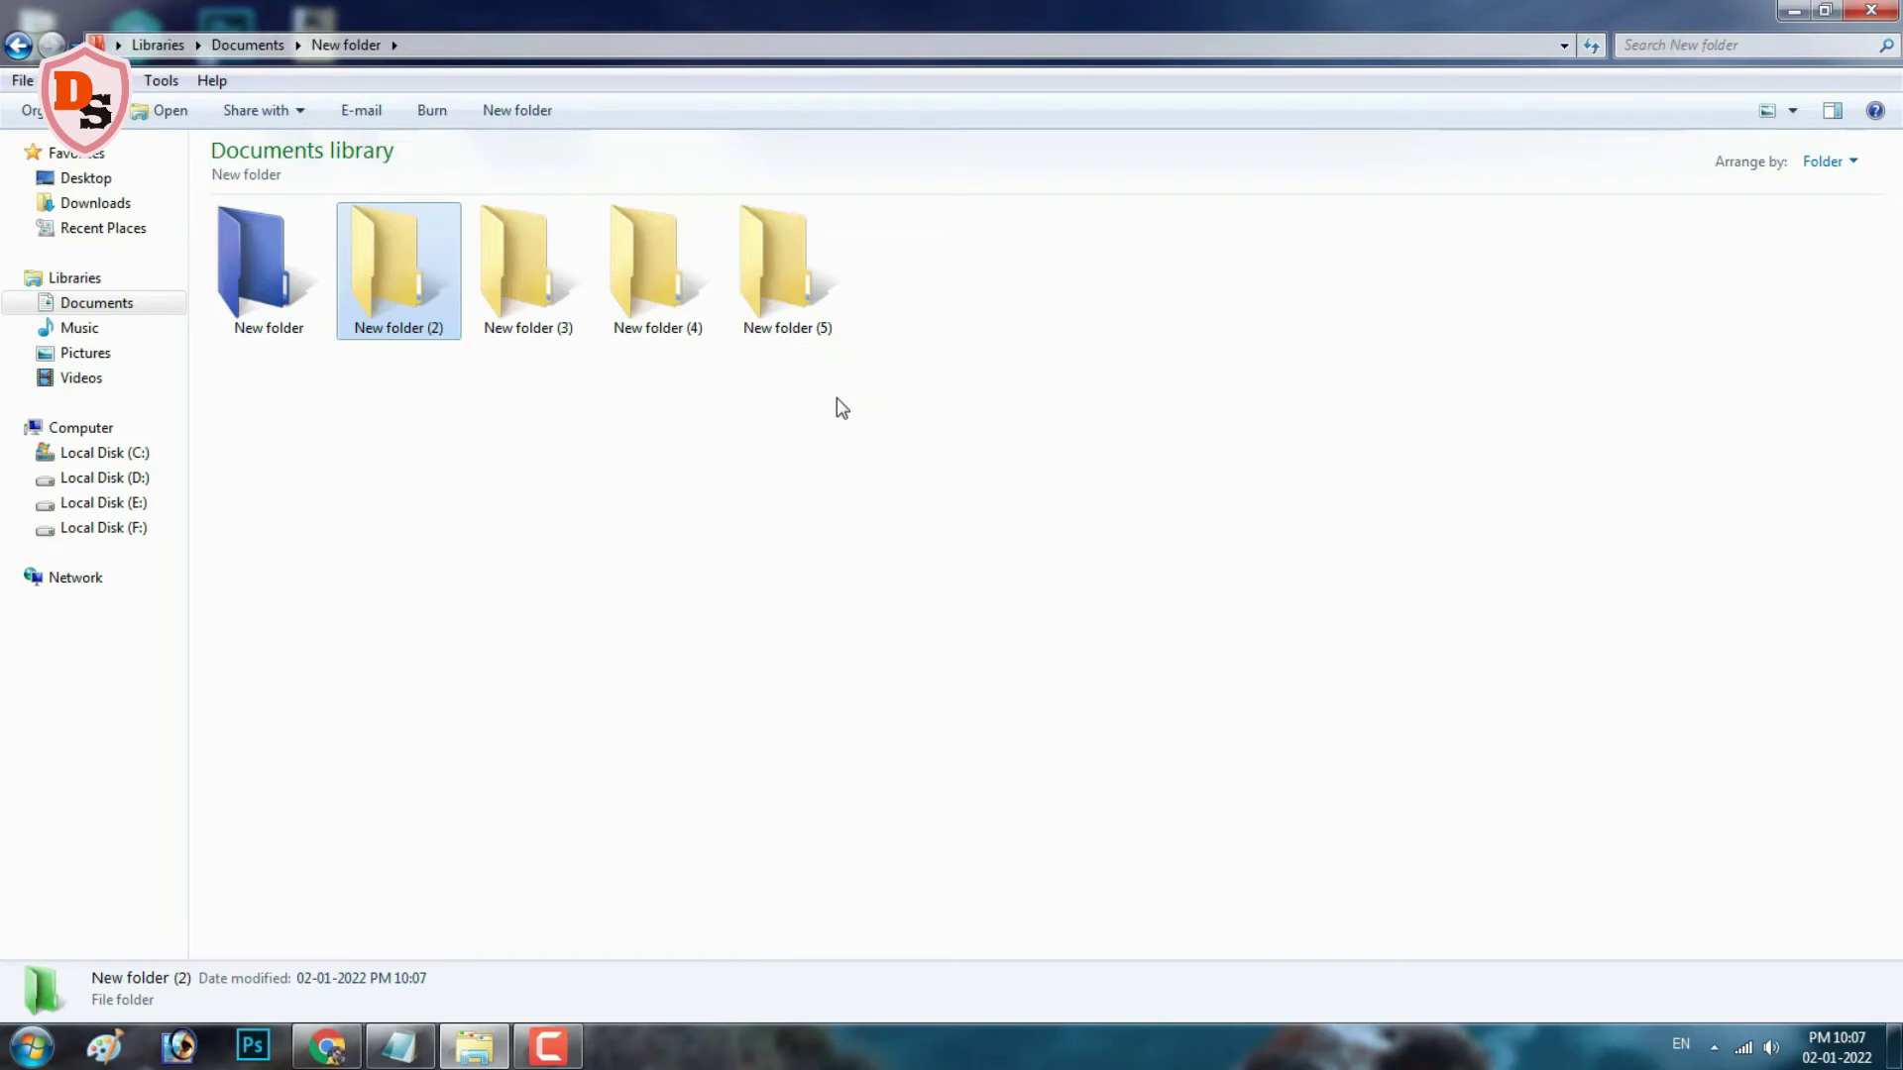
# Step: Refresh the folder view to update the displayed icon of New folder (2)
pyautogui.rightClick(837, 398)
pyautogui.click(938, 530)
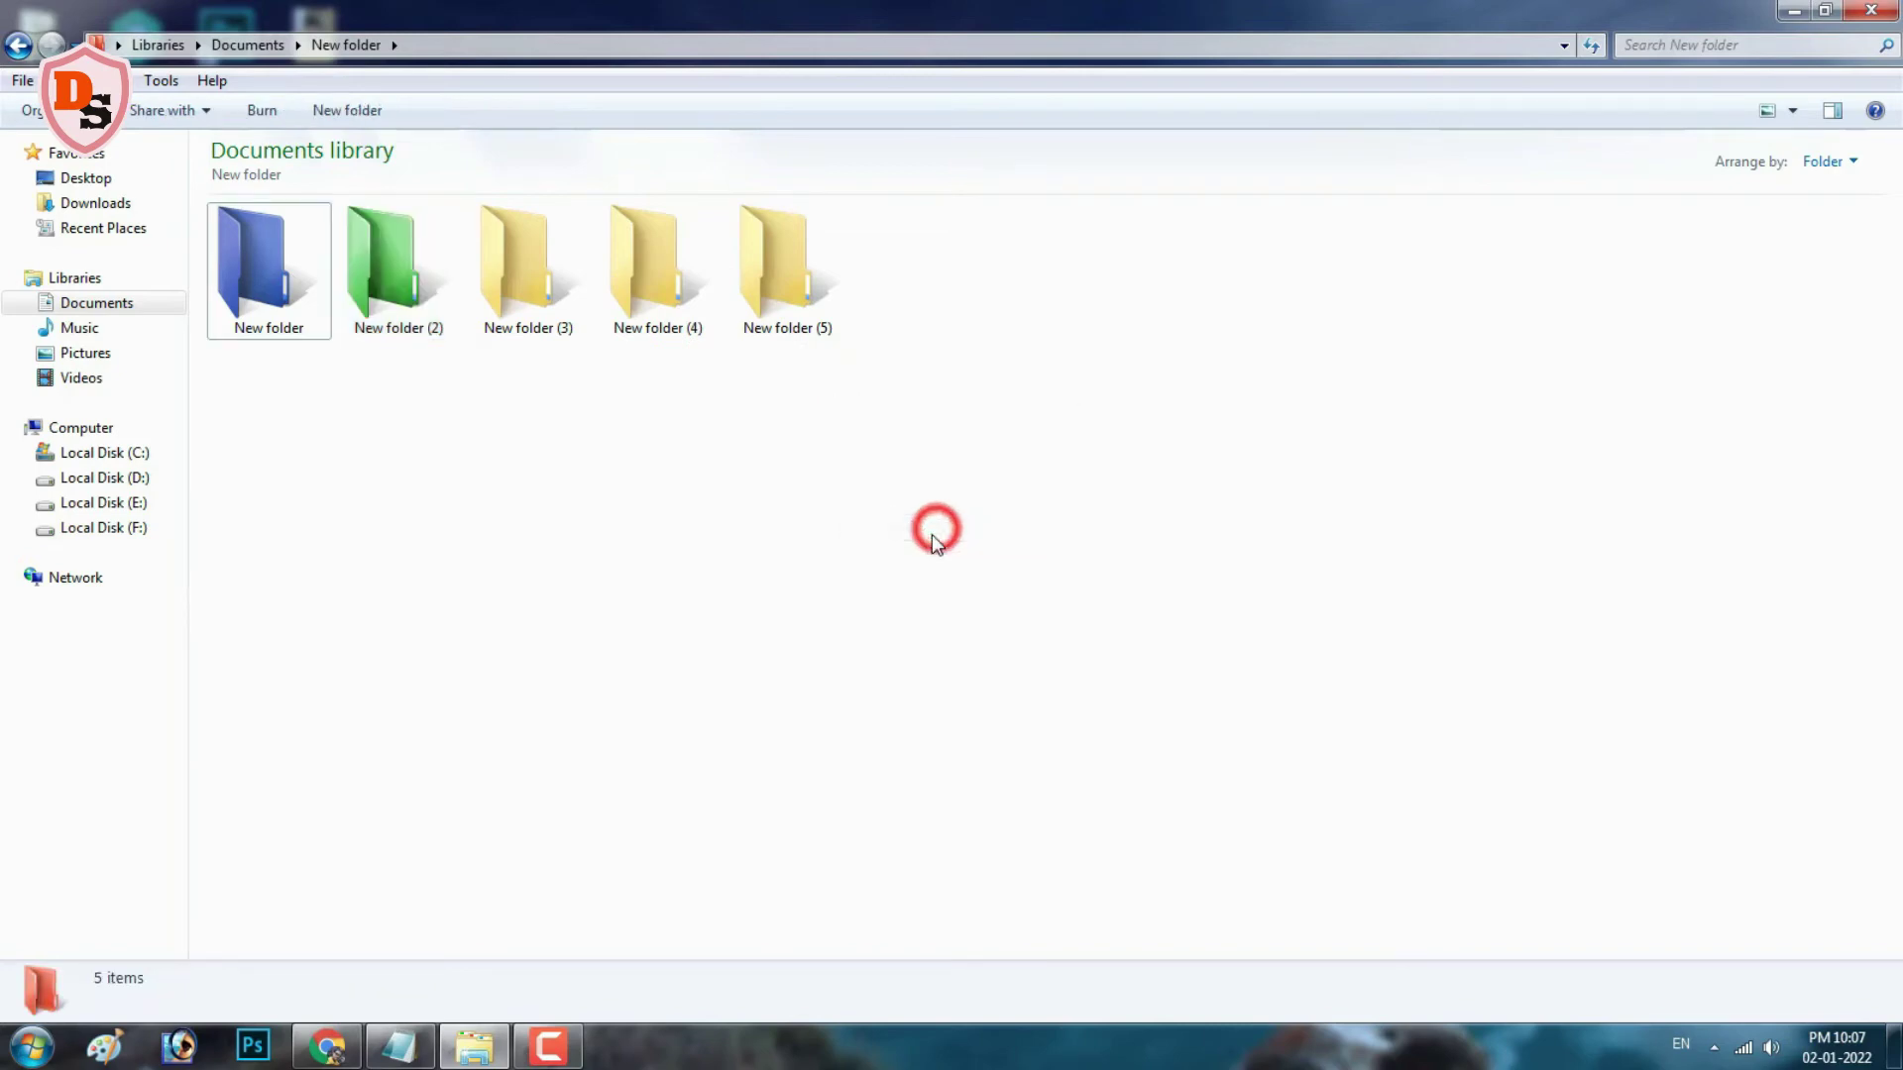
pyautogui.moveTo(338, 197)
pyautogui.mouseDown()
pyautogui.moveTo(448, 197)
pyautogui.moveTo(458, 347)
pyautogui.mouseUp()
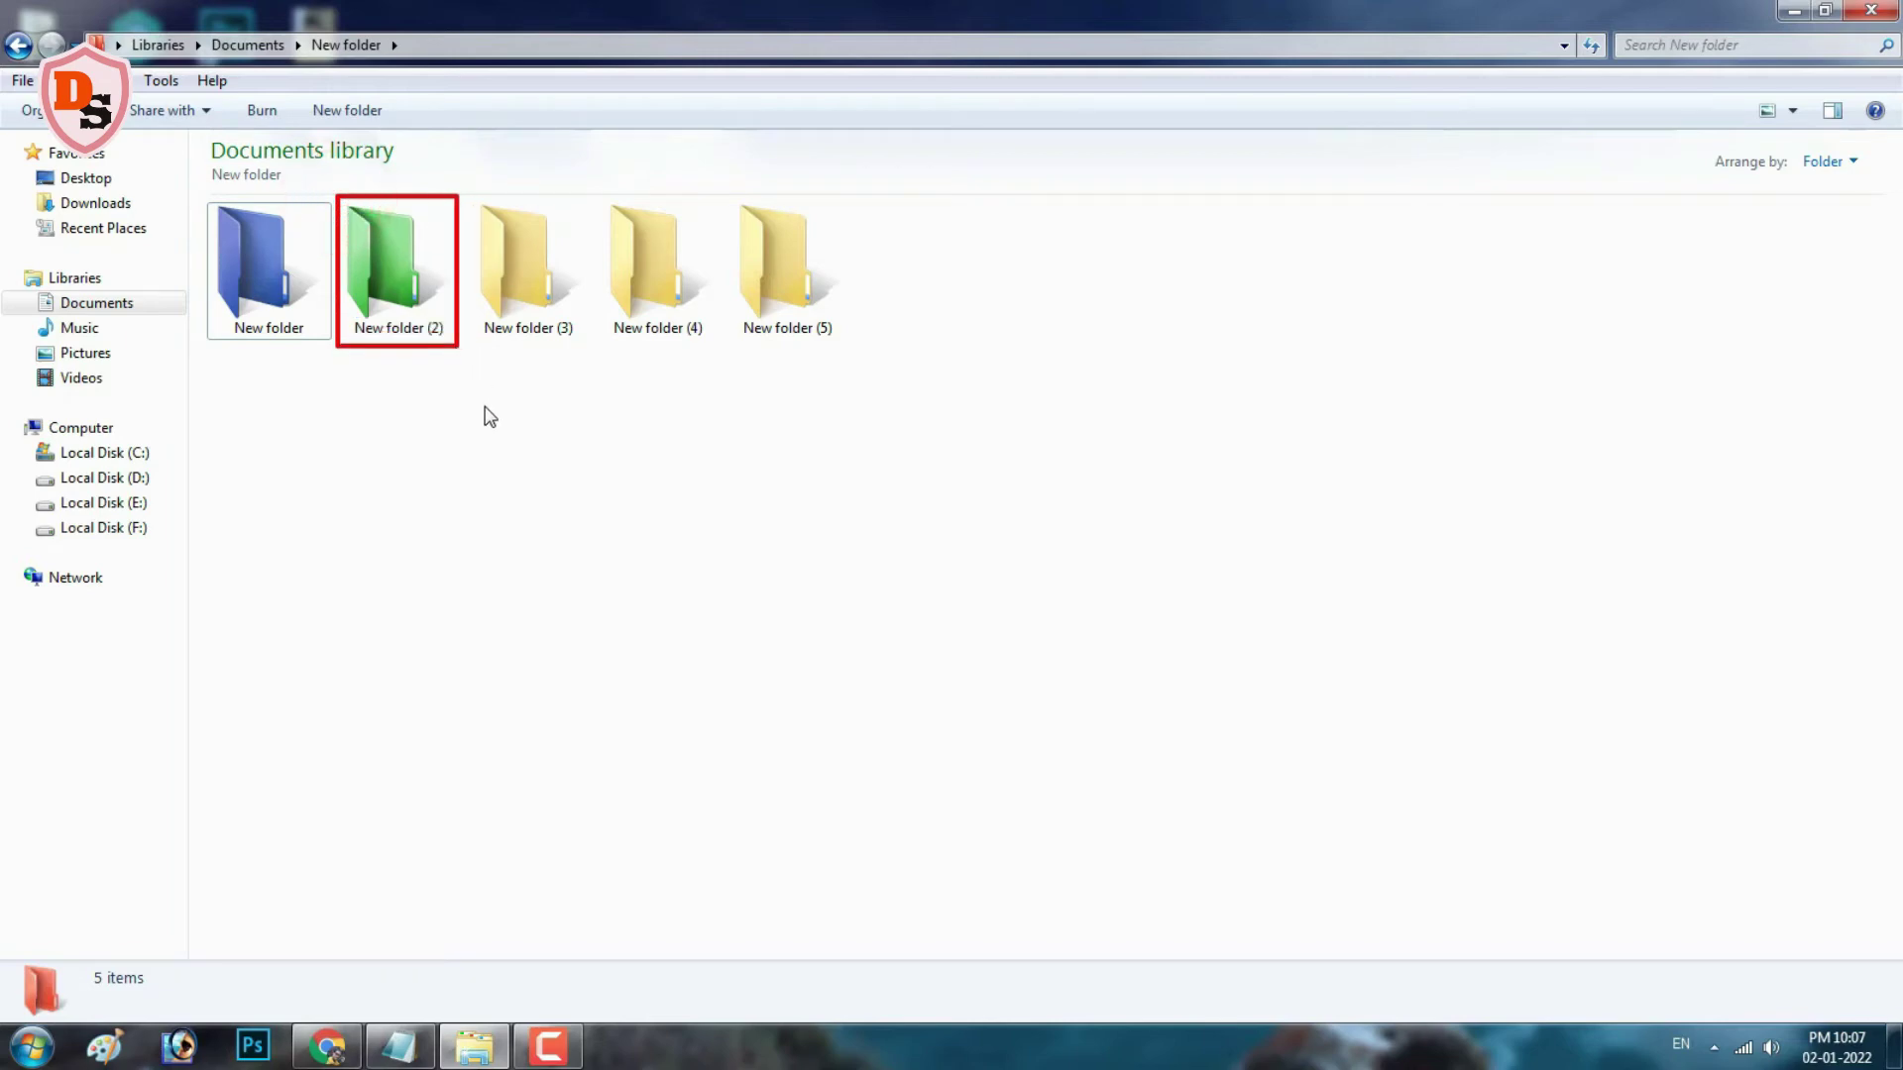
pyautogui.press('Escape')
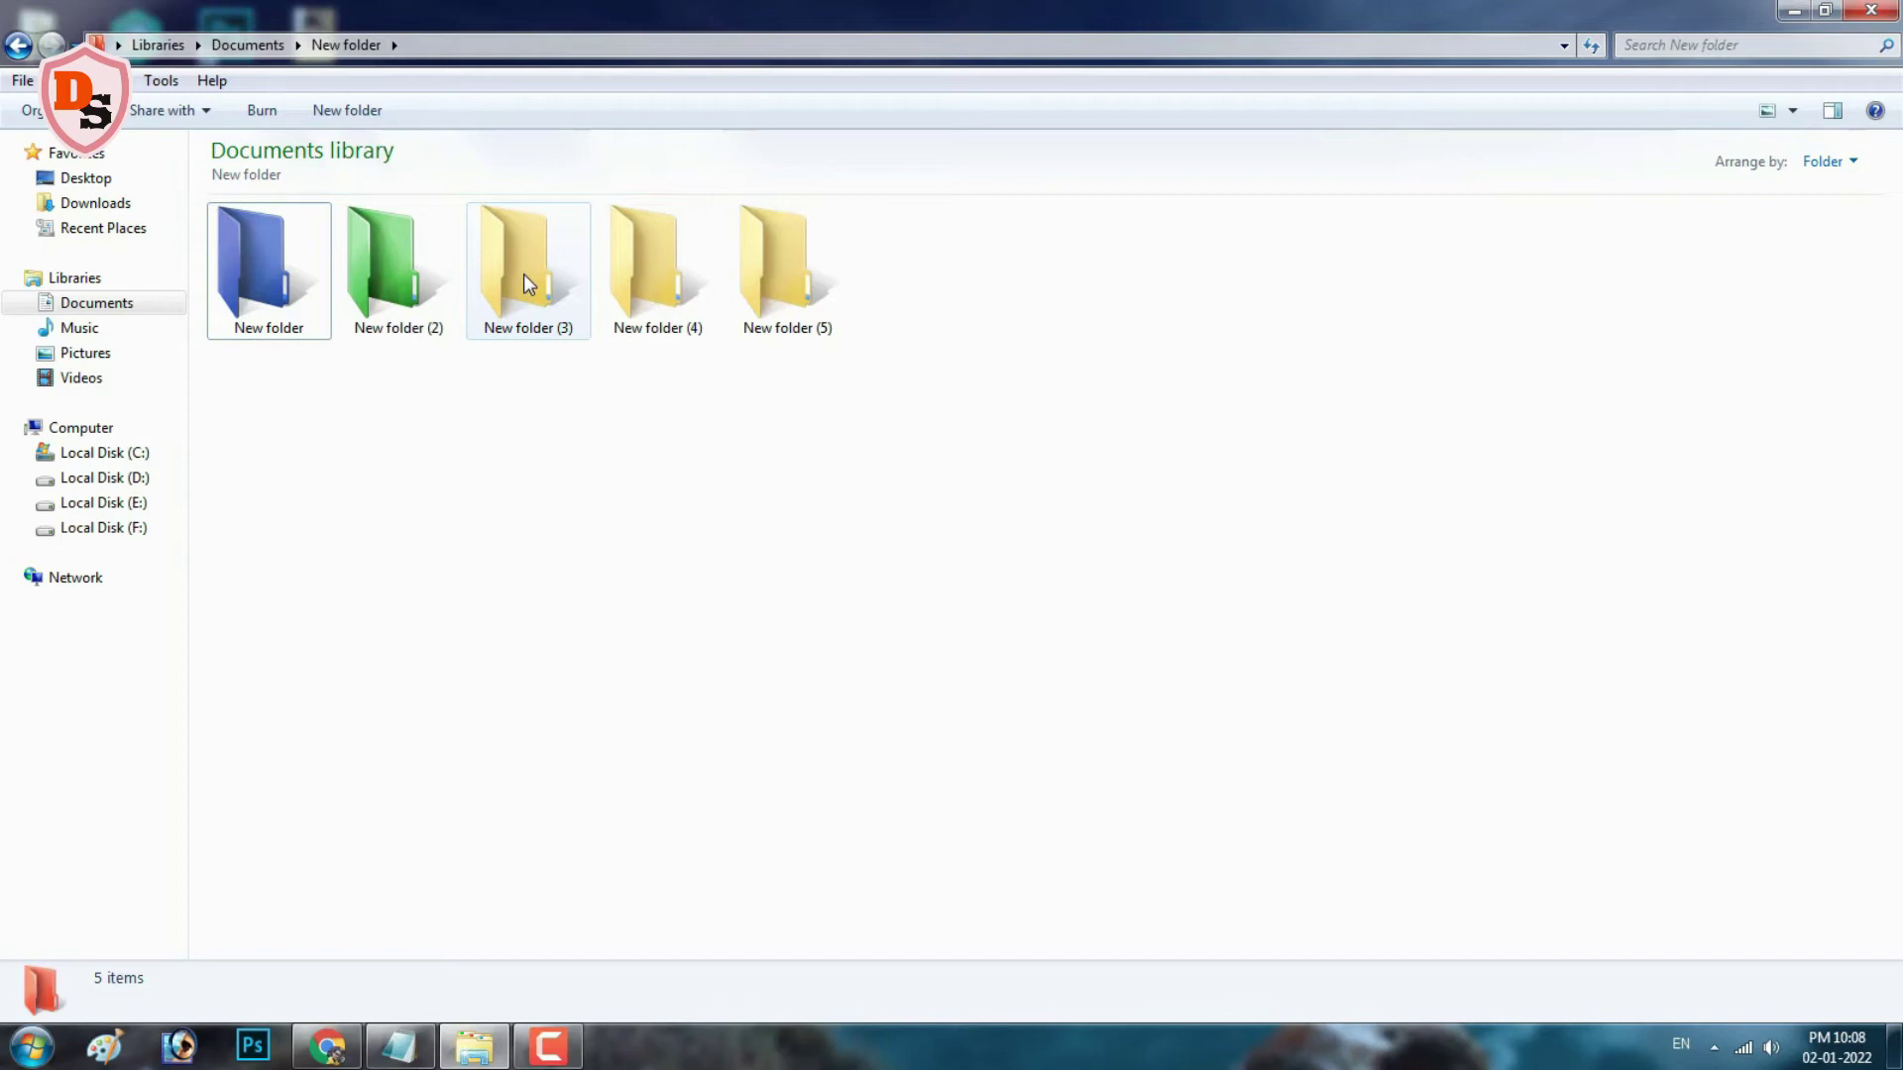
# Step: Change the folder icon of New folder (3) to Pink and refresh the folder view
pyautogui.rightClick(524, 275)
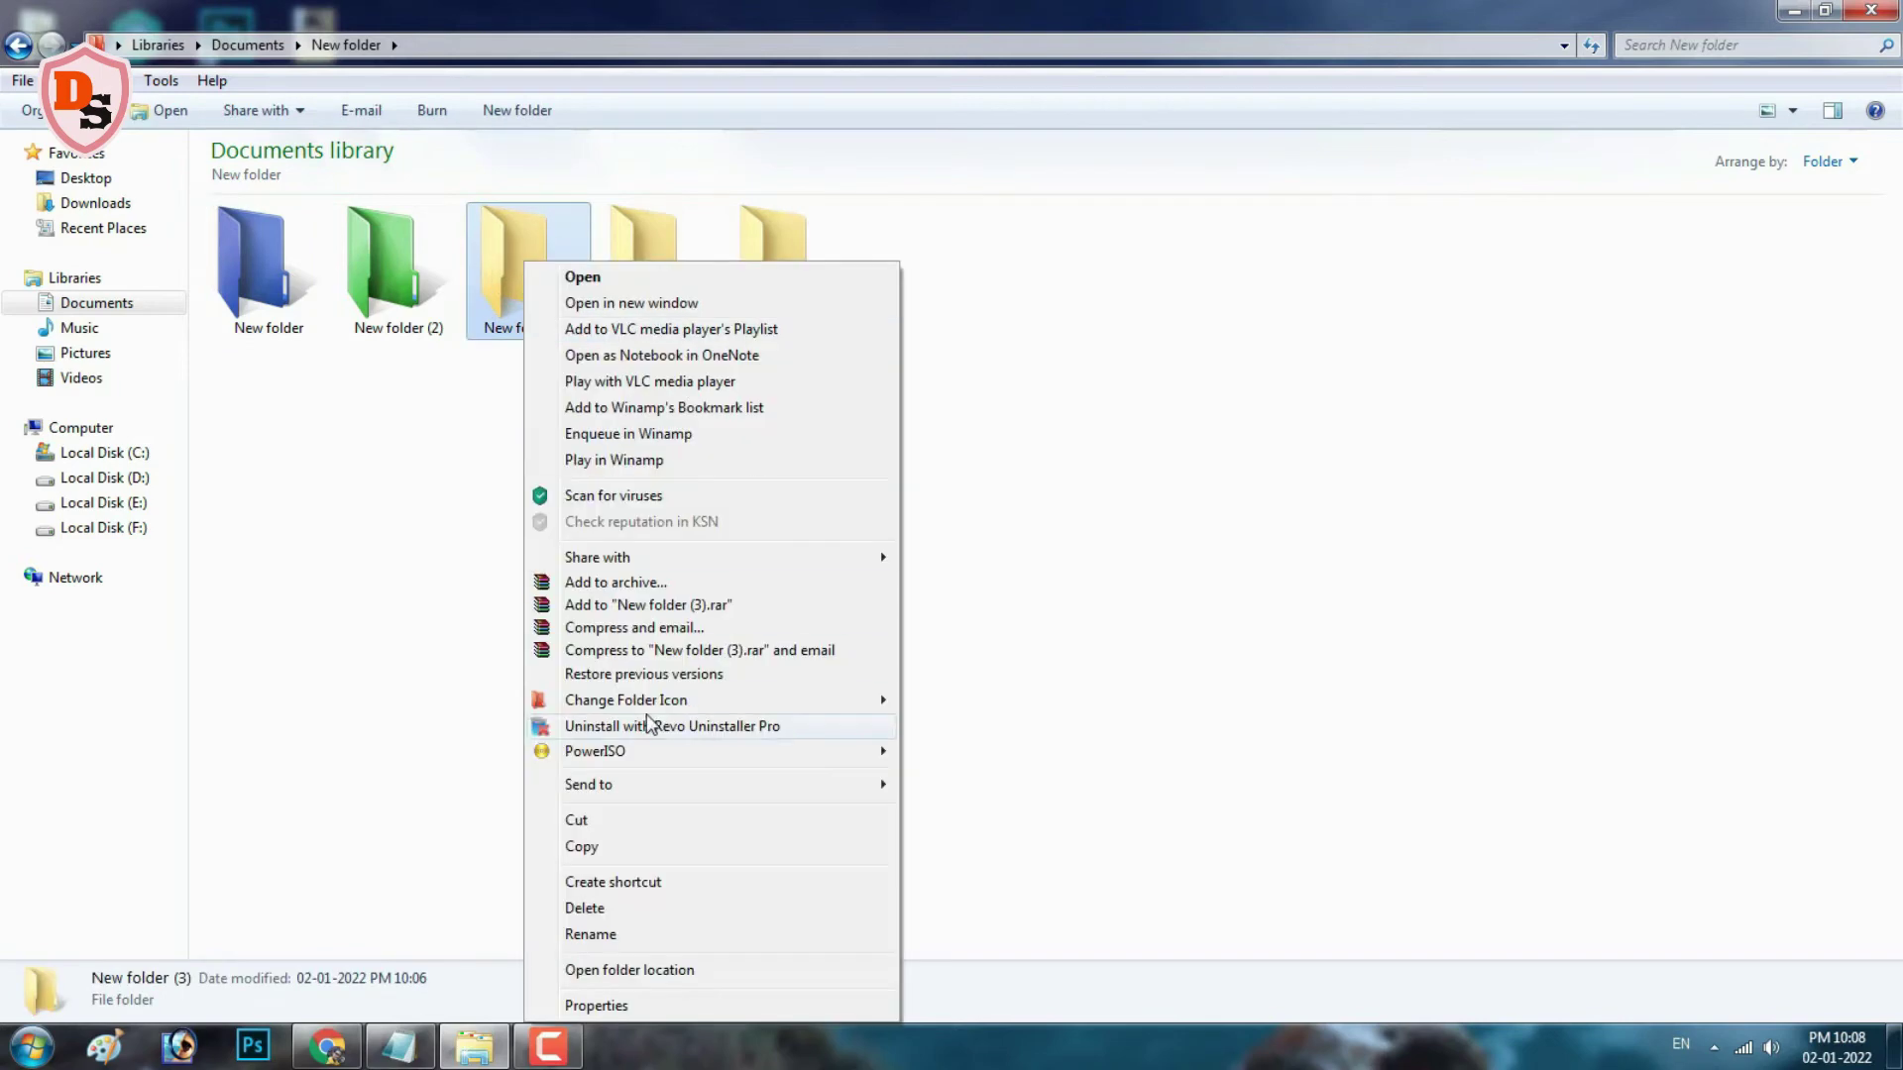
pyautogui.moveTo(872, 708)
pyautogui.click(960, 482)
pyautogui.rightClick(964, 485)
pyautogui.click(1062, 612)
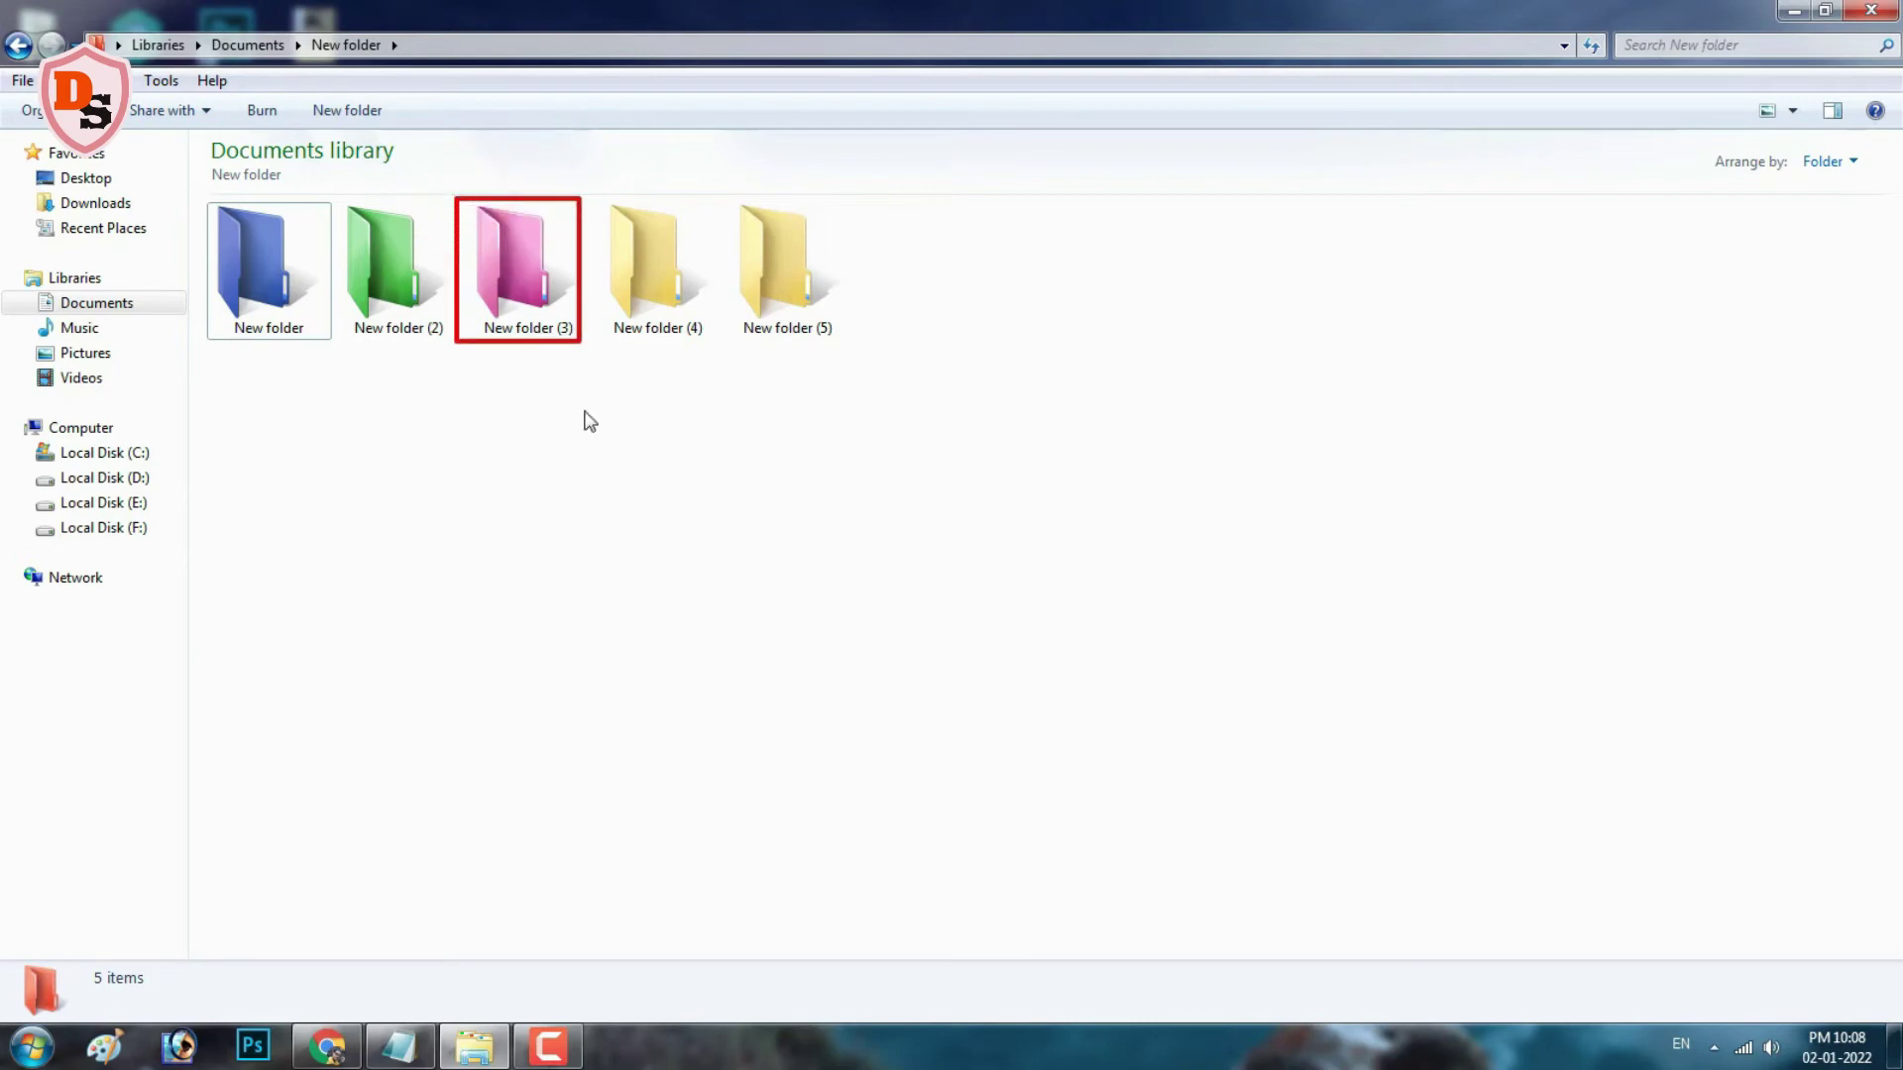
# Step: Launch FolderIco and add New folder (4) to its folder list
pyautogui.click(659, 261)
pyautogui.click(32, 1047)
pyautogui.click(89, 807)
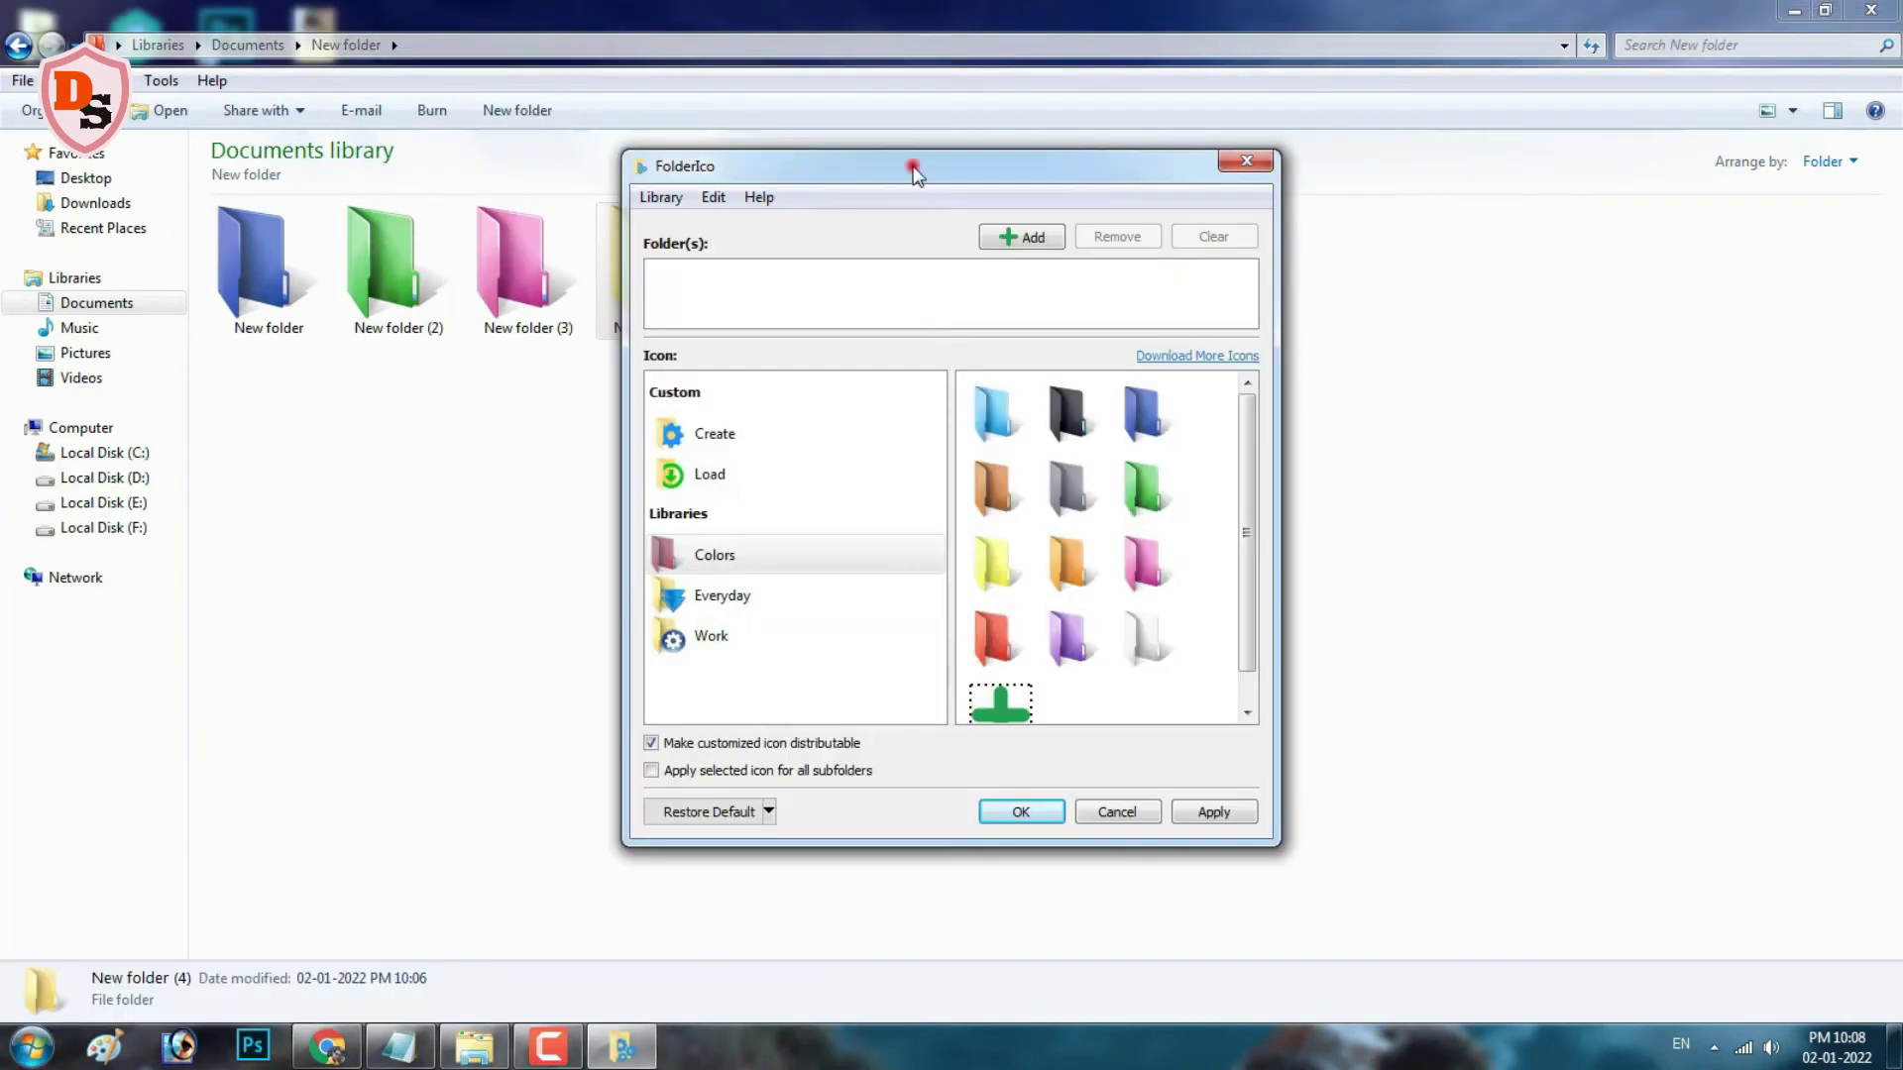
pyautogui.click(1368, 240)
pyautogui.click(1665, 369)
pyautogui.click(1686, 710)
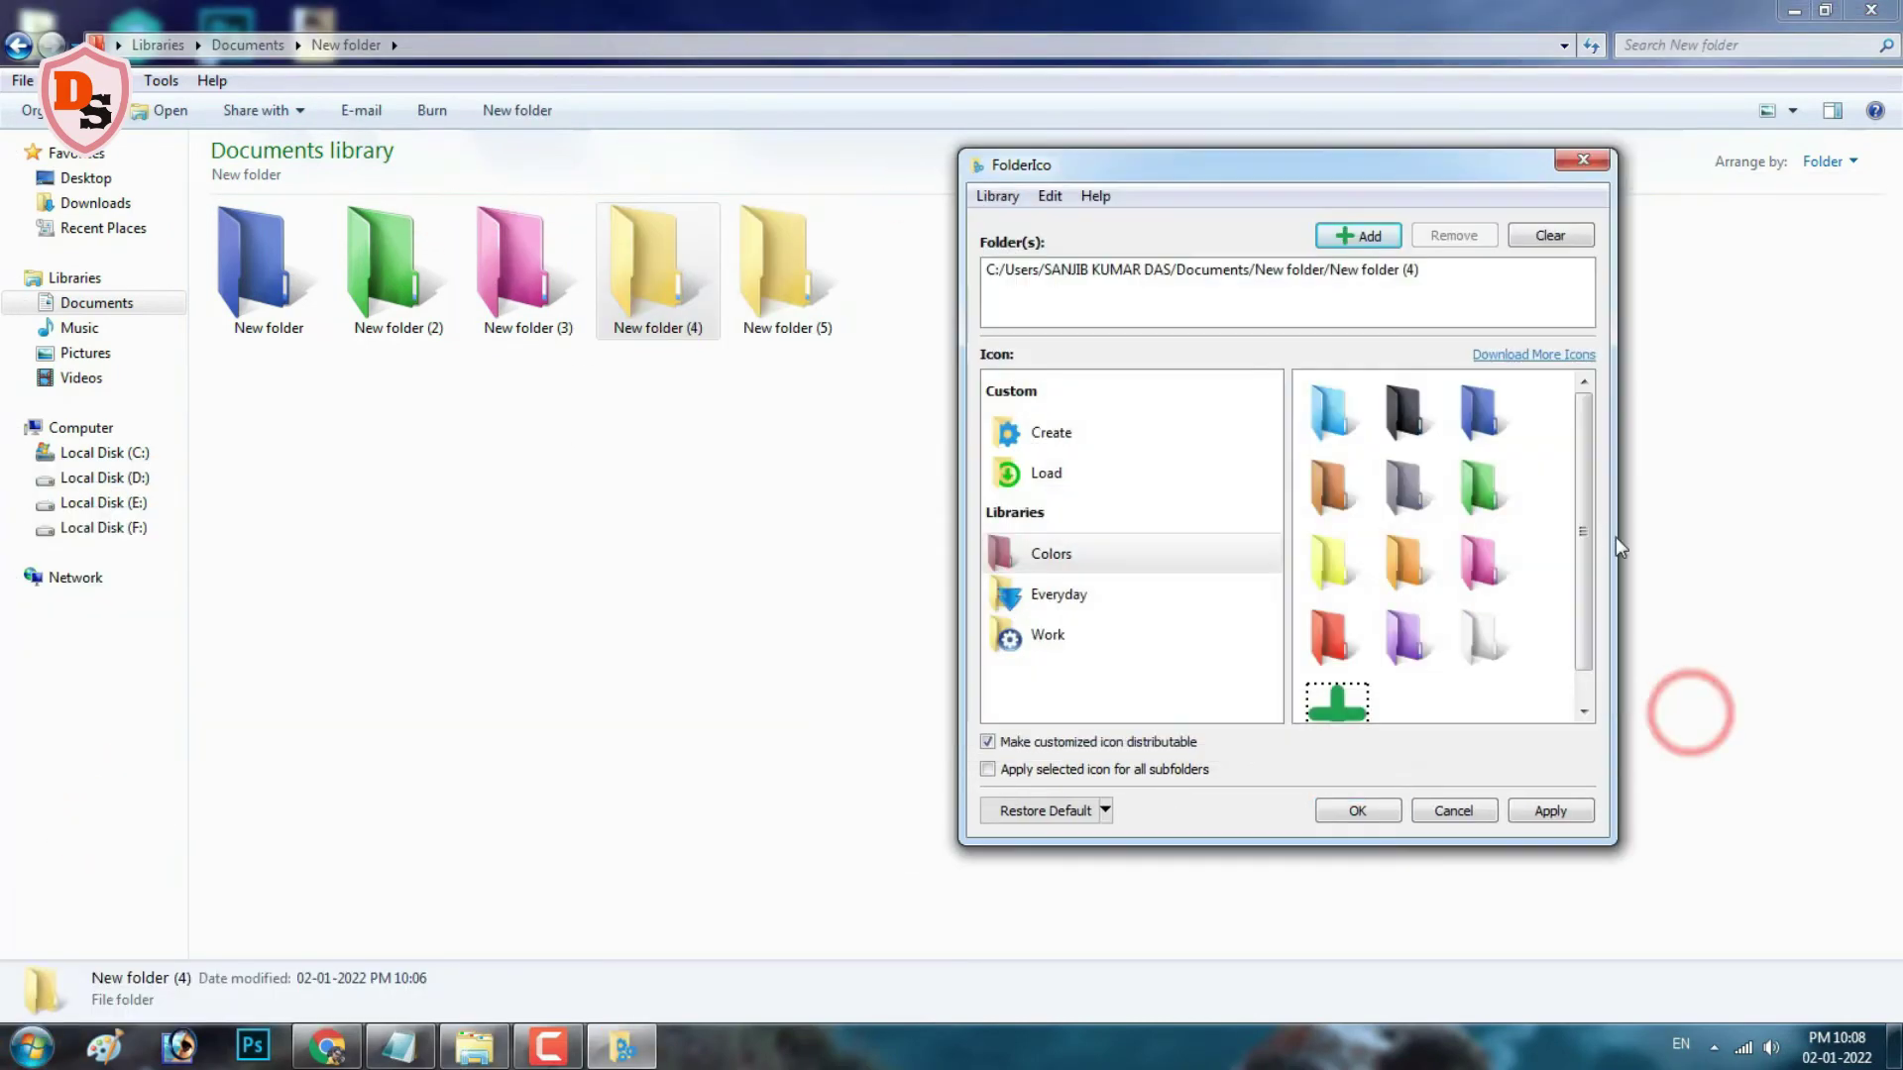
# Step: Apply the black icon from the Colors library to New folder (4), close FolderIco and refresh the folder view
pyautogui.click(1403, 413)
pyautogui.click(1550, 811)
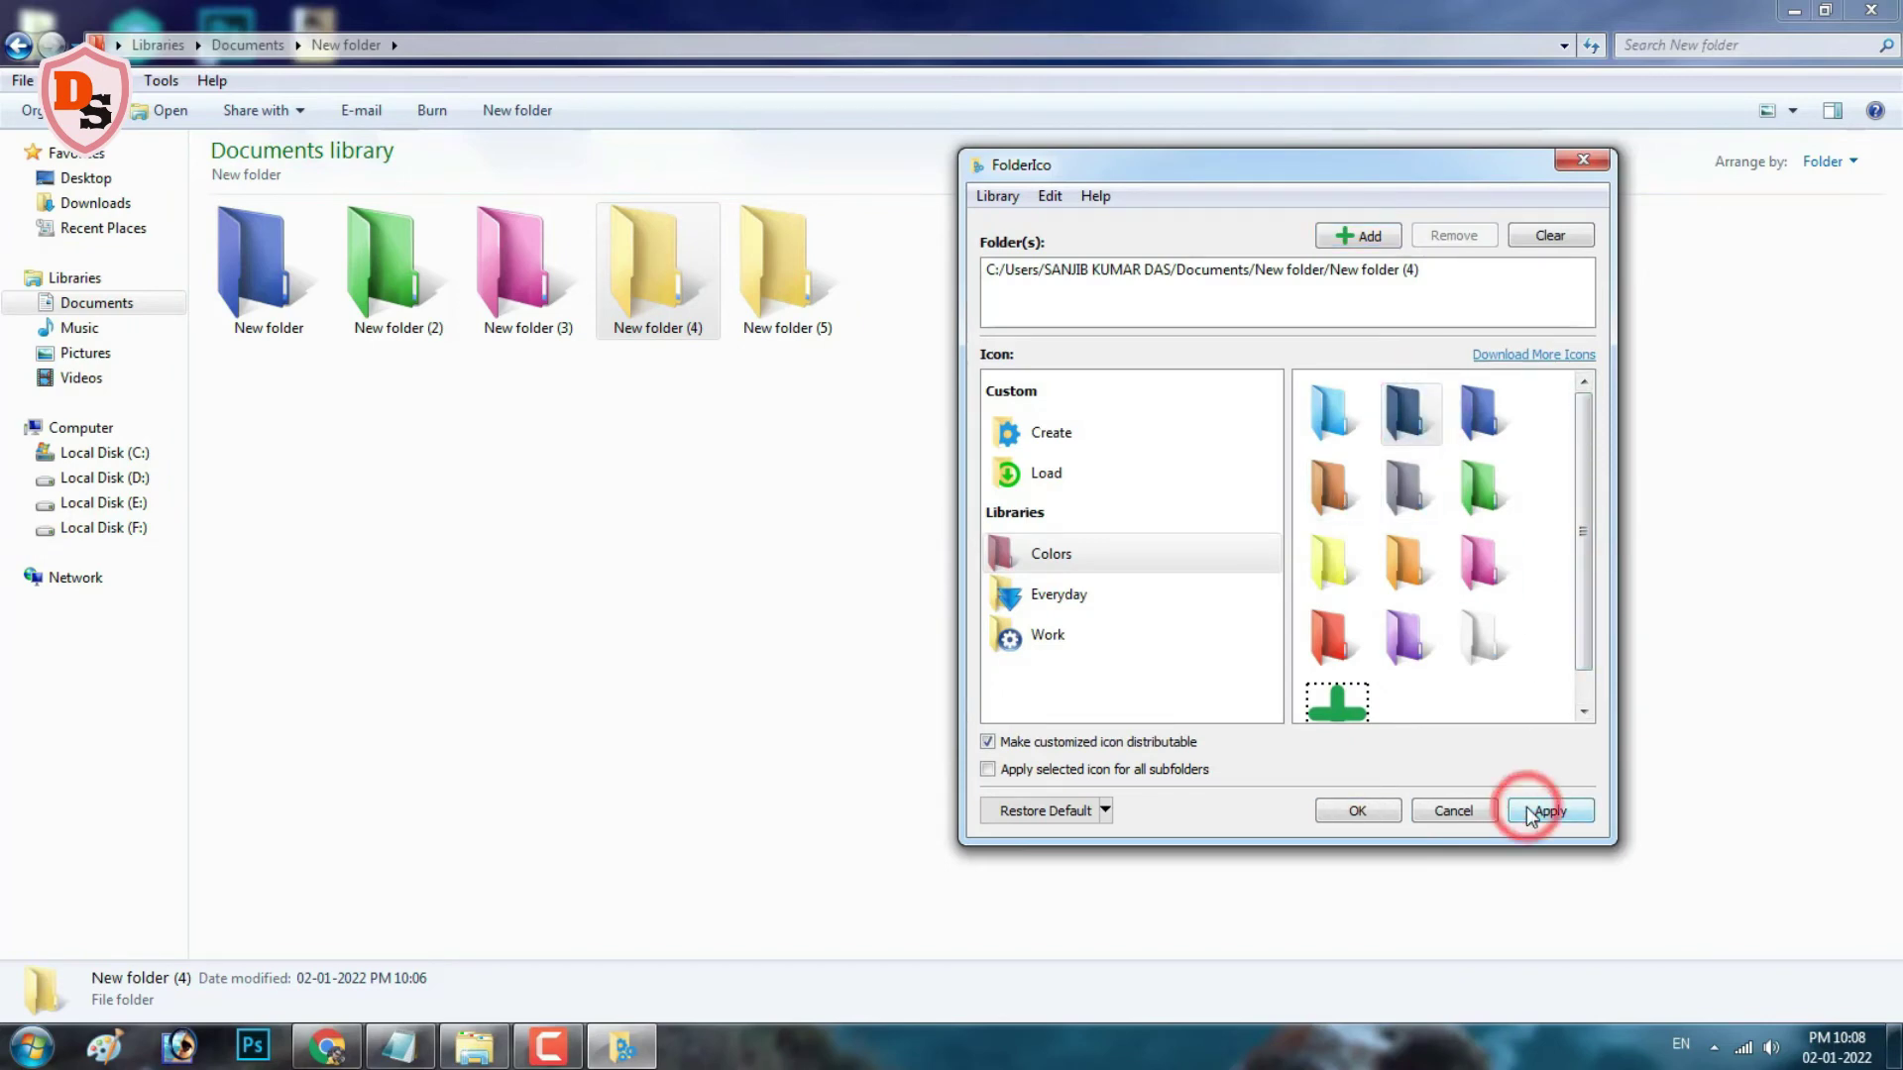
pyautogui.click(1356, 808)
pyautogui.rightClick(886, 499)
pyautogui.click(1014, 626)
pyautogui.moveTo(585, 191)
pyautogui.mouseDown()
pyautogui.moveTo(722, 212)
pyautogui.moveTo(719, 346)
pyautogui.mouseUp()
# Step: Change the folder icon of New folder (5) to Violet and refresh the folder view
pyautogui.rightClick(778, 266)
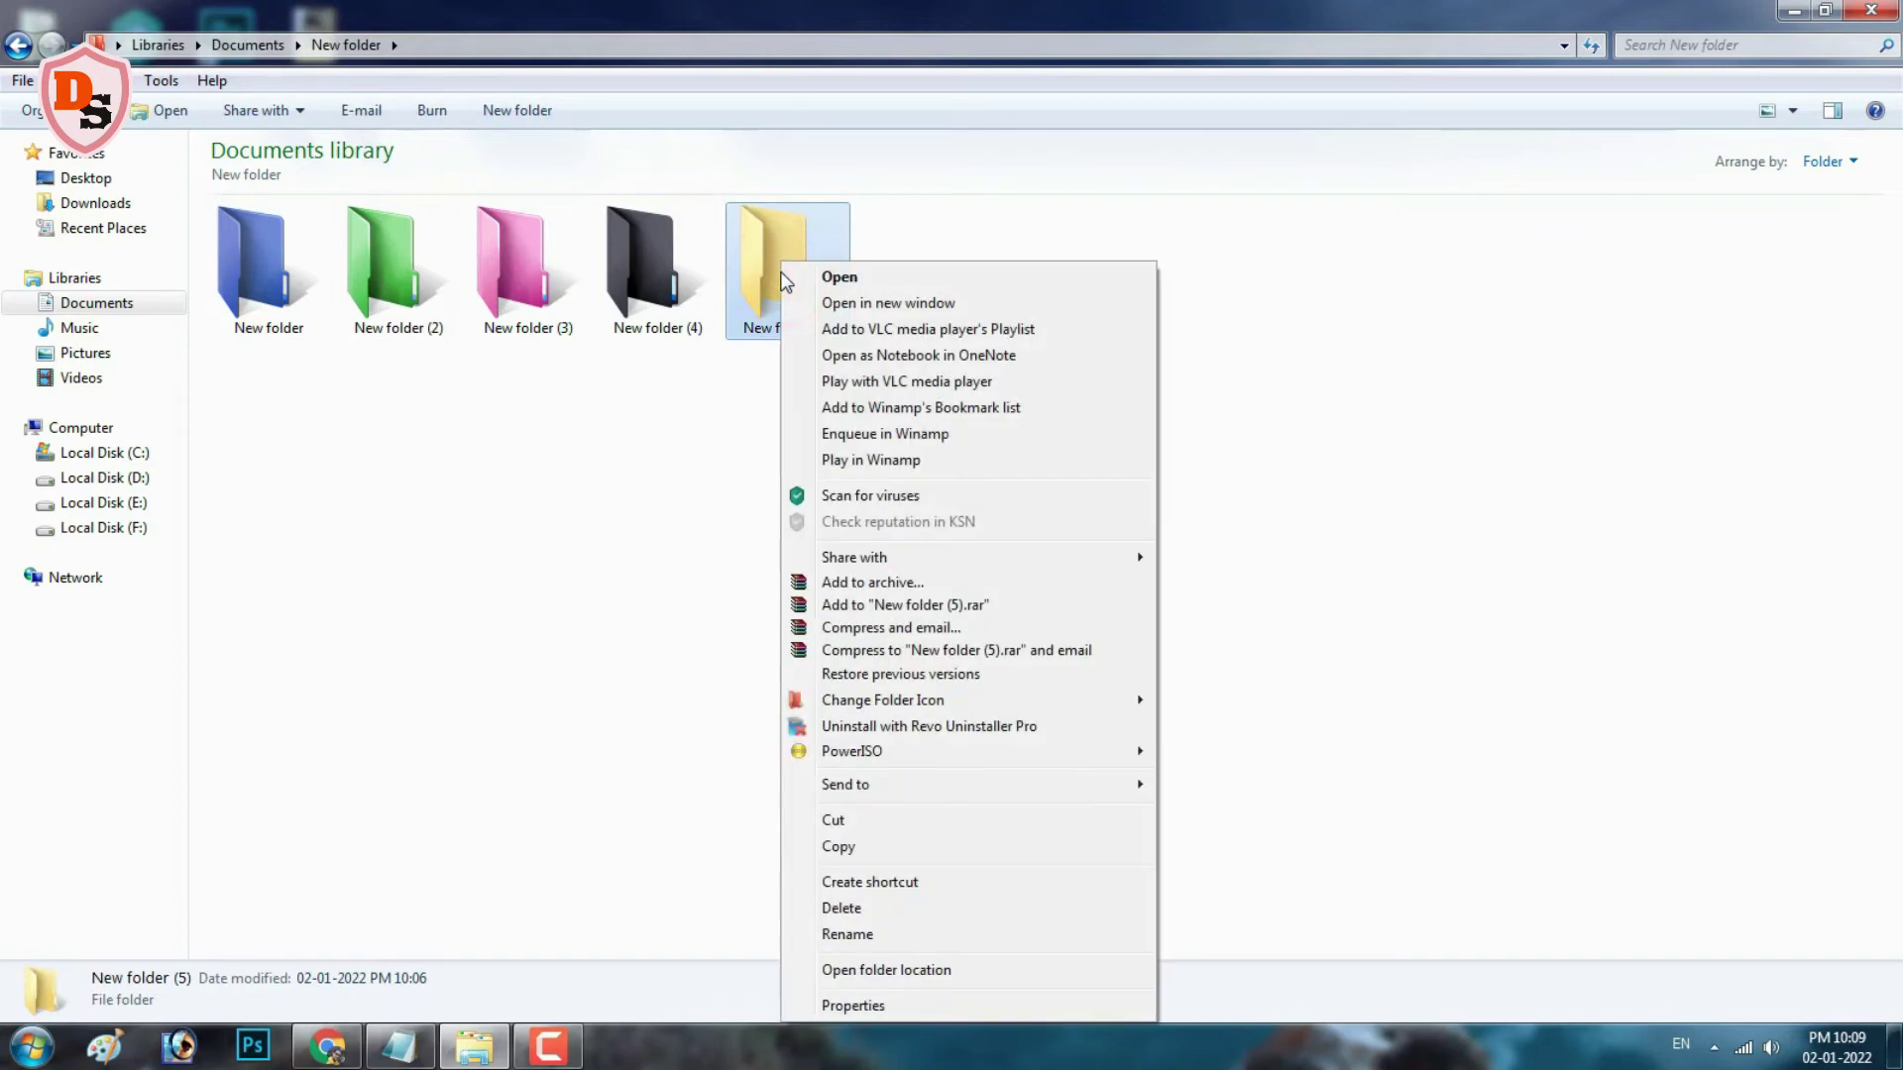
pyautogui.moveTo(947, 703)
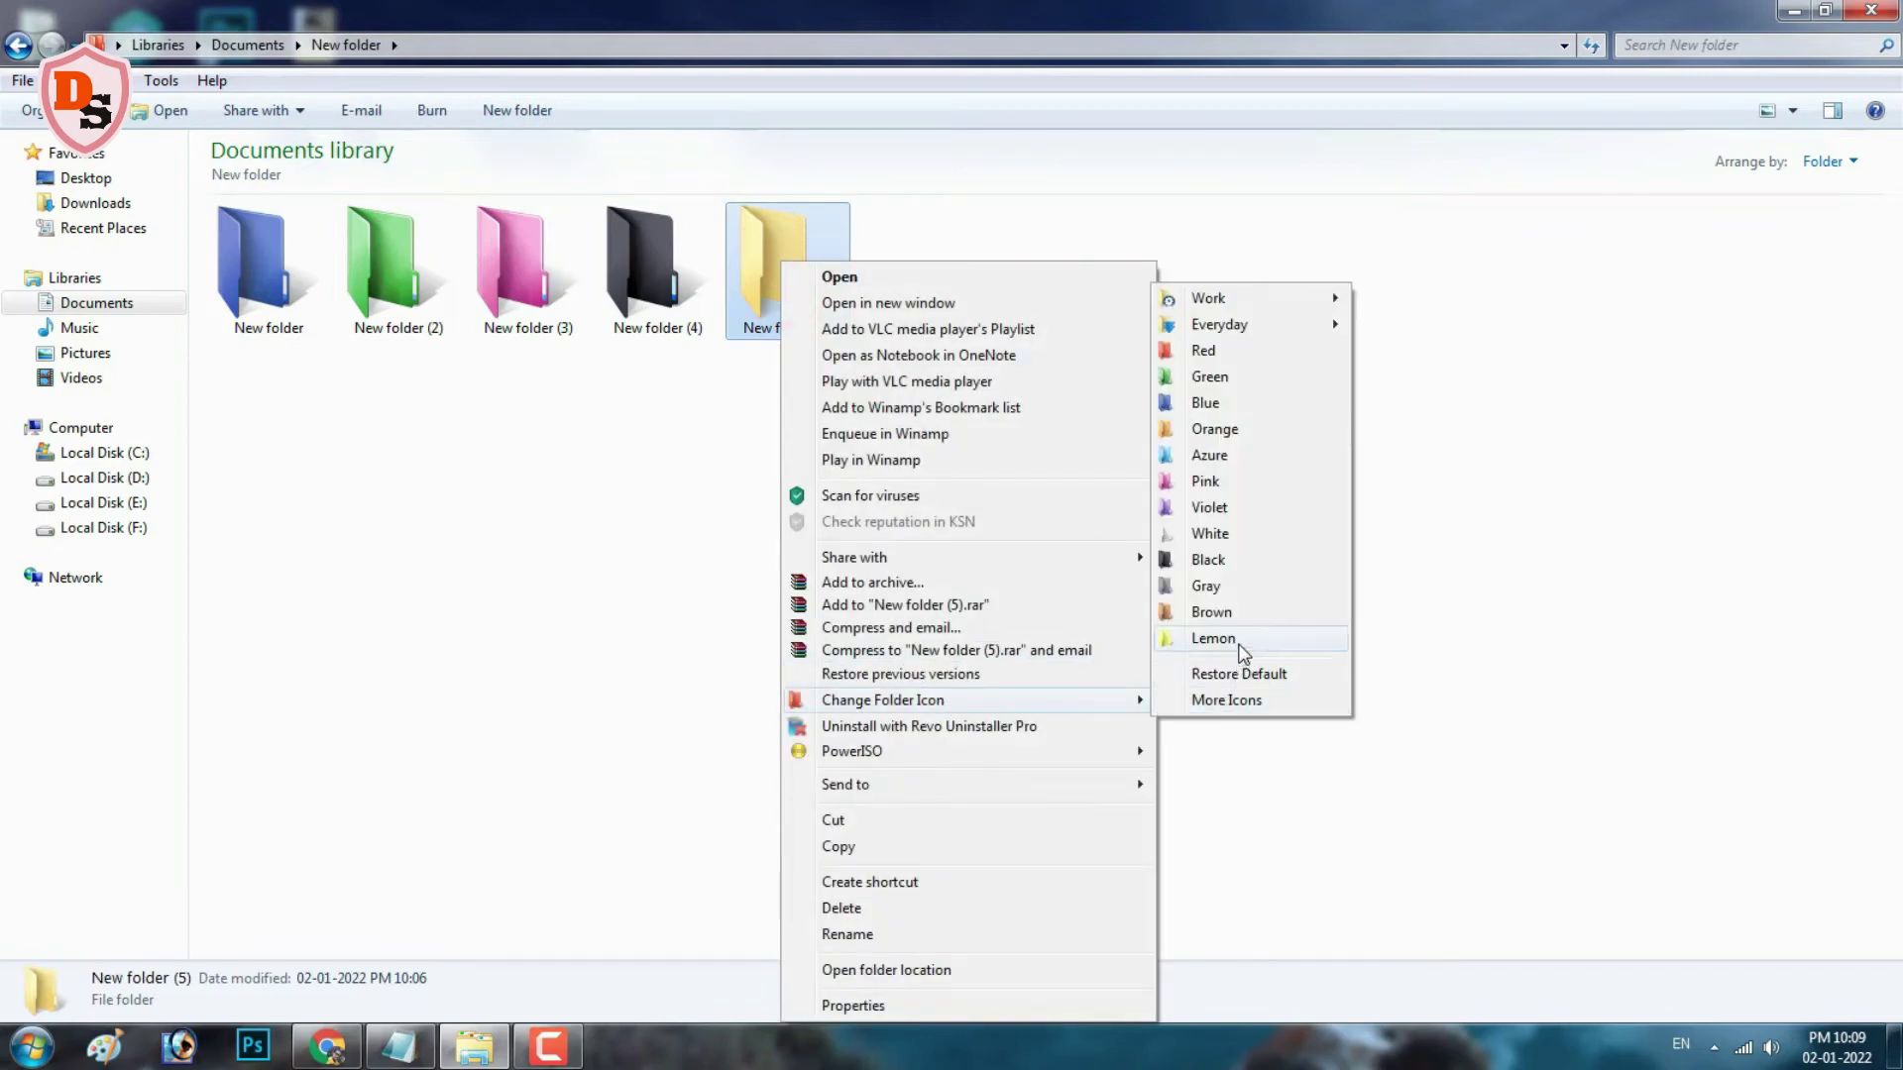
pyautogui.click(1254, 509)
pyautogui.rightClick(1241, 509)
pyautogui.click(1381, 635)
pyautogui.moveTo(730, 199); pyautogui.dragTo(845, 357)
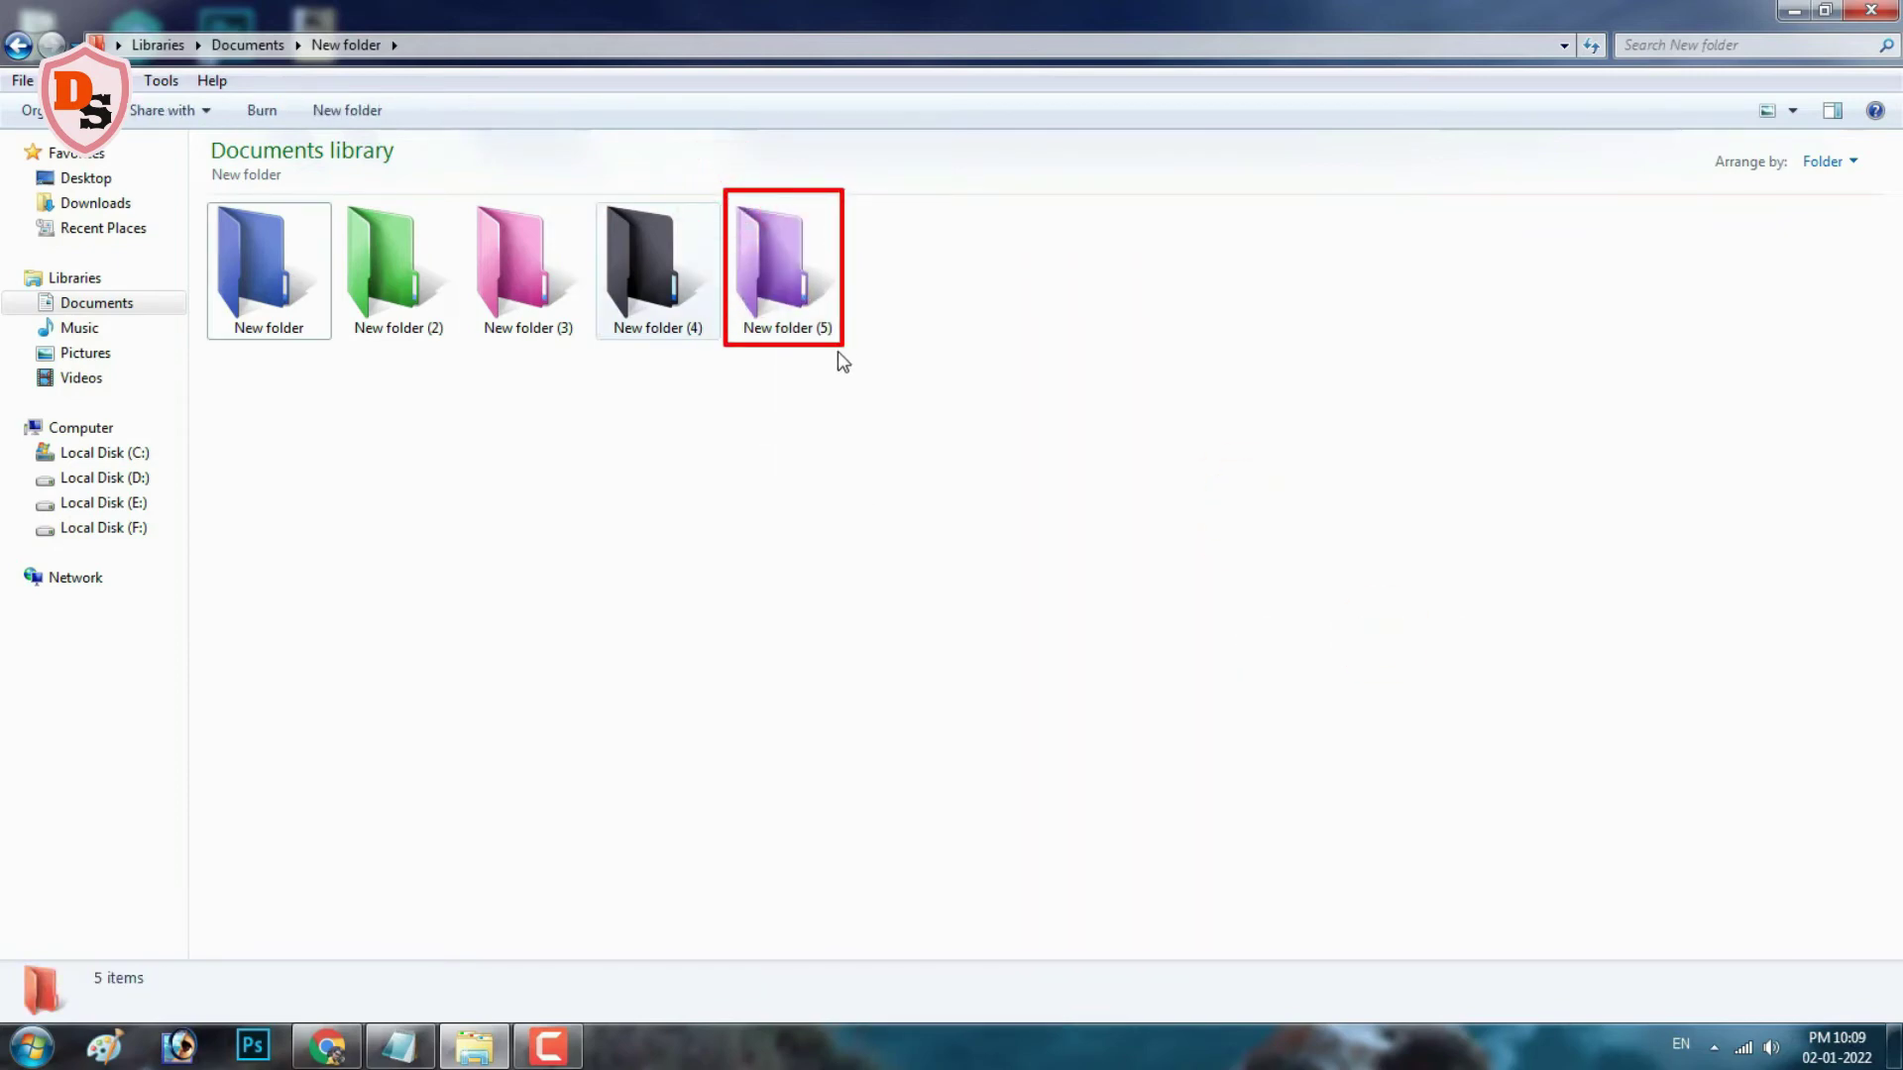
pyautogui.moveTo(186, 195)
pyautogui.mouseDown()
pyautogui.moveTo(849, 253)
pyautogui.moveTo(854, 357)
pyautogui.mouseUp()
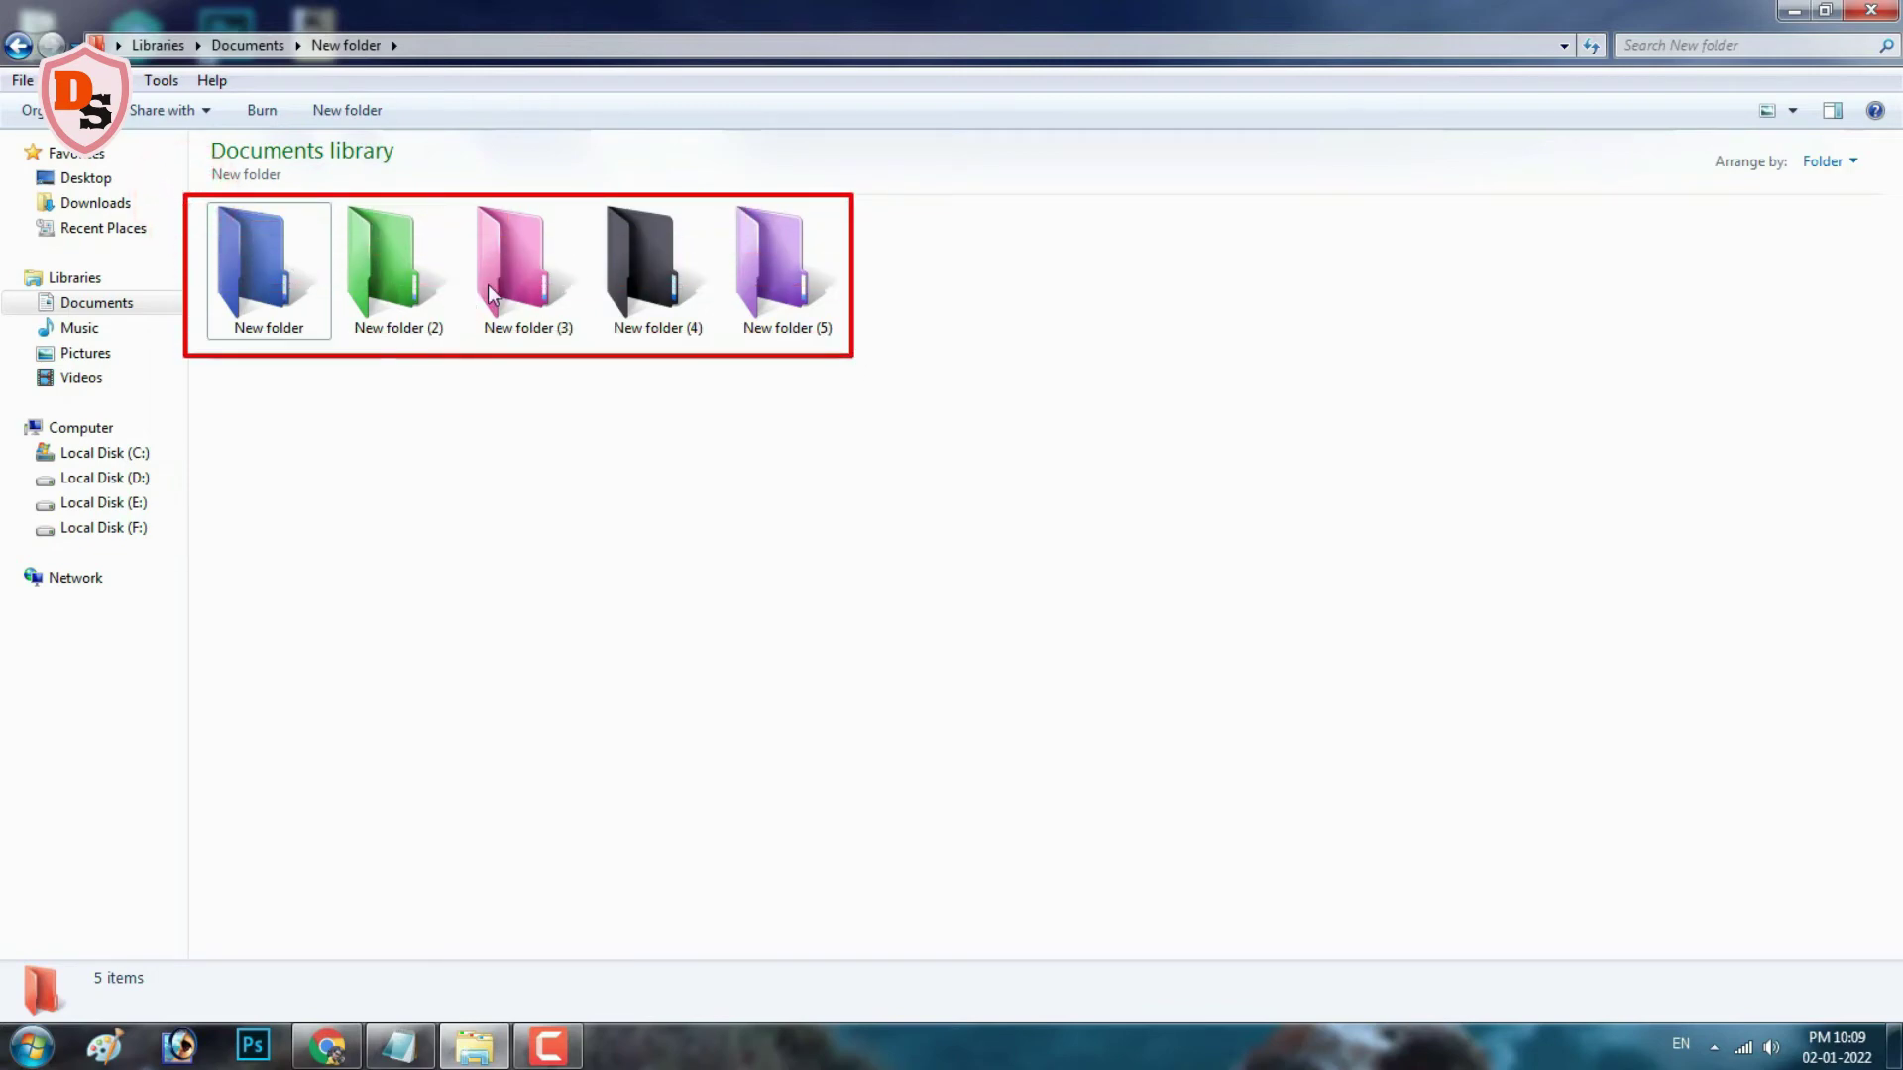
# Step: Restore the default folder icon of New folder (5) directly from Explorer
pyautogui.click(790, 280)
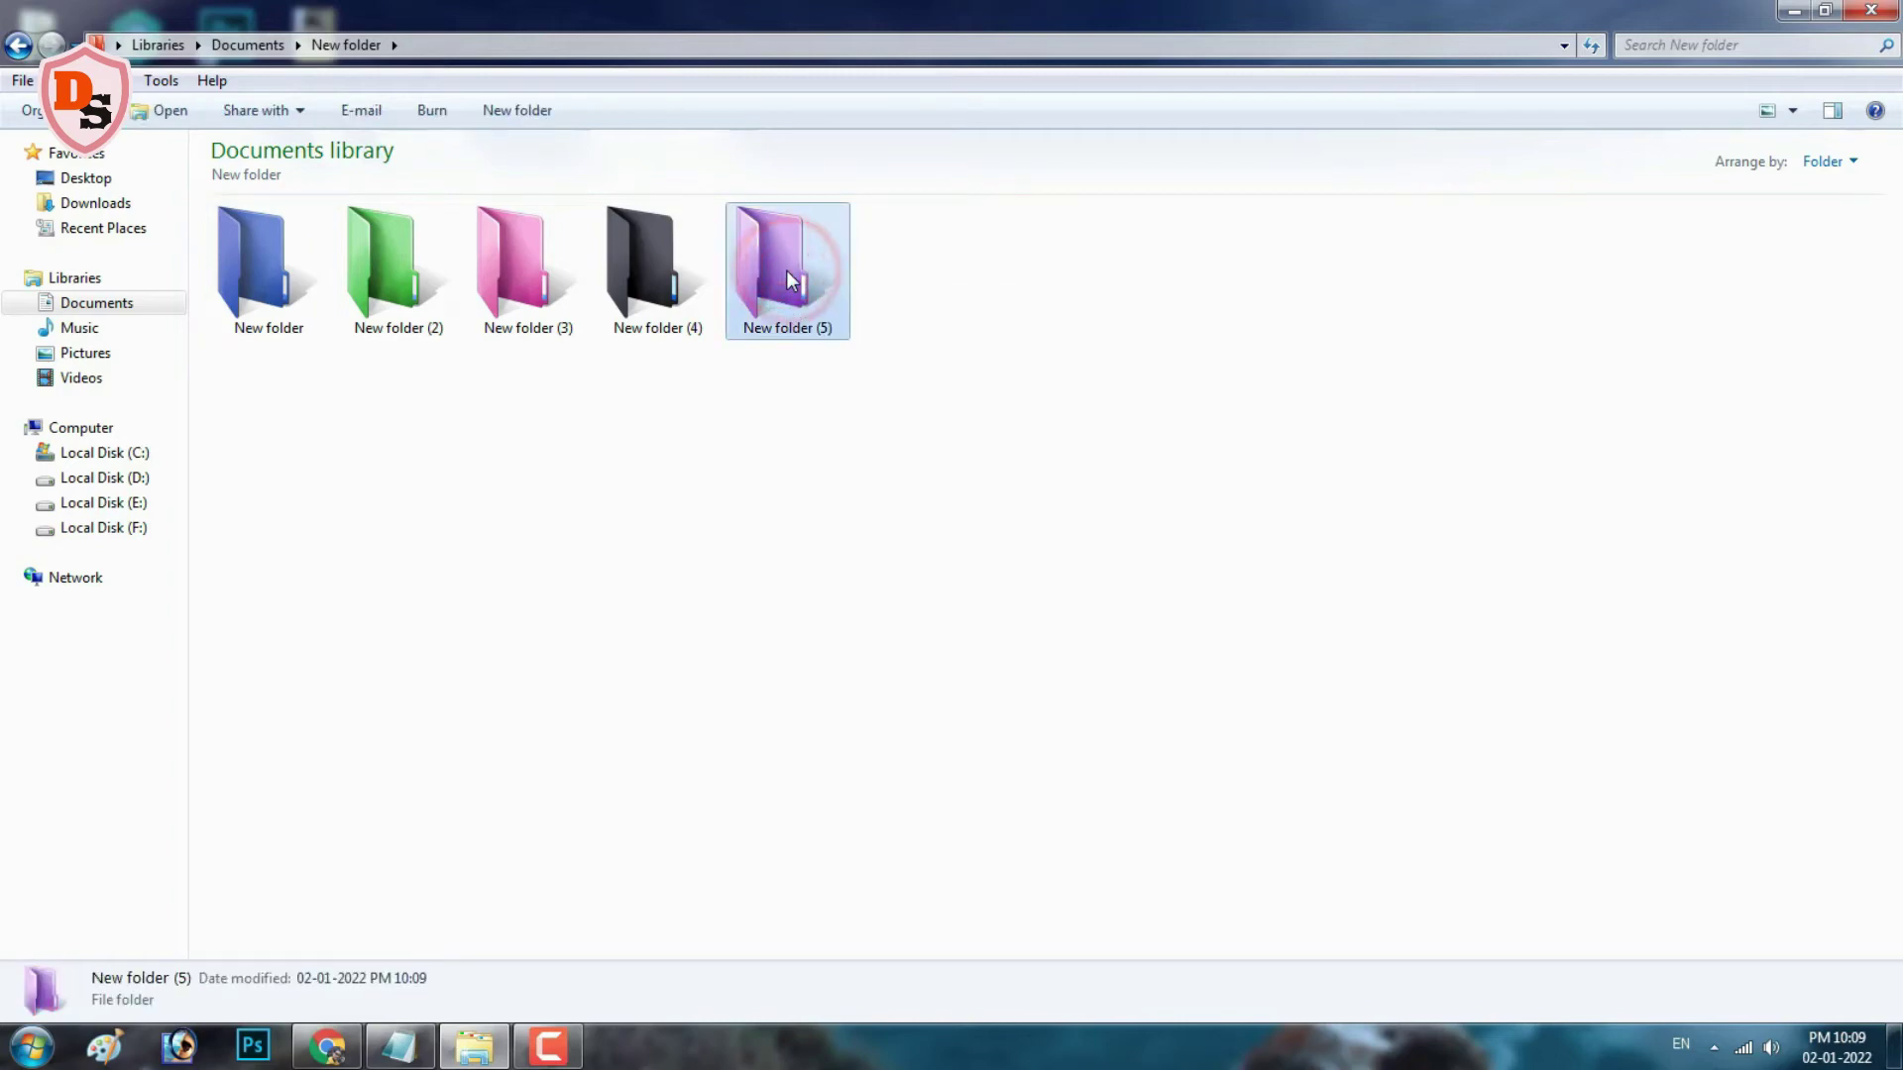
pyautogui.rightClick(790, 281)
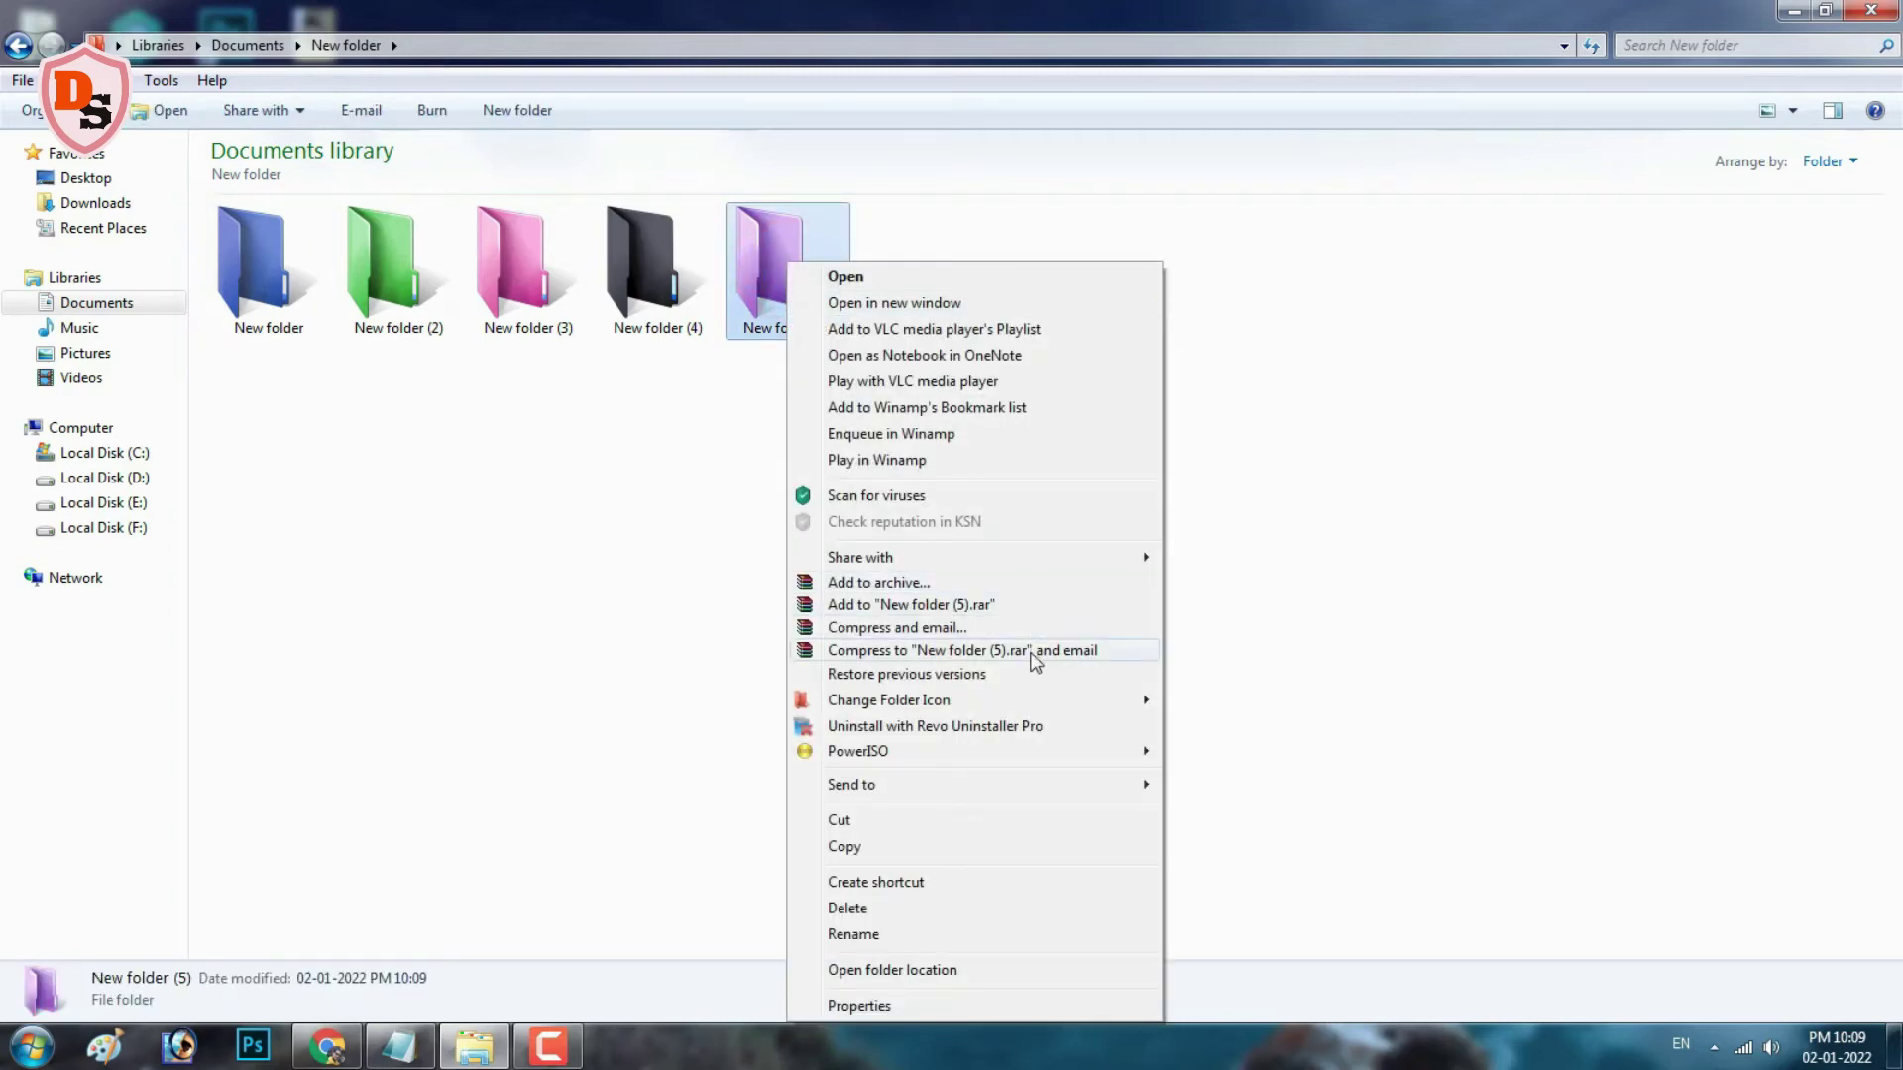
pyautogui.moveTo(1021, 698)
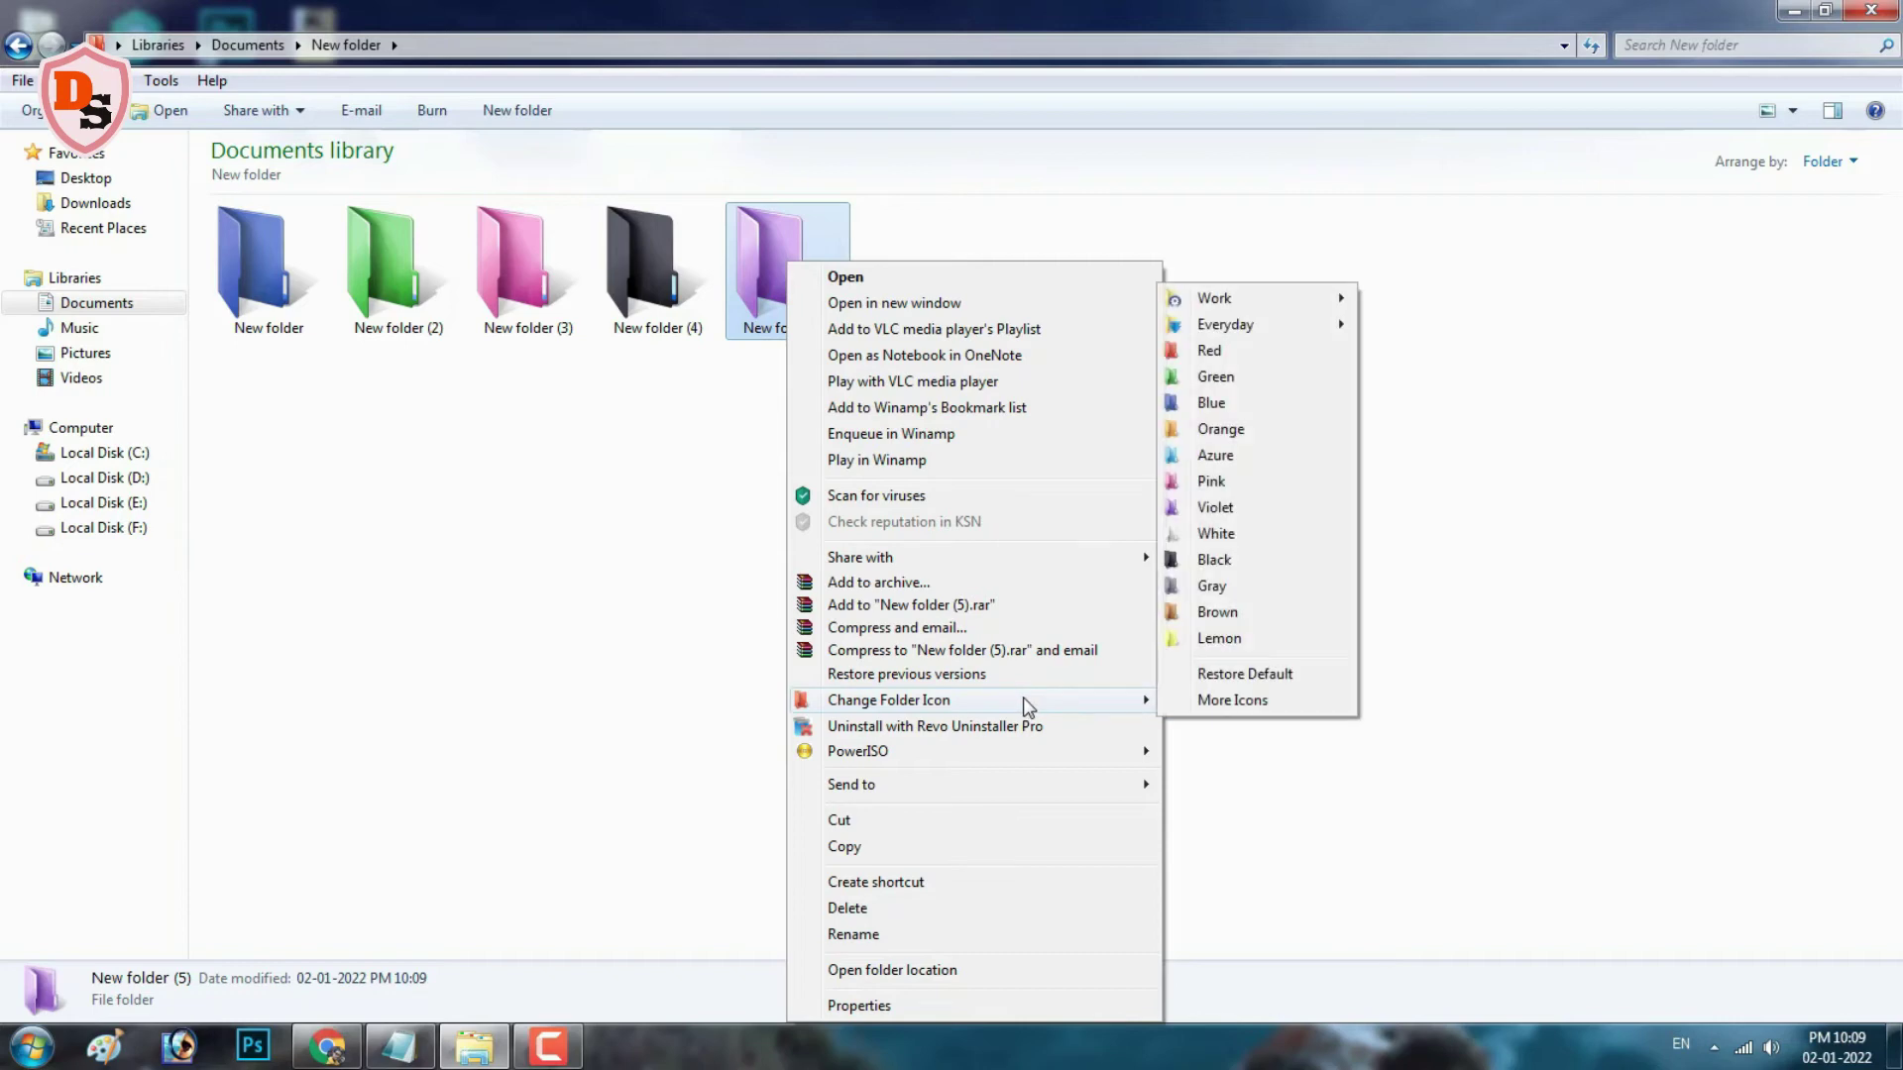
pyautogui.click(1250, 676)
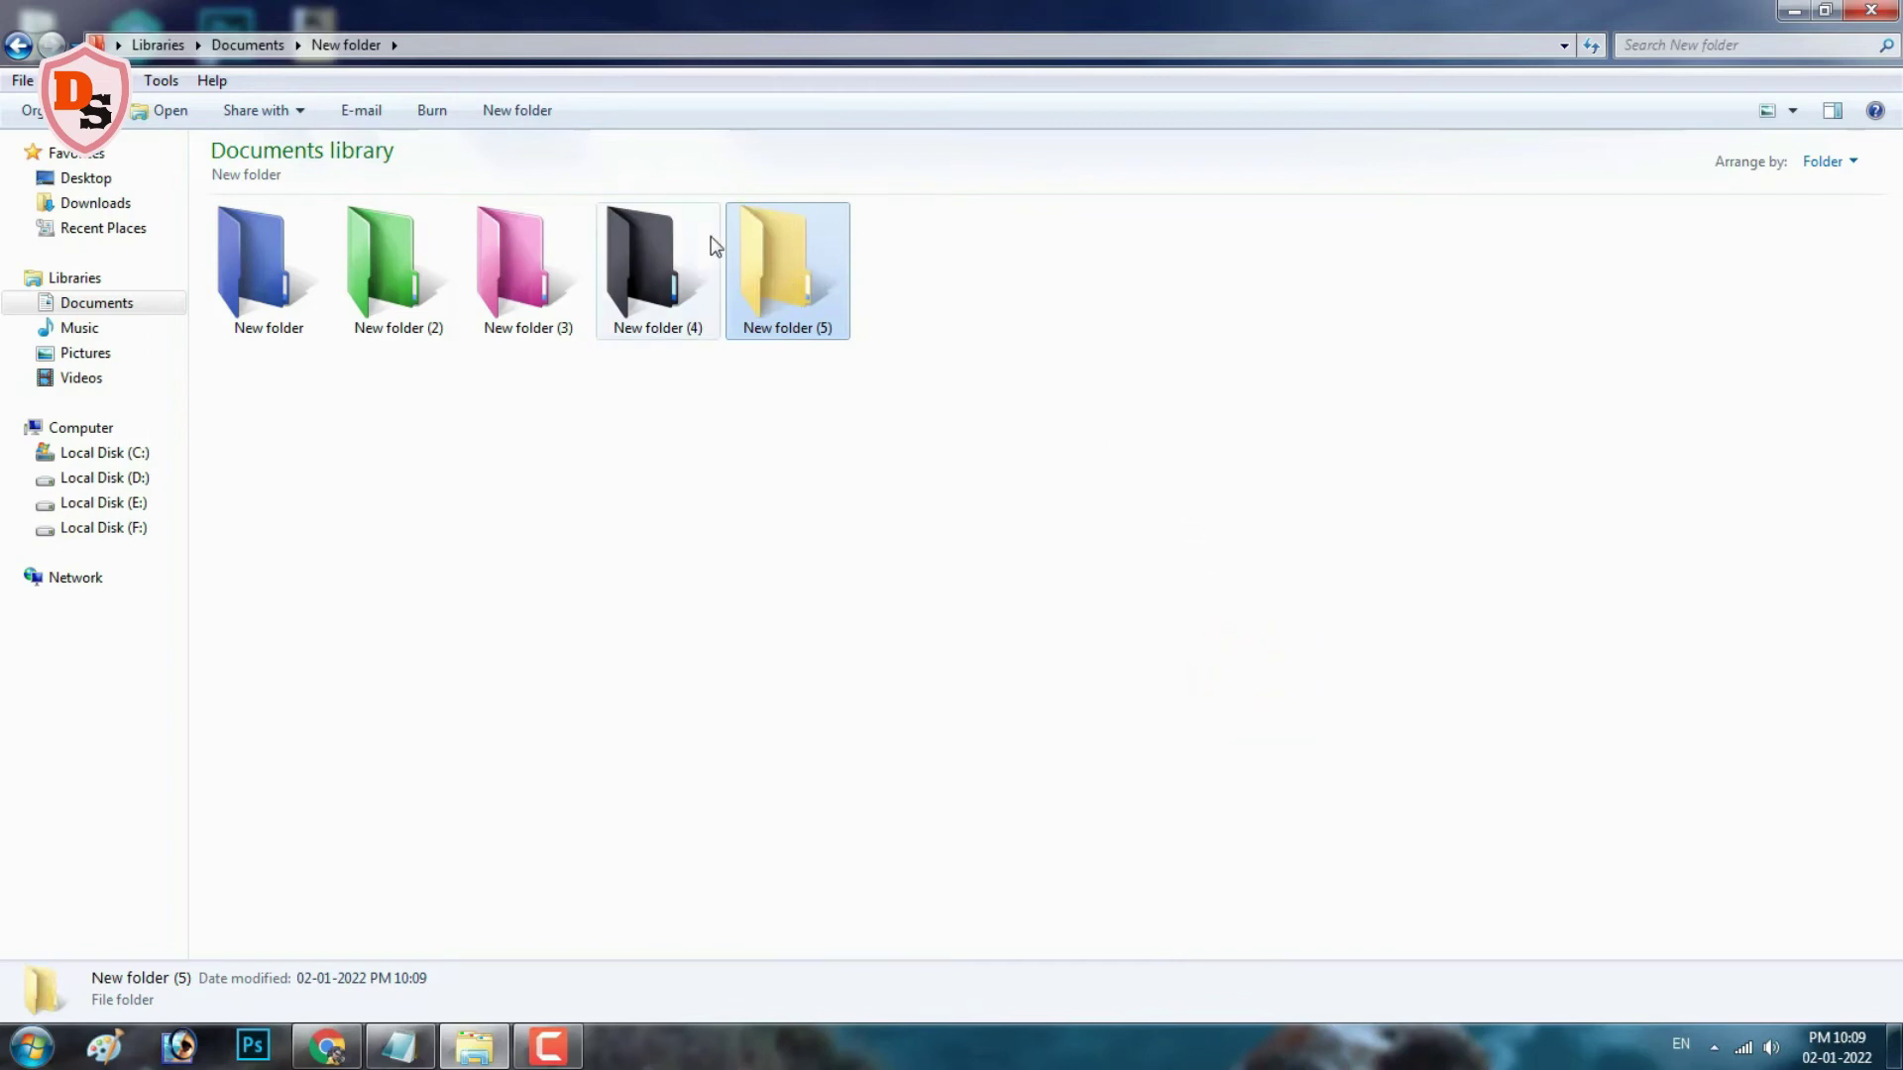
pyautogui.moveTo(709, 188)
pyautogui.mouseDown()
pyautogui.moveTo(872, 325)
pyautogui.moveTo(867, 359)
pyautogui.mouseUp()
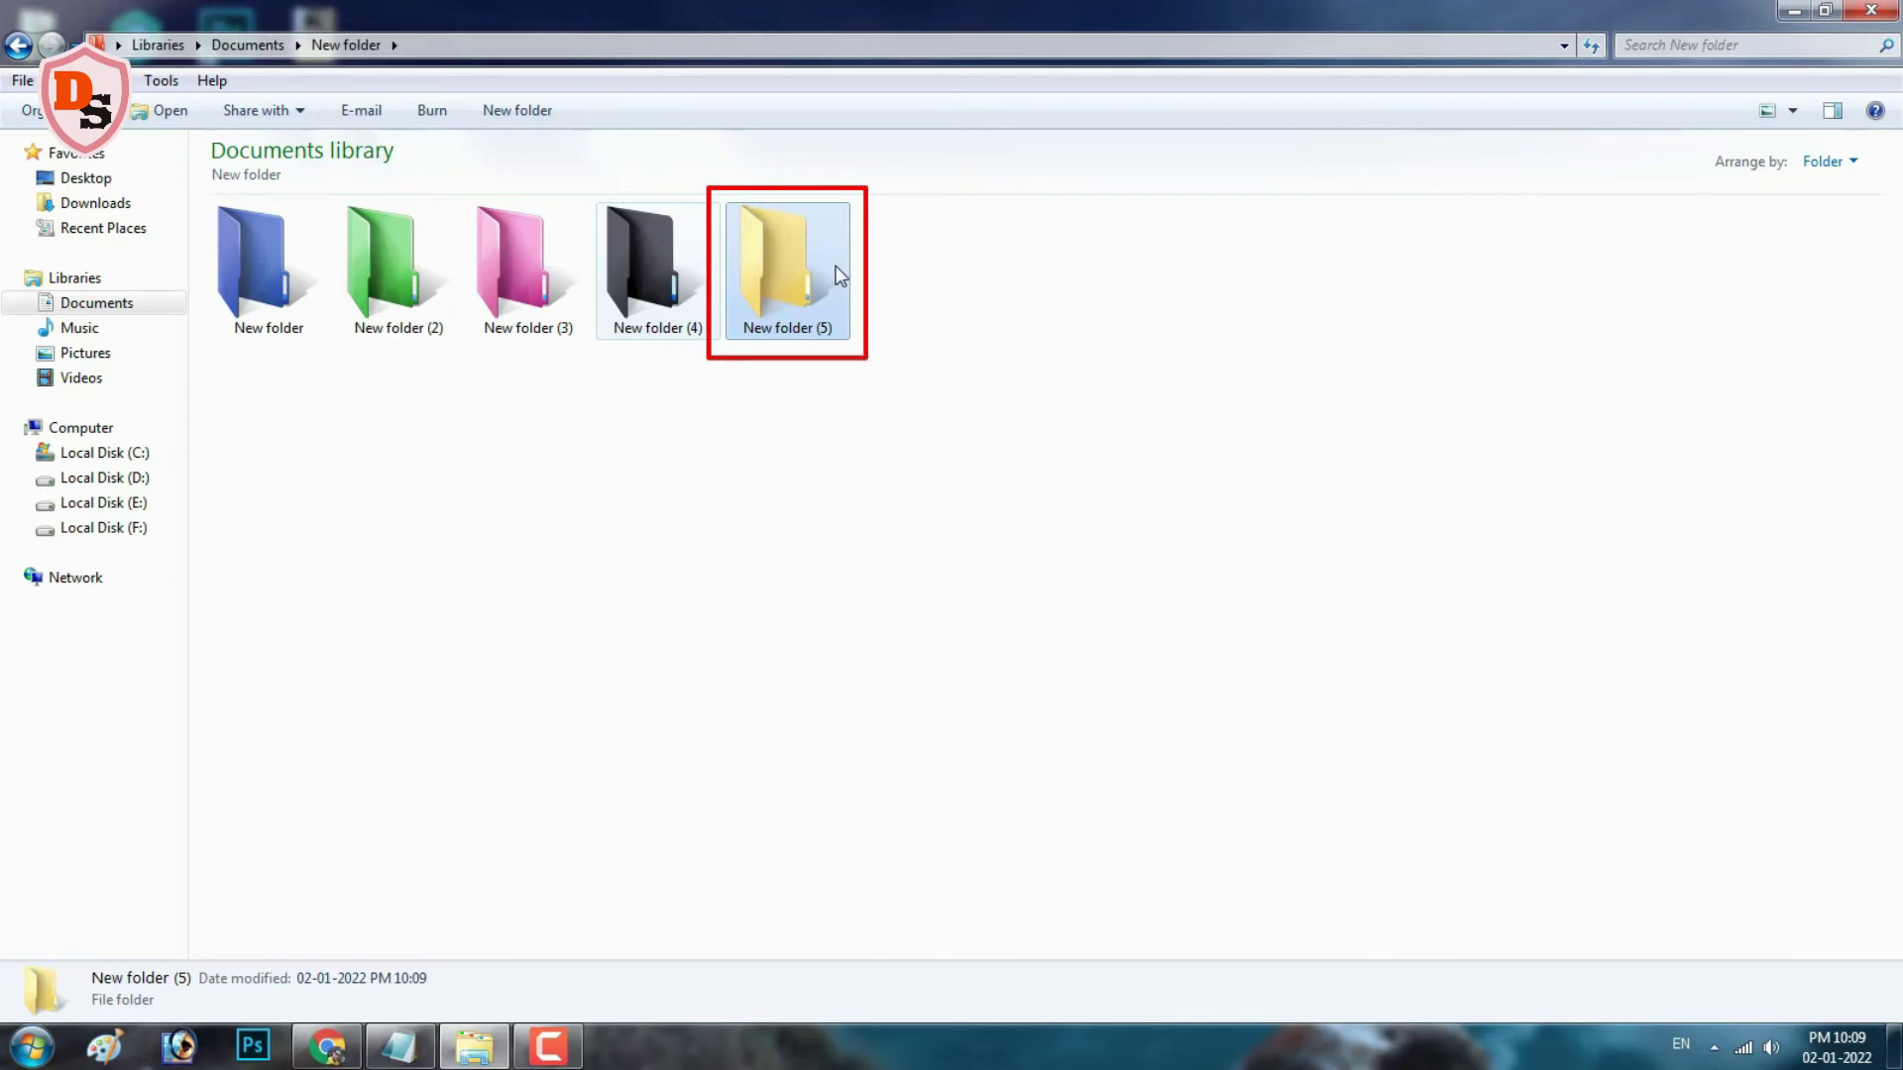
# Step: Select New folder (4), reopen FolderIco and move its window clear of the subfolders
pyautogui.click(660, 278)
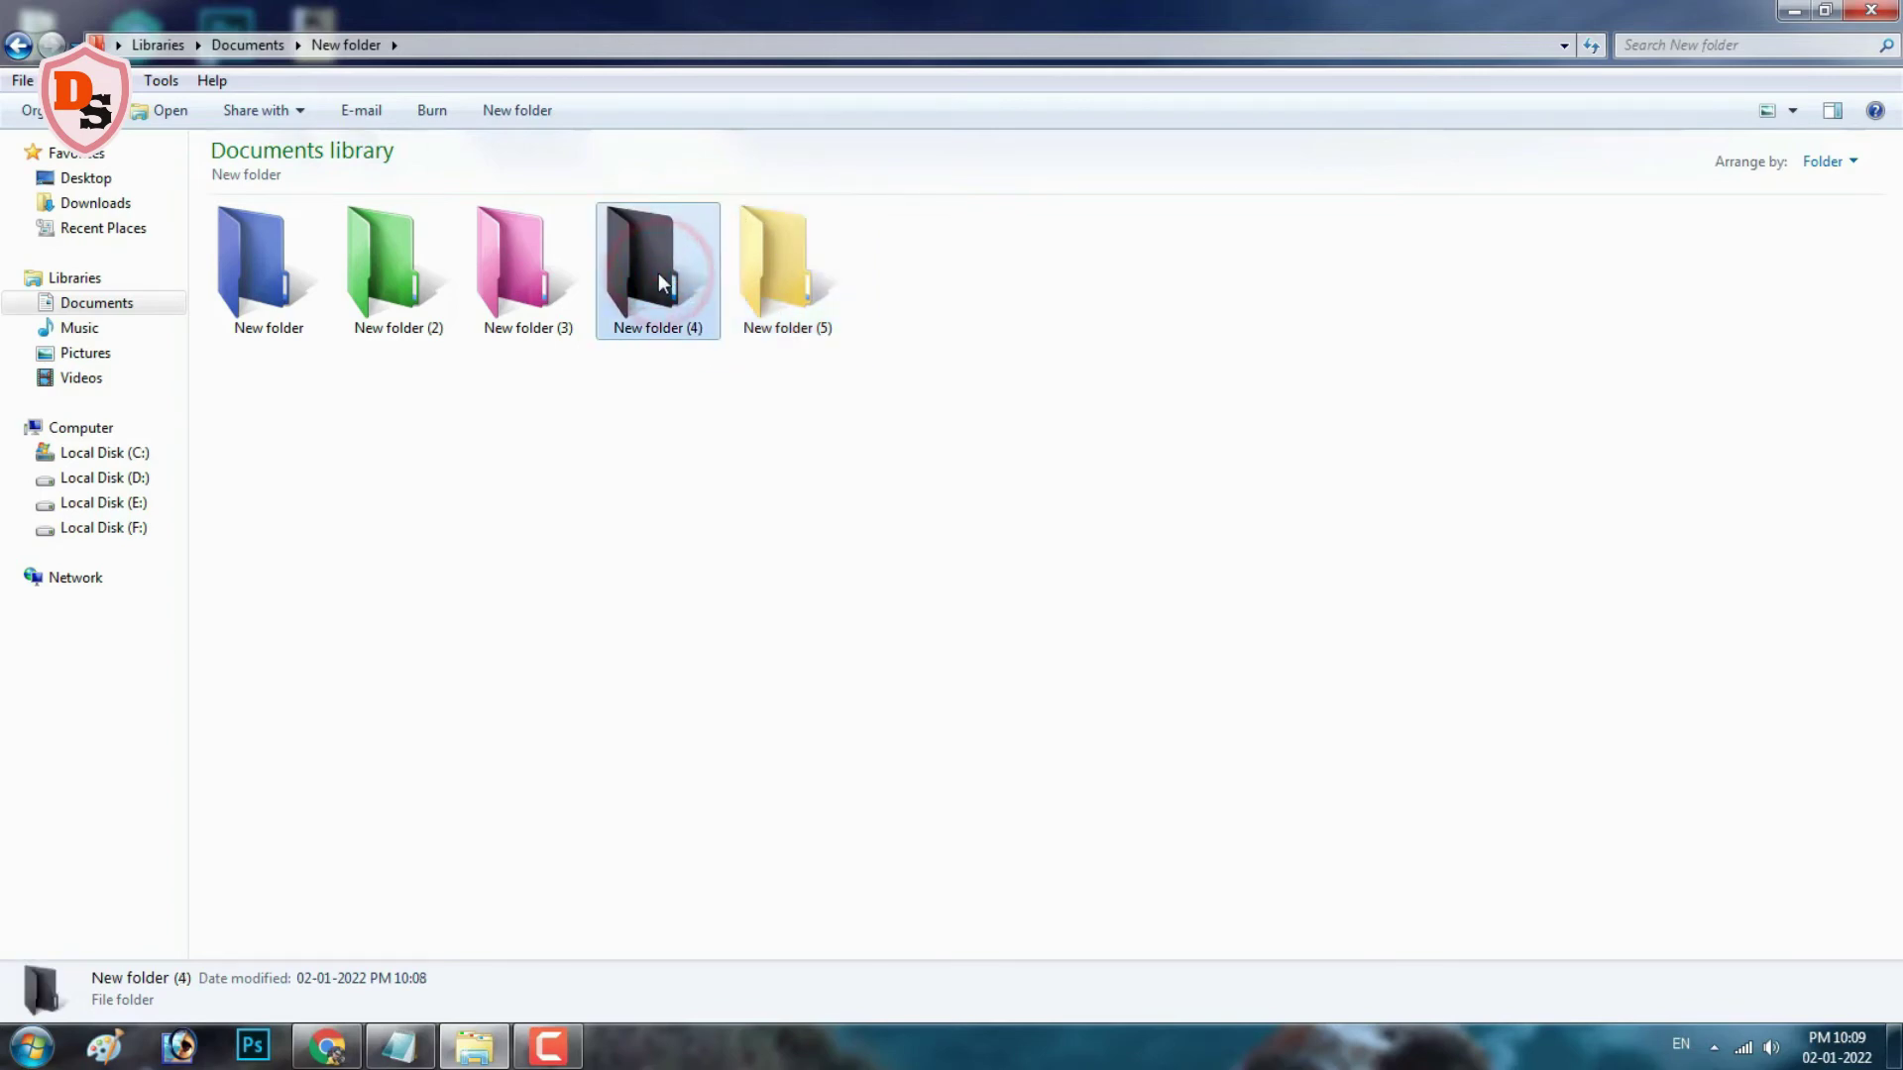
pyautogui.click(31, 1046)
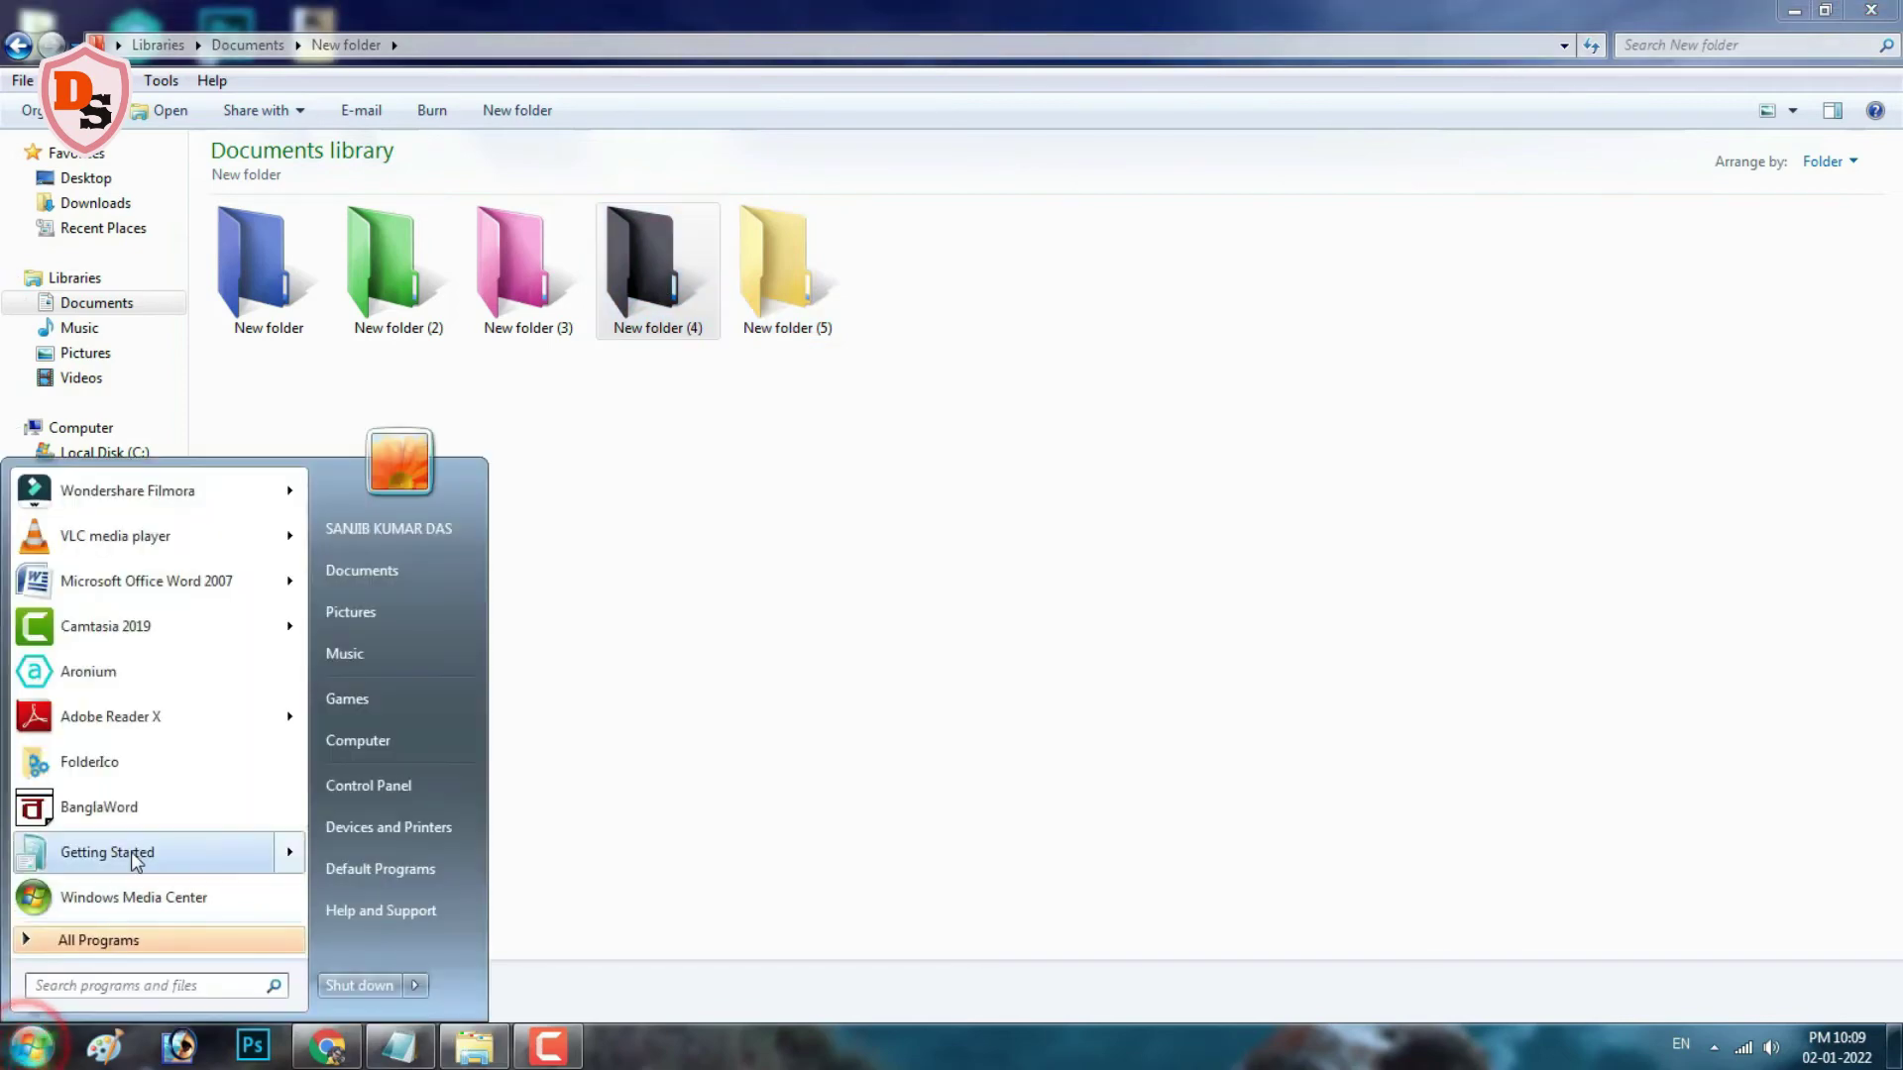
pyautogui.click(117, 762)
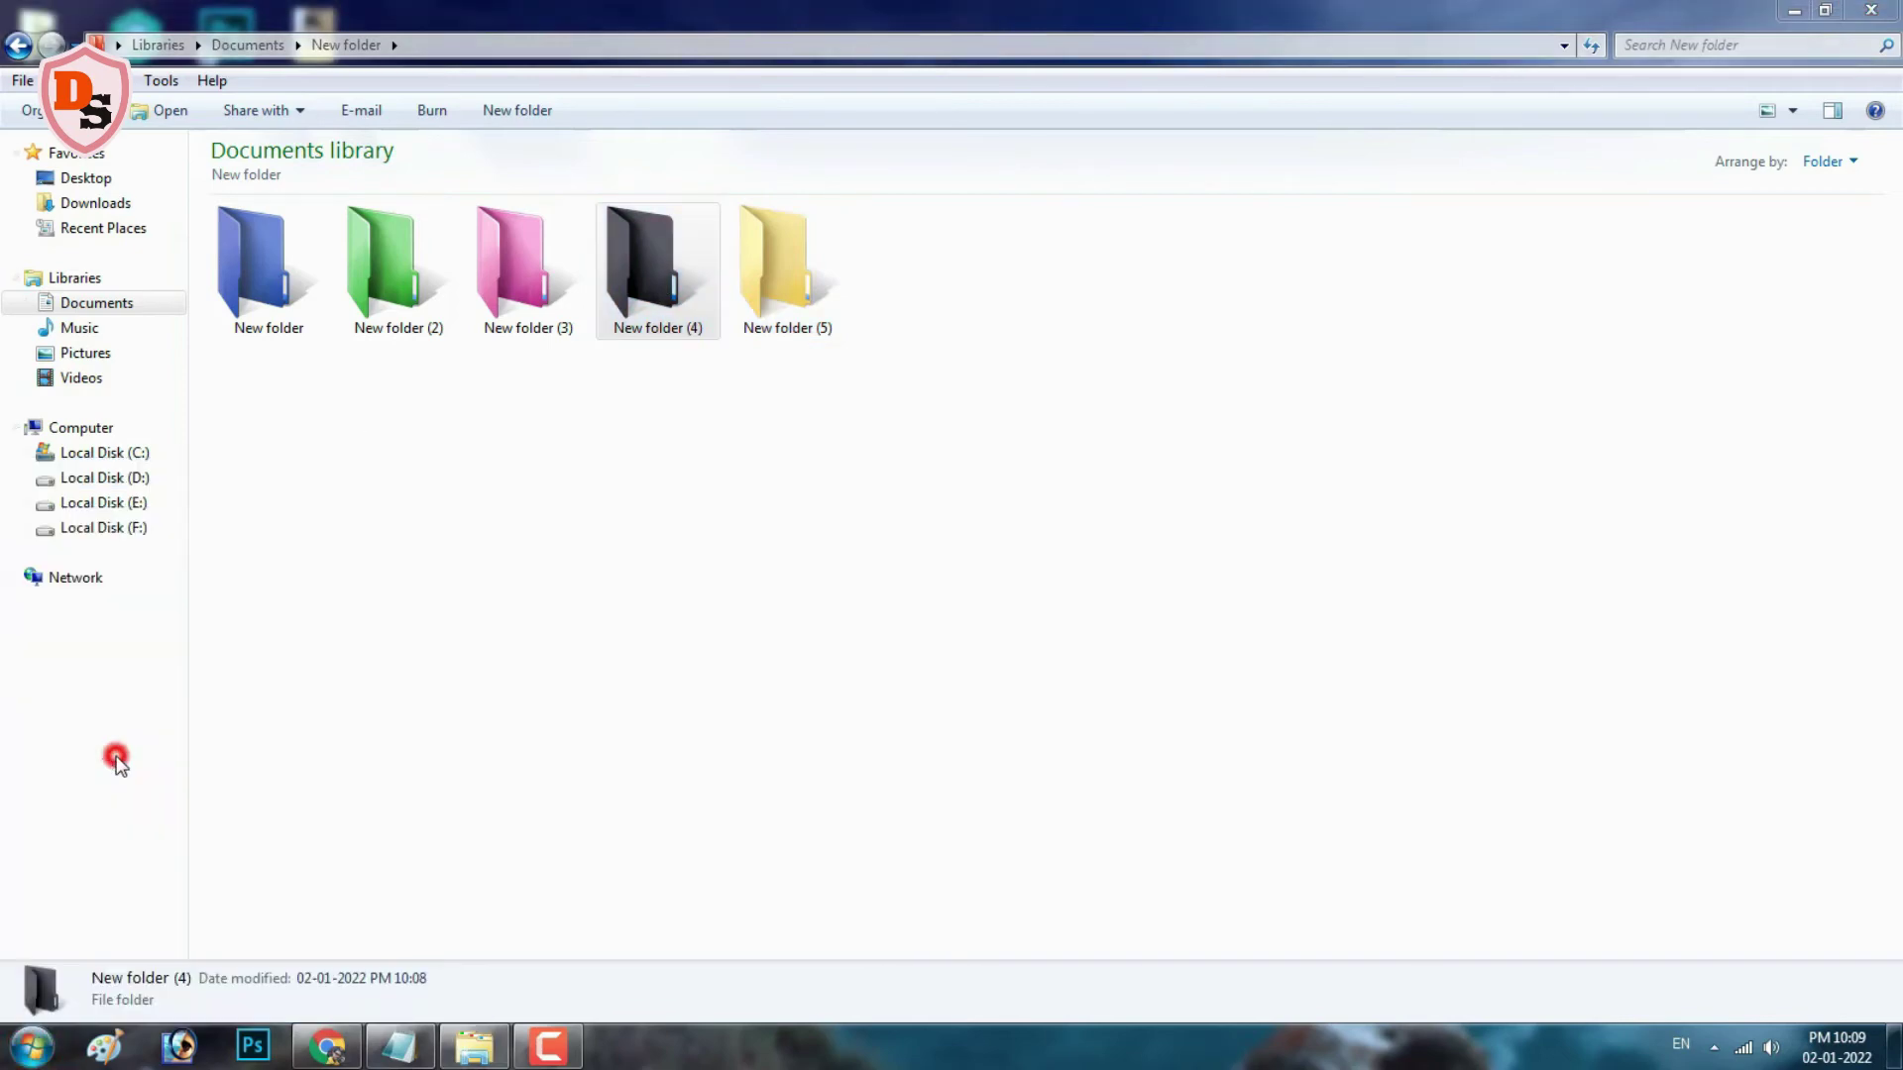
pyautogui.moveTo(949, 169); pyautogui.dragTo(1274, 174)
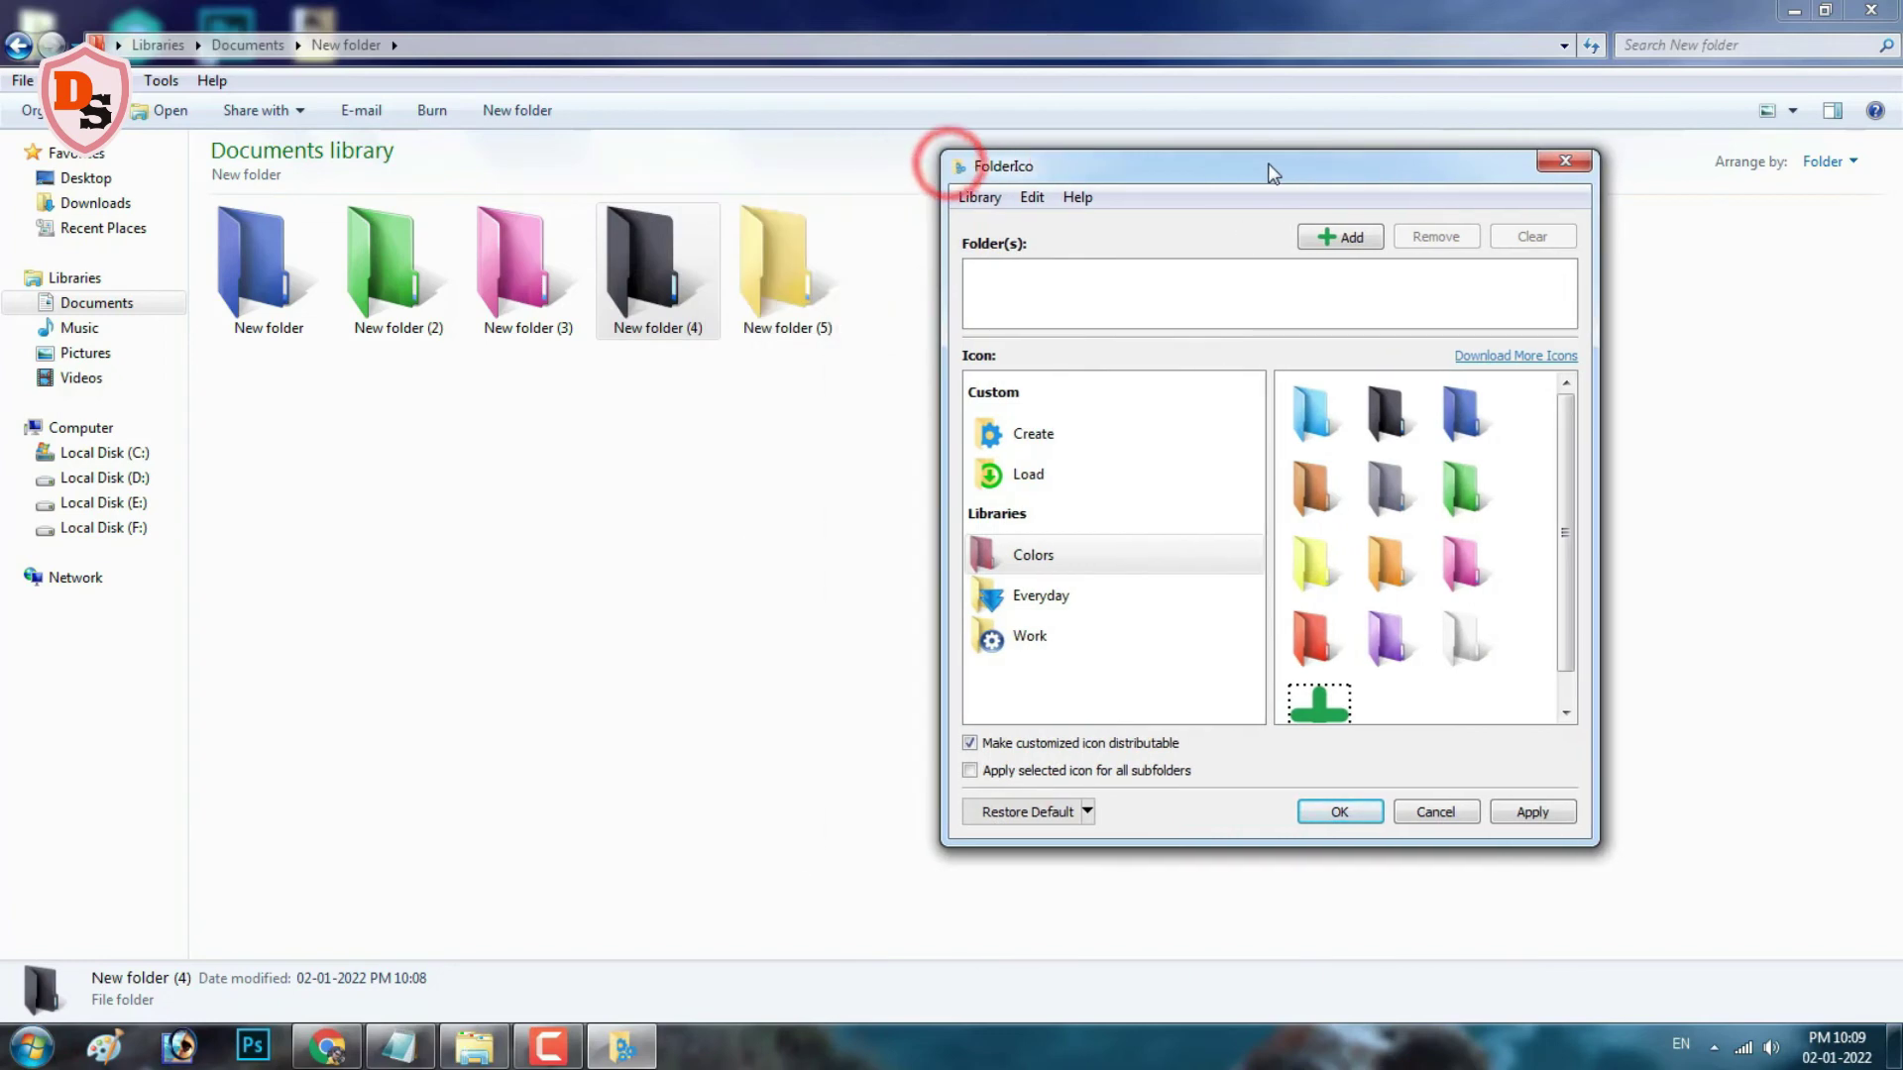
# Step: Add New folder (4) to FolderIco's folder list, restore its default icon and close the program
pyautogui.click(1350, 239)
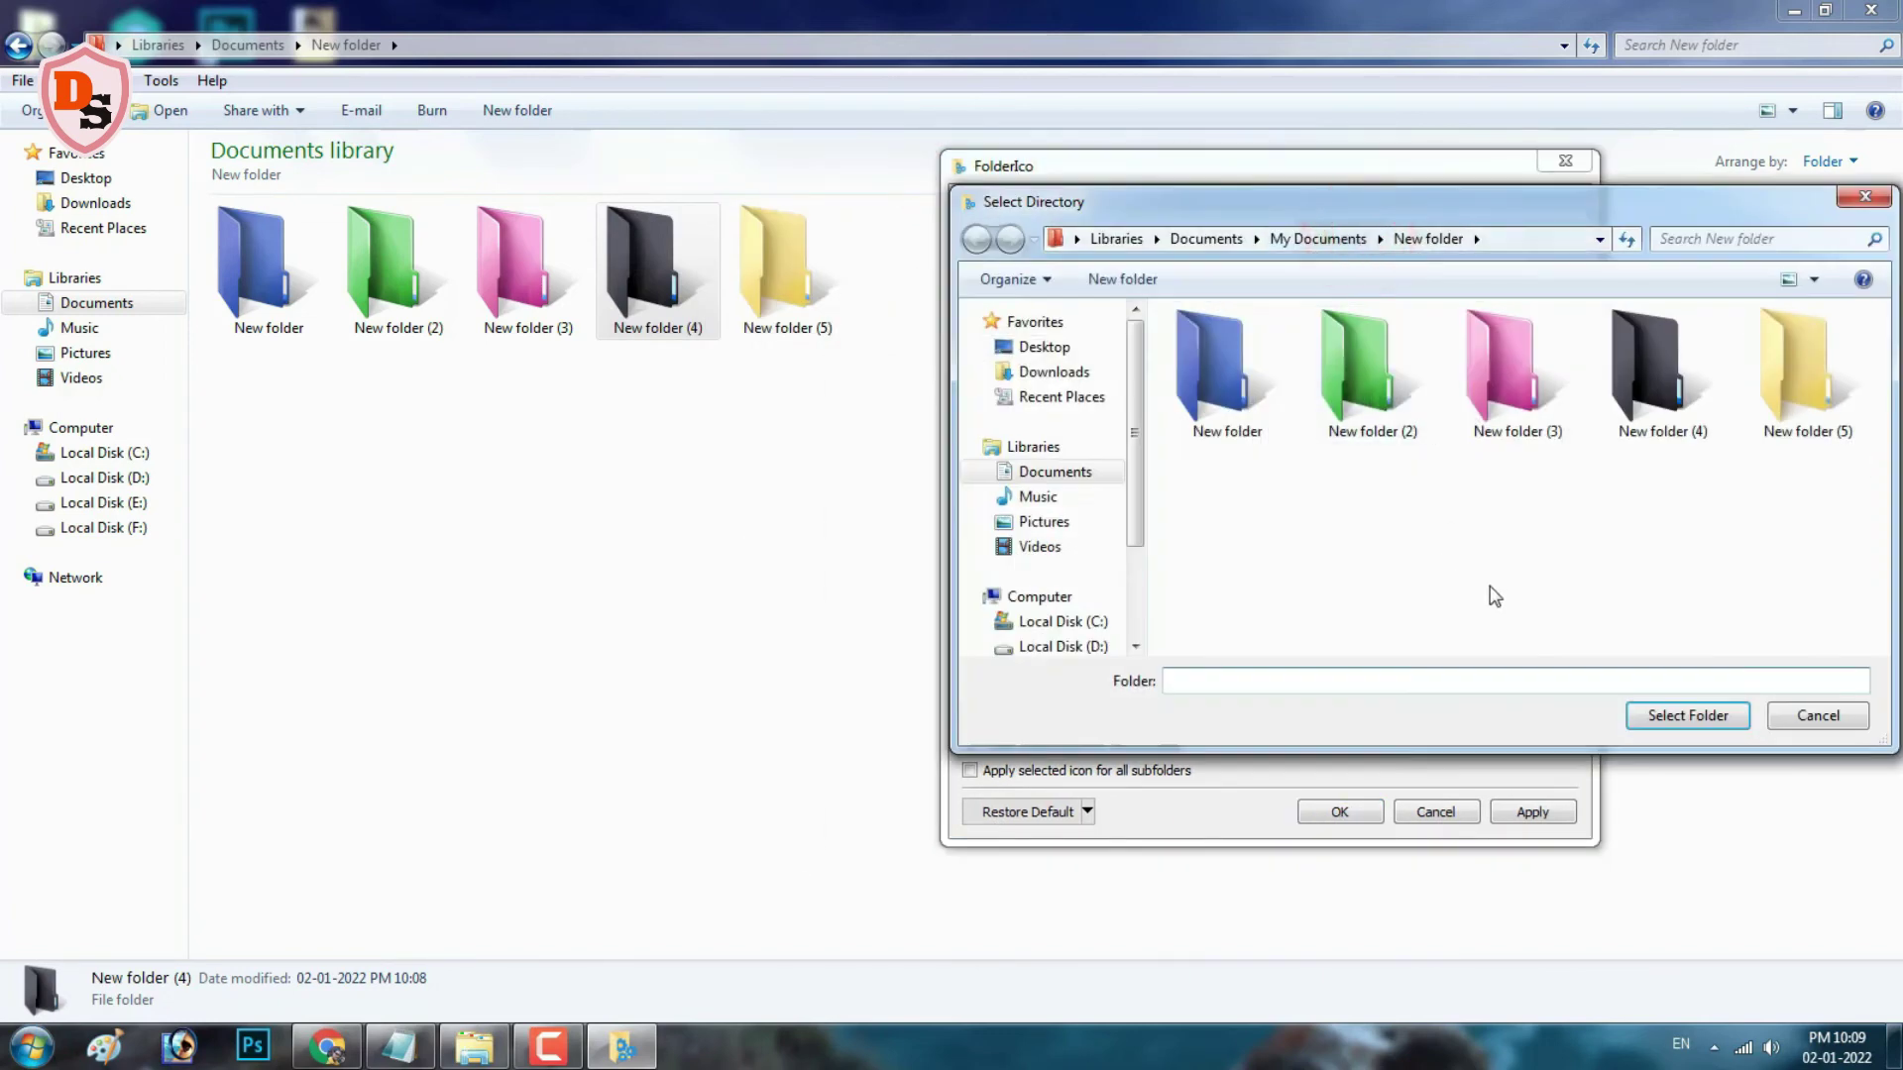
pyautogui.click(1665, 362)
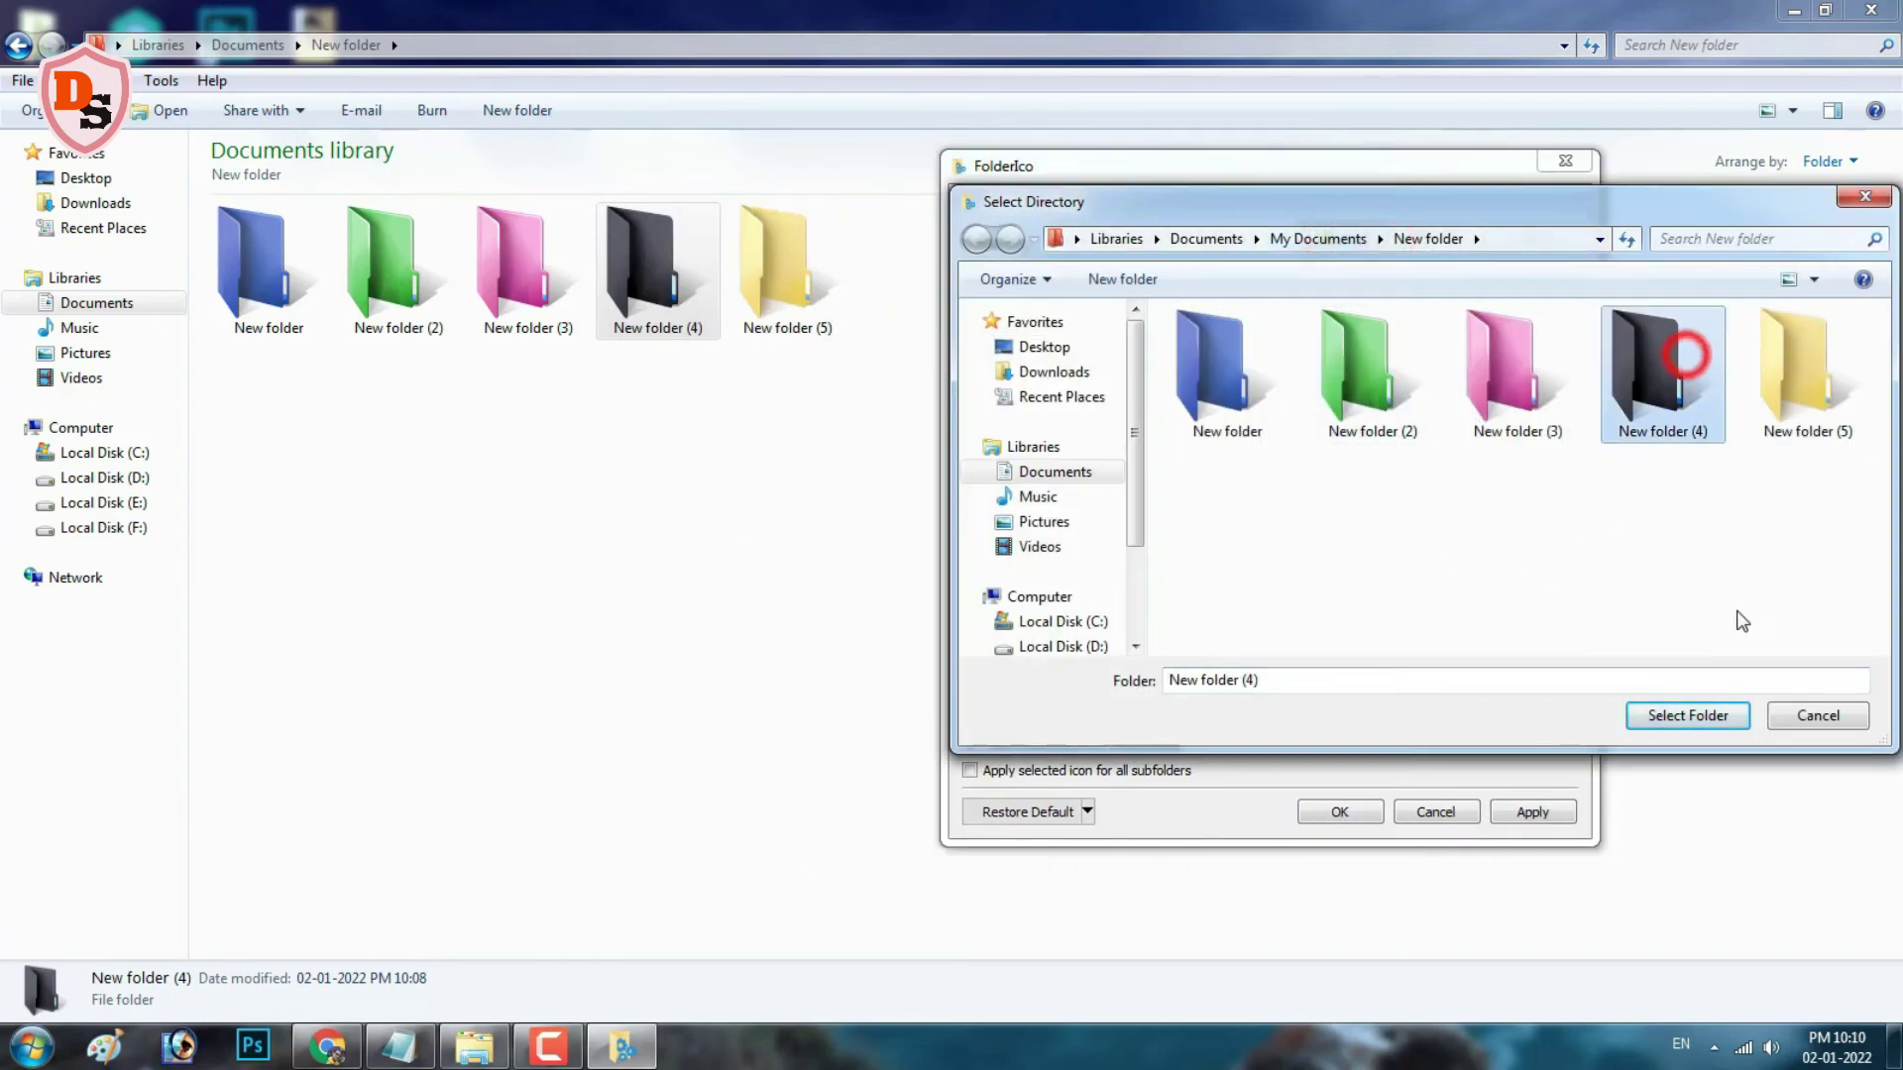
pyautogui.click(1706, 716)
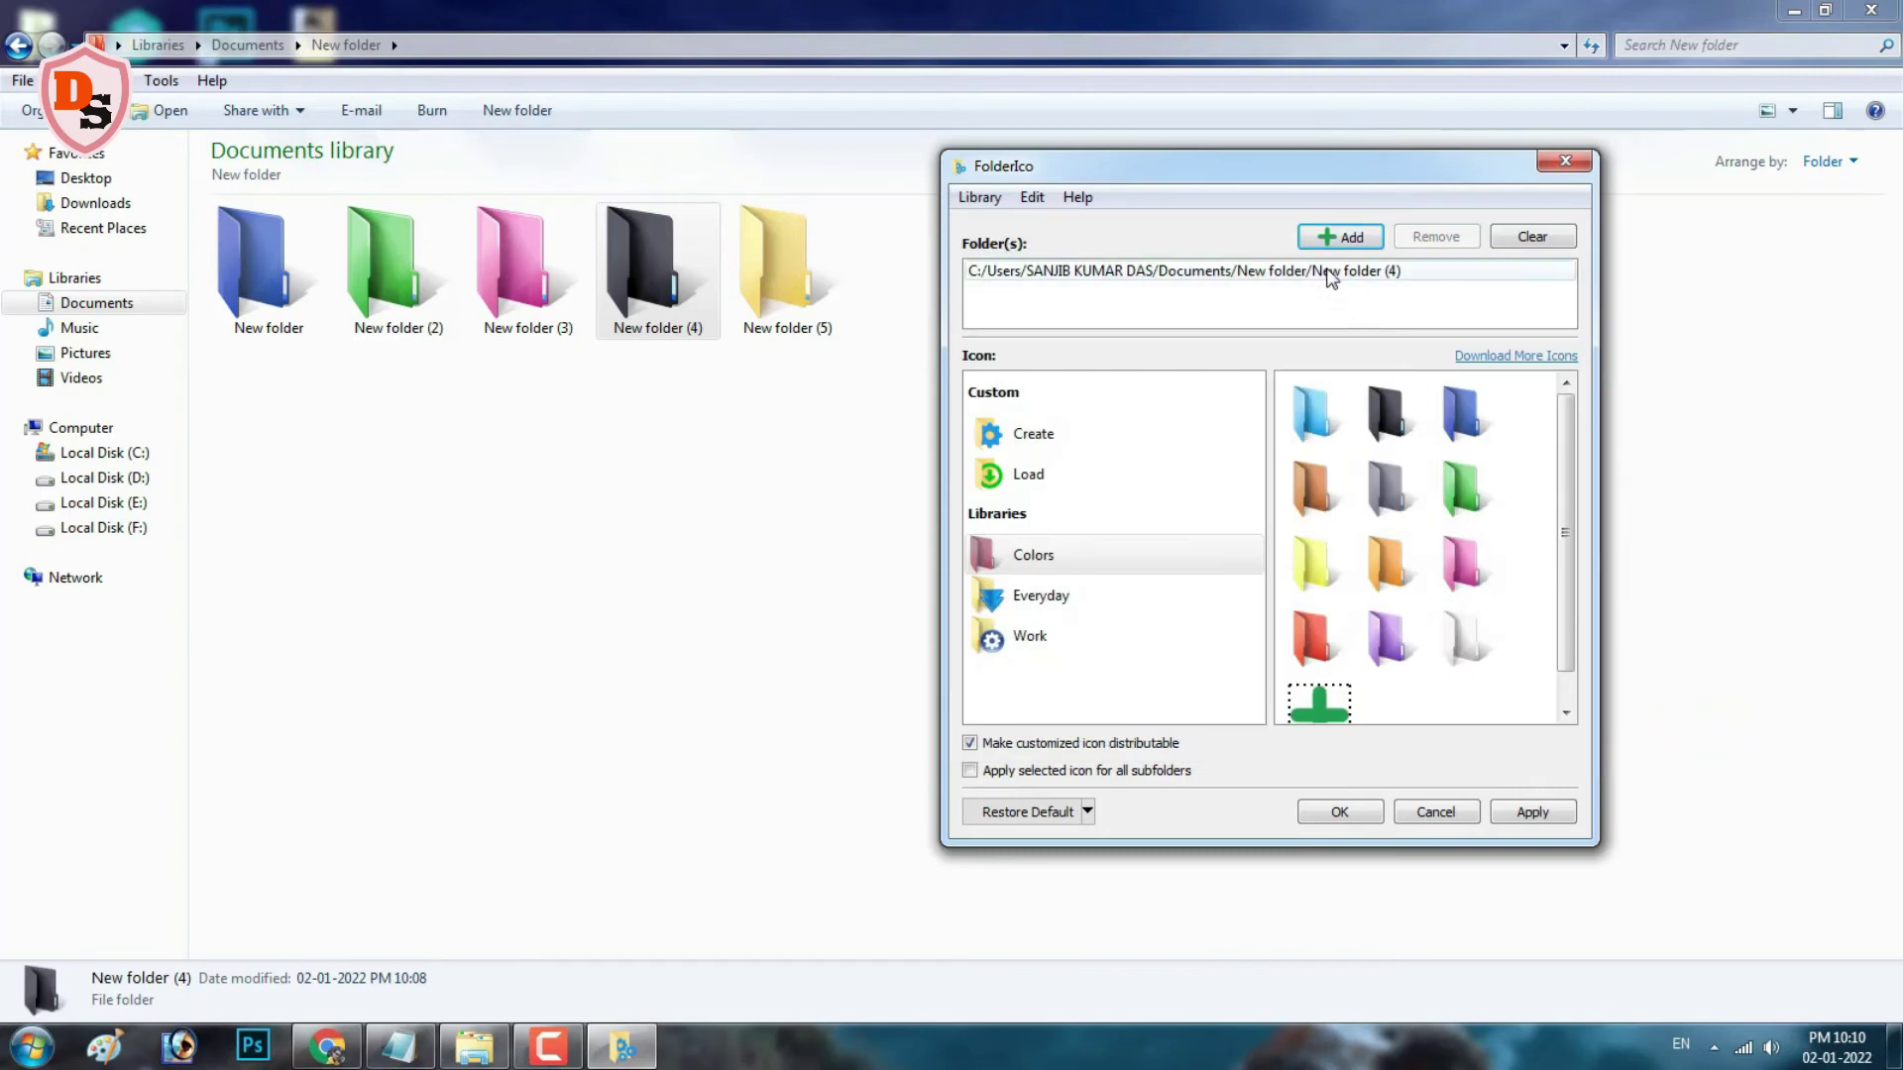
pyautogui.click(1038, 818)
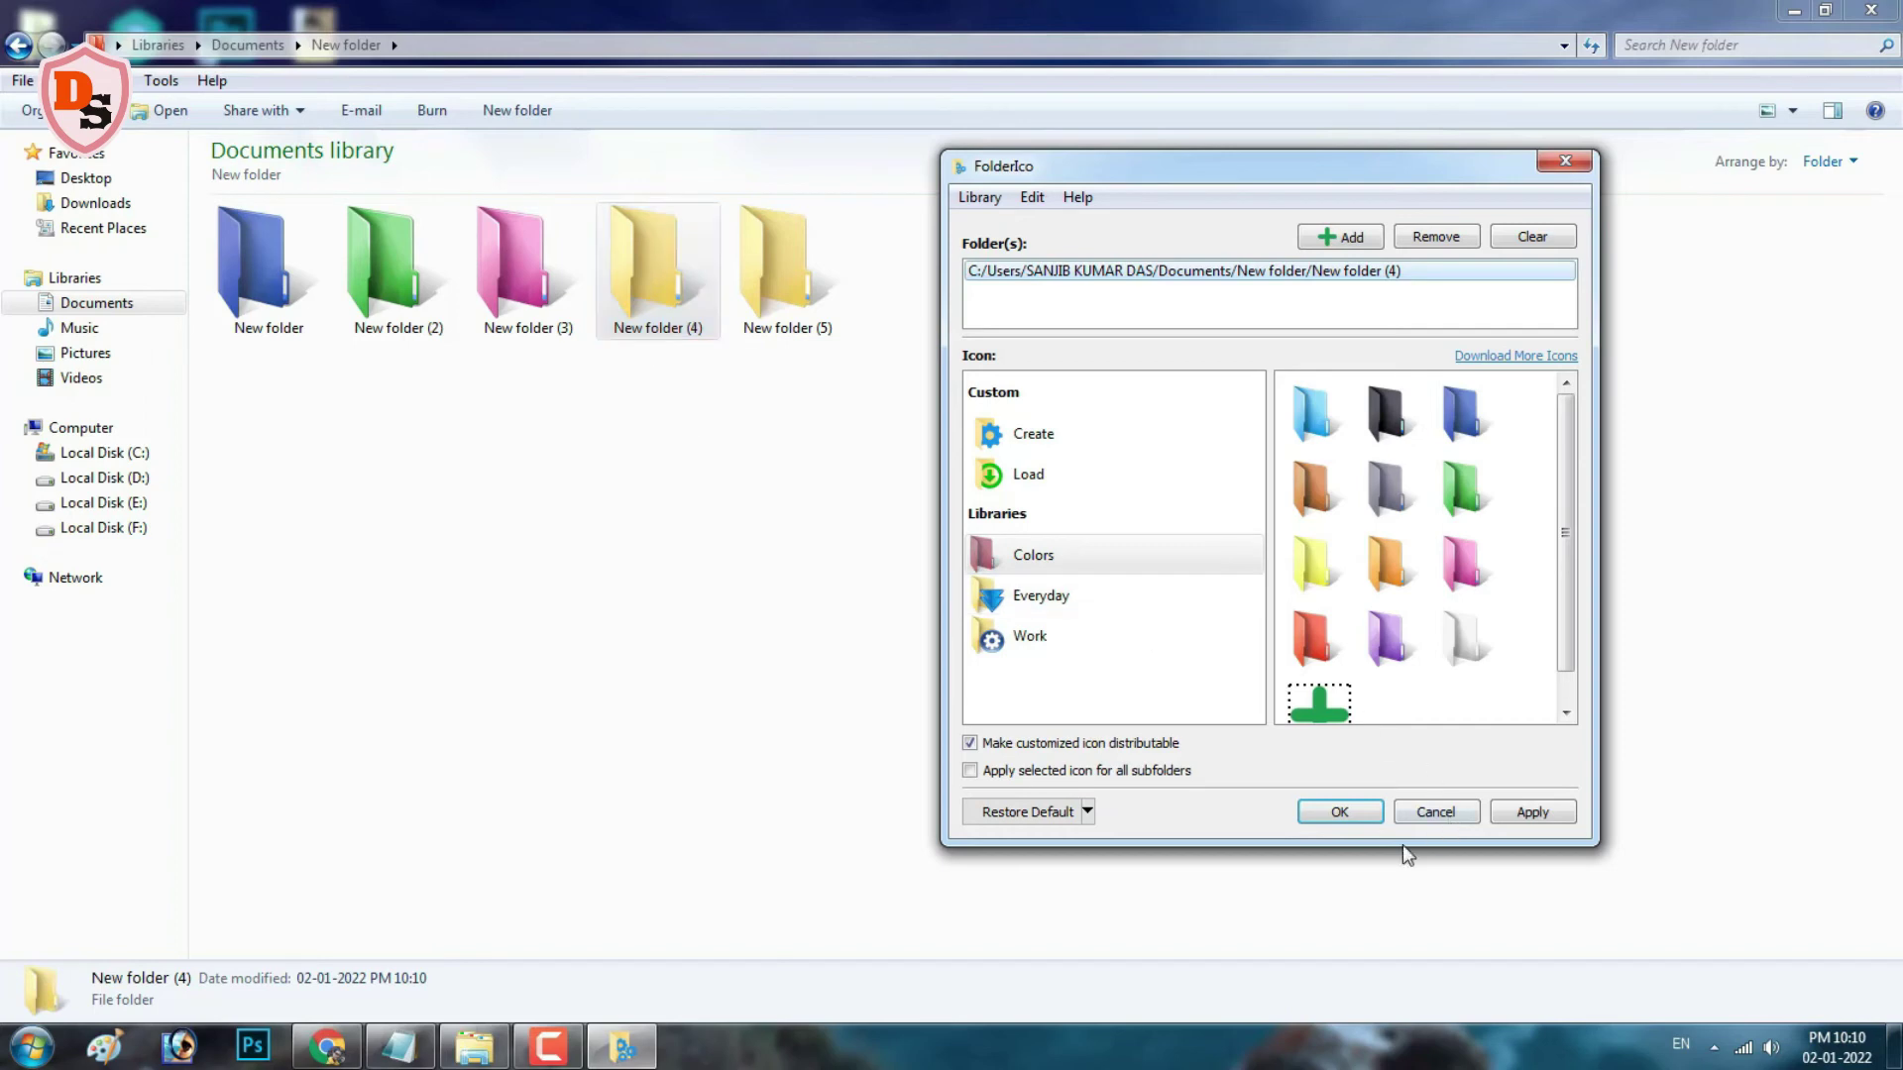
pyautogui.click(1565, 162)
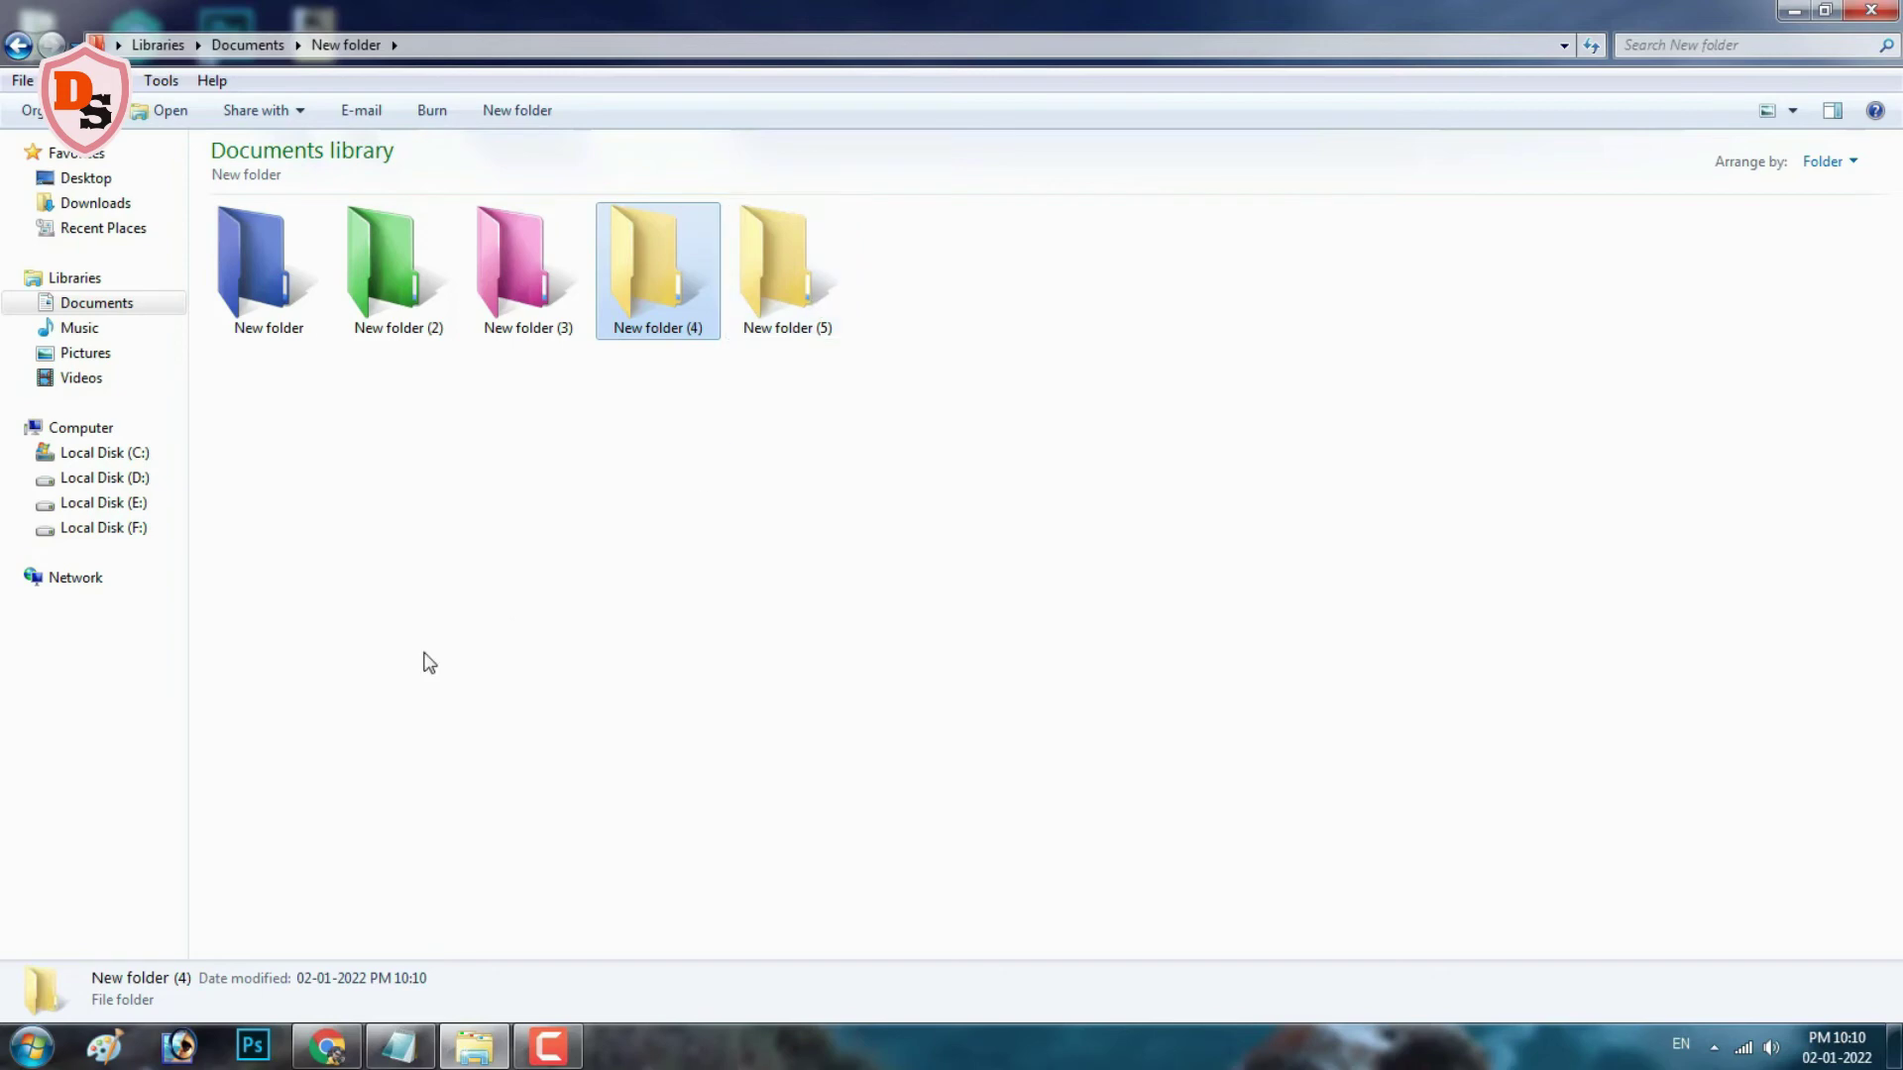
# Step: Start FolderIco again, move its window off the subfolders and add New folder (5) to the folder list
pyautogui.click(30, 1046)
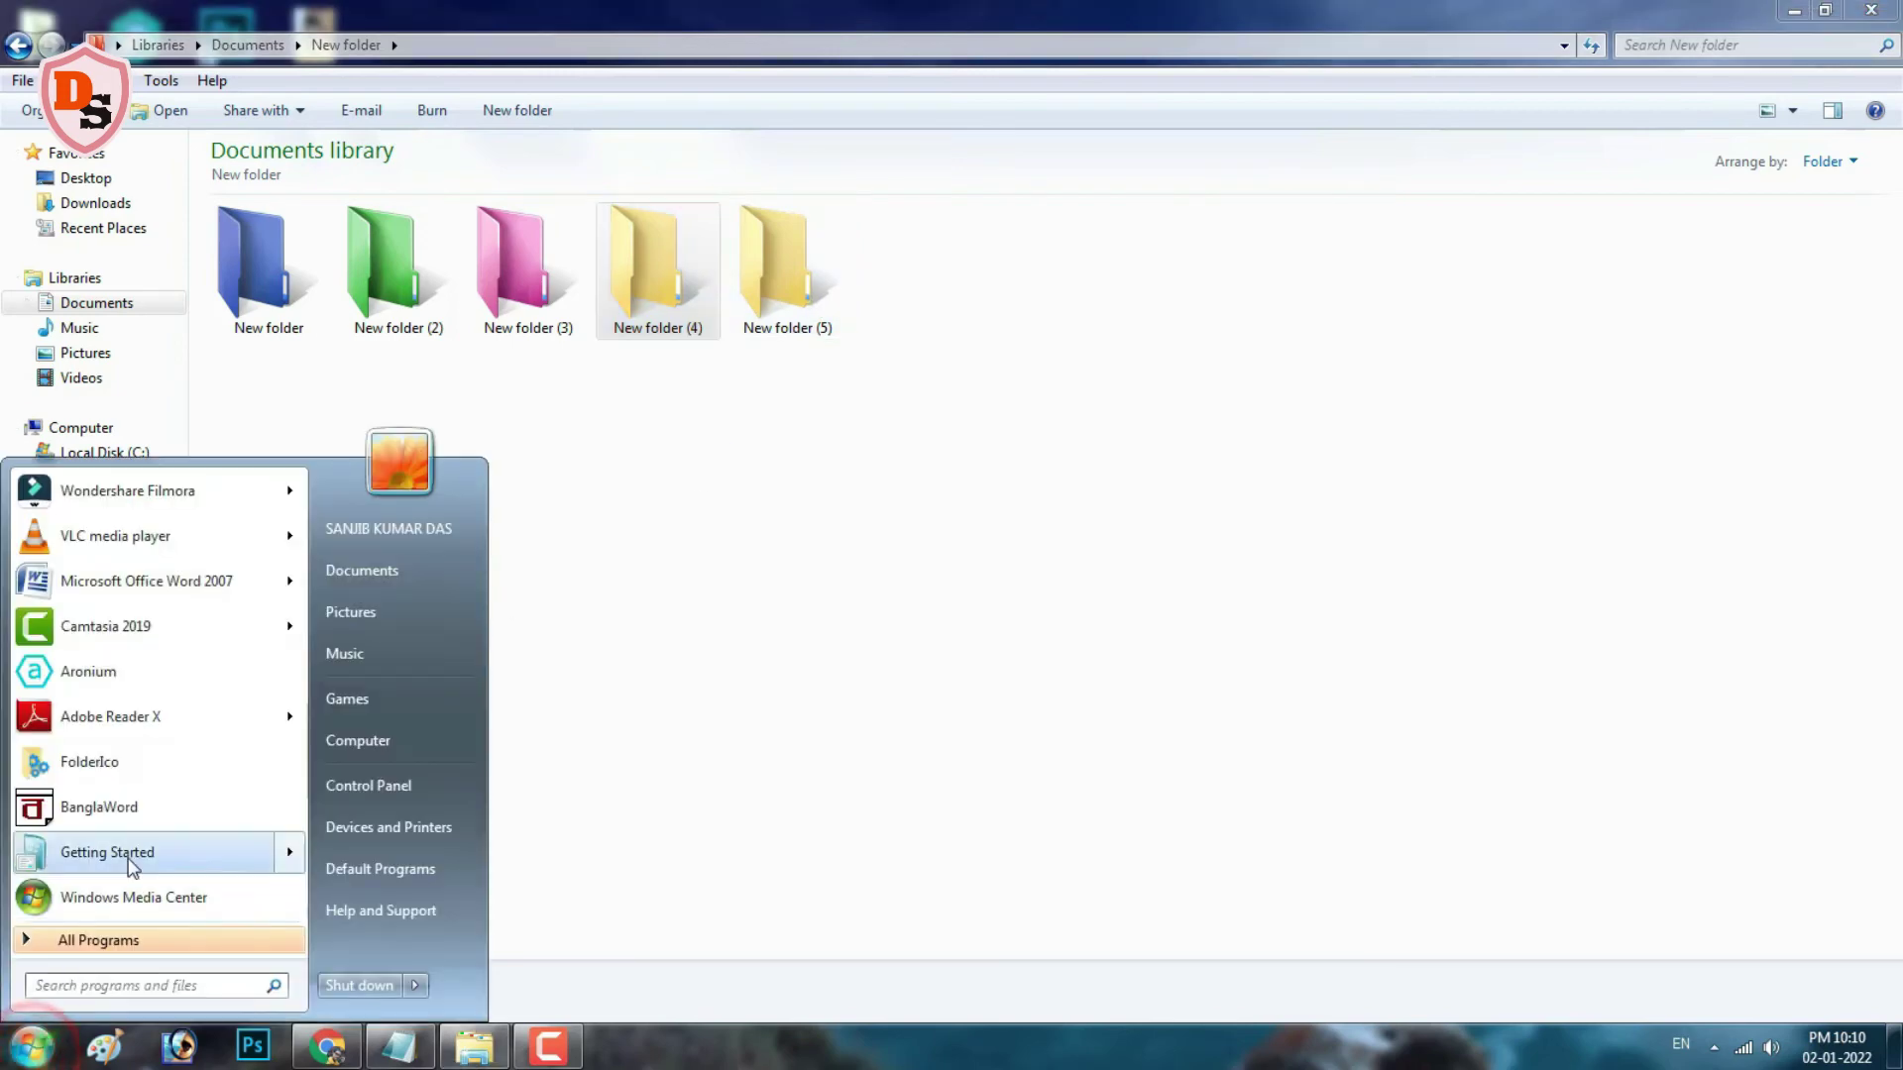
pyautogui.click(104, 761)
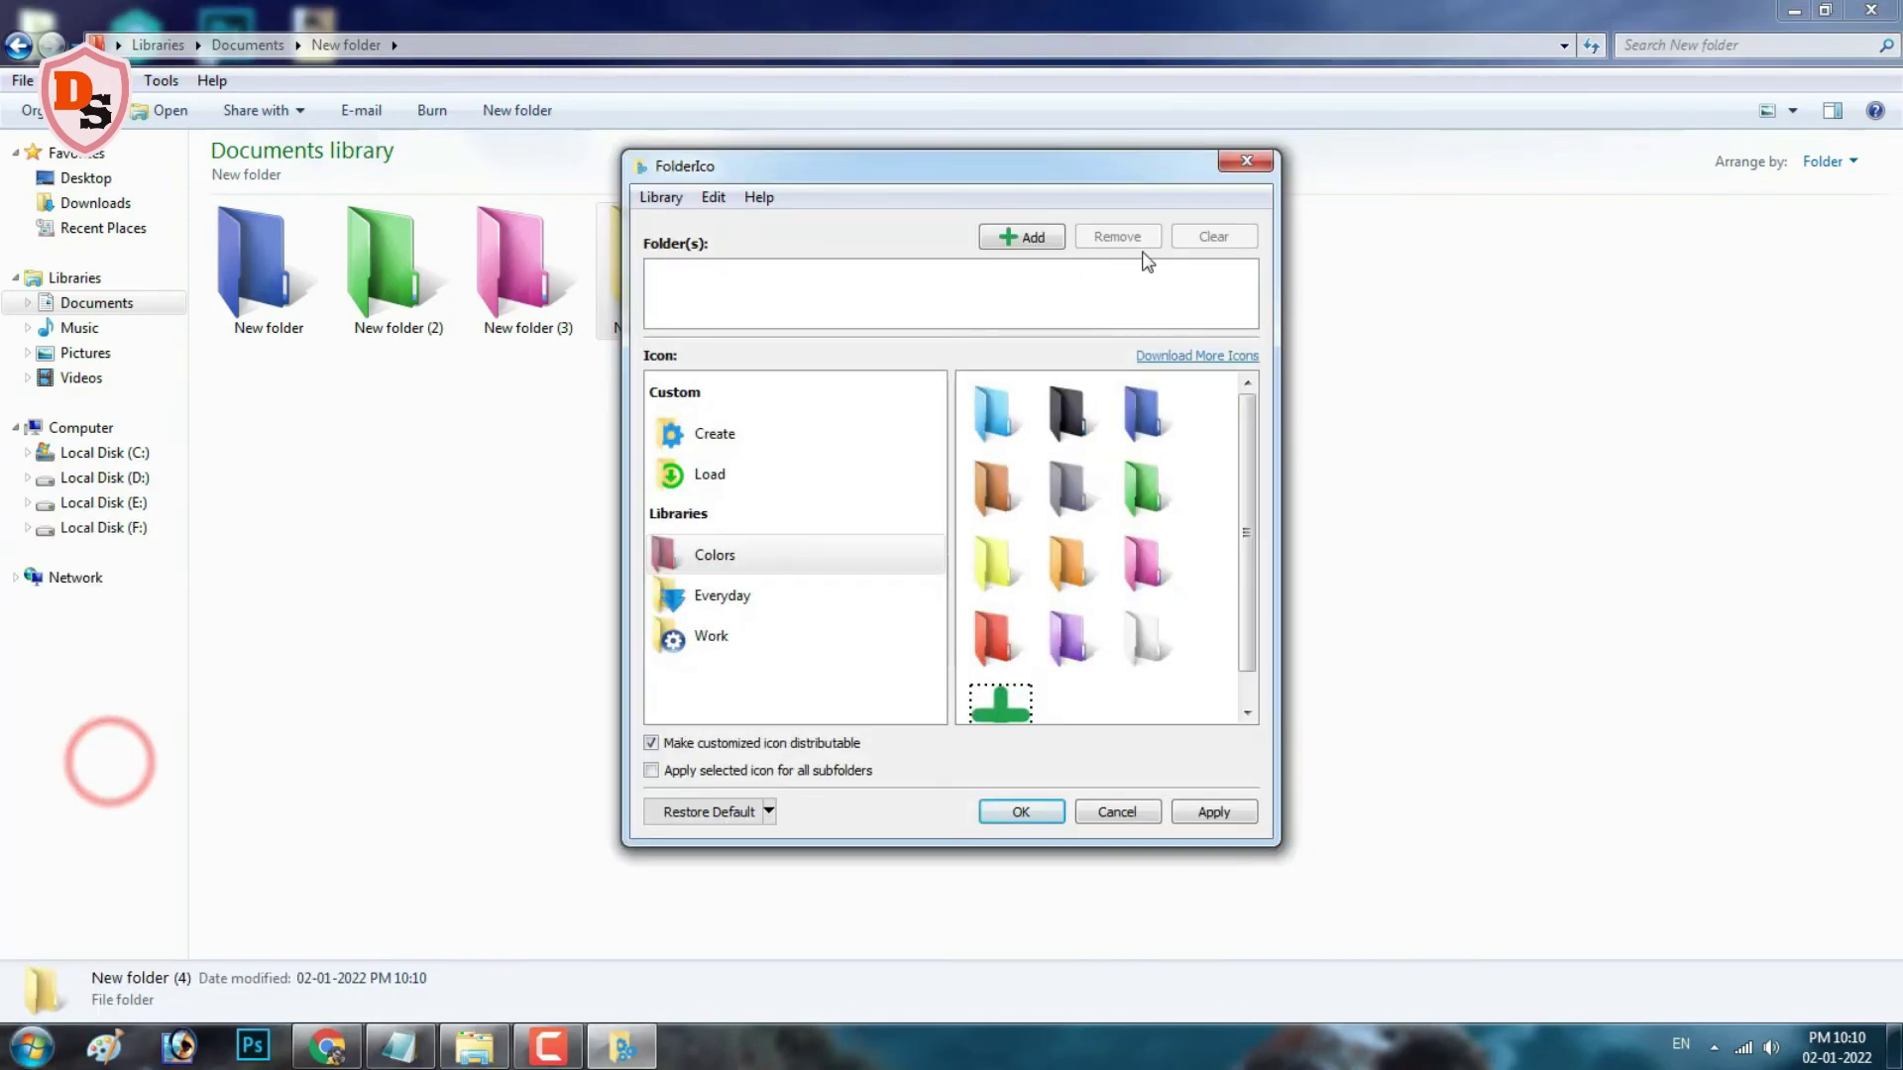
pyautogui.moveTo(1113, 166); pyautogui.dragTo(1488, 143)
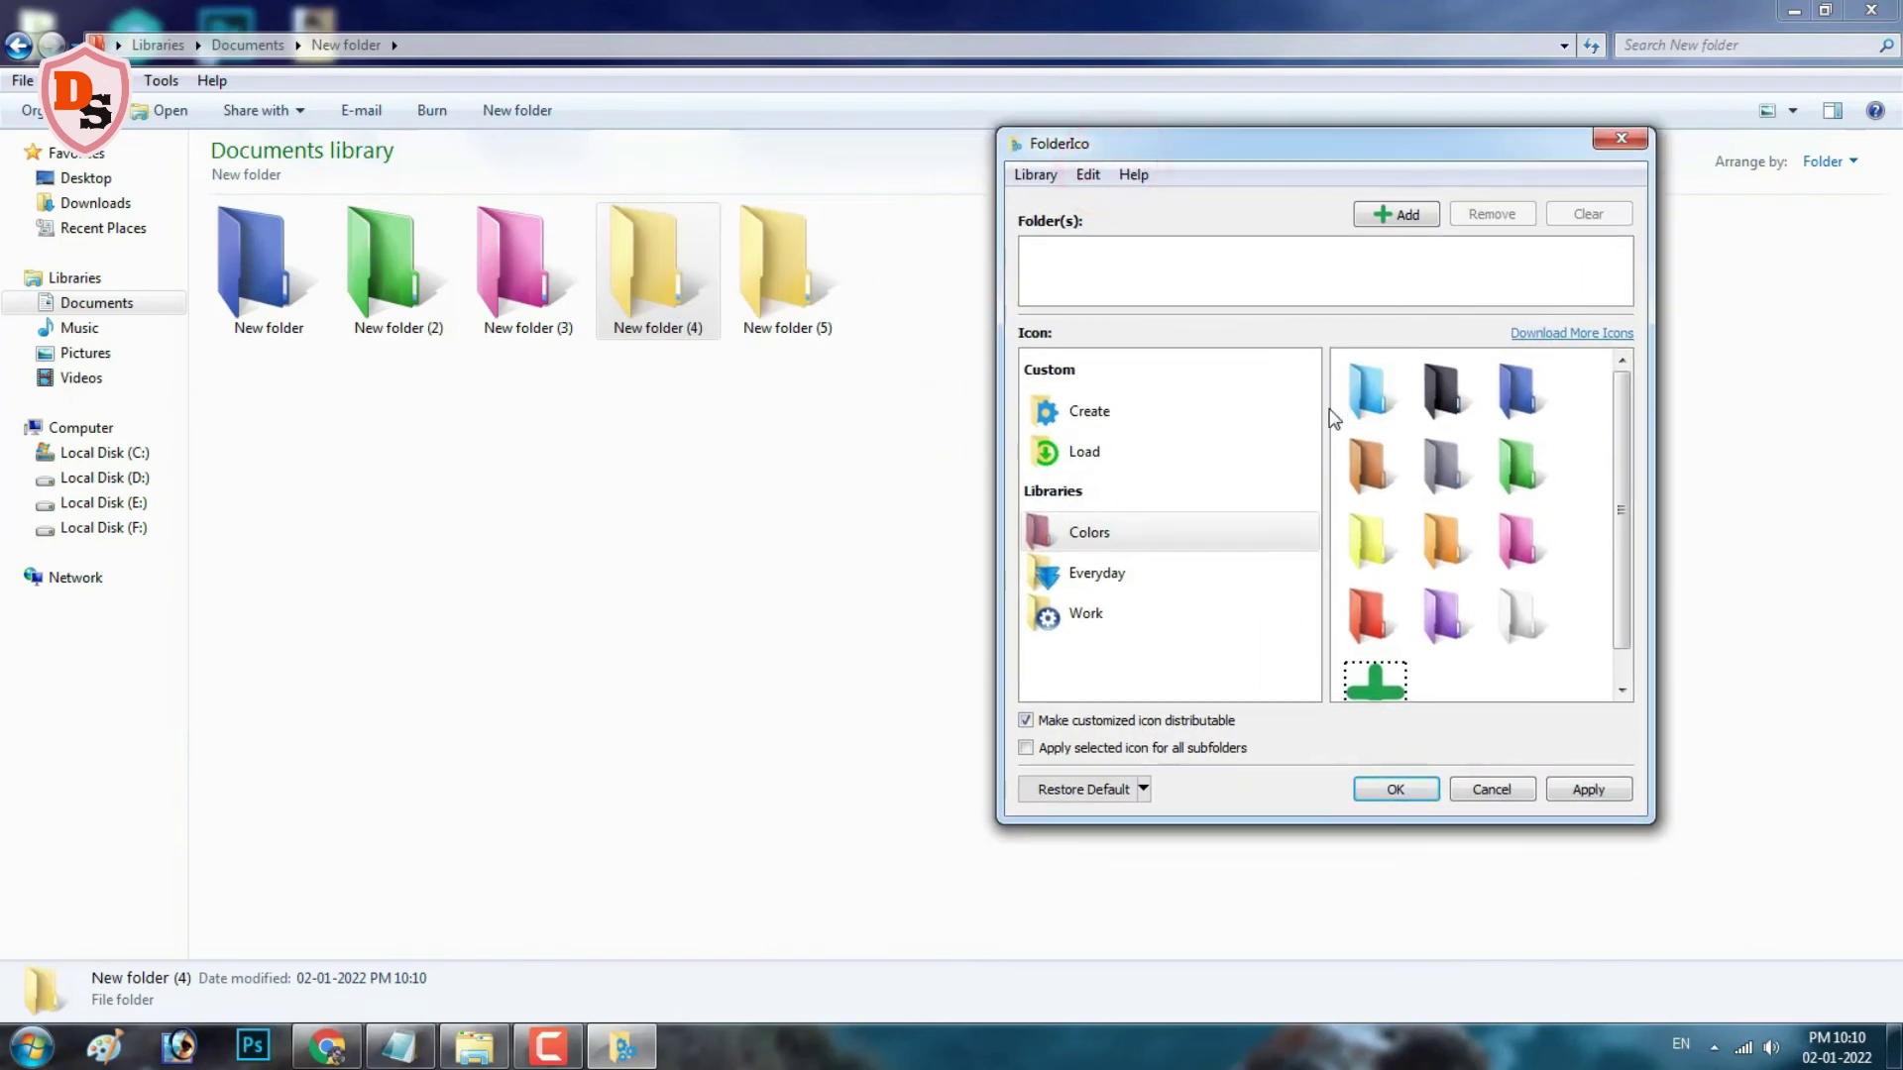
pyautogui.click(1418, 214)
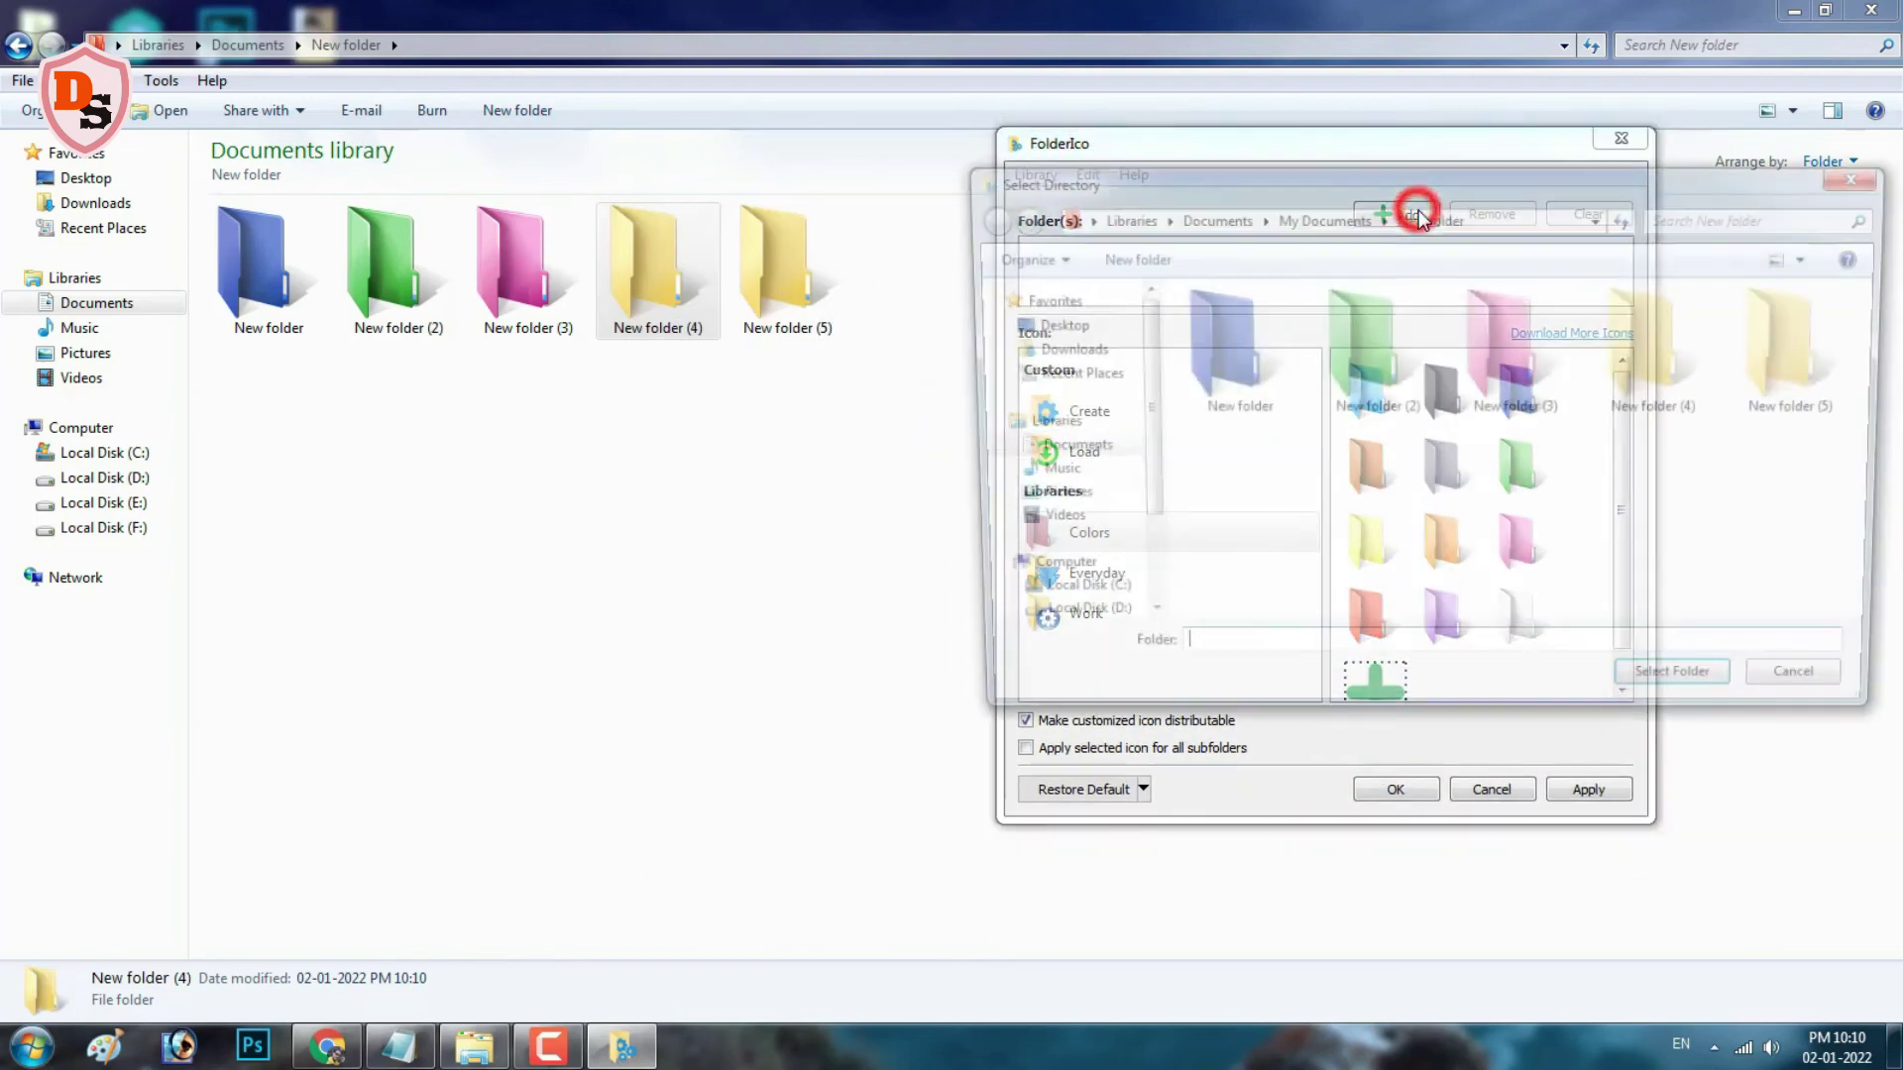
pyautogui.click(1801, 342)
pyautogui.click(1695, 688)
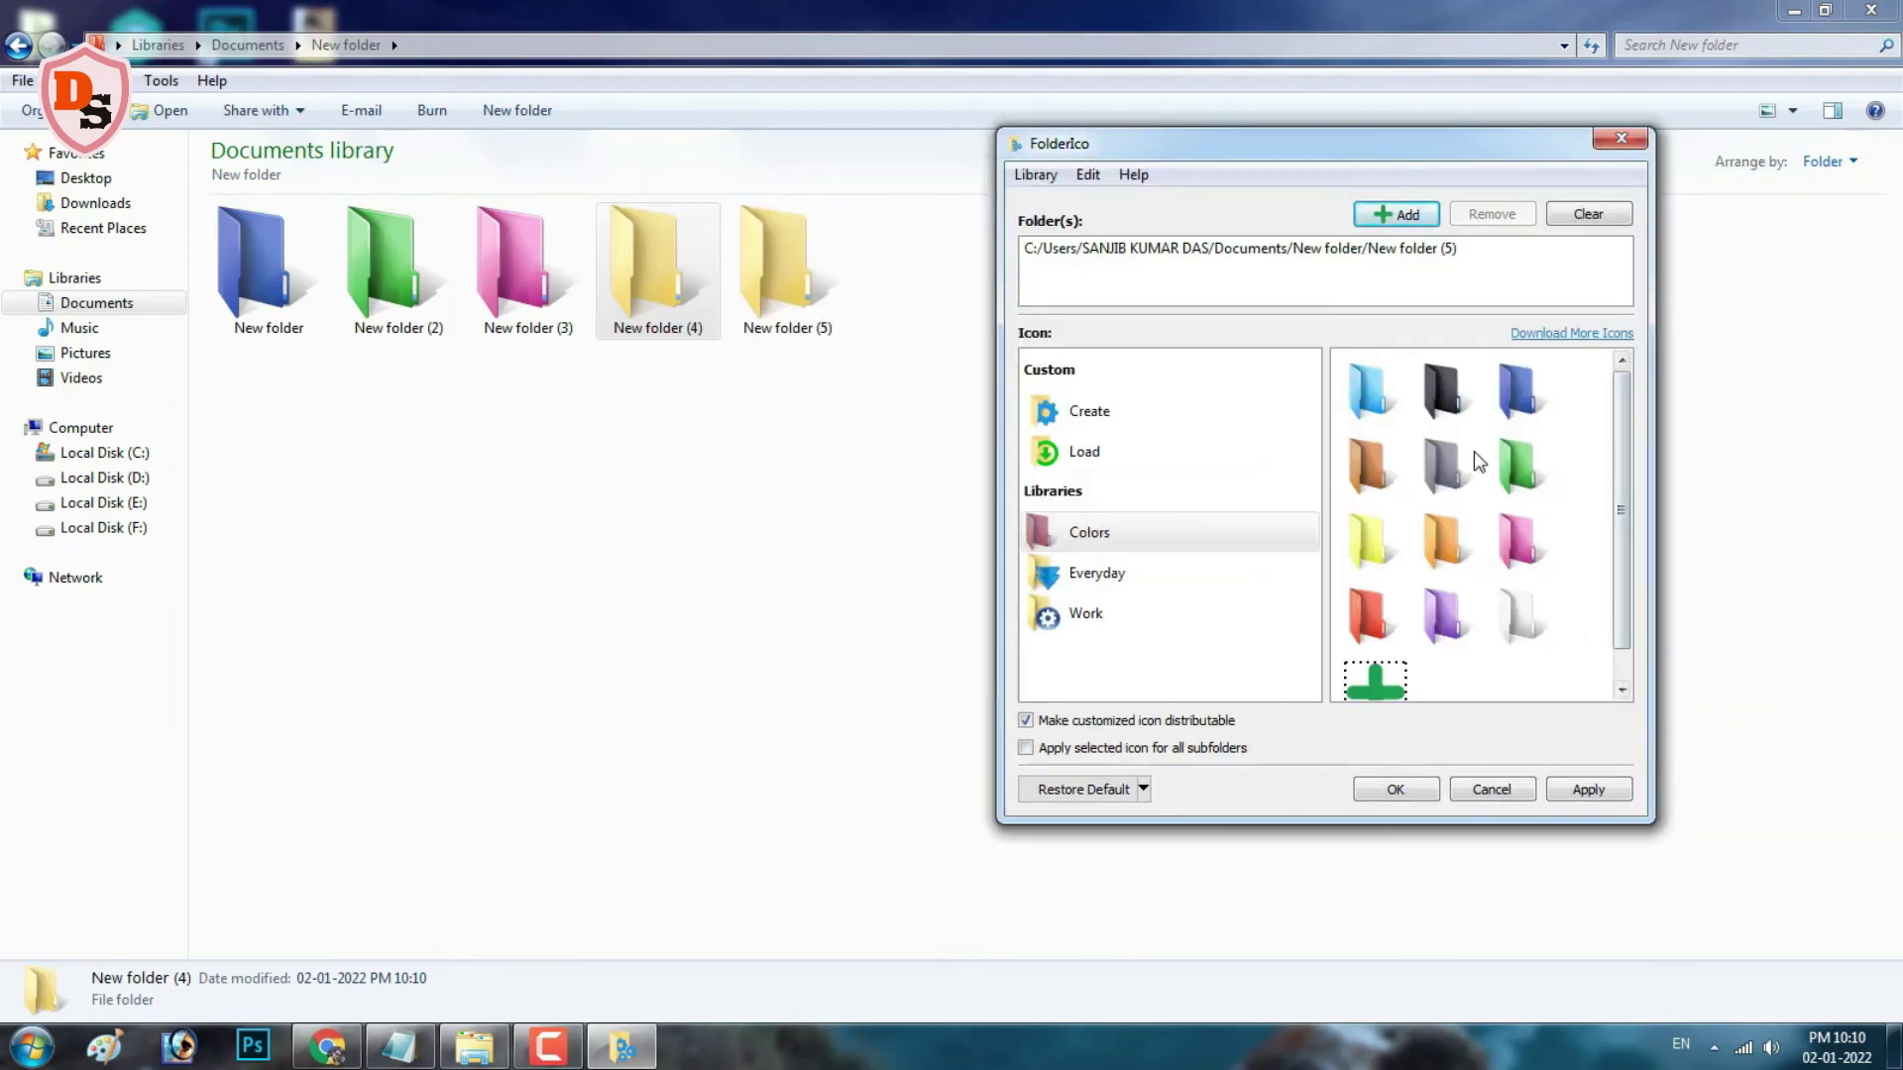
# Step: Apply the usb icon from the Everyday library to New folder (5) and close FolderIco
pyautogui.click(1139, 573)
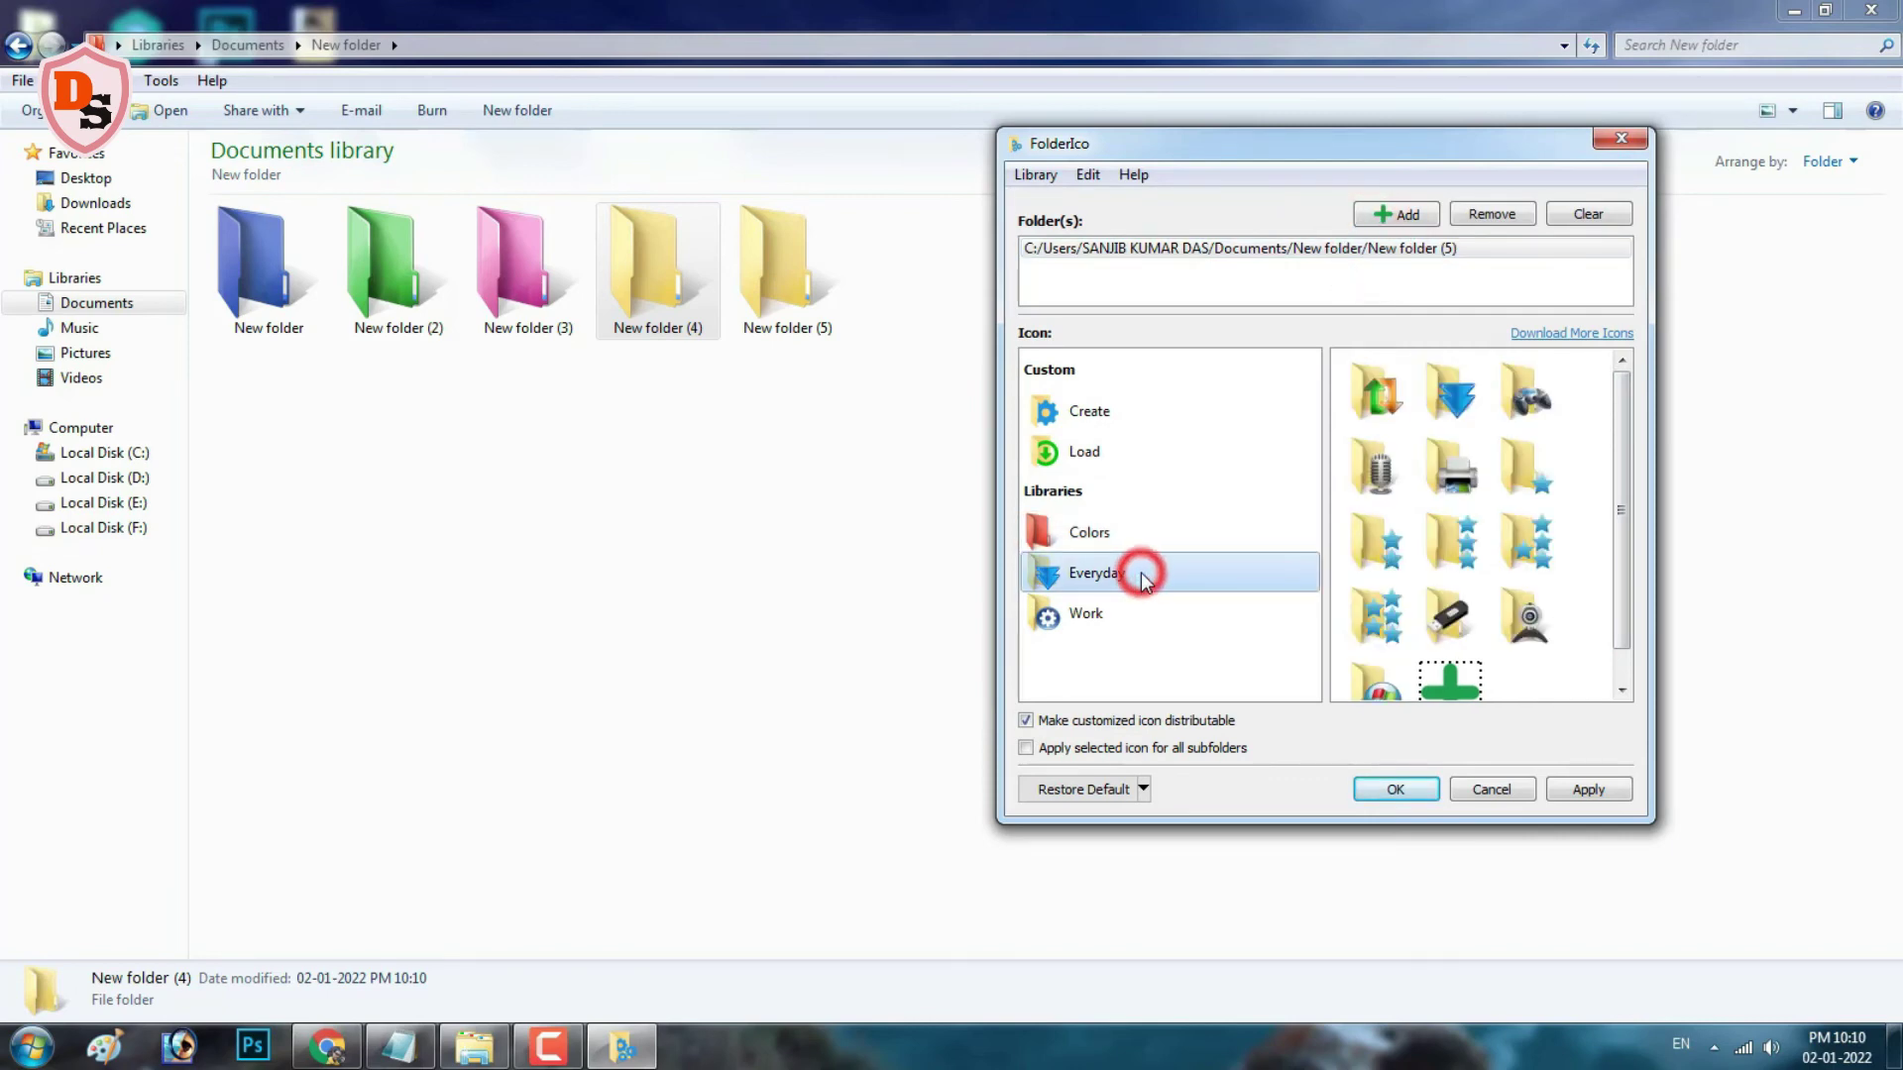
pyautogui.click(1627, 485)
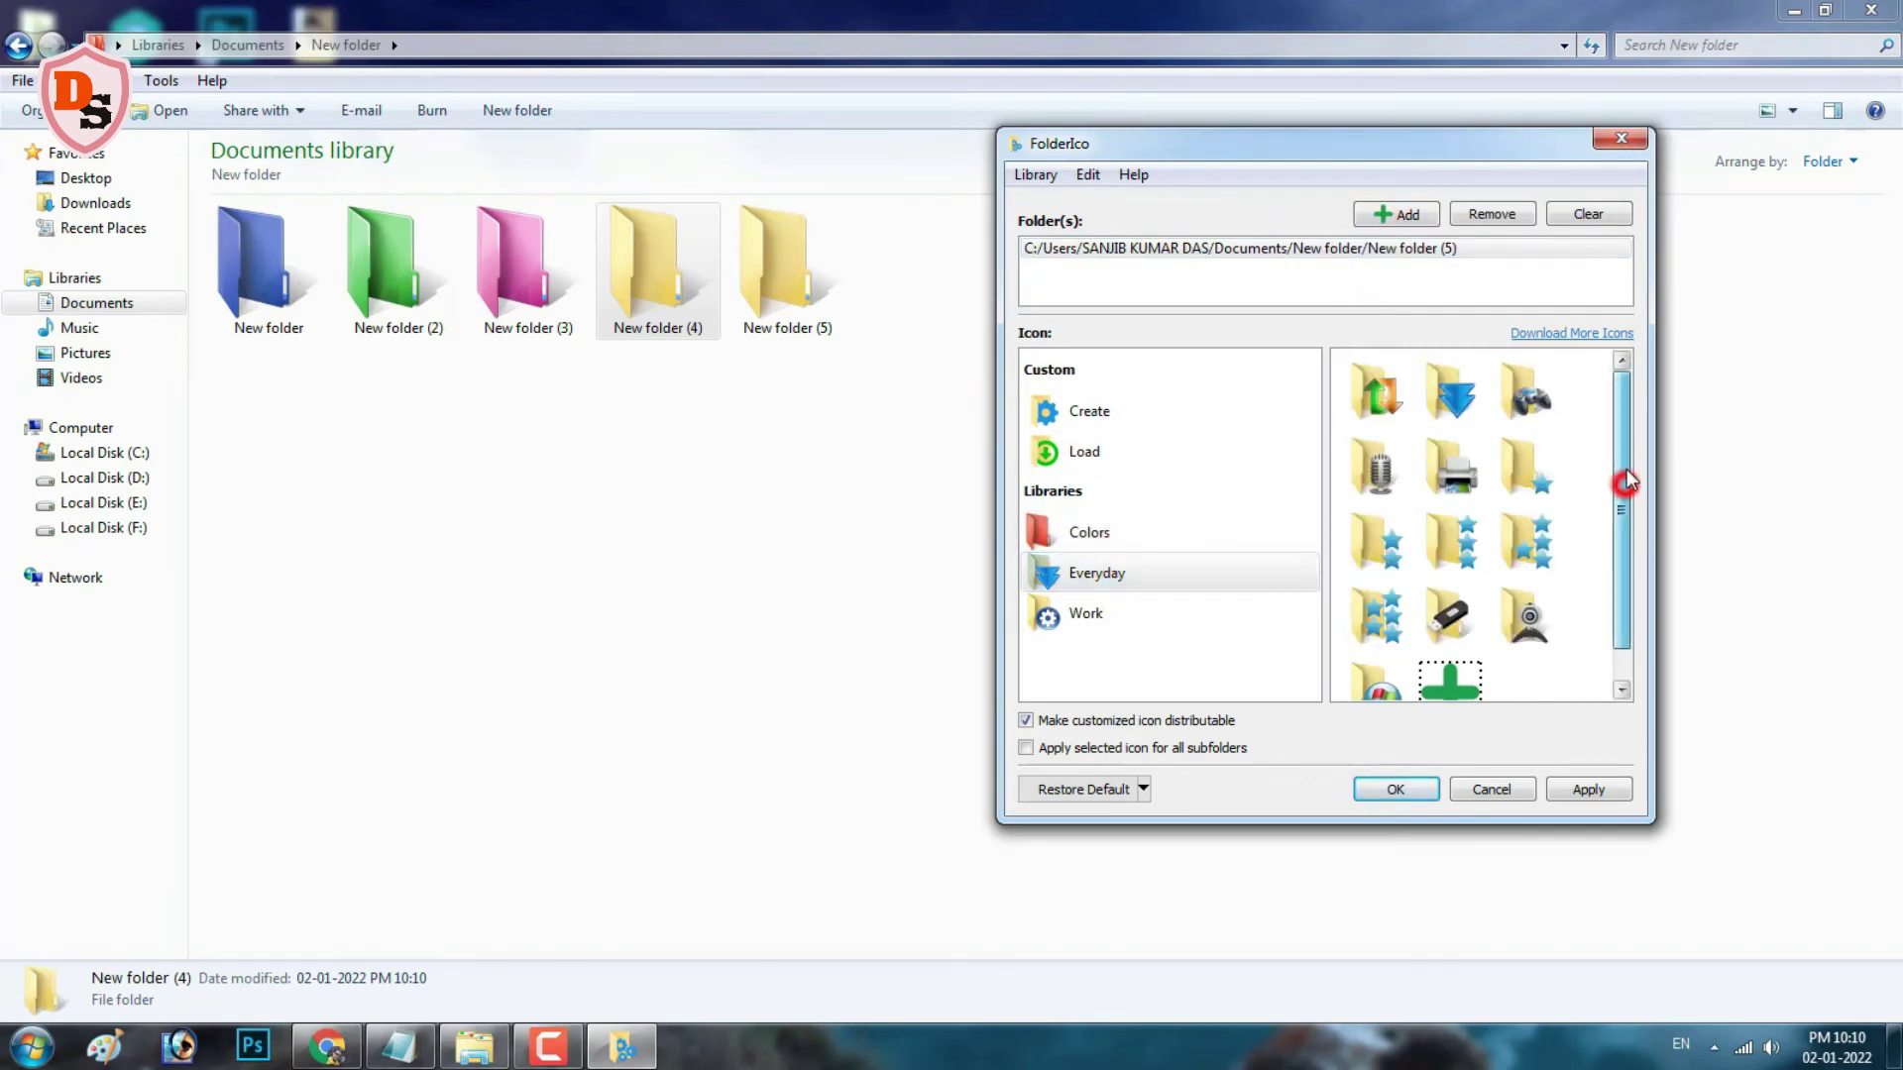
pyautogui.moveTo(1619, 436); pyautogui.dragTo(1454, 619)
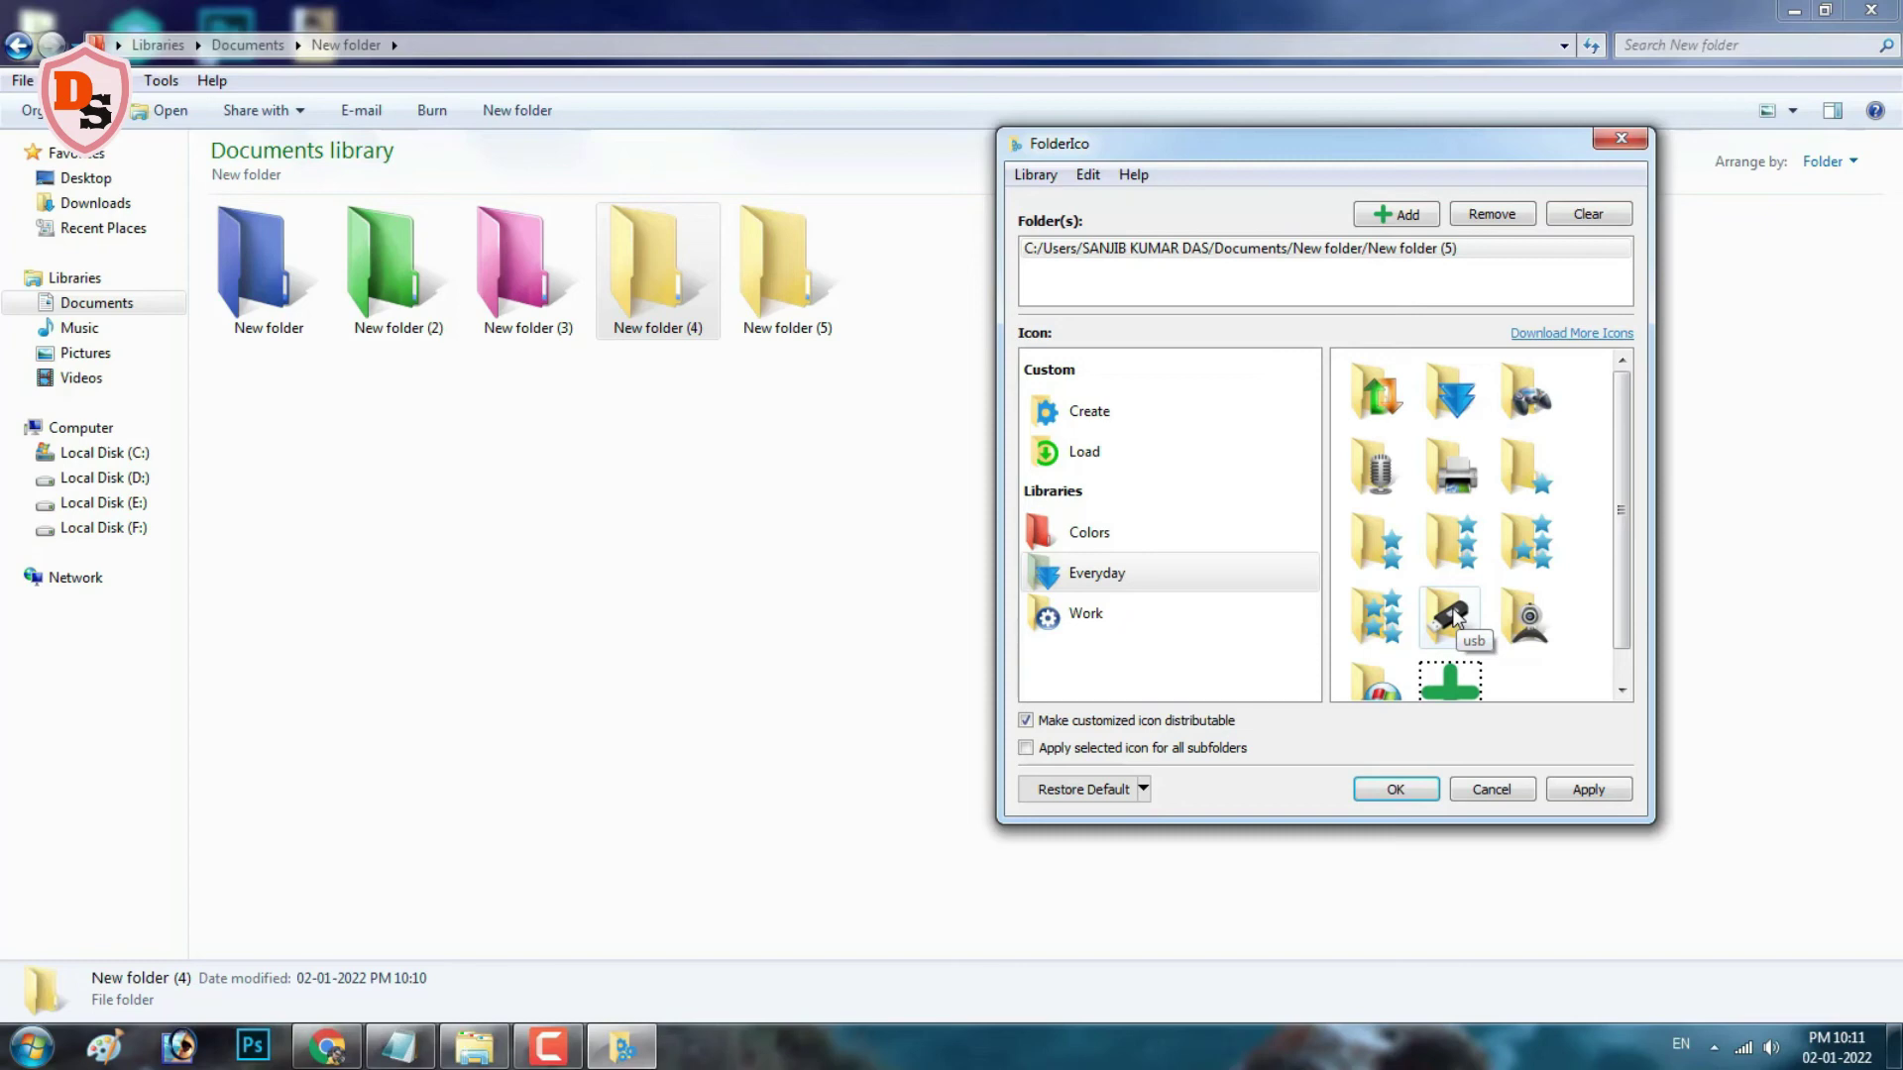
pyautogui.click(1453, 619)
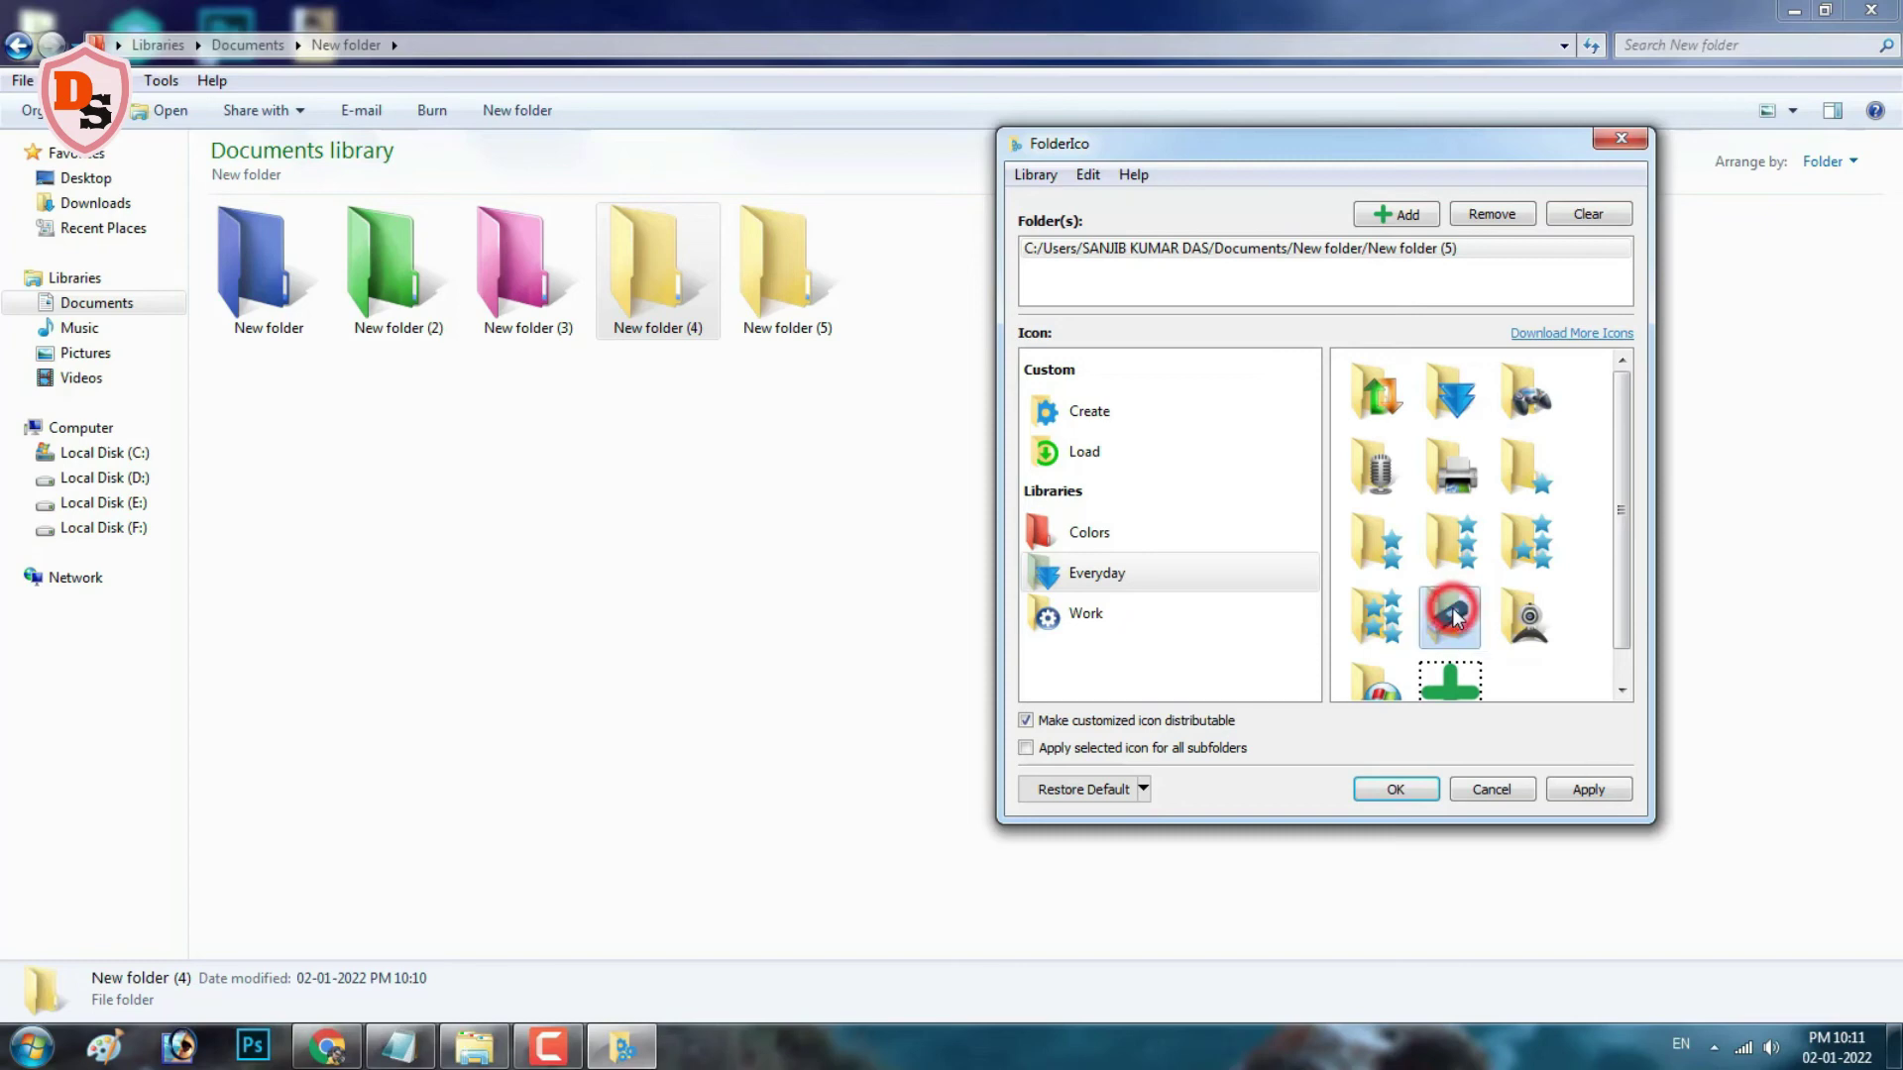
pyautogui.click(1586, 792)
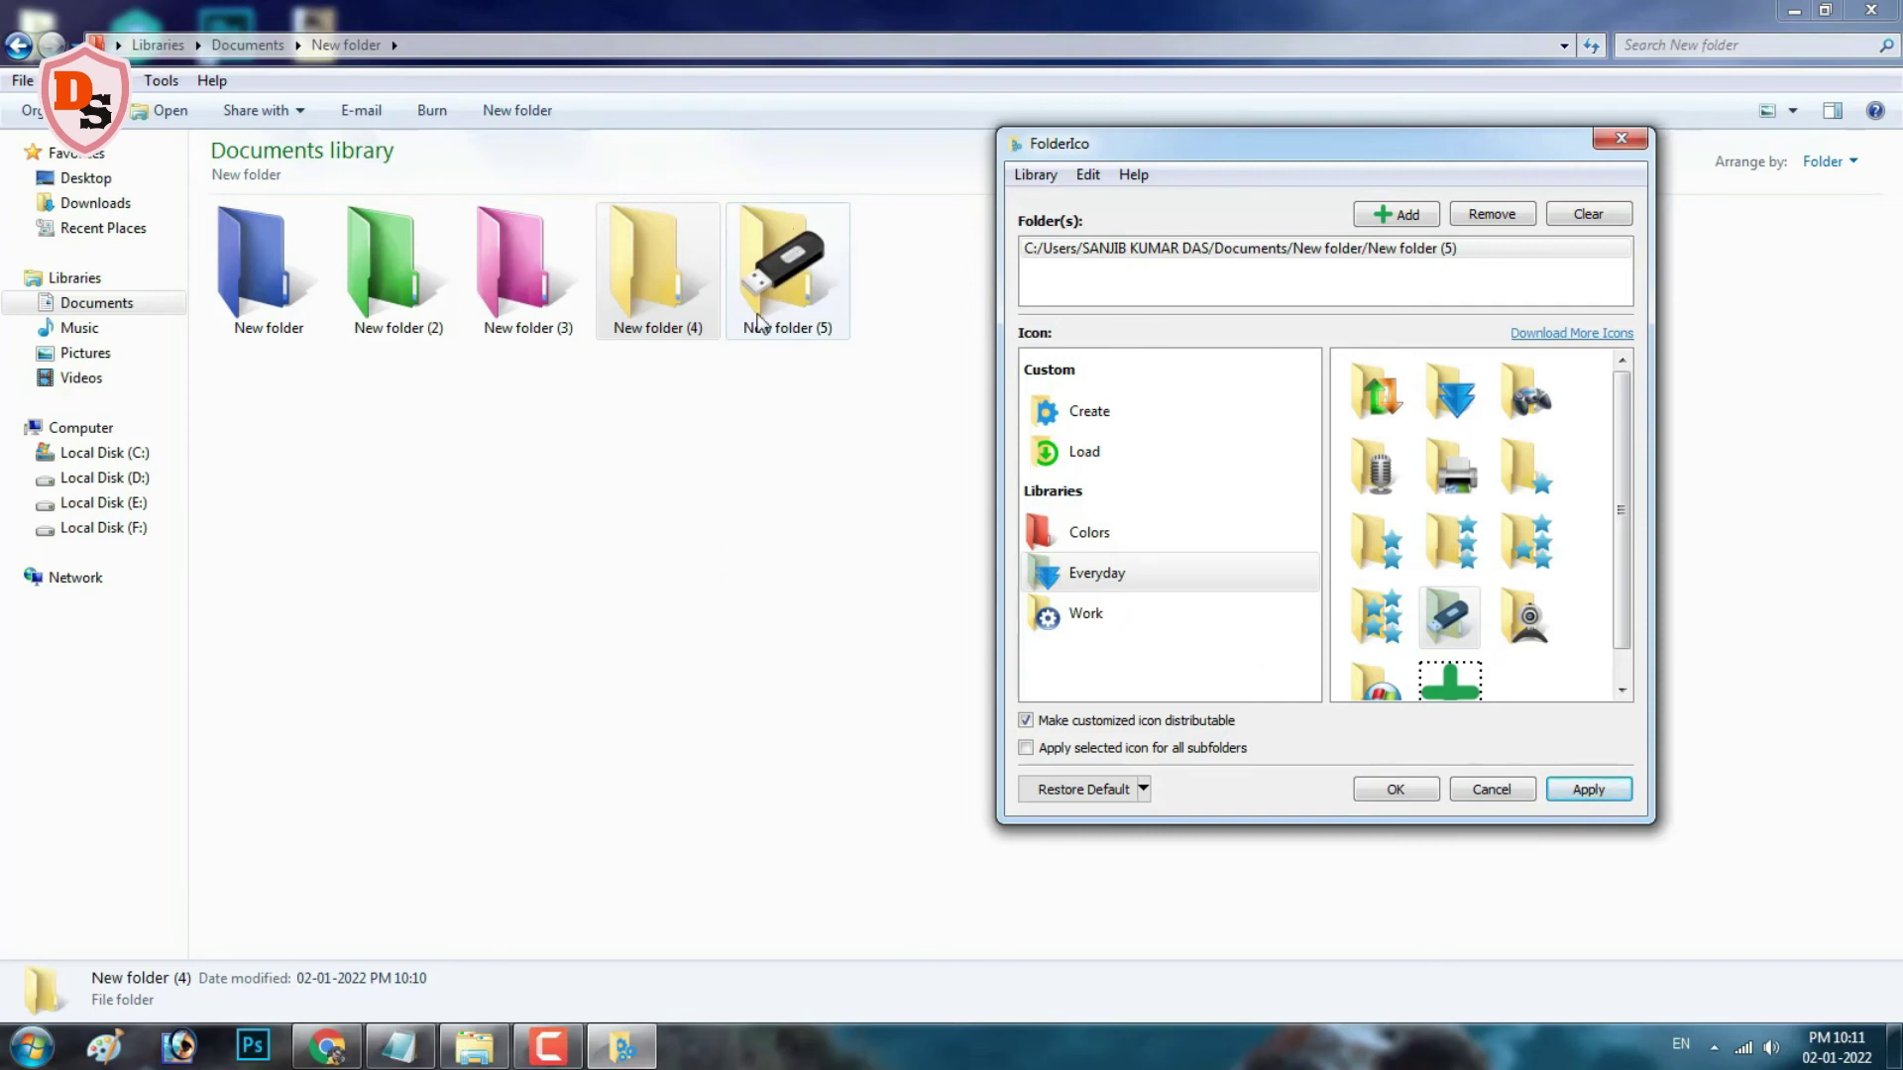
pyautogui.click(1409, 791)
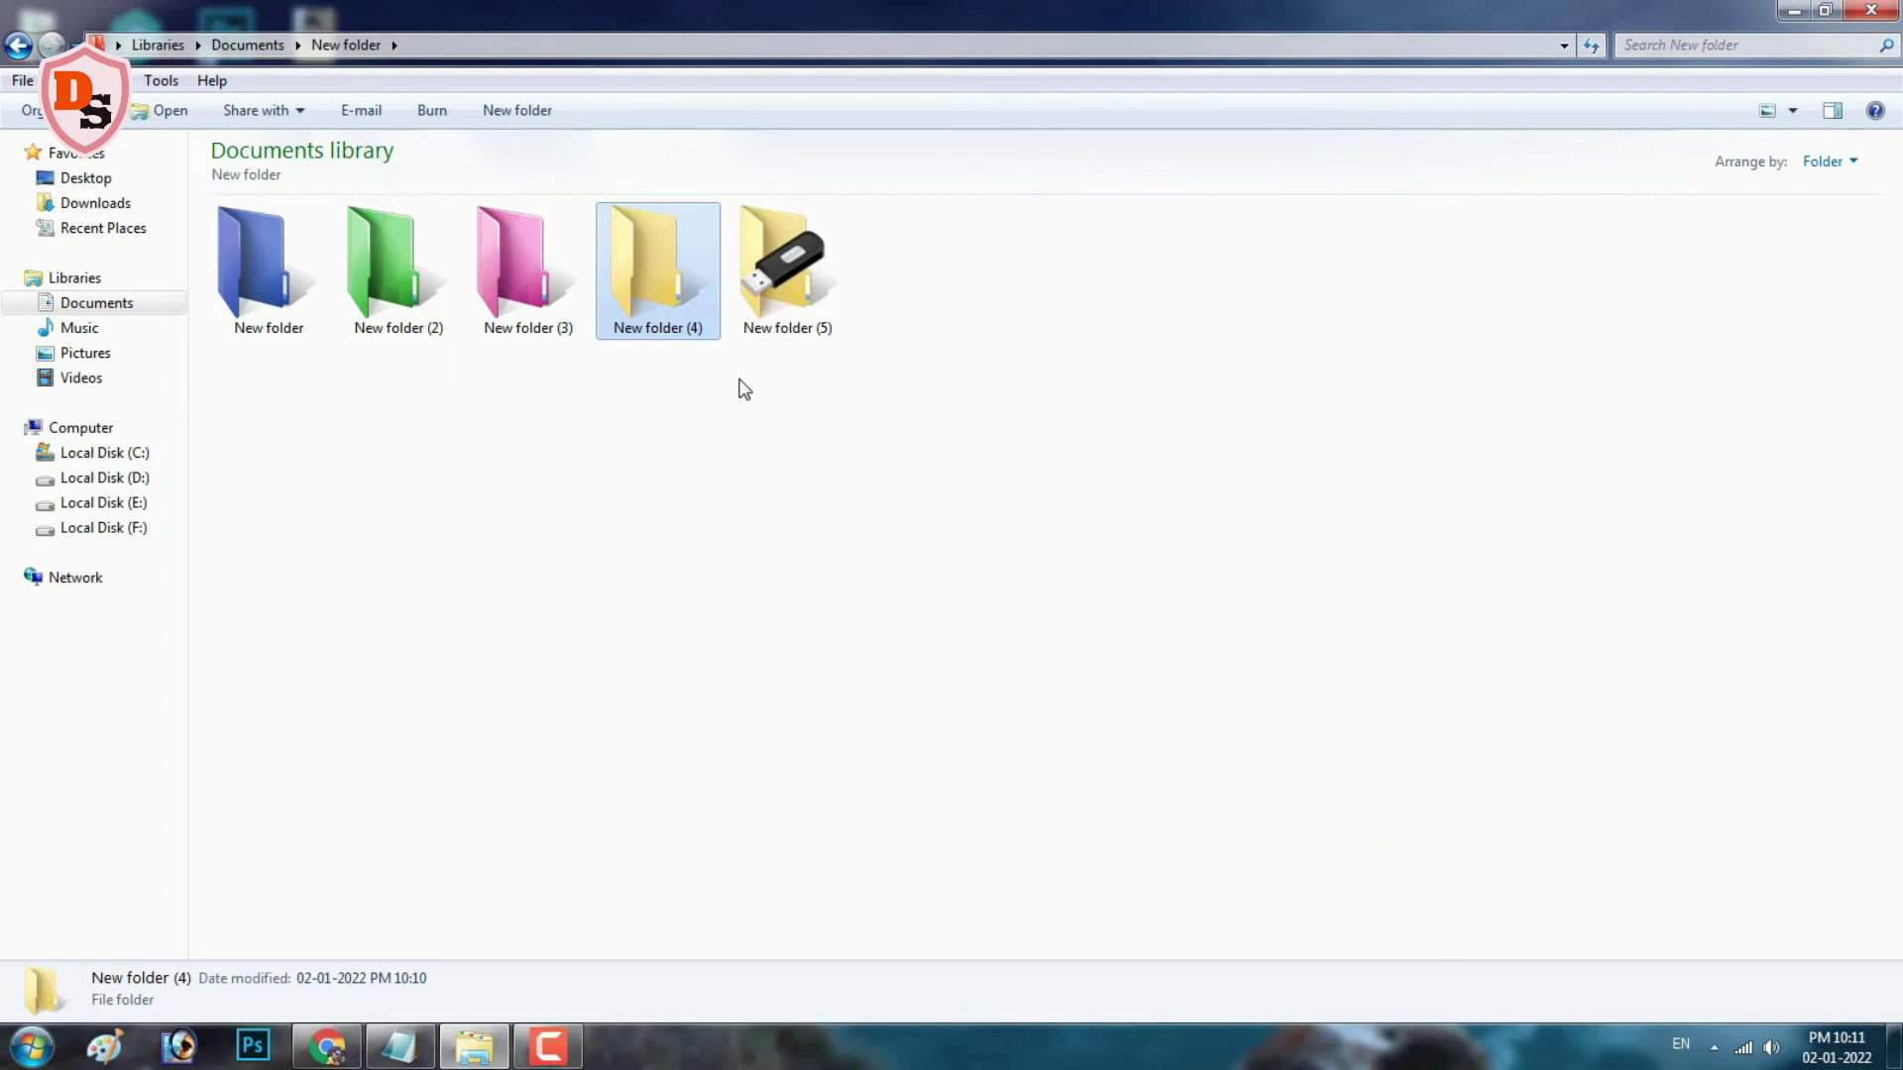
# Step: Change the icon of New folder (4) to the Work set's Favorites icon directly from Explorer
pyautogui.click(472, 613)
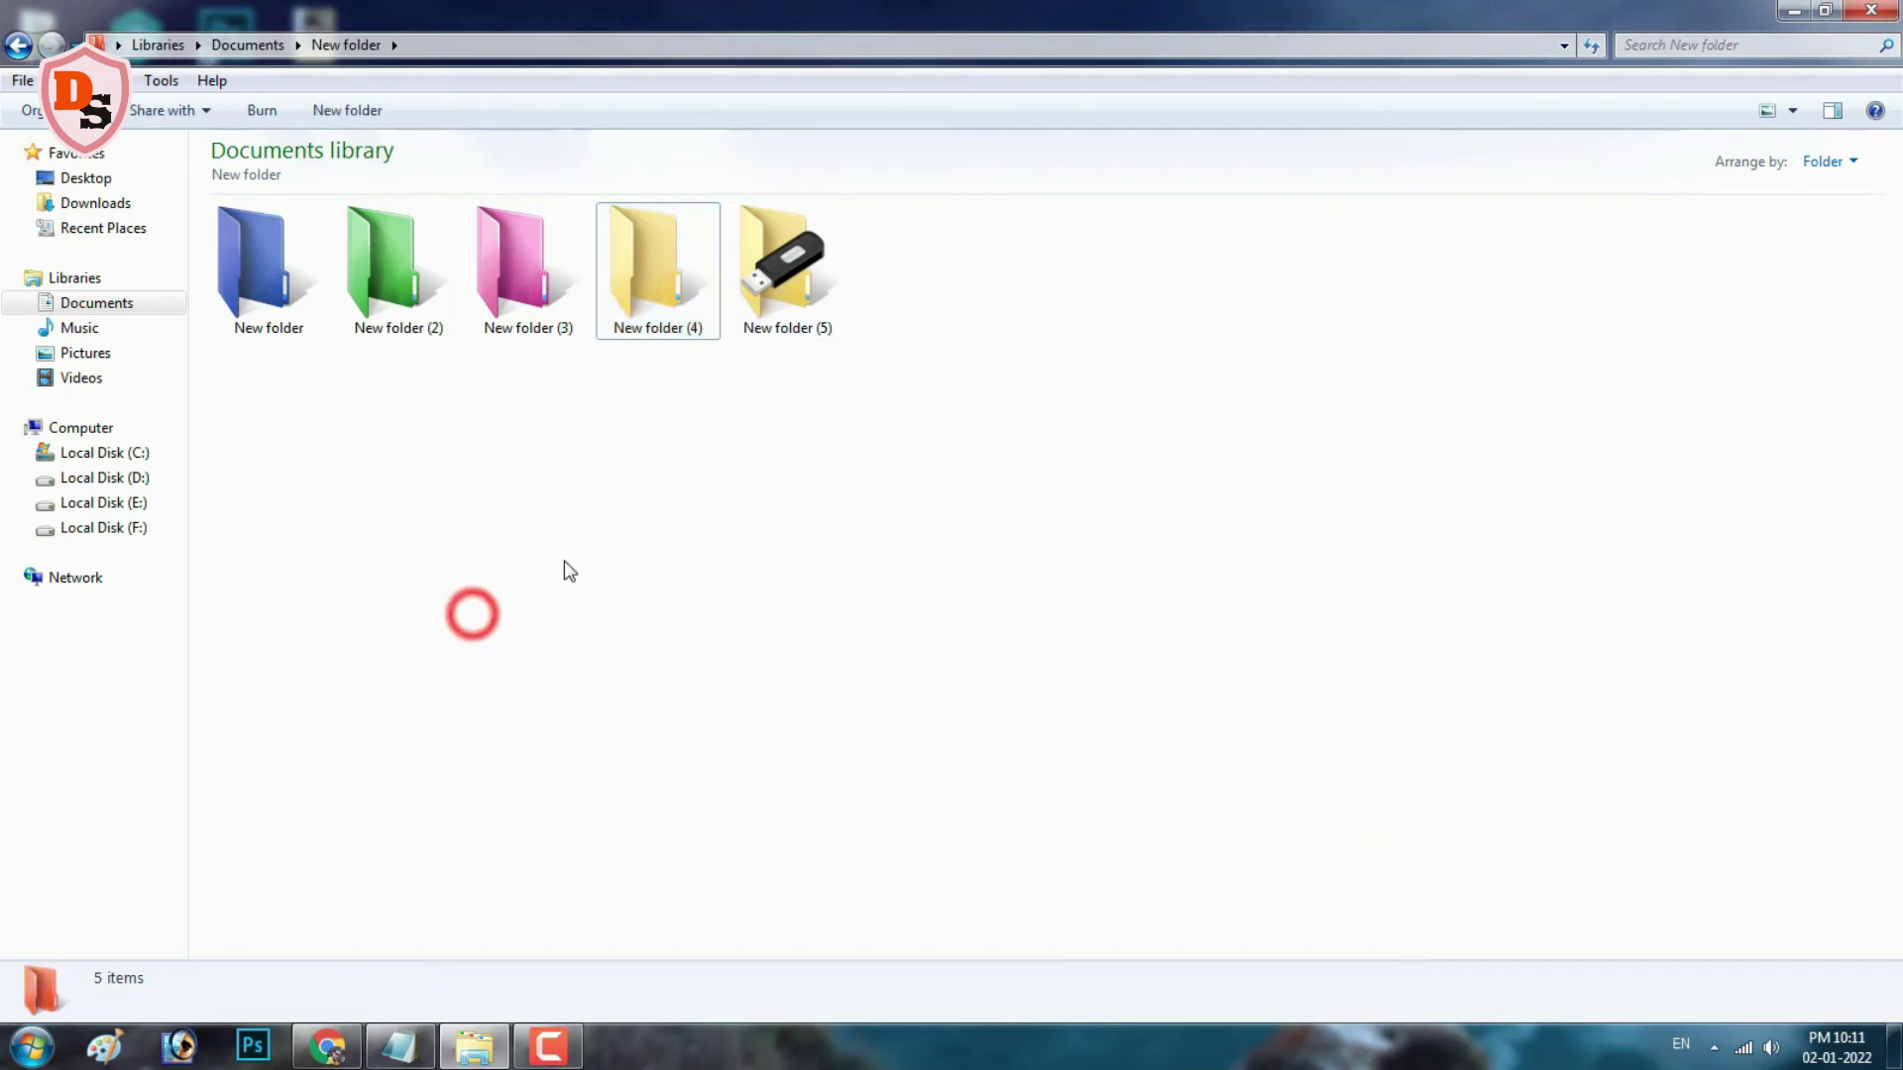
pyautogui.rightClick(675, 270)
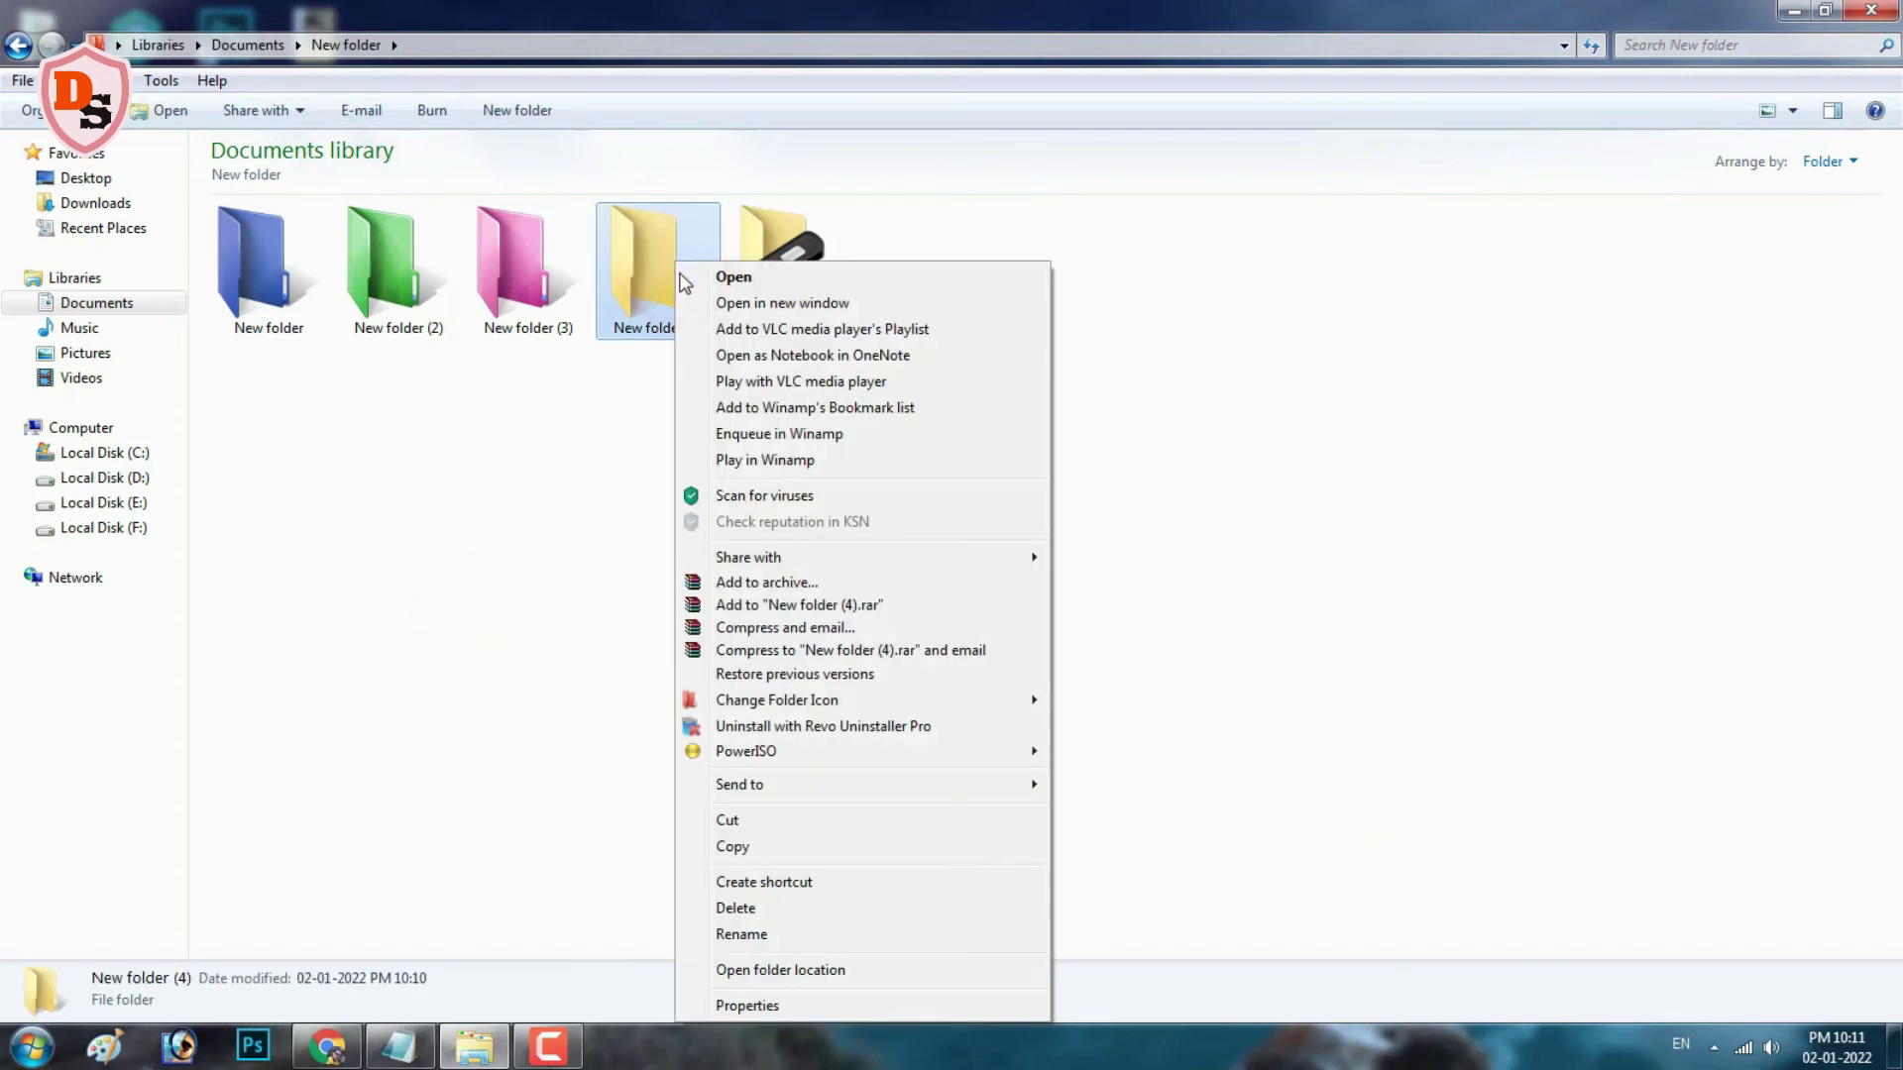
pyautogui.moveTo(843, 706)
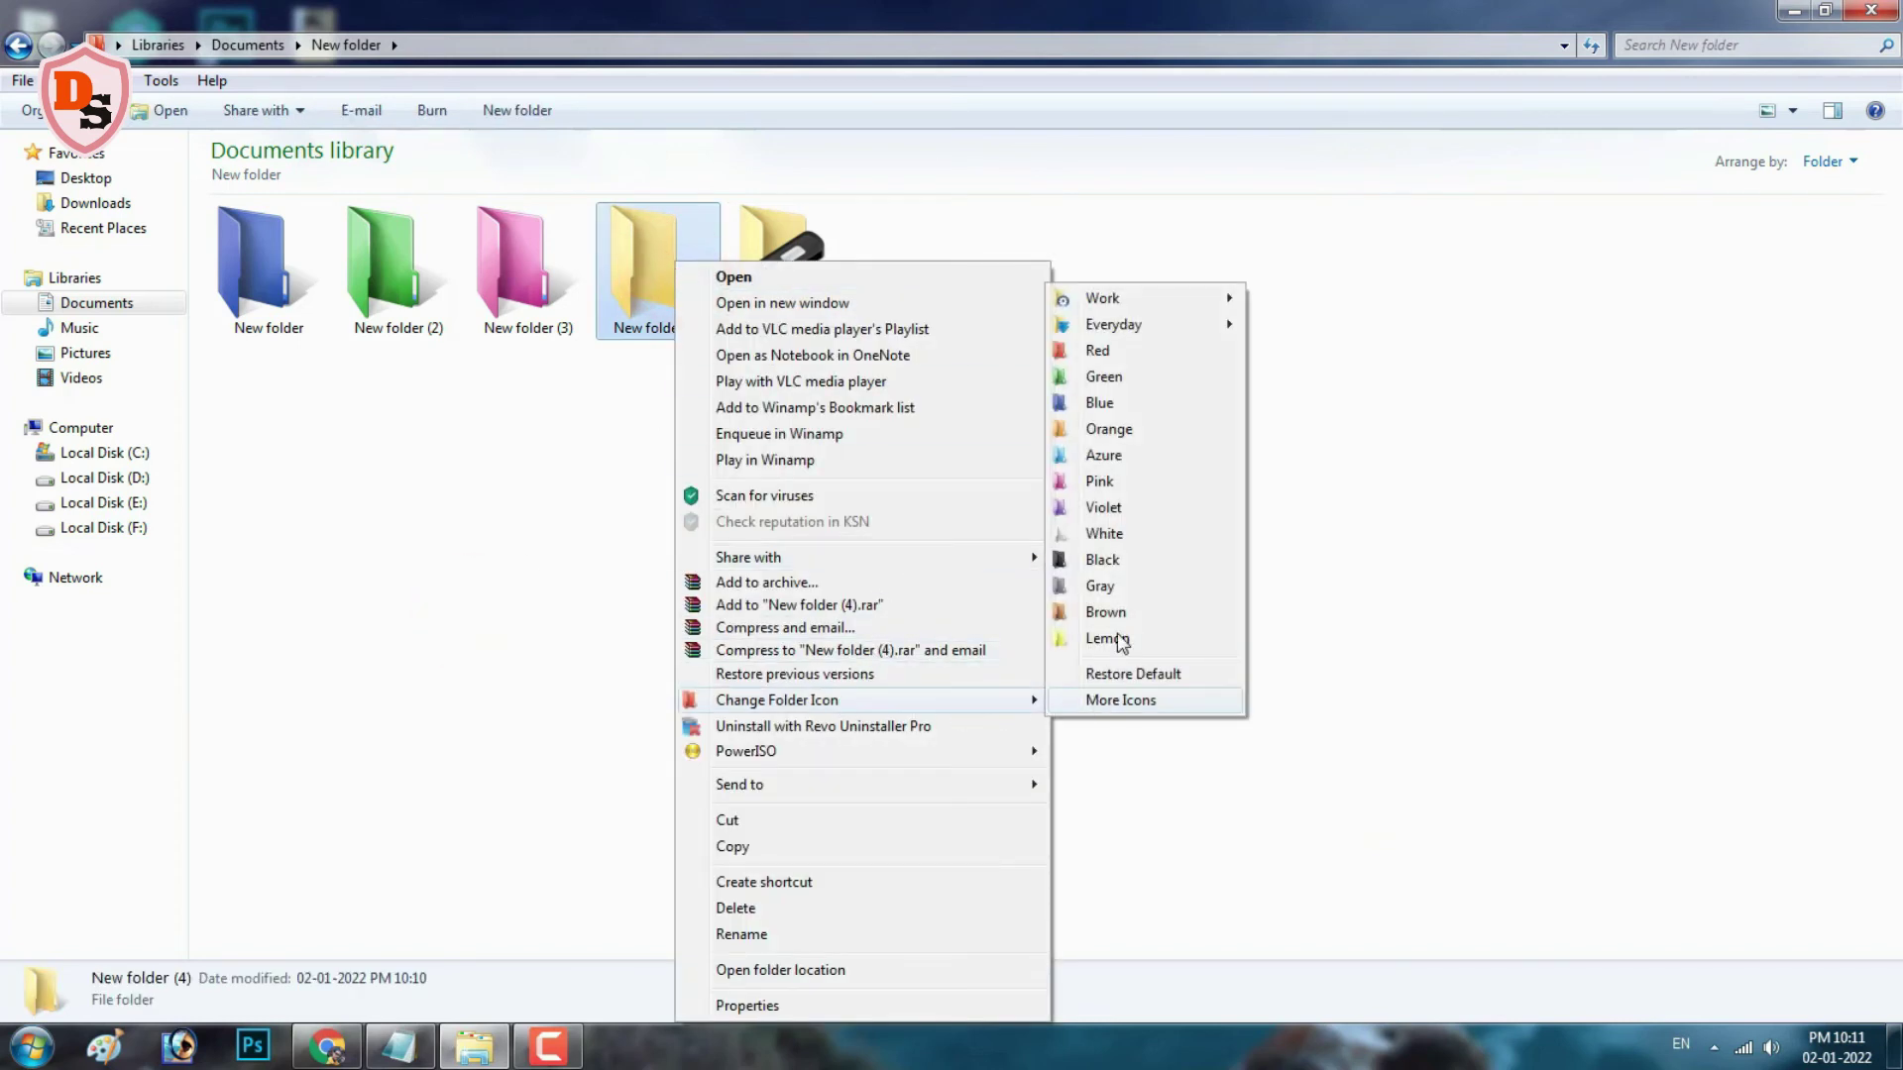
pyautogui.moveTo(1157, 303)
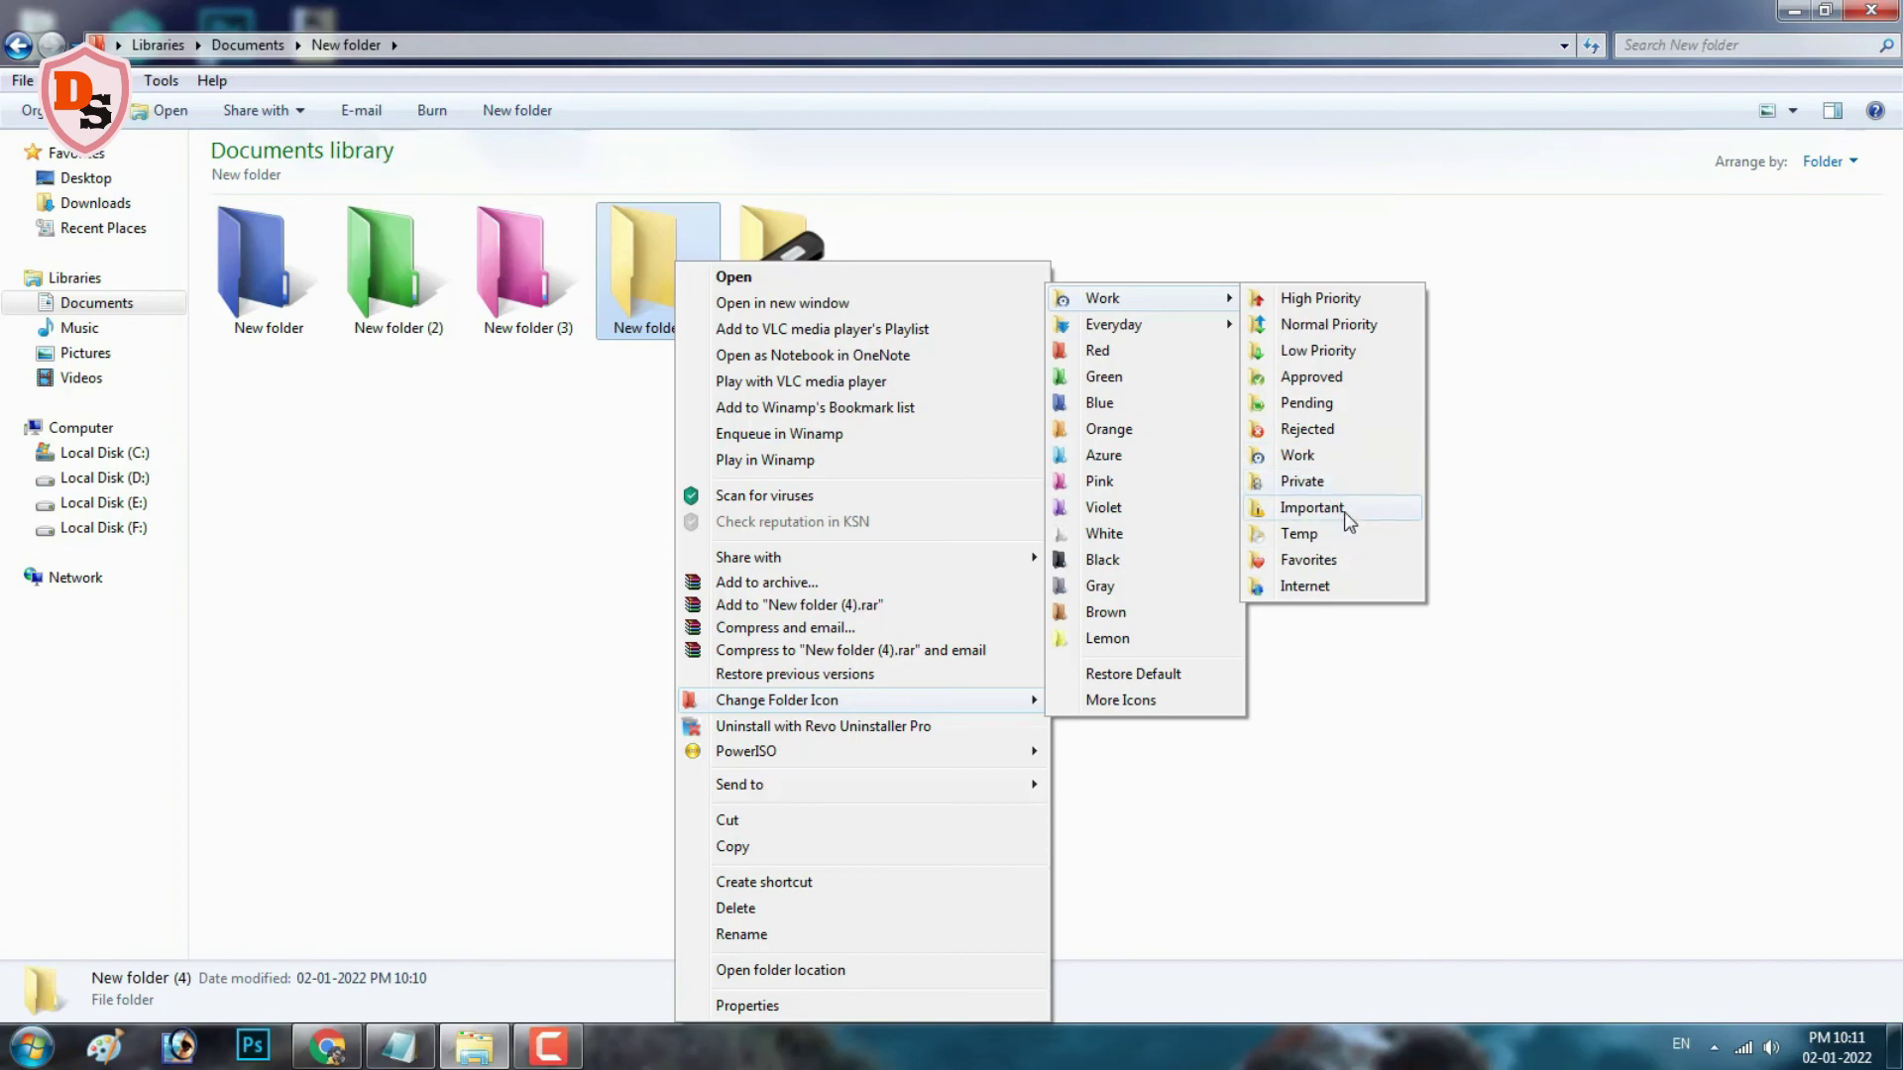
pyautogui.click(1318, 561)
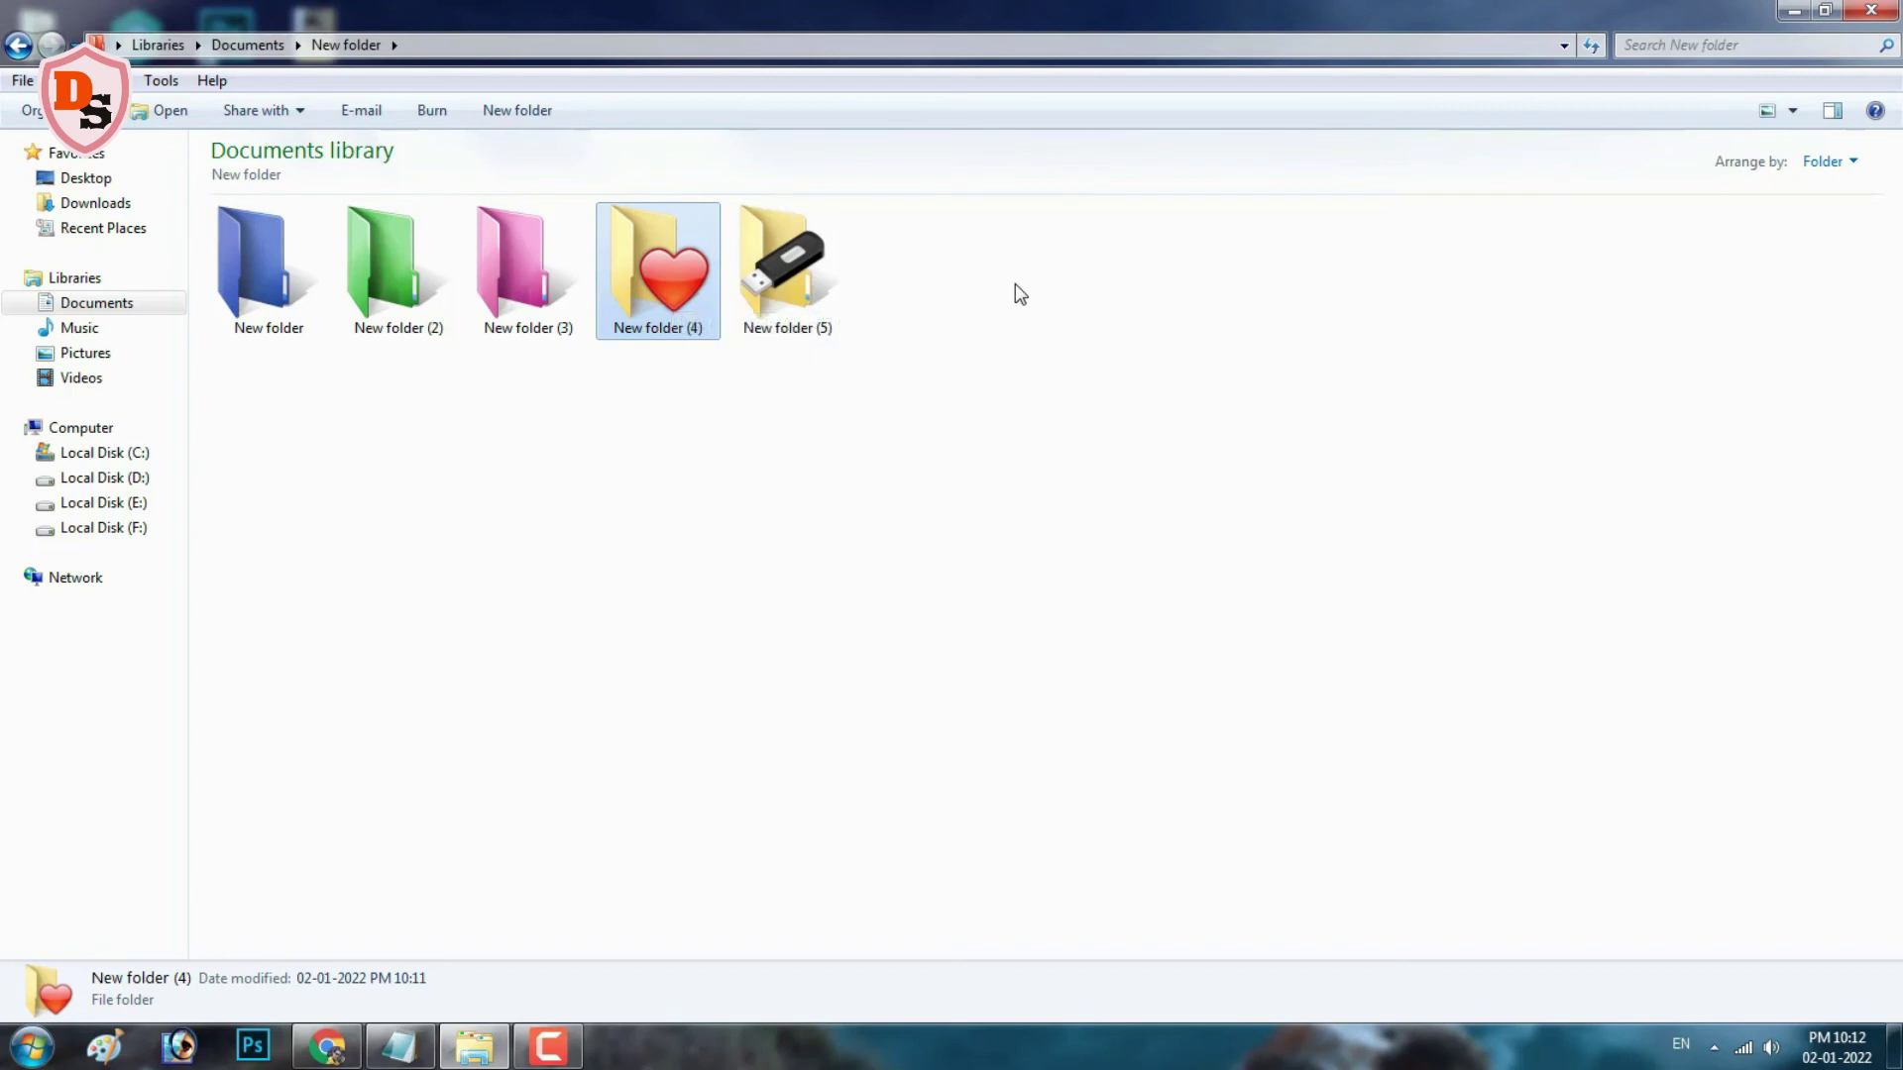
# Step: Create New folder (6) beside the other subfolders, start FolderIco and add the new folder to its folder list
pyautogui.hotkey('ctrl', 'shift', 'n')
pyautogui.click(1117, 370)
pyautogui.press('super')
pyautogui.click(89, 761)
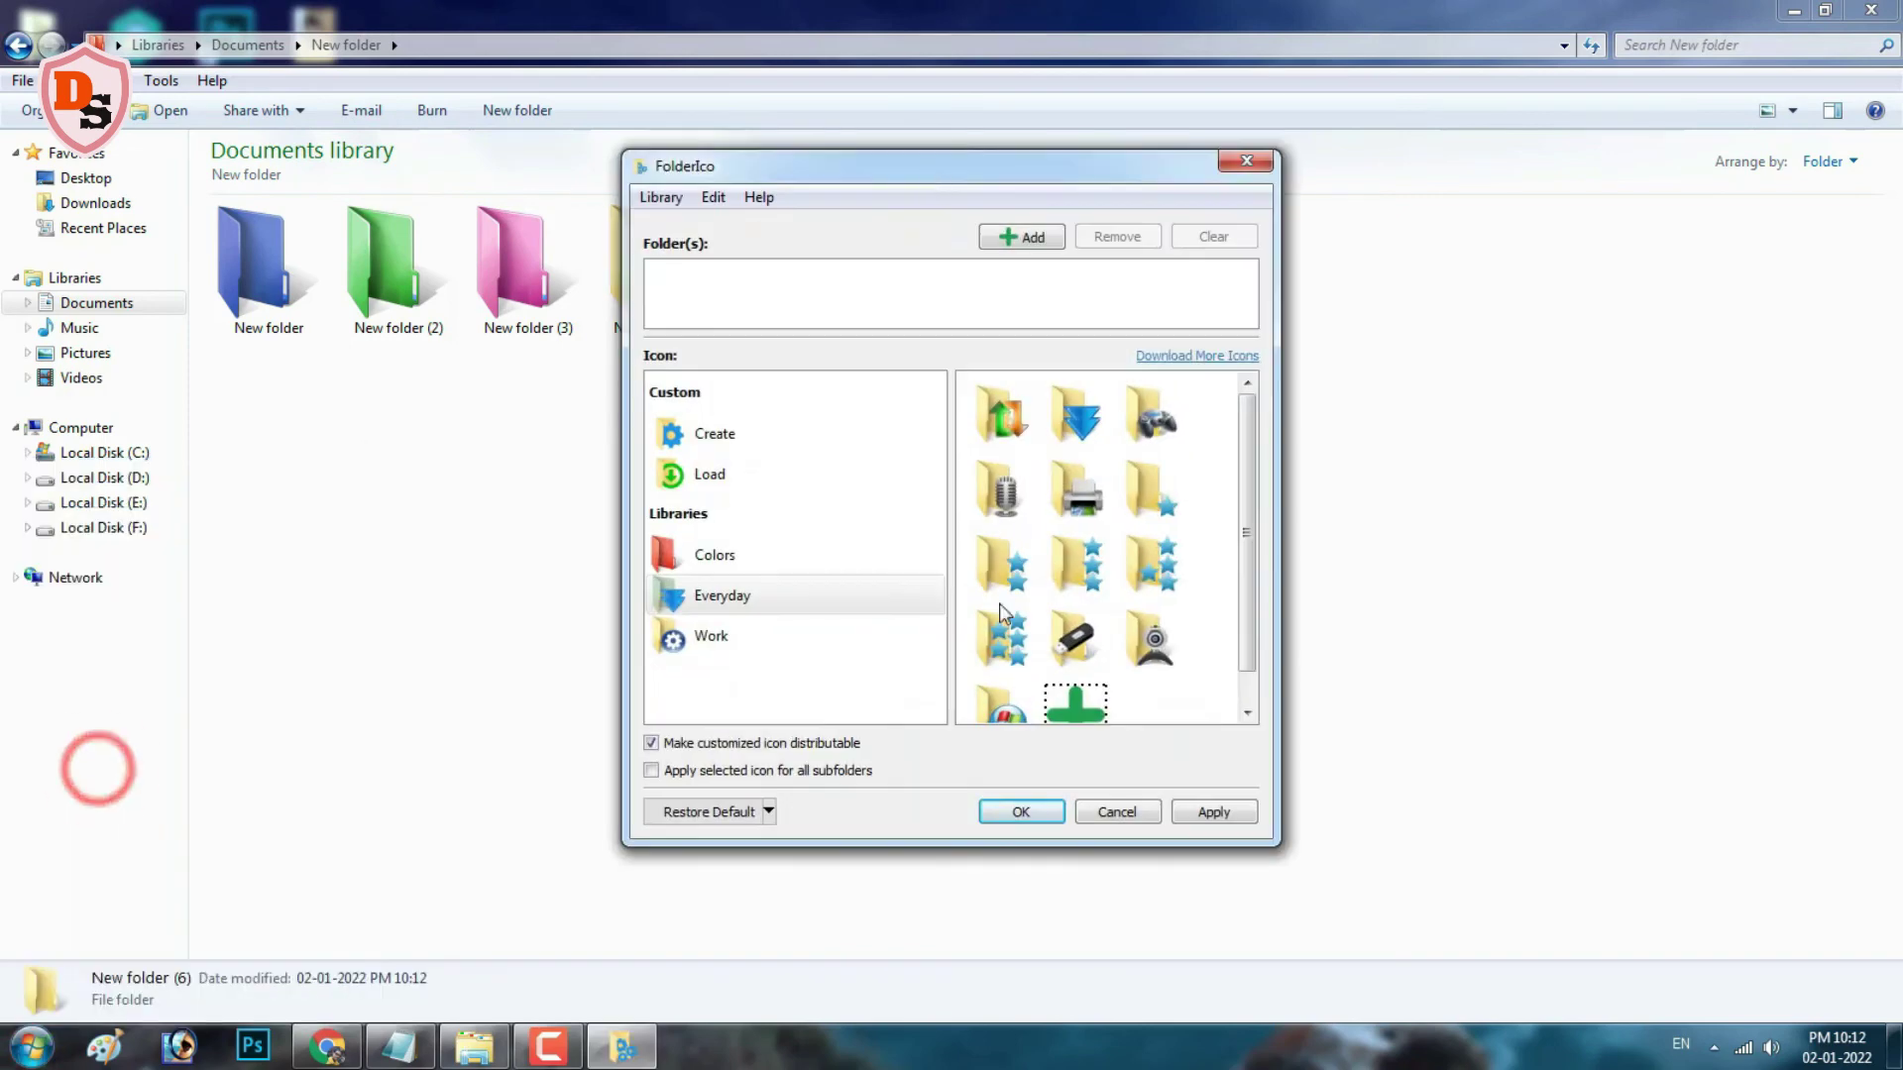
pyautogui.click(1497, 215)
pyautogui.click(1684, 692)
# Step: Apply the globe icon from the Work library to New folder (6) and close FolderIco
pyautogui.click(1176, 613)
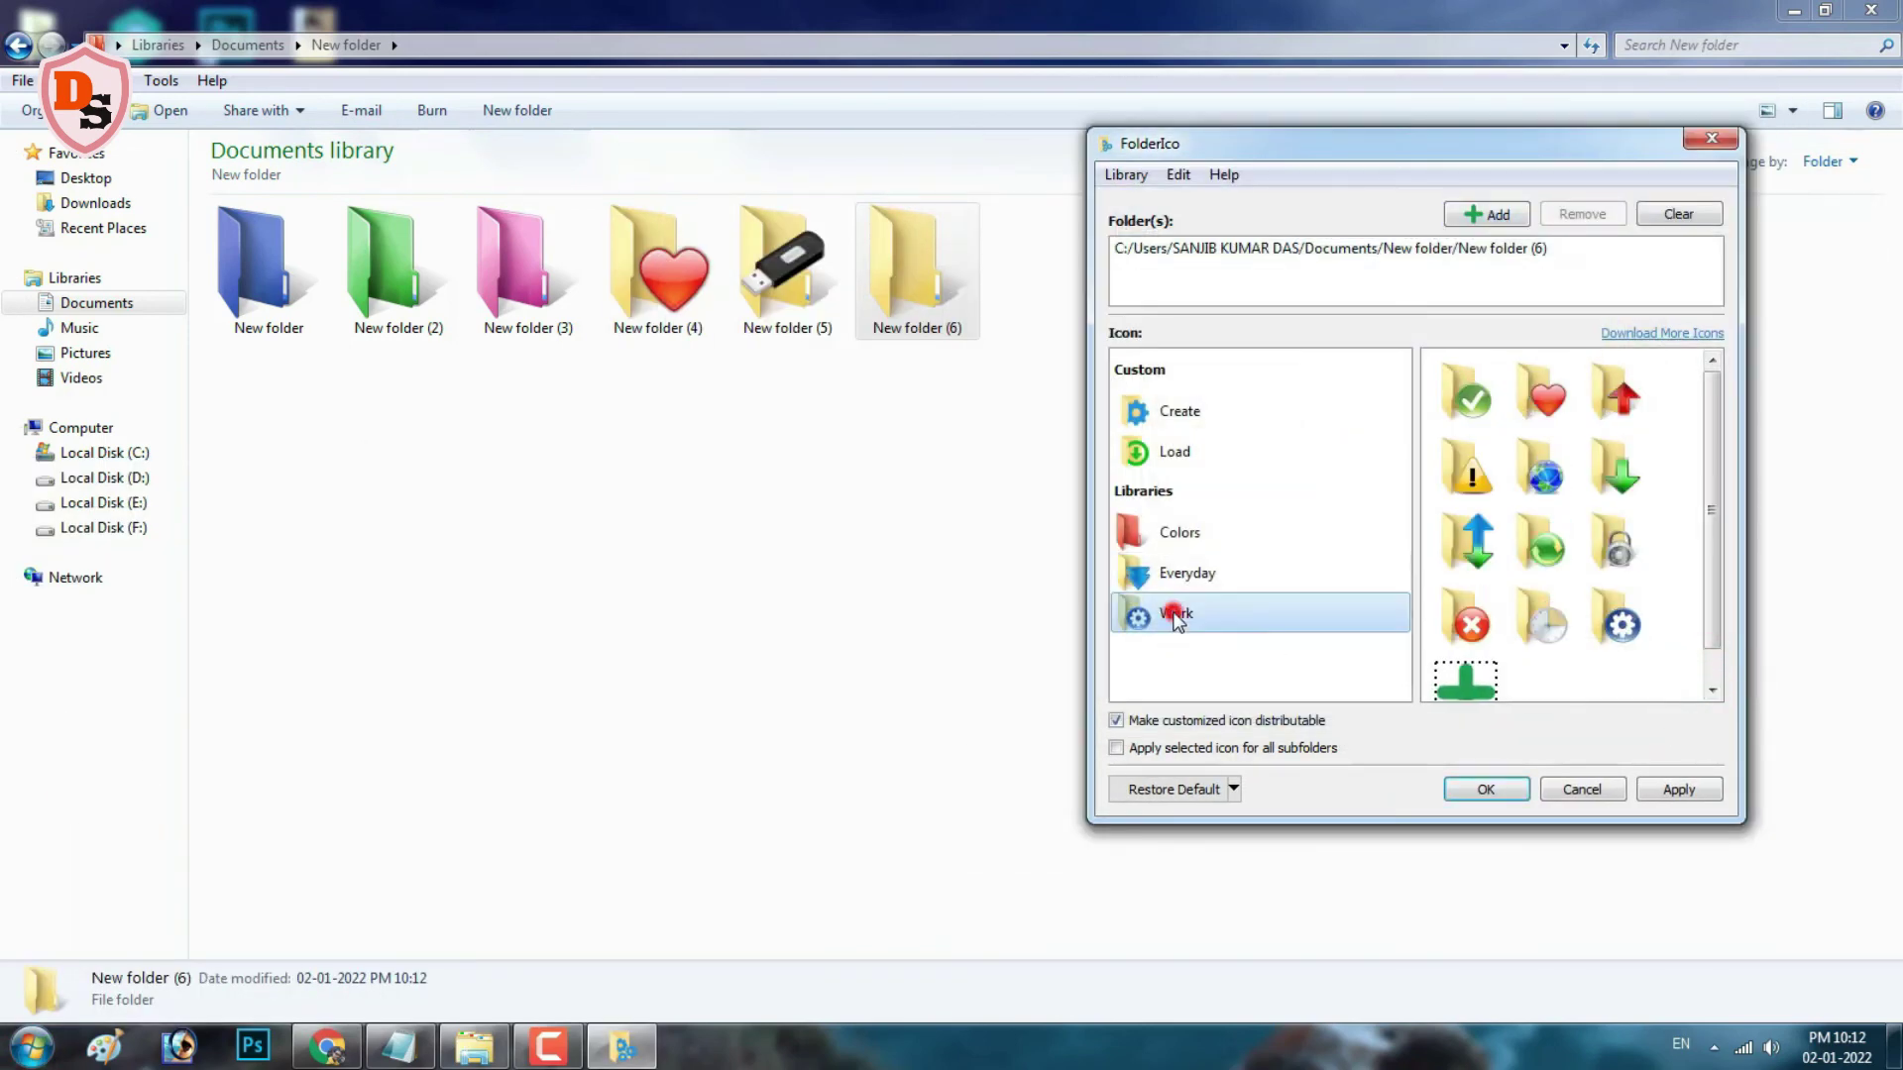
pyautogui.click(1556, 486)
pyautogui.click(1669, 795)
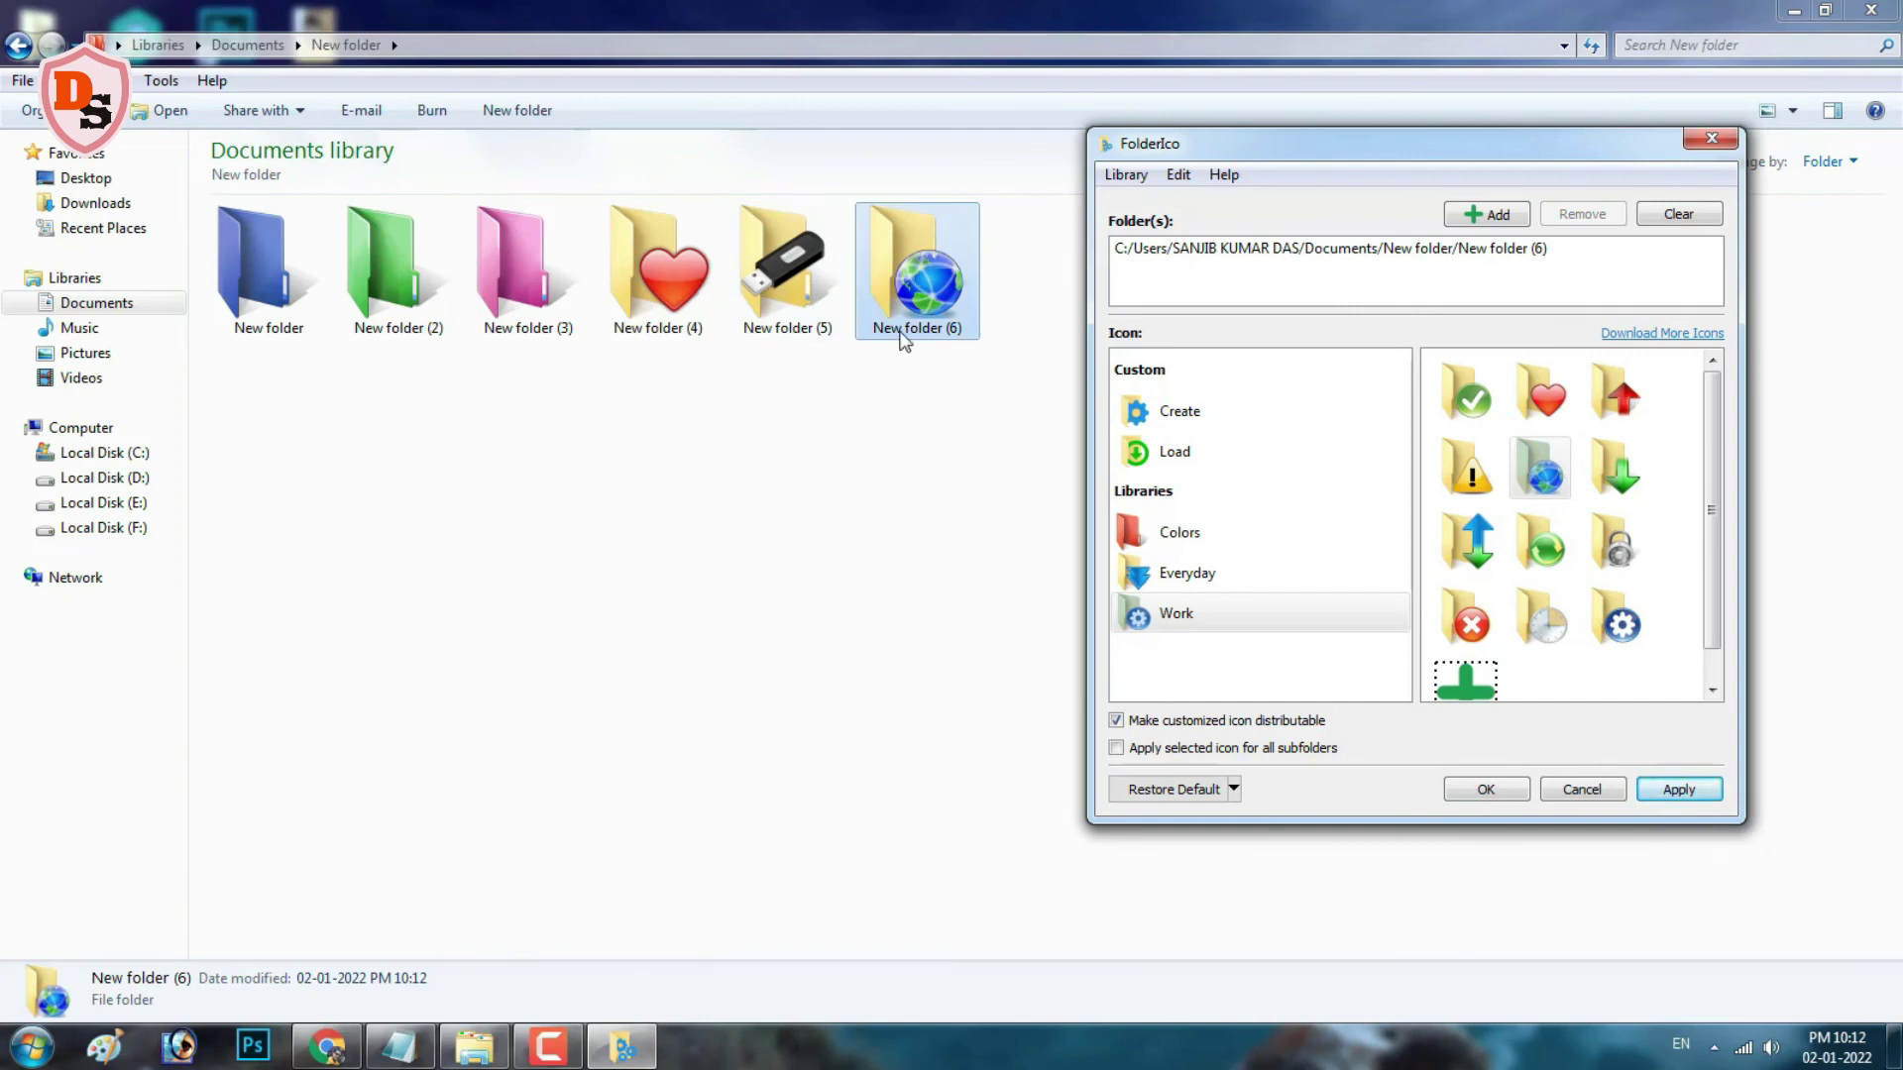
pyautogui.click(1462, 788)
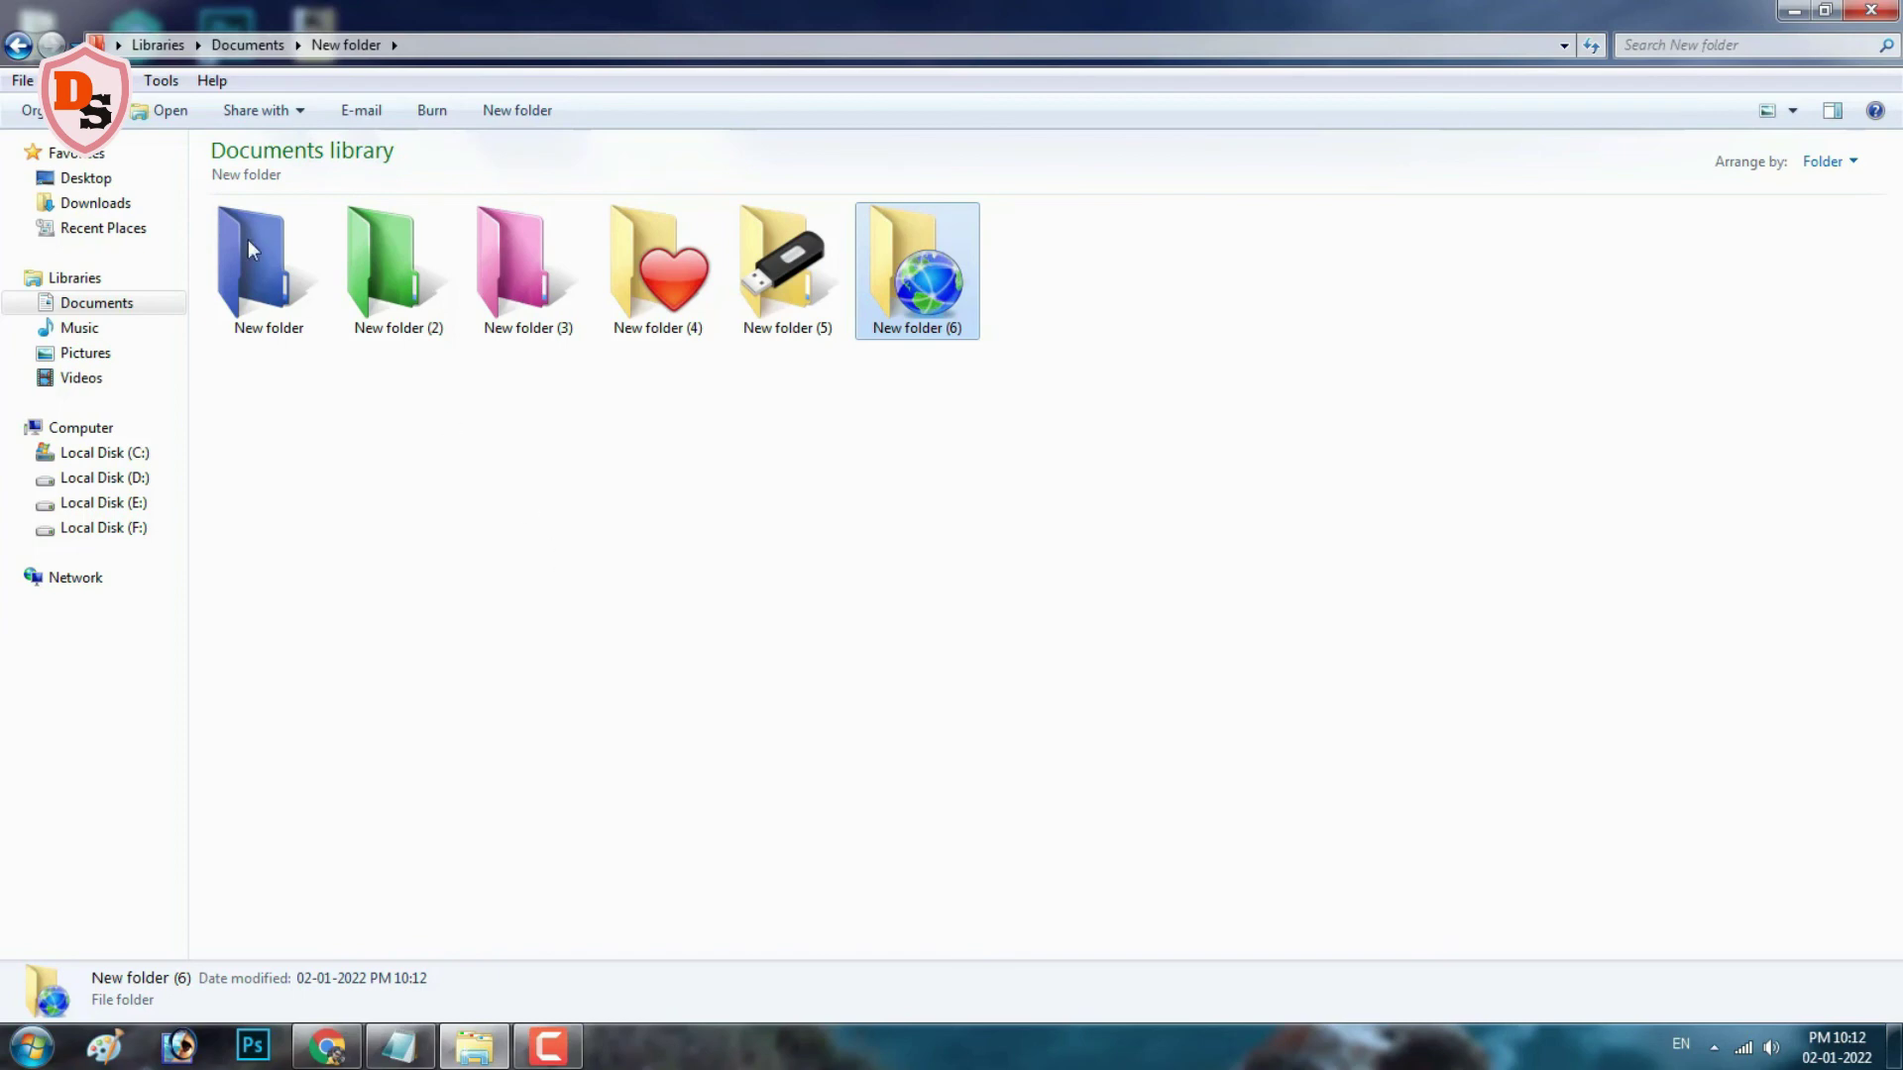
pyautogui.moveTo(188, 191)
pyautogui.mouseDown()
pyautogui.moveTo(1020, 191)
pyautogui.moveTo(1038, 351)
pyautogui.moveTo(1018, 372)
pyautogui.mouseUp()
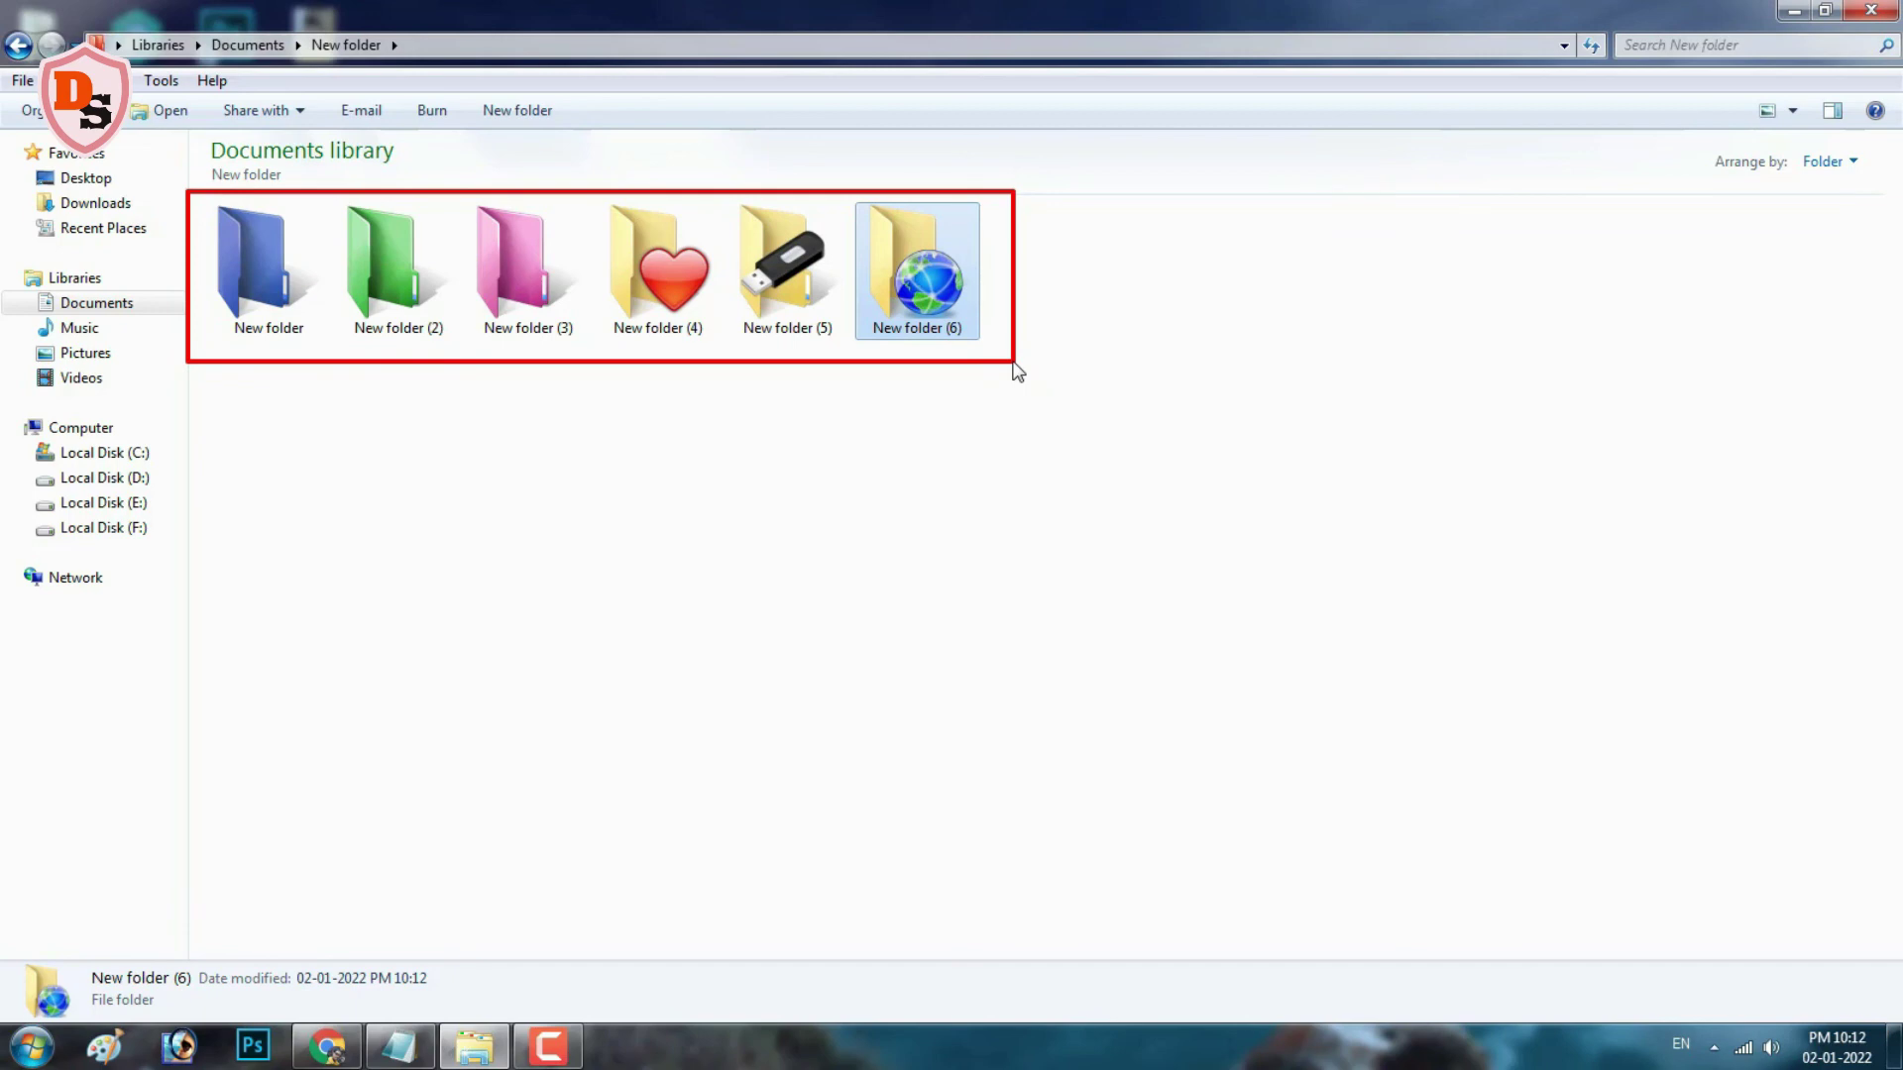
# Step: Create New folder (7) and open it in FolderIco through Explorer's More Icons option
pyautogui.hotkey('ctrl', 'shift', 'n')
pyautogui.click(1159, 646)
pyautogui.rightClick(1074, 255)
pyautogui.moveTo(1239, 691)
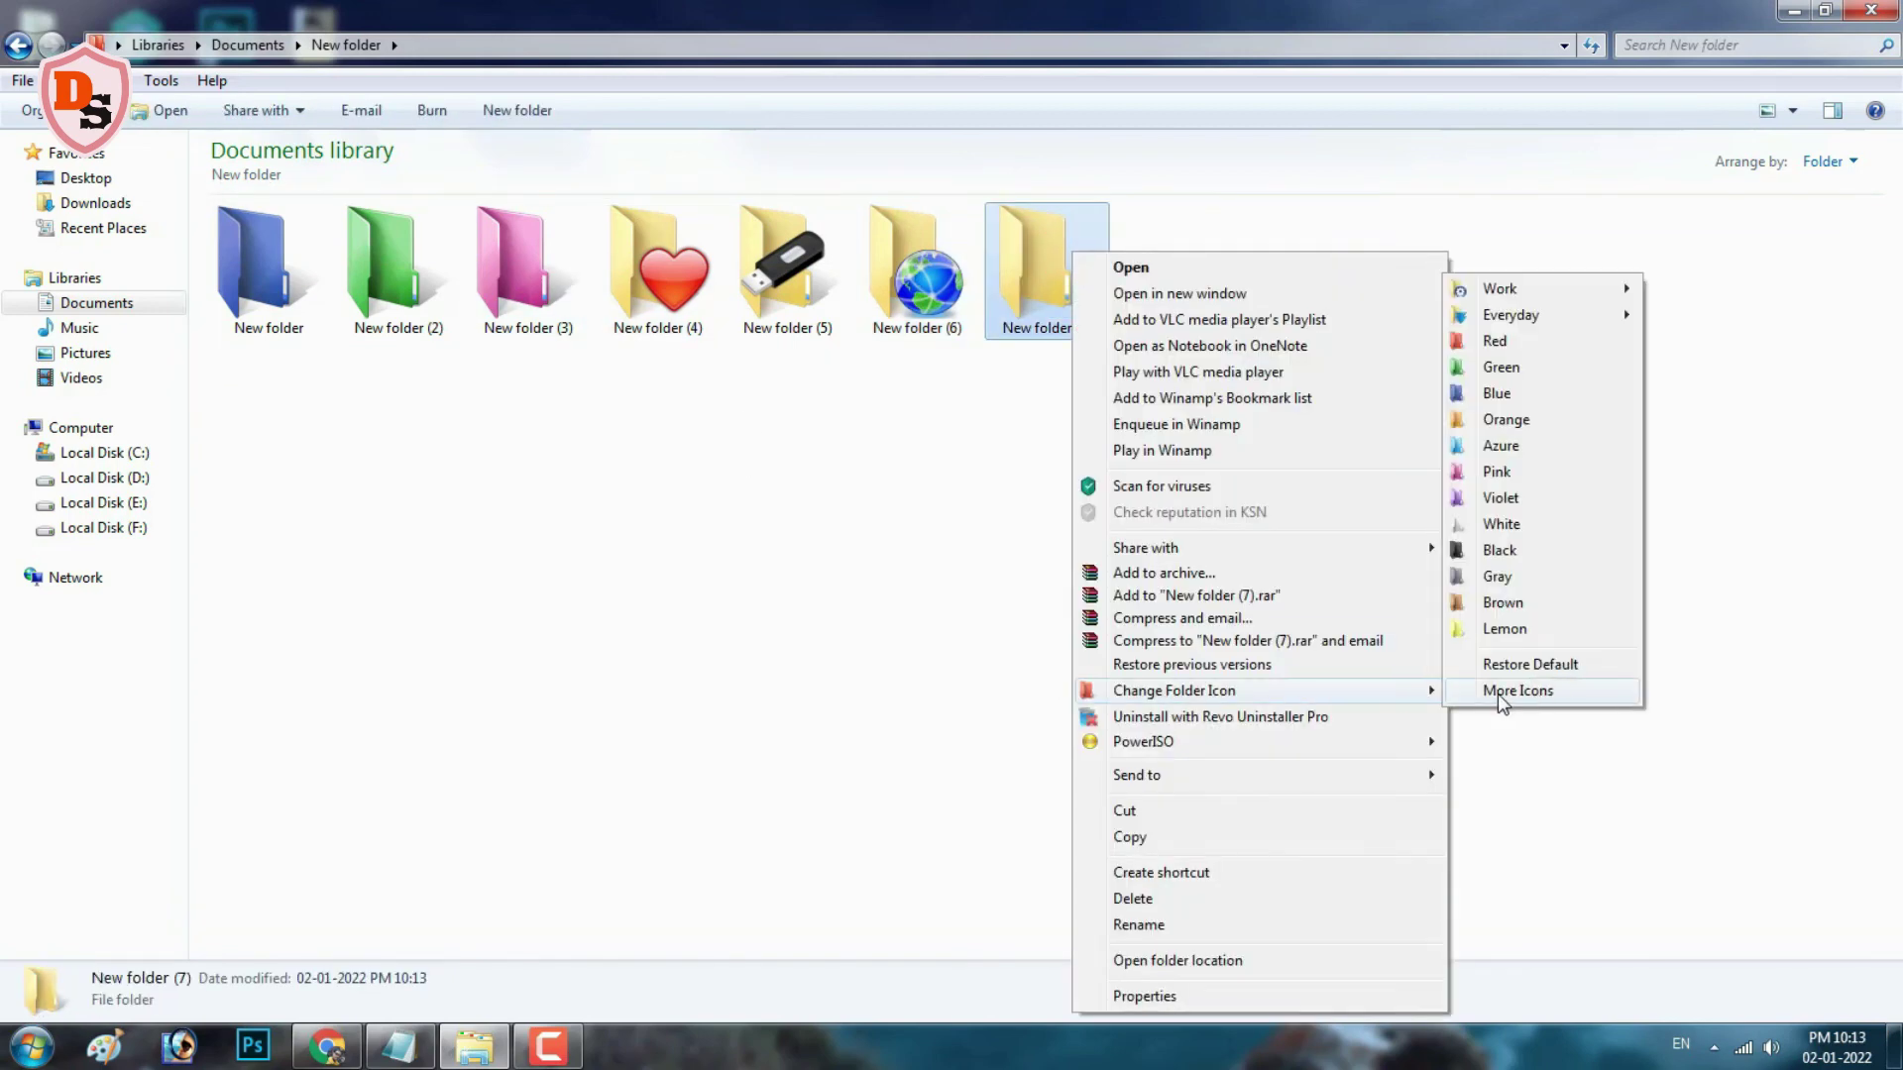
pyautogui.click(1539, 700)
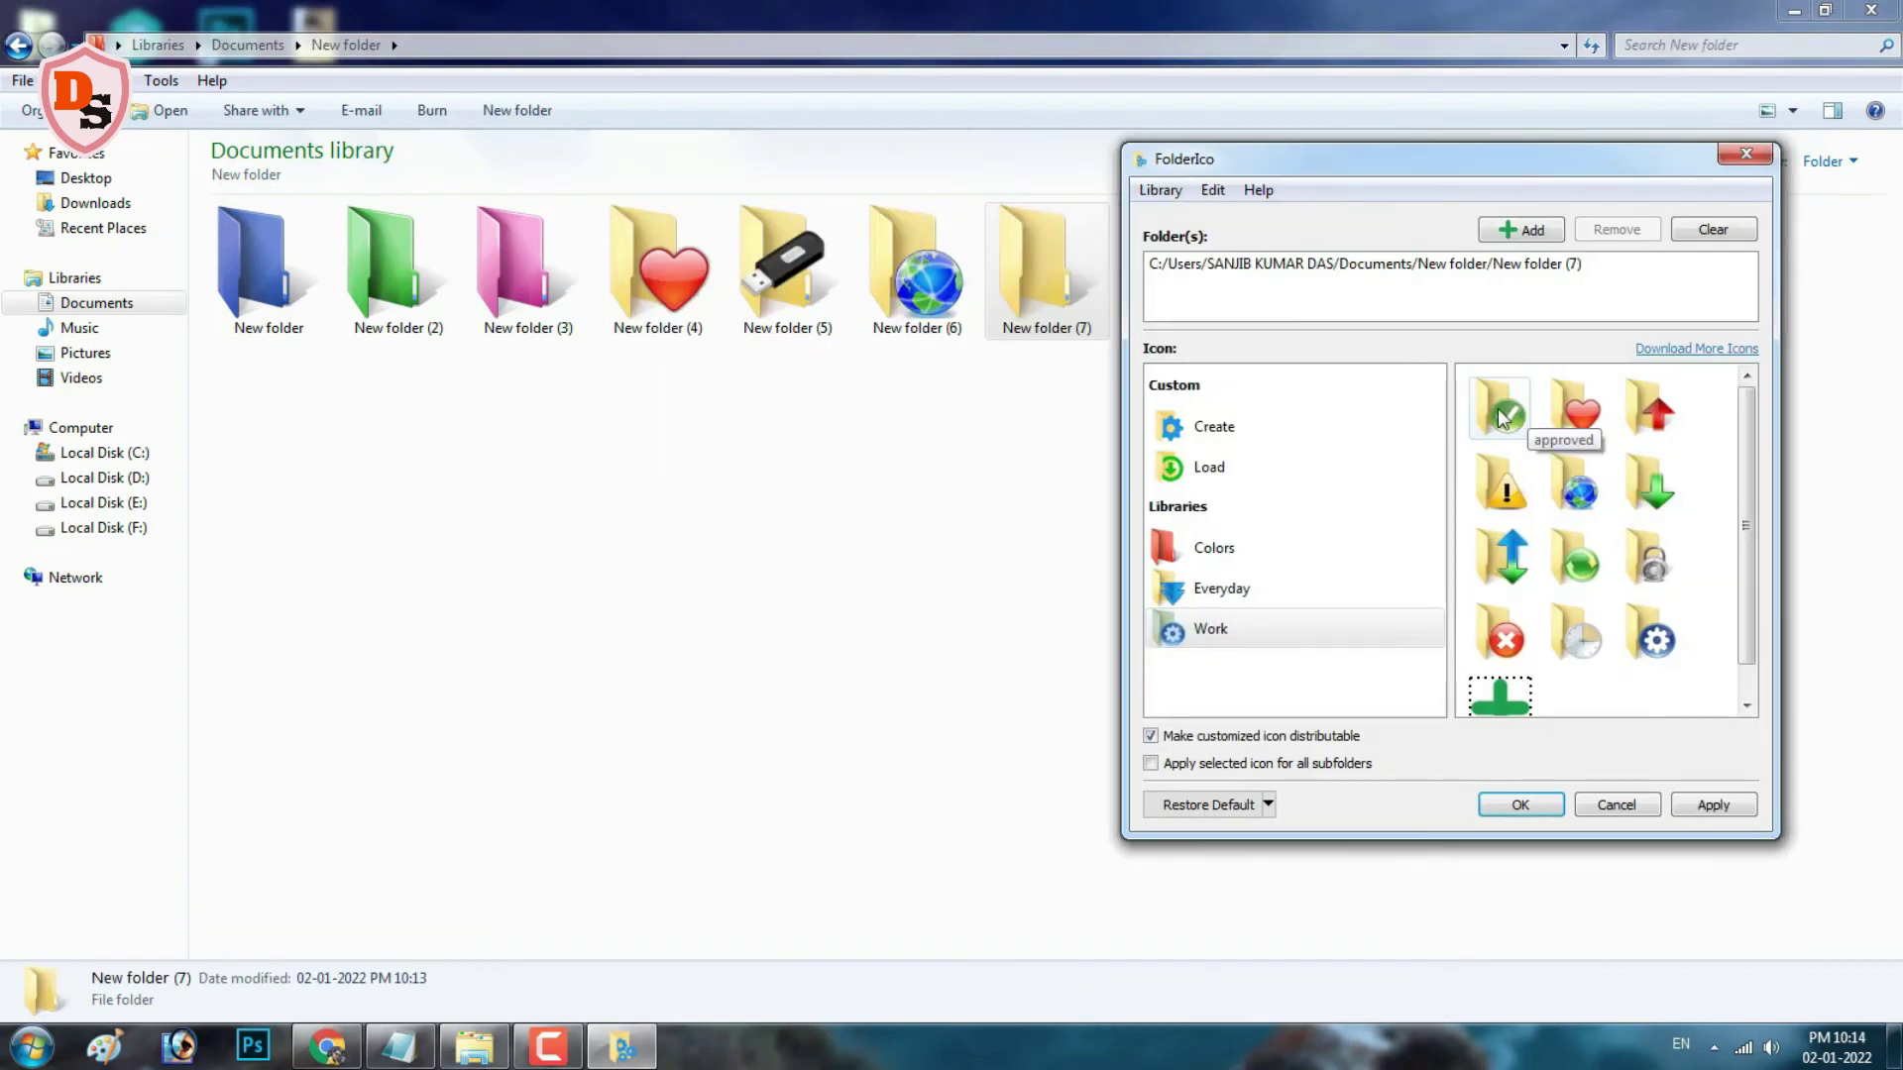
# Step: Apply the Everyday library's blue down-arrow icon to New folder (7), and close FolderIco and the Explorer window
pyautogui.click(1221, 588)
pyautogui.click(1576, 411)
pyautogui.click(1712, 804)
pyautogui.click(1521, 805)
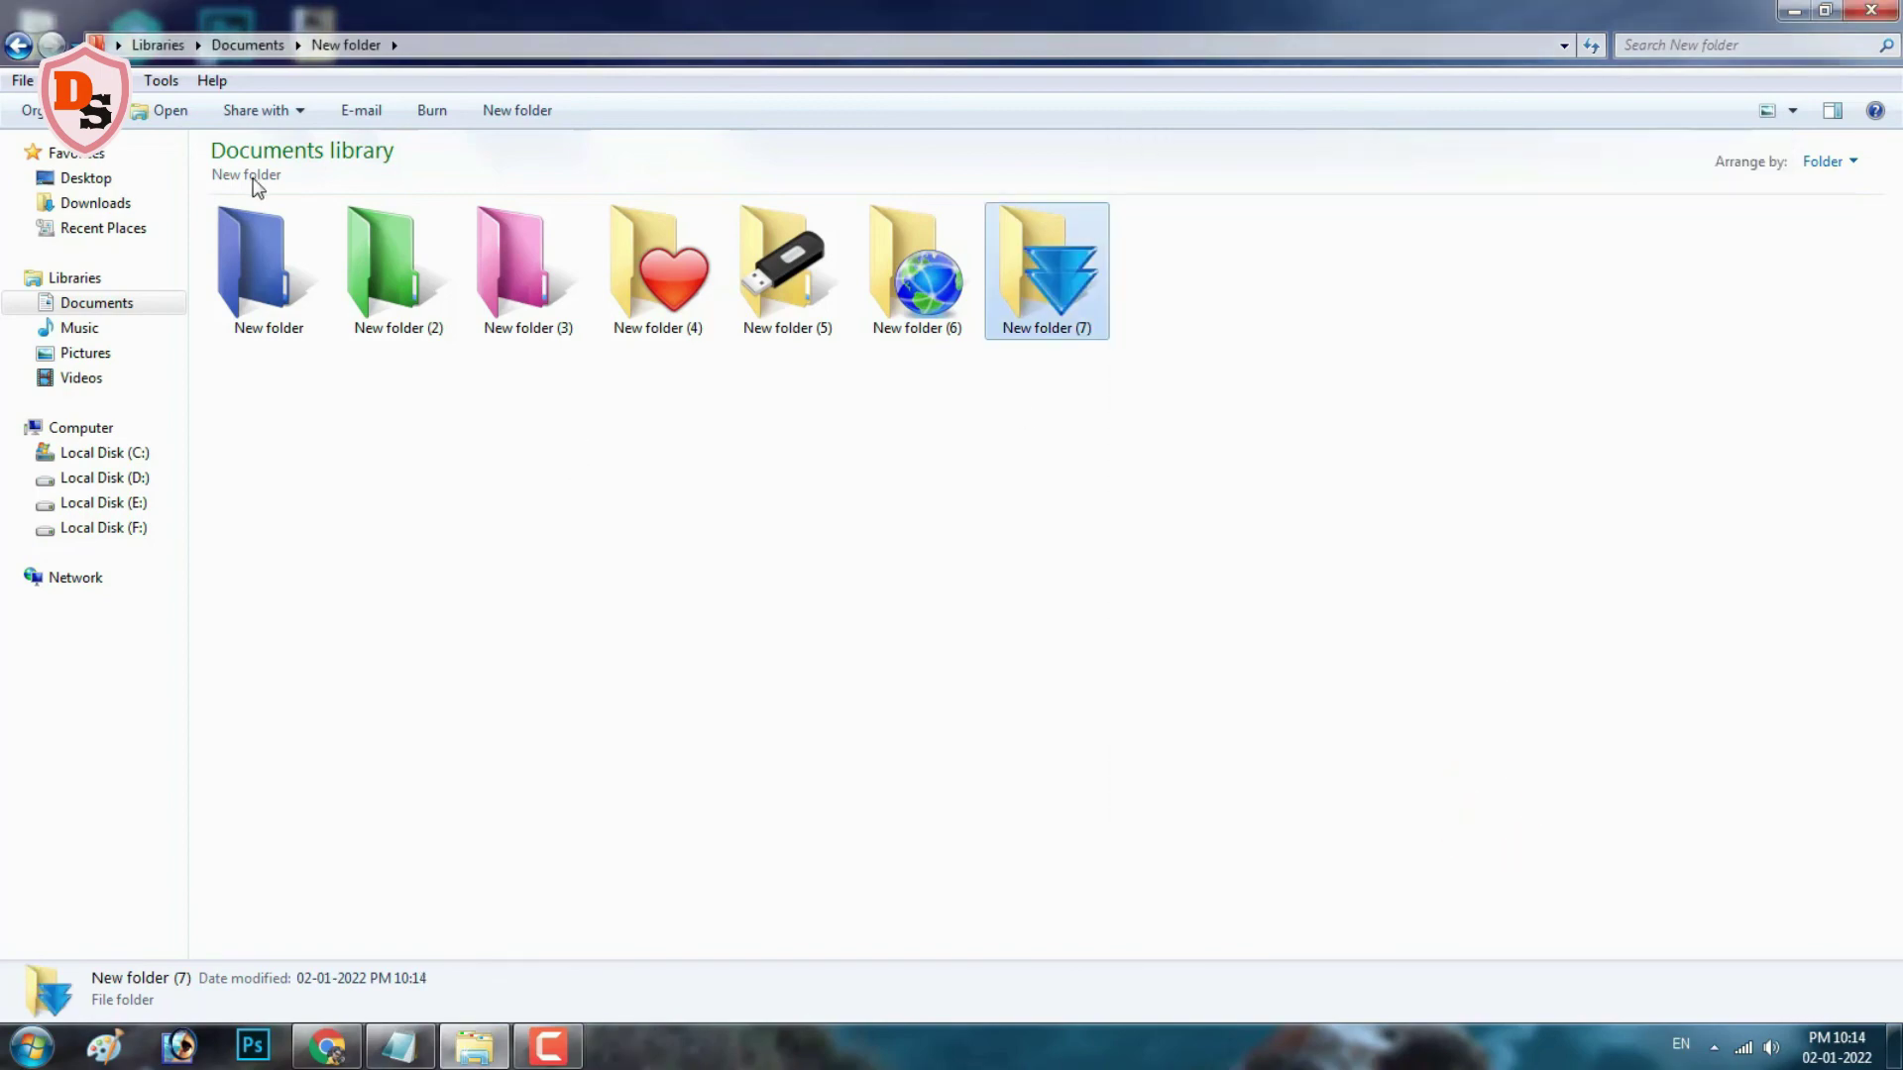
pyautogui.moveTo(1014, 185)
pyautogui.mouseDown()
pyautogui.moveTo(1138, 208)
pyautogui.moveTo(1137, 370)
pyautogui.mouseUp()
pyautogui.click(1865, 18)
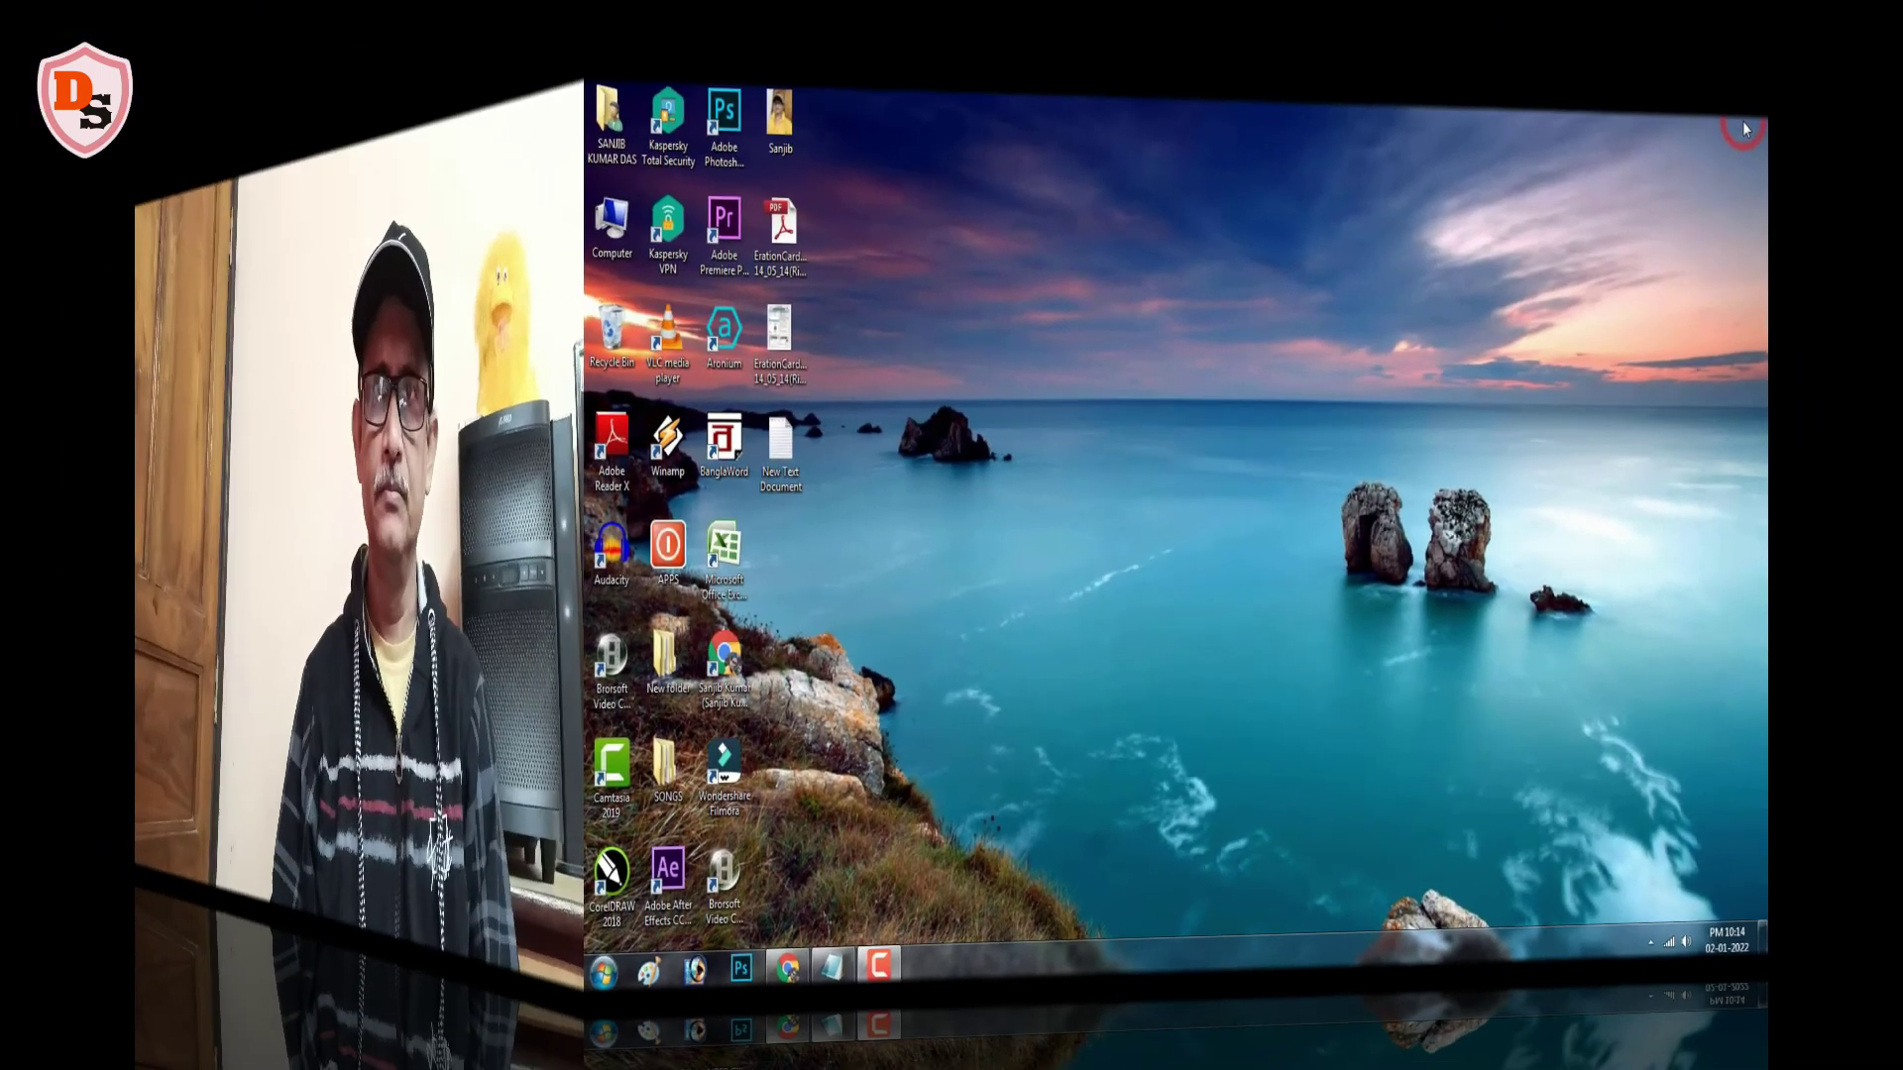